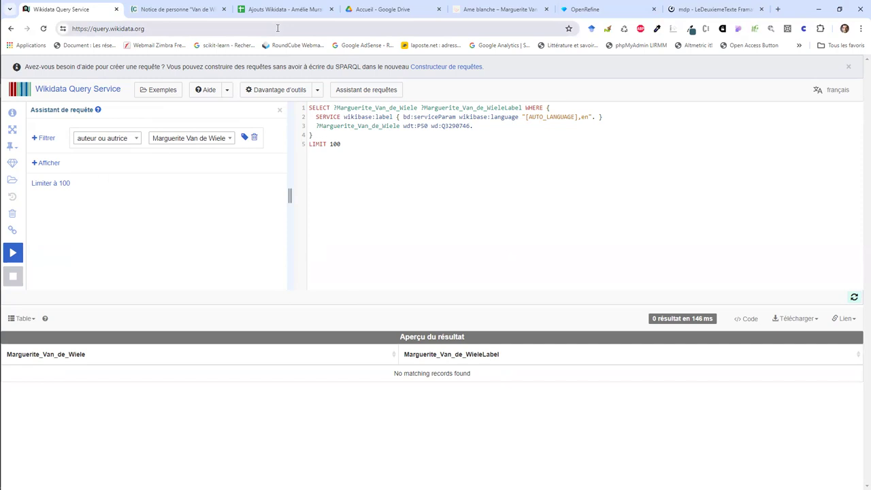
Step: Leave the empty Wikidata query for the BnF record of Marguerite Van de Wiele and list her 15 works
{"action": "left_click", "coordinate": [192, 10]}
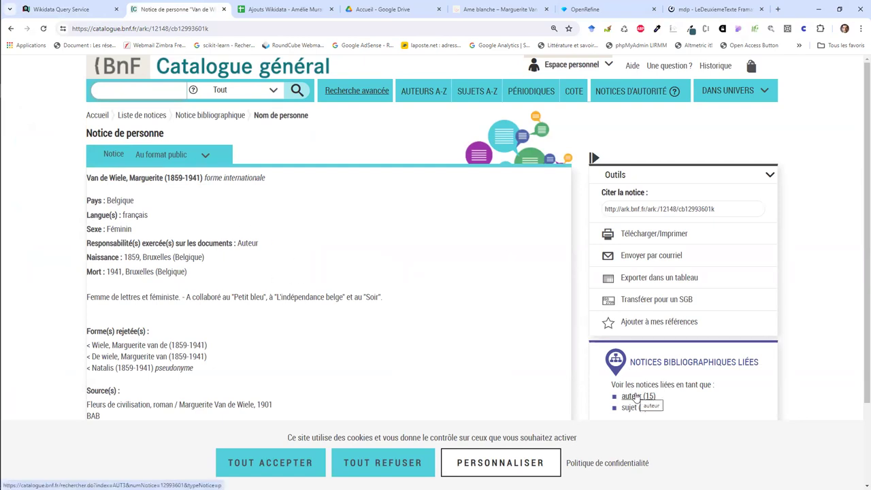
{"action": "left_click", "coordinate": [635, 396]}
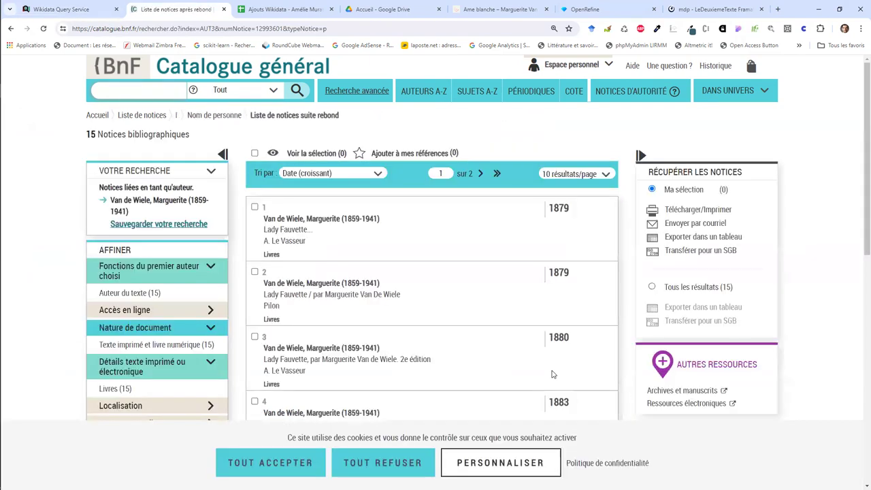
Step: Accept BnF cookies, review the results, and select all 15 records for retrieval
{"action": "left_click", "coordinate": [321, 461]}
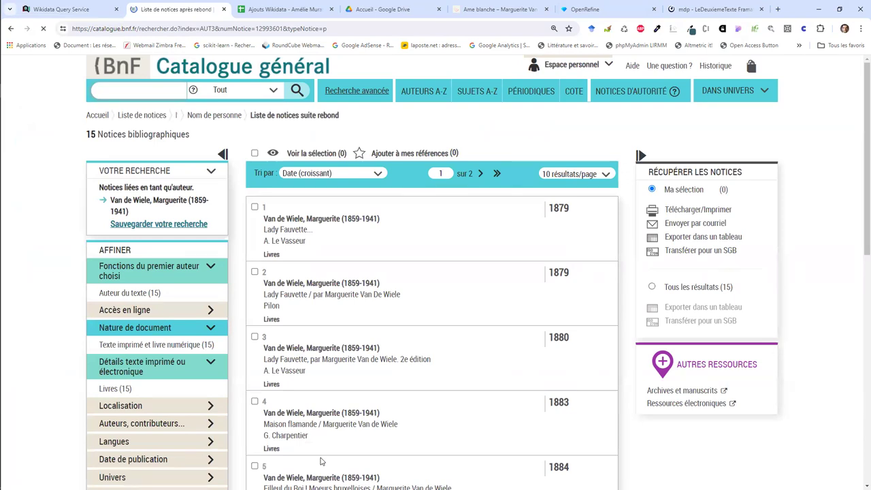
{"action": "scroll", "coordinate": [465, 302], "scroll_direction": "down", "scroll_amount": 4}
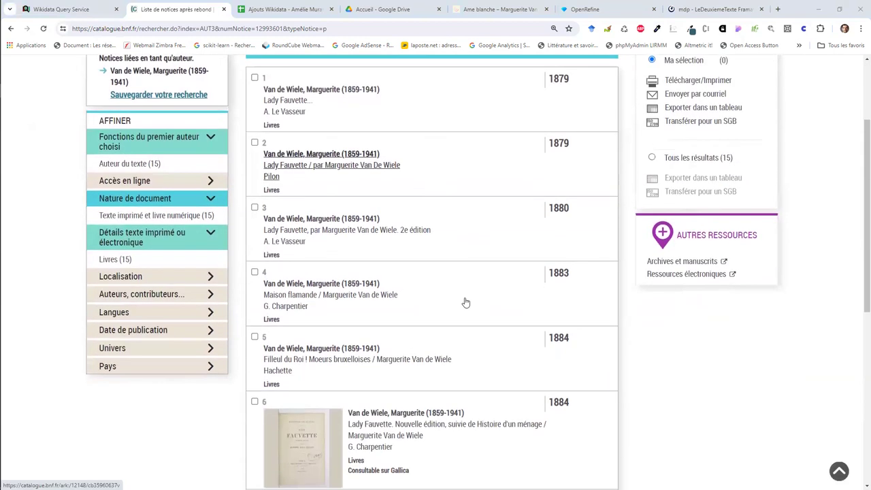
{"action": "scroll", "coordinate": [465, 302], "scroll_direction": "down", "scroll_amount": 3}
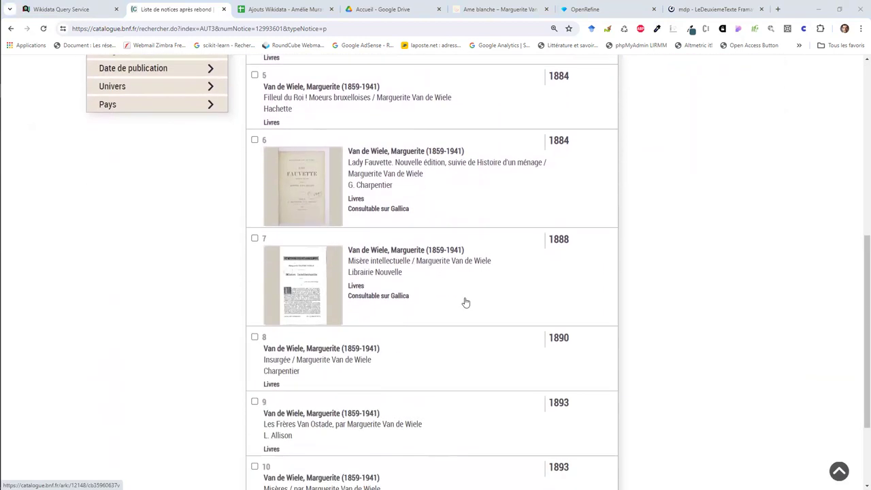
{"action": "scroll", "coordinate": [466, 302], "scroll_direction": "up", "scroll_amount": 2}
{"action": "scroll", "coordinate": [465, 302], "scroll_direction": "up", "scroll_amount": 5}
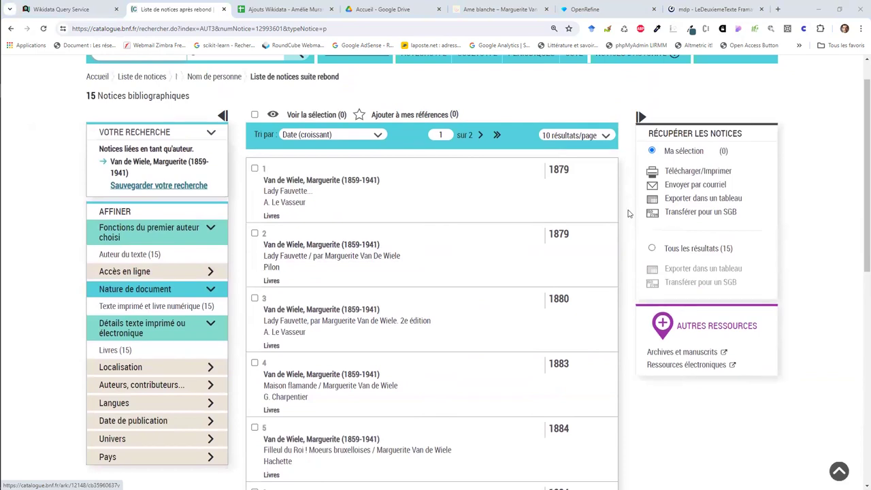
{"action": "left_click", "coordinate": [652, 249]}
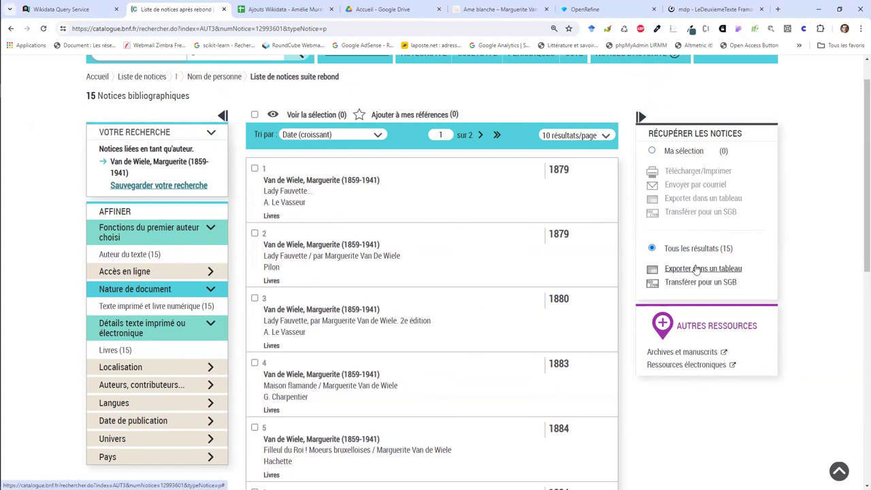
{"action": "left_click", "coordinate": [308, 11]}
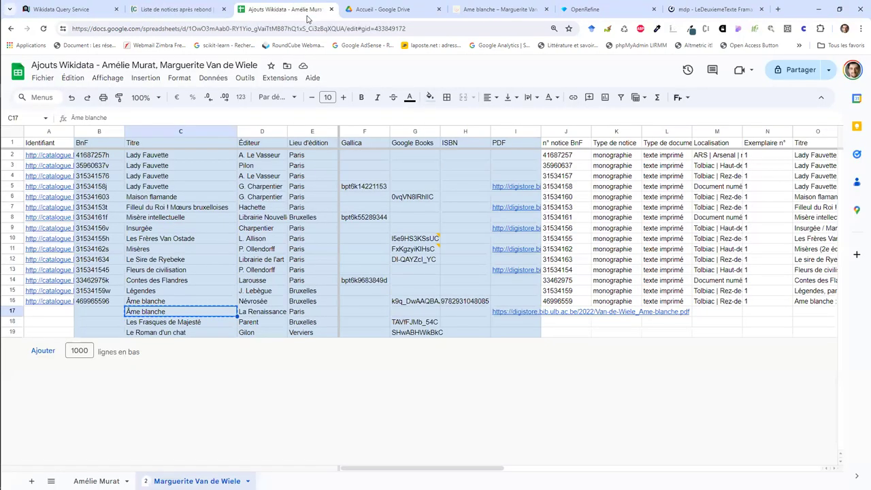
Step: Inspect row 4's publisher and its empty Description cell
{"action": "left_click", "coordinate": [570, 179]}
{"action": "key", "text": "Right"}
{"action": "key", "text": "Right"}
{"action": "key", "text": "Right"}
{"action": "key", "text": "Right"}
{"action": "key", "text": "Right"}
{"action": "key", "text": "Right"}
{"action": "key", "text": "Right"}
{"action": "key", "text": "Right"}
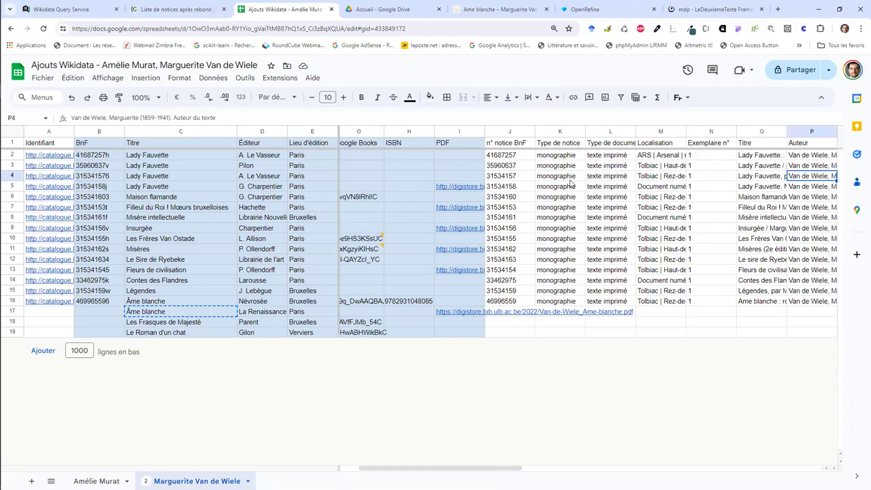
{"action": "key", "text": "Right"}
{"action": "key", "text": "Right"}
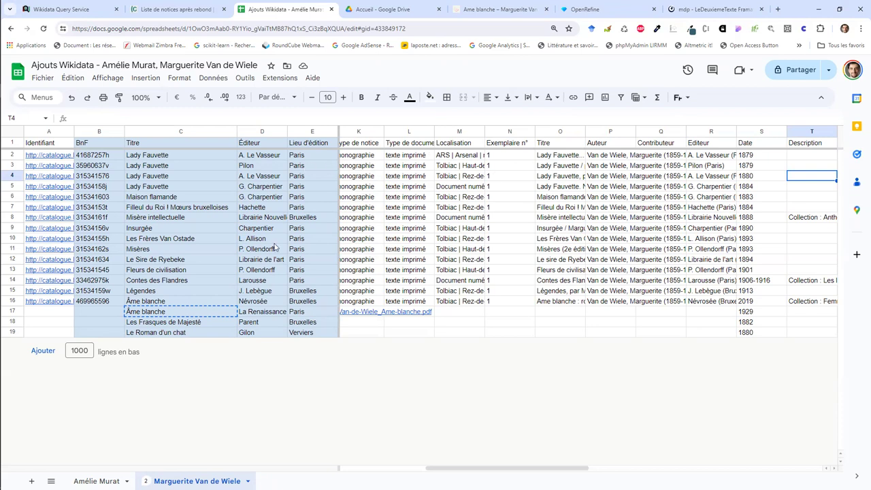
Step: Compare the two Âme blanche rows: 1929 La Renaissance and 2019 Névrosée editions
{"action": "left_click", "coordinate": [260, 315]}
{"action": "key", "text": "Left"}
{"action": "key", "text": "Right"}
{"action": "key", "text": "Right"}
{"action": "key", "text": "Right"}
{"action": "key", "text": "Right"}
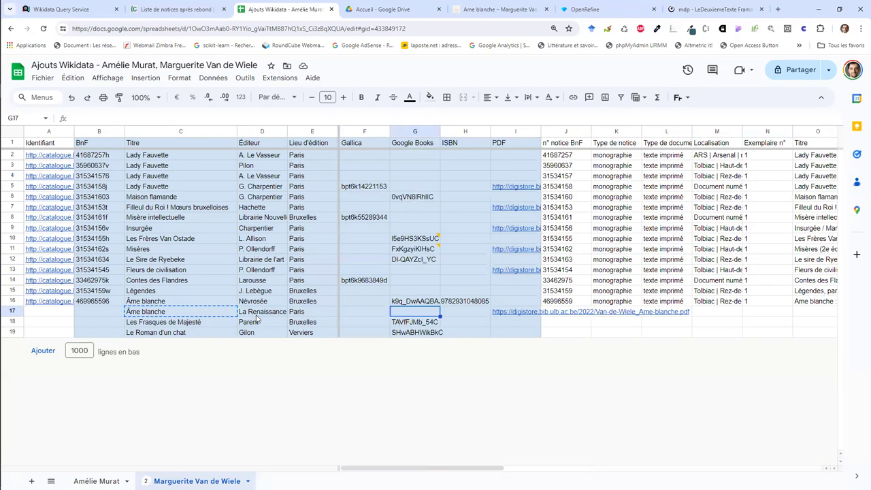
{"action": "key", "text": "Left"}
{"action": "key", "text": "Left"}
{"action": "key", "text": "Left"}
{"action": "key", "text": "Left"}
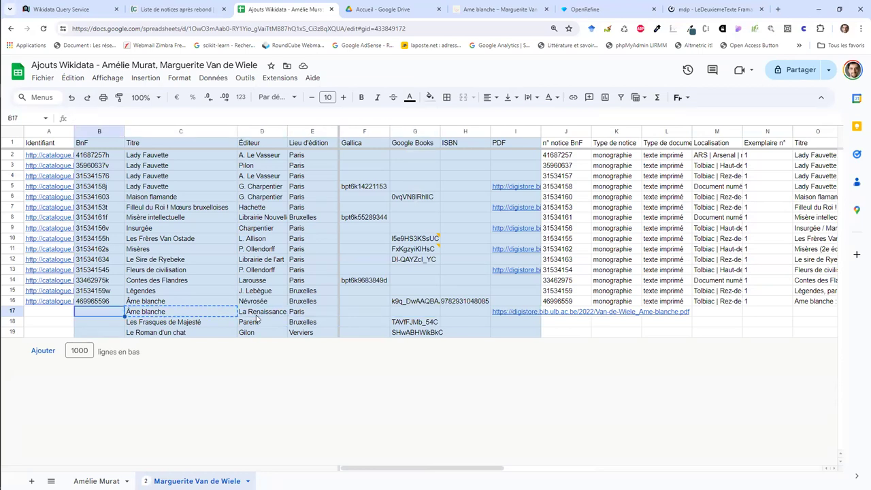
{"action": "key", "text": "Up"}
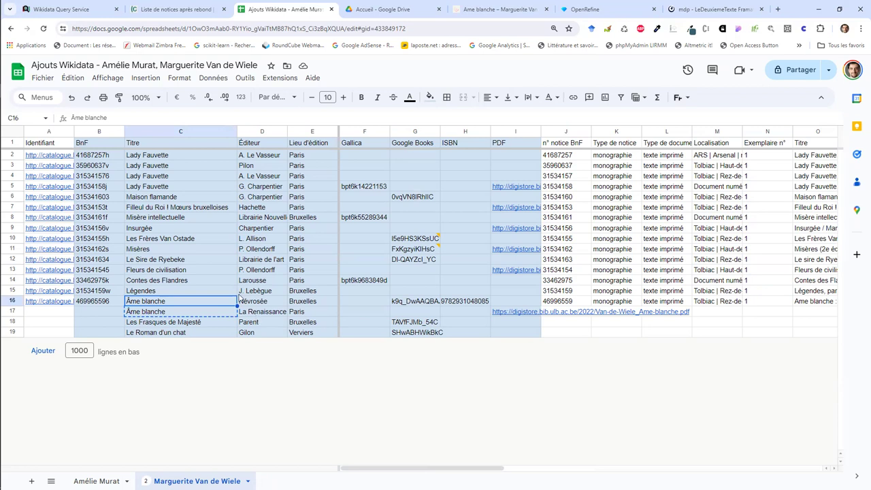
{"action": "key", "text": "Right"}
{"action": "key", "text": "Right"}
{"action": "key", "text": "Right"}
{"action": "key", "text": "Right"}
{"action": "key", "text": "Right"}
{"action": "key", "text": "Right"}
{"action": "key", "text": "Right"}
{"action": "key", "text": "Right"}
{"action": "key", "text": "Right"}
{"action": "key", "text": "Right"}
{"action": "key", "text": "Right"}
{"action": "key", "text": "Right"}
{"action": "key", "text": "Right"}
{"action": "key", "text": "Right"}
{"action": "key", "text": "Right"}
{"action": "key", "text": "Right"}
{"action": "key", "text": "Right"}
{"action": "key", "text": "Right"}
{"action": "key", "text": "Right"}
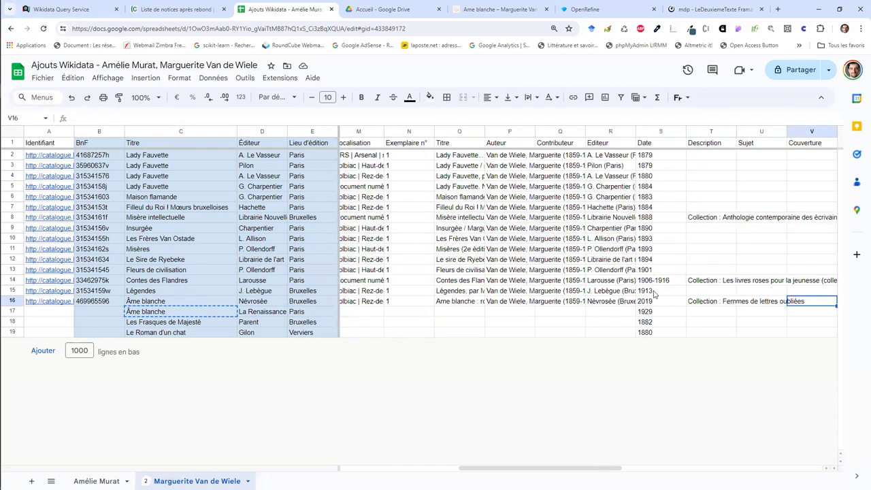
{"action": "left_click", "coordinate": [502, 15]}
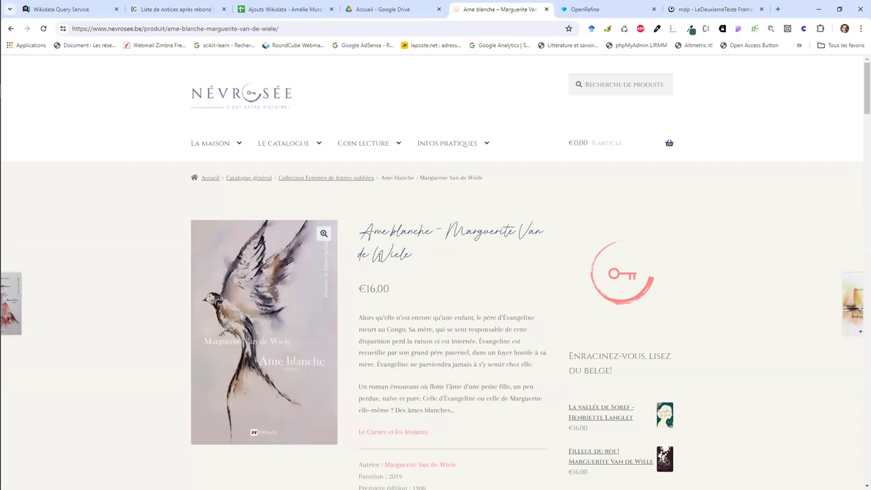
{"action": "left_click", "coordinate": [365, 179]}
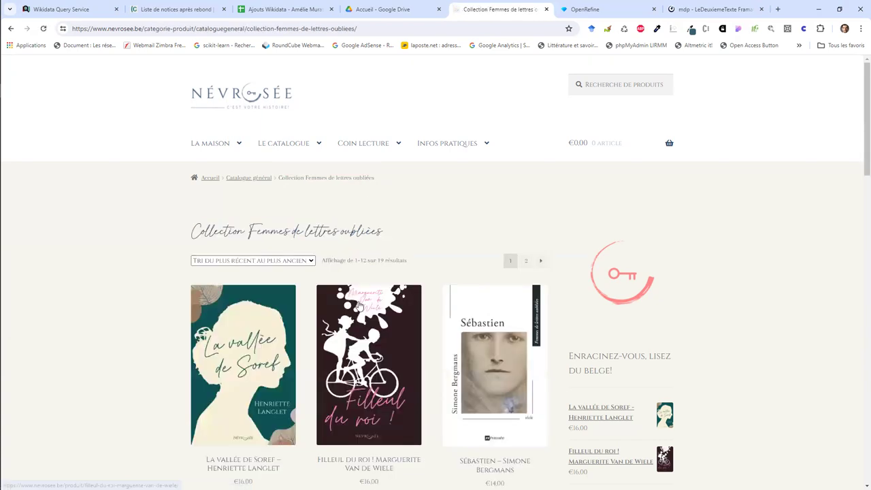
{"action": "scroll", "coordinate": [359, 305], "scroll_direction": "down", "scroll_amount": 3}
{"action": "scroll", "coordinate": [359, 305], "scroll_direction": "down", "scroll_amount": 6}
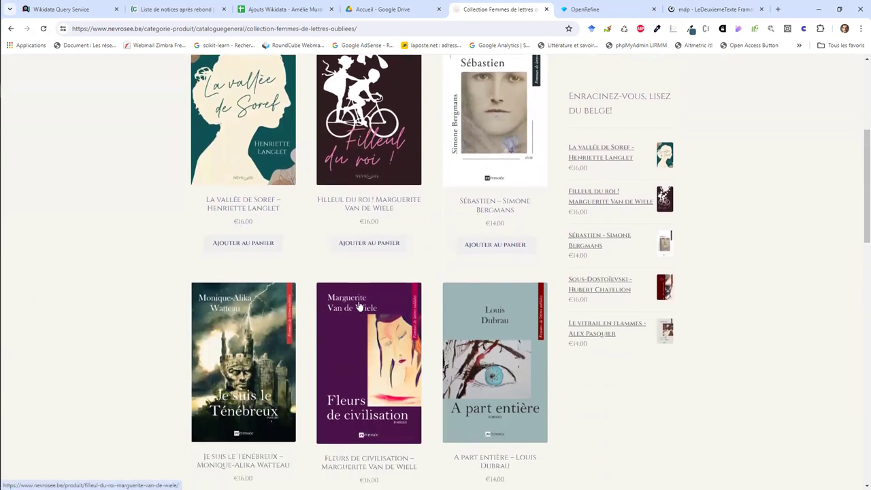
{"action": "scroll", "coordinate": [359, 306], "scroll_direction": "down", "scroll_amount": 4}
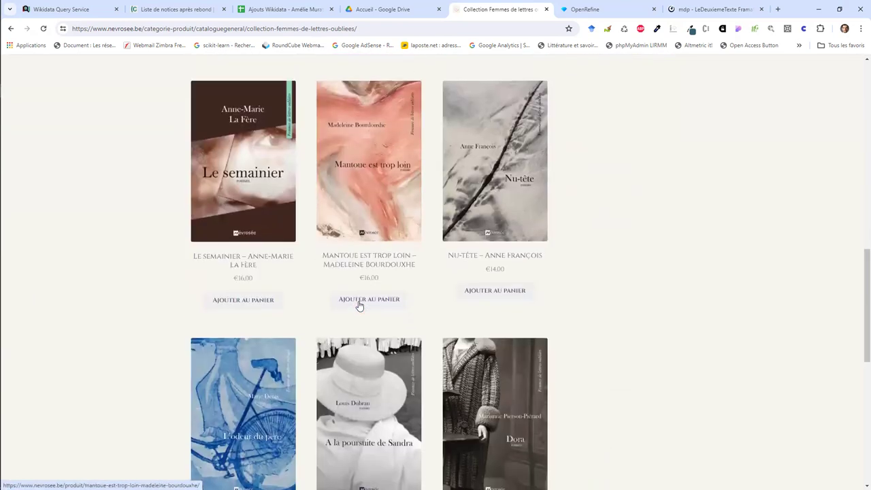
{"action": "scroll", "coordinate": [359, 305], "scroll_direction": "down", "scroll_amount": 1}
{"action": "scroll", "coordinate": [359, 305], "scroll_direction": "up", "scroll_amount": 4}
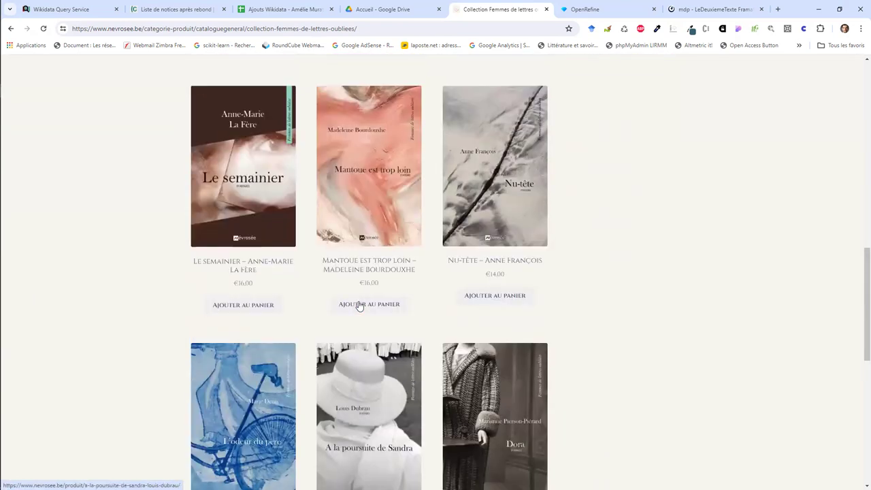
{"action": "scroll", "coordinate": [359, 305], "scroll_direction": "up", "scroll_amount": 8}
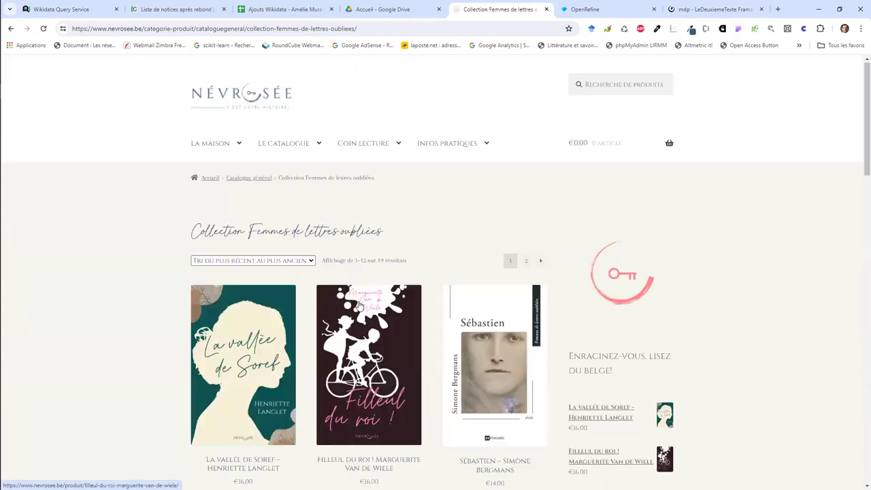
{"action": "left_click", "coordinate": [275, 9]}
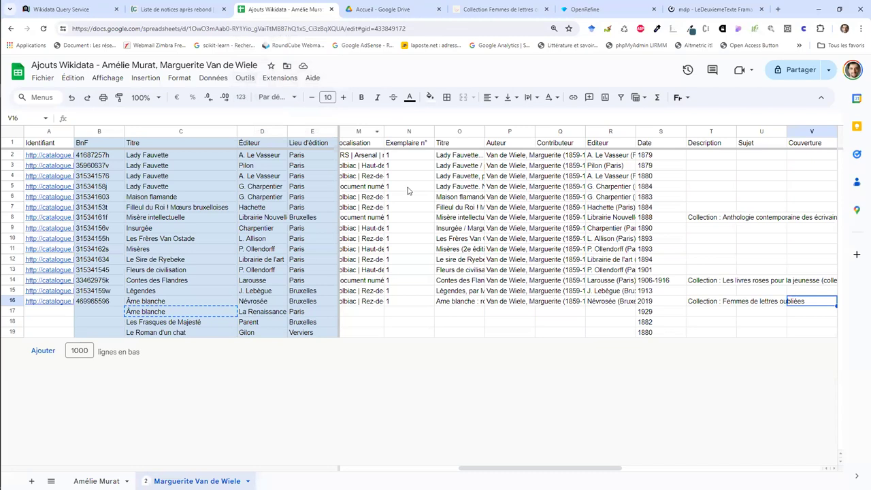
Step: Review the Lieu d'édition, Google Books, Gallica, Éditeur and Description columns across the rows
{"action": "left_click", "coordinate": [322, 327]}
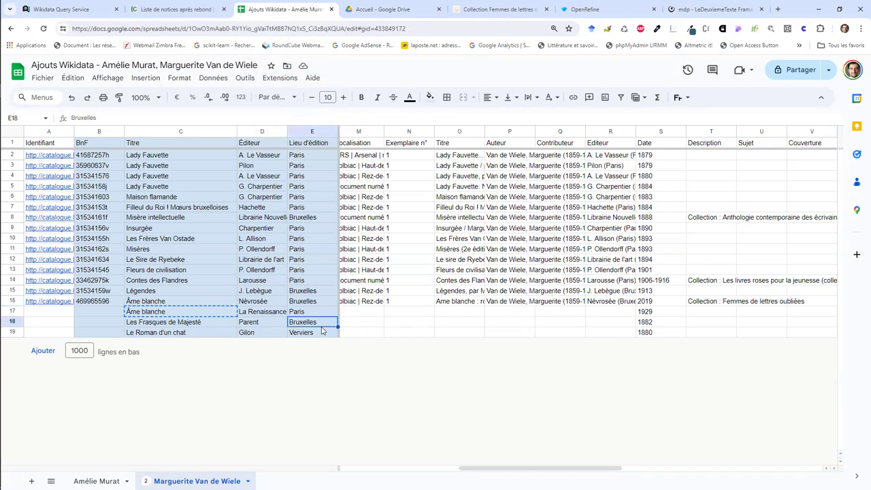
{"action": "key", "text": "Right"}
{"action": "key", "text": "Right"}
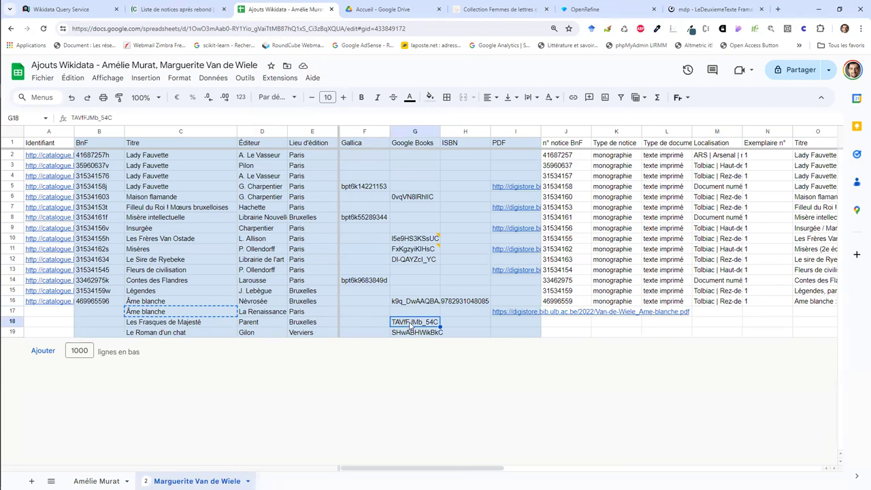
{"action": "left_click", "coordinate": [419, 146]}
{"action": "left_click_drag", "start_coordinate": [417, 165], "coordinate": [427, 347]}
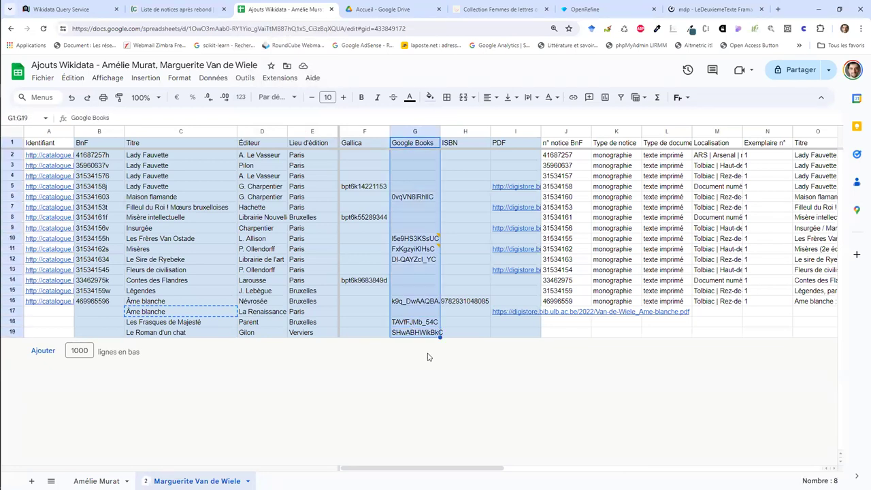
{"action": "left_click_drag", "start_coordinate": [364, 142], "coordinate": [365, 337]}
{"action": "left_click", "coordinate": [317, 146]}
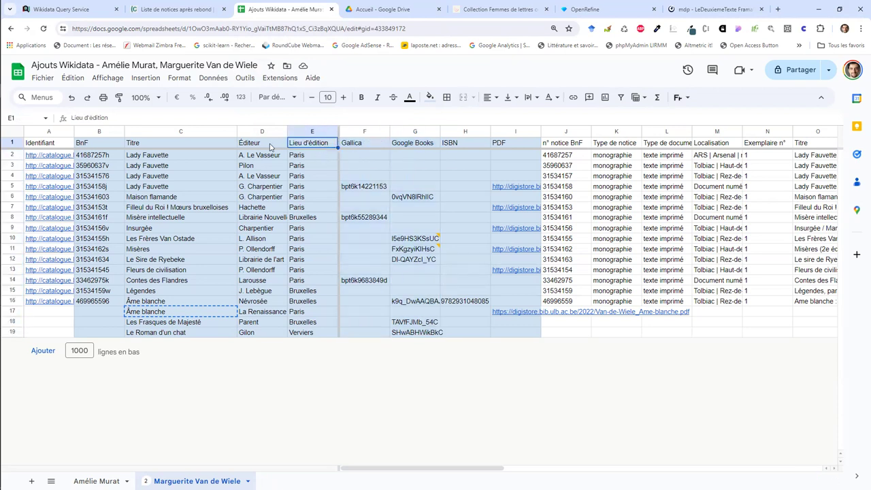
{"action": "left_click", "coordinate": [272, 145]}
{"action": "left_click", "coordinate": [726, 176]}
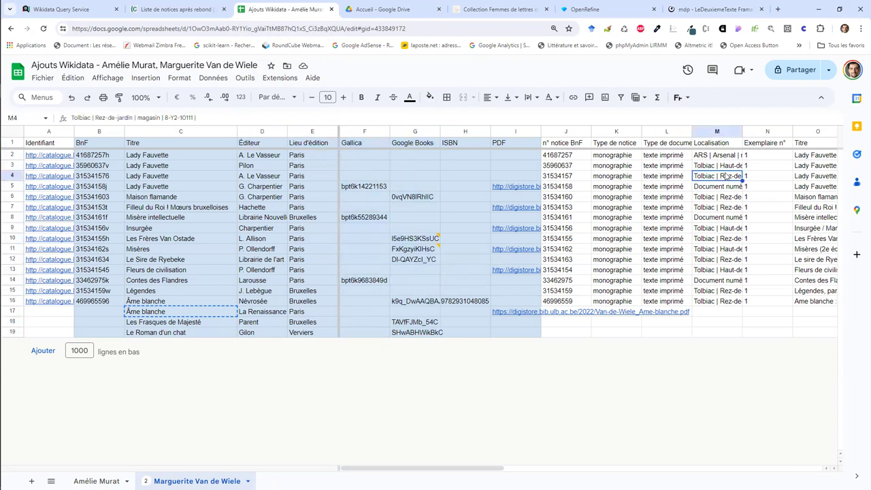
{"action": "key", "text": "Right"}
{"action": "key", "text": "Right"}
{"action": "key", "text": "Right"}
{"action": "key", "text": "Right"}
{"action": "key", "text": "Right"}
{"action": "key", "text": "Right"}
{"action": "key", "text": "Right"}
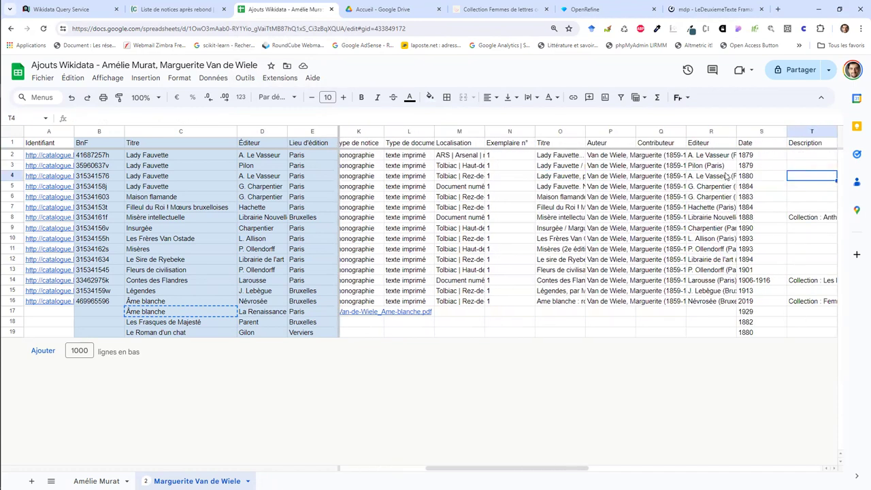
Step: Widen the Editeur column R and the Titre column to show full publisher names and titles
{"action": "left_click", "coordinate": [710, 146]}
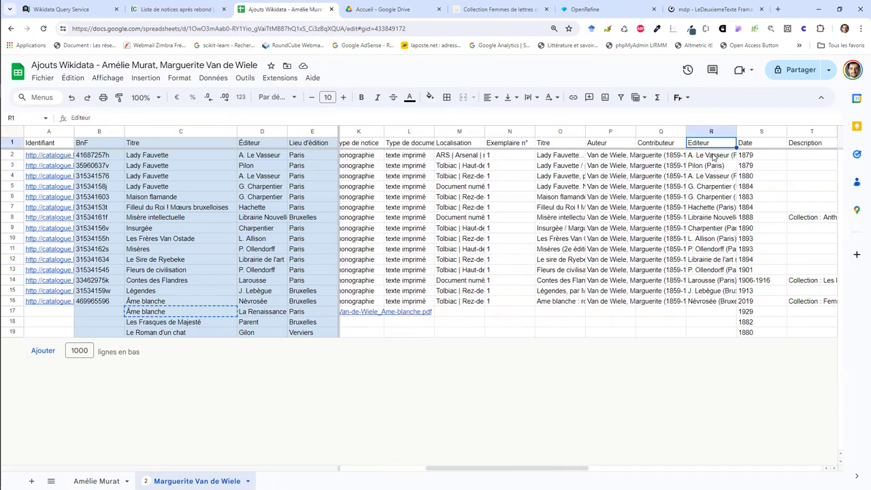
{"action": "left_click", "coordinate": [713, 157]}
{"action": "left_click_drag", "start_coordinate": [736, 130], "coordinate": [795, 132]}
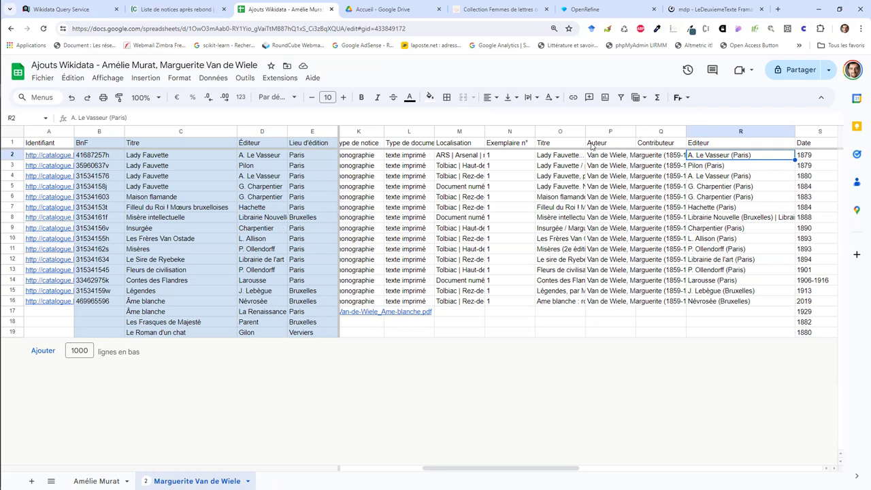
{"action": "left_click_drag", "start_coordinate": [584, 131], "coordinate": [676, 132]}
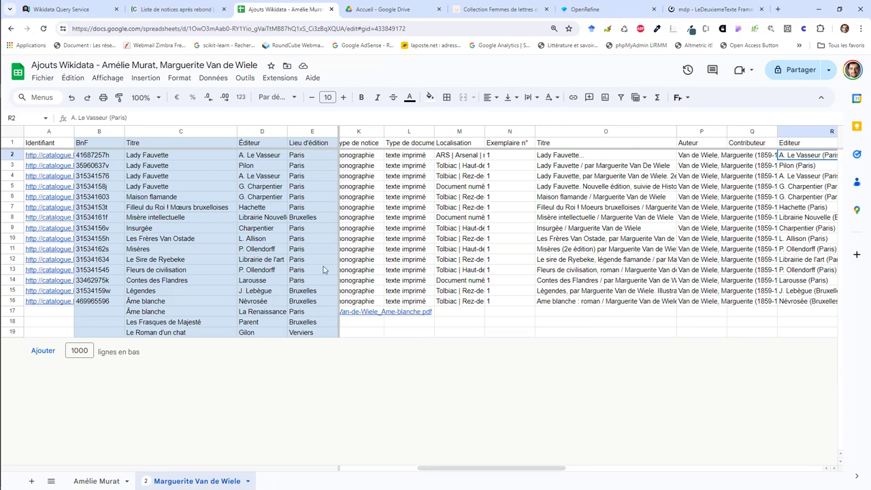
Step: Check the BnF identifier formulas and catalogue links for Fleurs de civilisation and Lady Fauvette
{"action": "left_click", "coordinate": [156, 271]}
{"action": "left_click", "coordinate": [113, 270]}
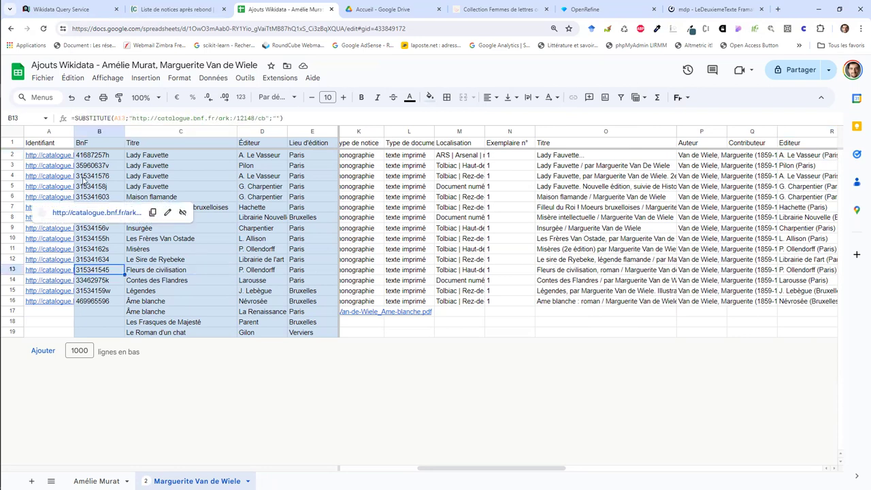
{"action": "left_click", "coordinate": [61, 155]}
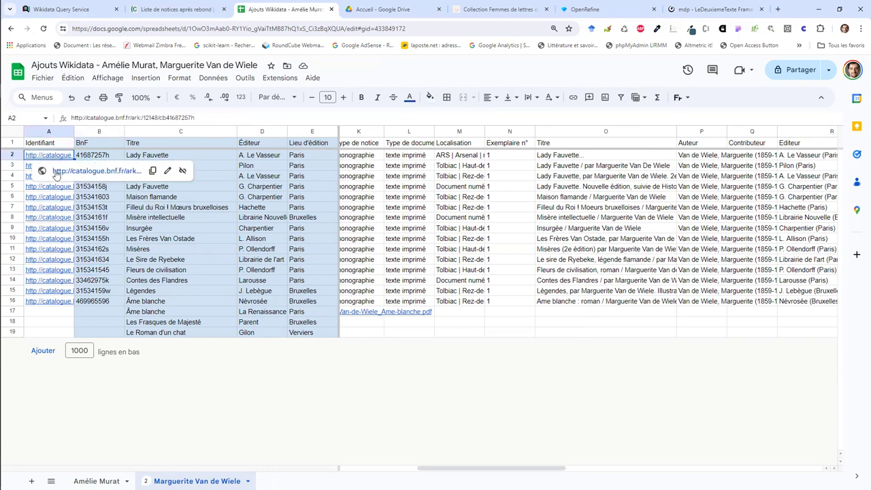
{"action": "left_click", "coordinate": [108, 186]}
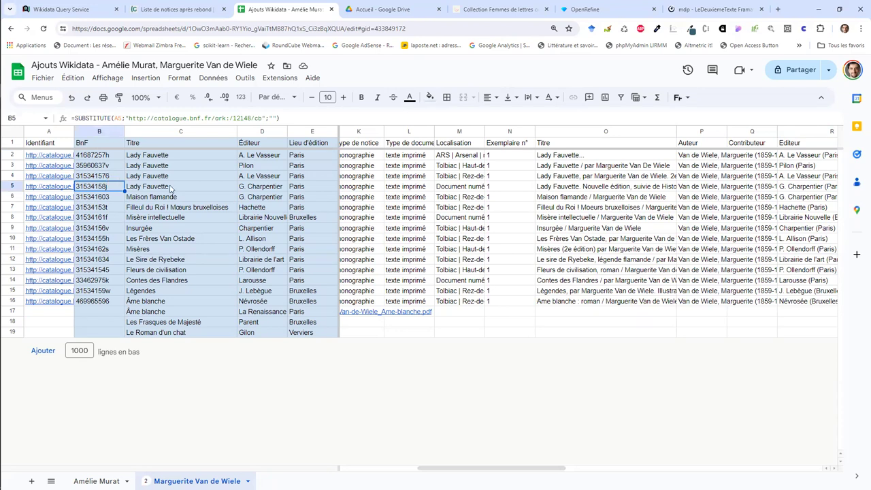
{"action": "key", "text": "Right"}
{"action": "key", "text": "Right"}
{"action": "key", "text": "Right"}
{"action": "key", "text": "Right"}
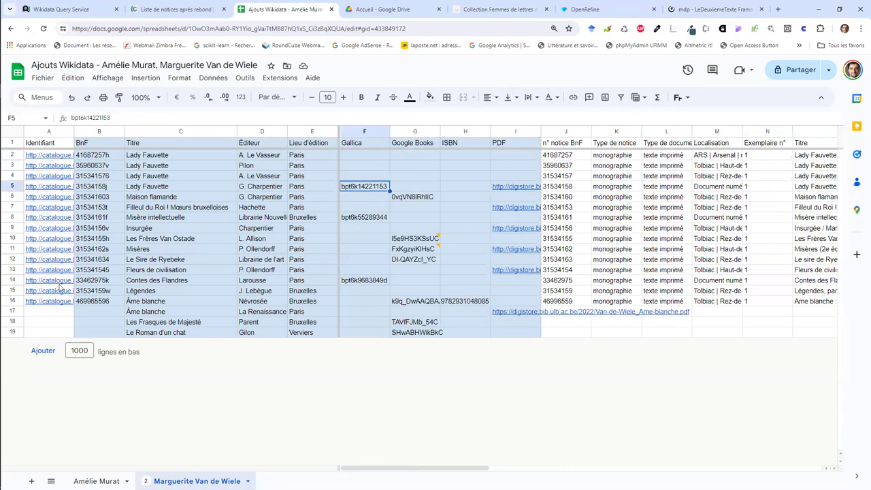
Step: Check the PDF column and open the Filleul du Roi scan from cell I7
{"action": "left_click", "coordinate": [363, 272]}
{"action": "key", "text": "Right"}
{"action": "key", "text": "Right"}
{"action": "key", "text": "Right"}
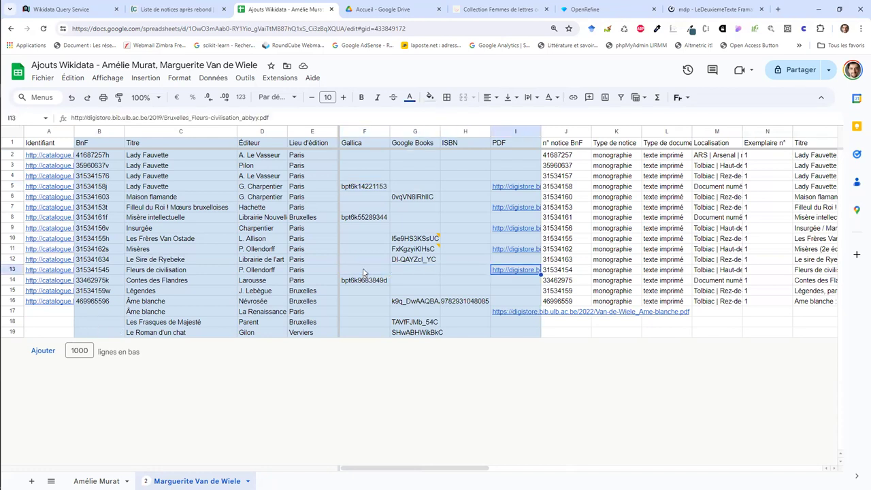
{"action": "left_click", "coordinate": [515, 220]}
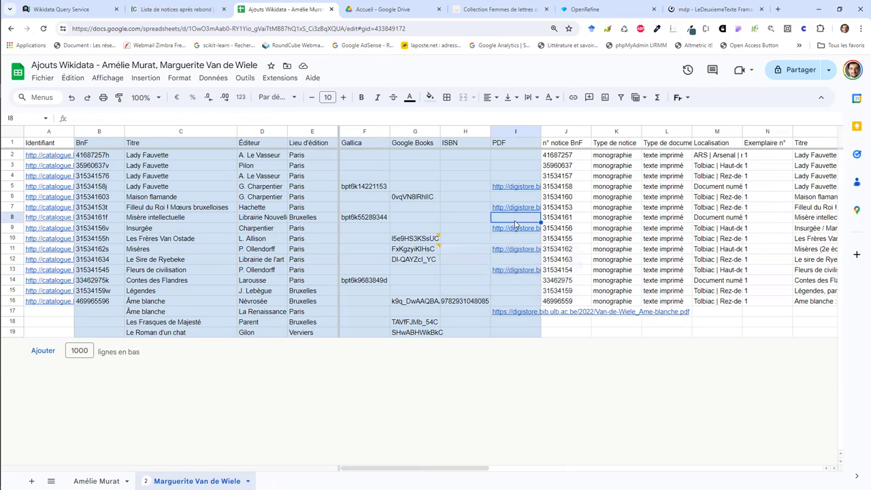
{"action": "left_click", "coordinate": [513, 209]}
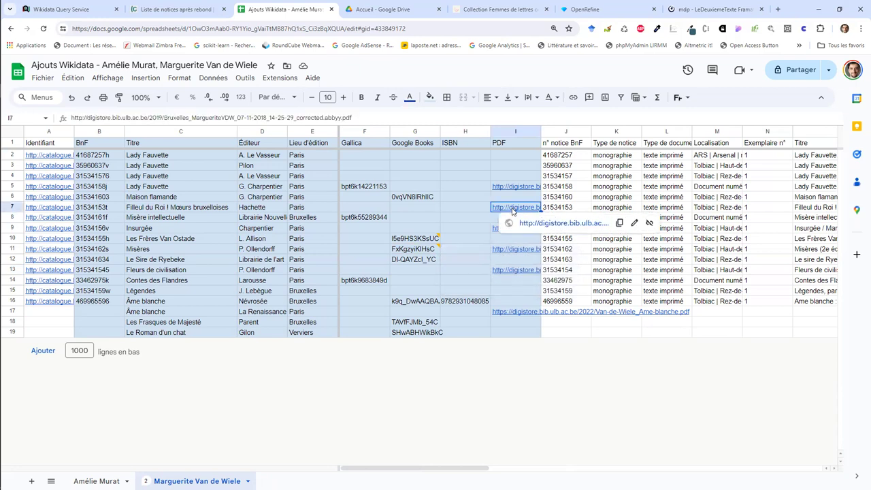
{"action": "left_click", "coordinate": [532, 222]}
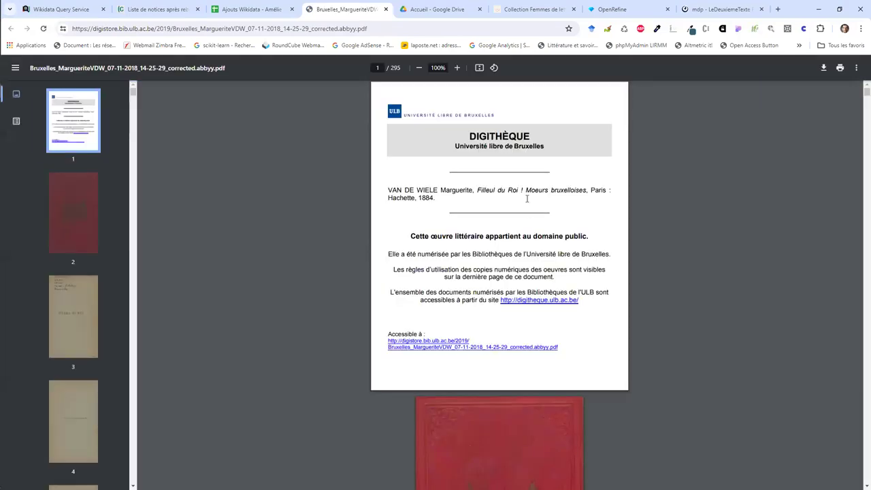
Step: Confirm the title page credits Hachette, 1884, then go back to the Ajouts Wikidata spreadsheet
{"action": "scroll", "coordinate": [490, 269], "scroll_direction": "down", "scroll_amount": 1}
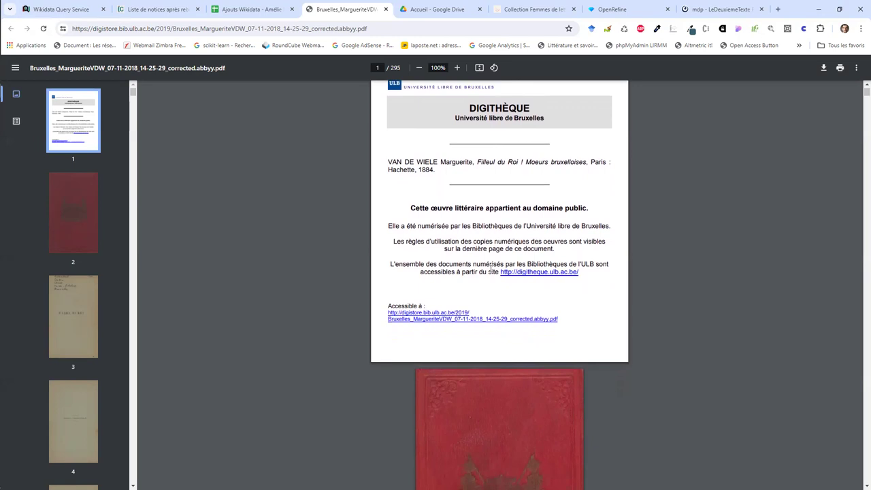
{"action": "left_click", "coordinate": [248, 11]}
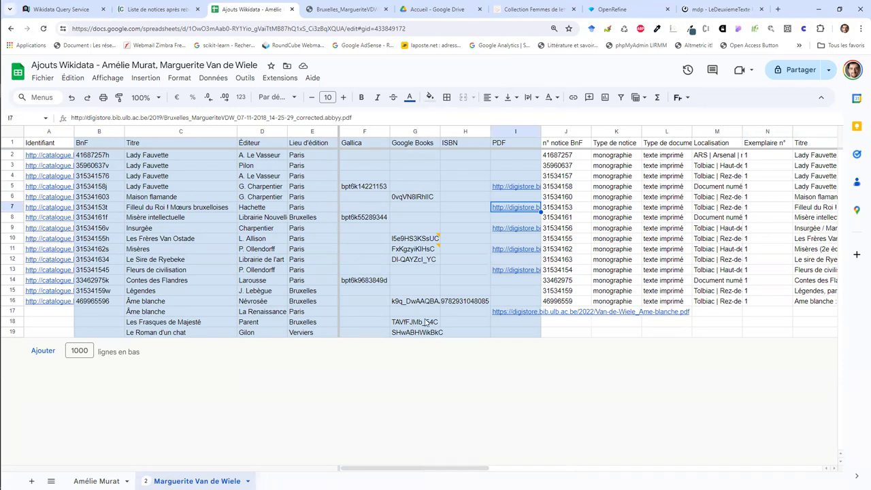
Step: Check the ISBNs for Âme blanche (H16) and Fleurs de civilisation (H13), briefly visiting OpenRefine
{"action": "left_click", "coordinate": [450, 306]}
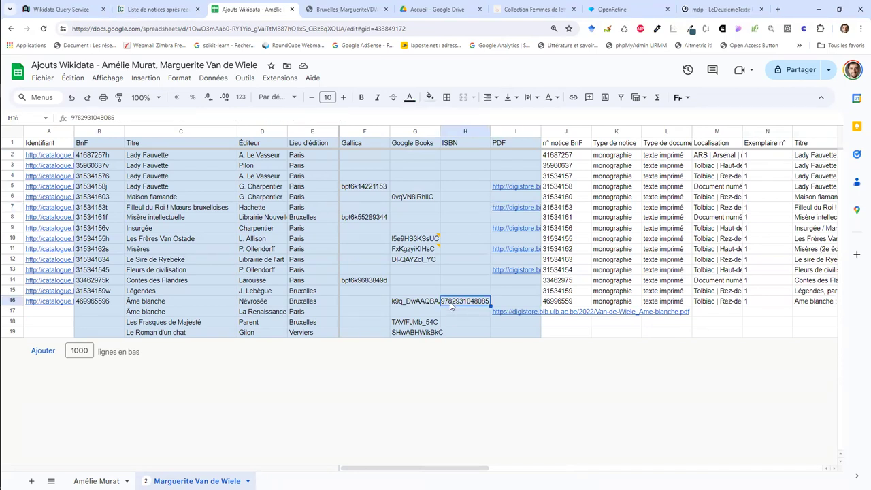
{"action": "left_click", "coordinate": [469, 272]}
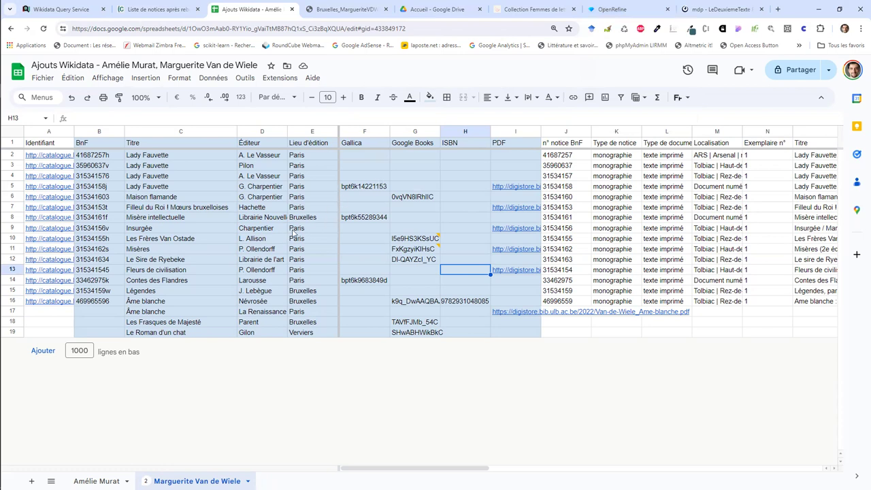
{"action": "left_click", "coordinate": [612, 9]}
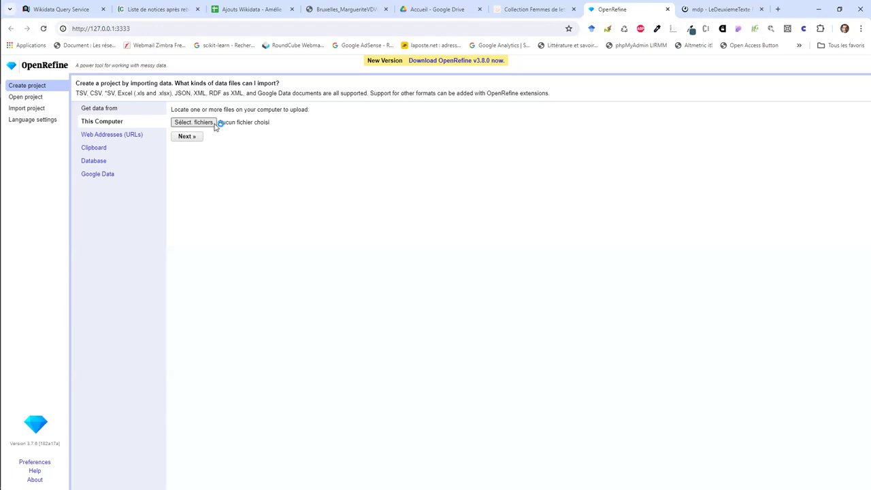
{"action": "left_click", "coordinate": [251, 9]}
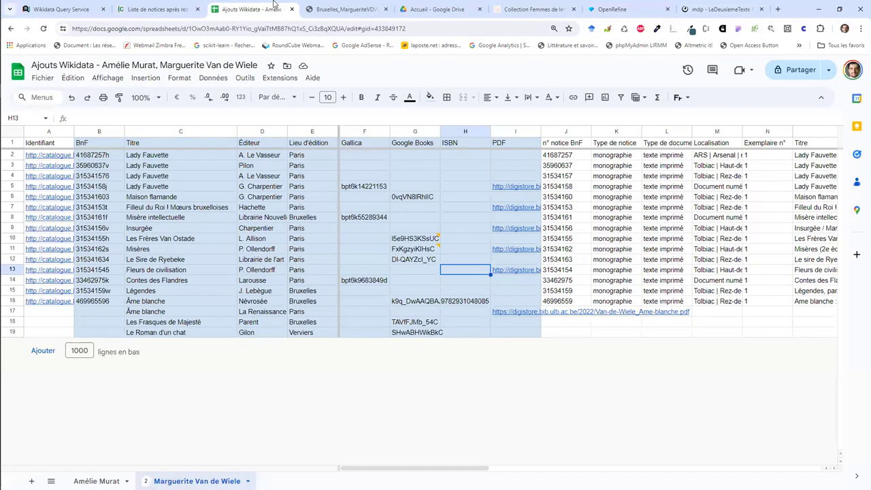
Step: Download the Van de Wiele sheet as a .csv file and pick it for upload in OpenRefine
{"action": "left_click", "coordinate": [44, 79]}
{"action": "mouse_move", "coordinate": [81, 198]}
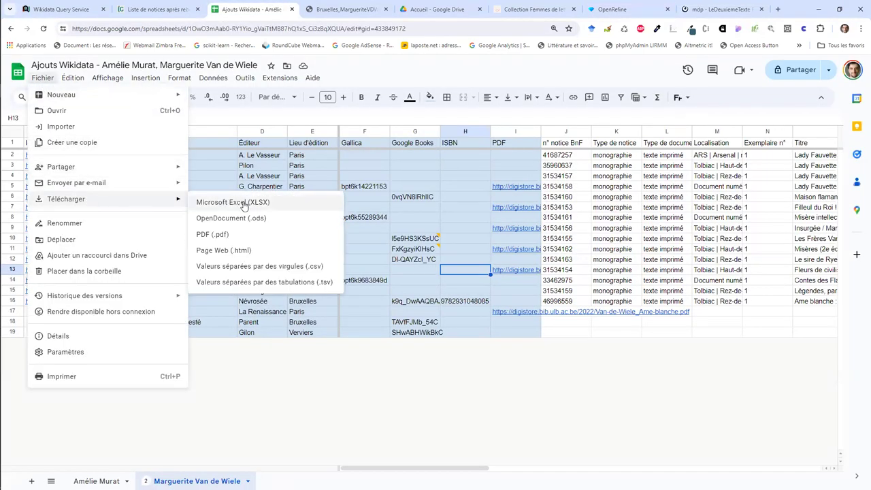
{"action": "left_click", "coordinate": [265, 266]}
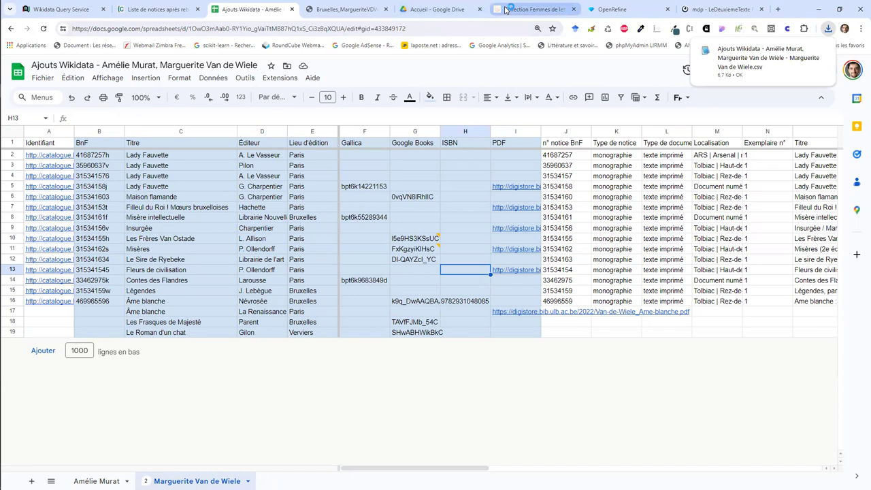
{"action": "left_click", "coordinate": [591, 6]}
{"action": "left_click", "coordinate": [179, 122]}
Step: Upload the downloaded CSV and create the project named 'Marguerite Van de Wiele'
{"action": "double_click", "coordinate": [161, 76]}
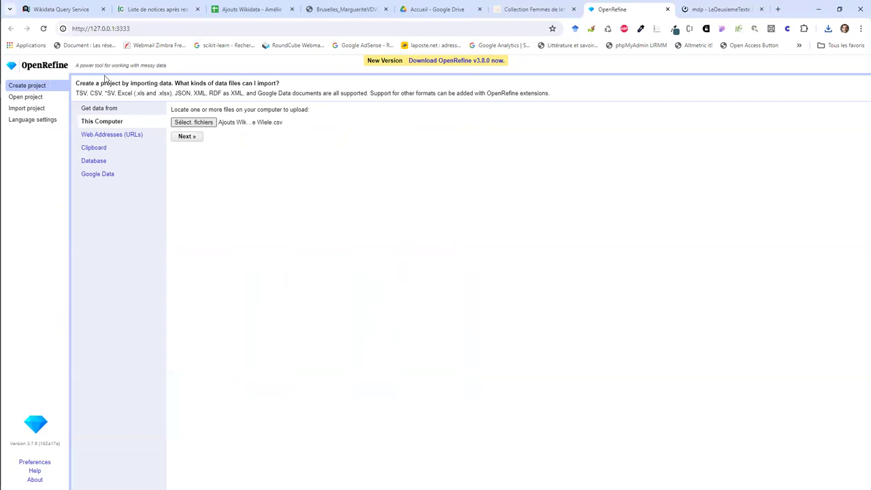
{"action": "left_click", "coordinate": [196, 136]}
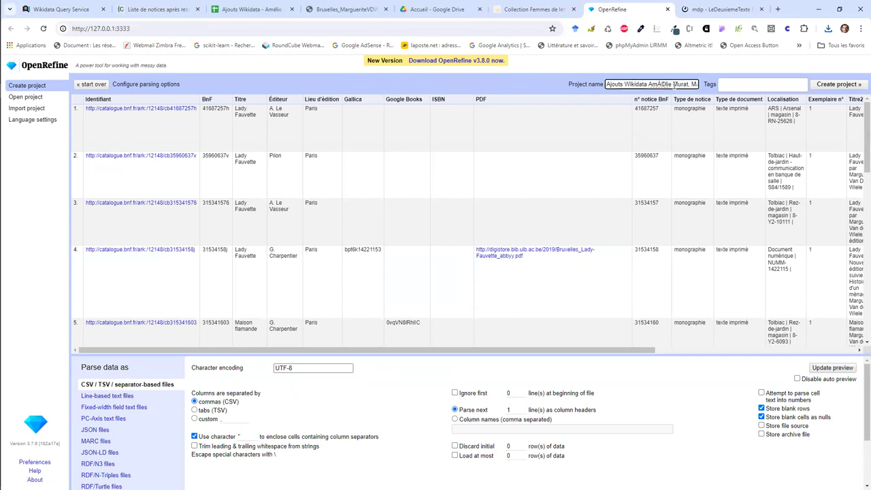
{"action": "left_click_drag", "start_coordinate": [689, 84], "coordinate": [518, 105]}
{"action": "key", "text": "ctrl+v"}
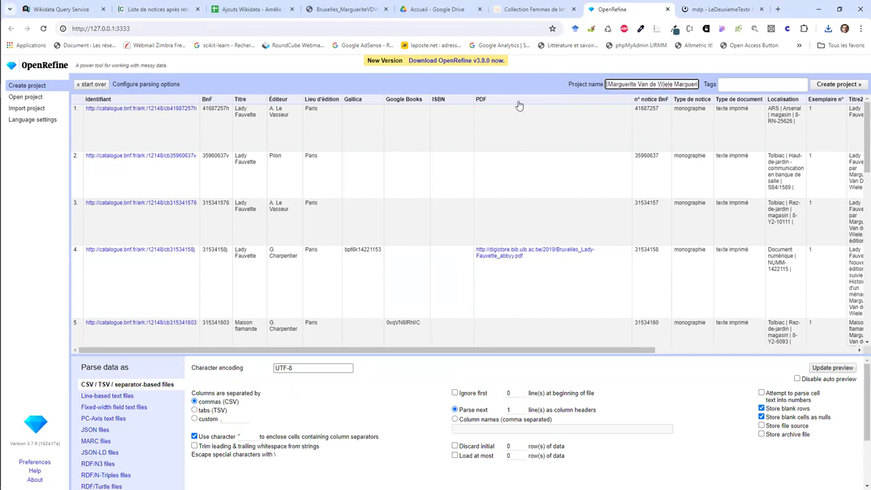
{"action": "key", "text": "End"}
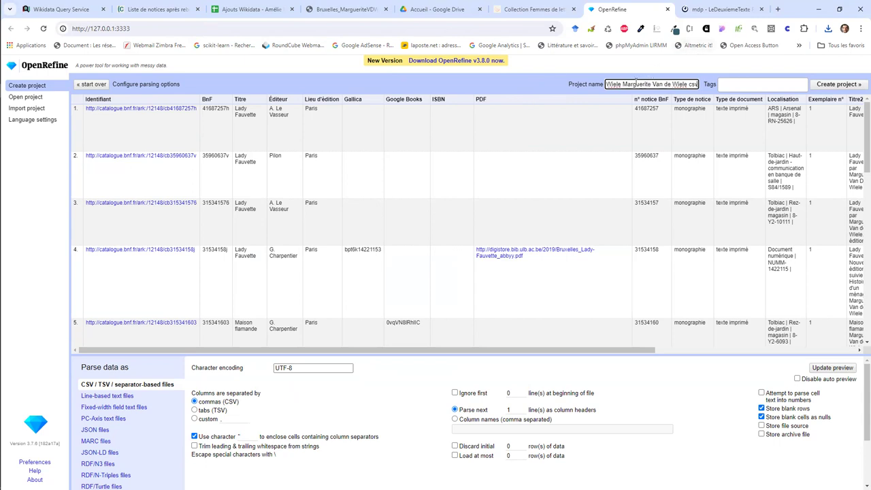
{"action": "left_click_drag", "start_coordinate": [623, 83], "coordinate": [726, 83]}
{"action": "key", "text": "BackSpace"}
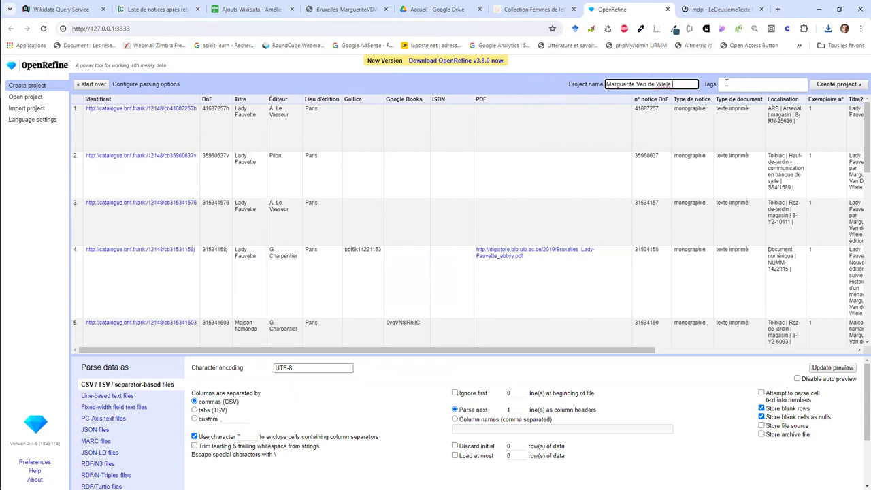
{"action": "left_click", "coordinate": [819, 87]}
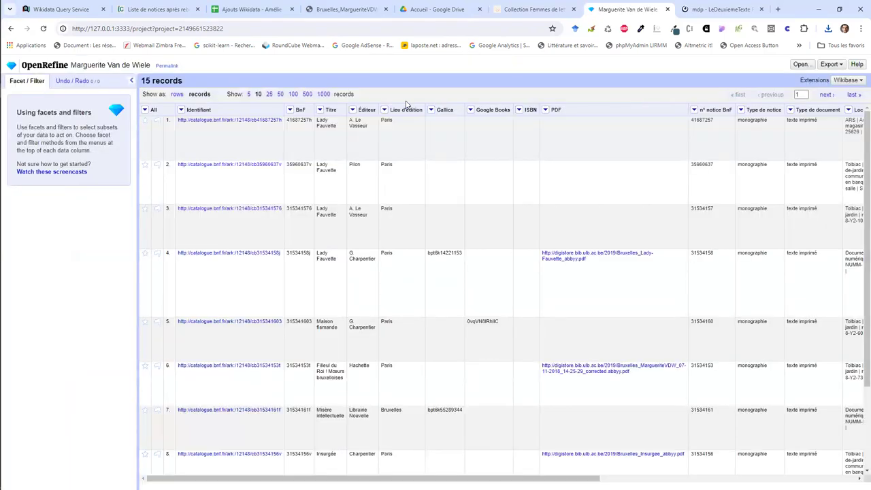
Step: Start Wikidata reconciliation of the Titre column from its column menu
{"action": "mouse_move", "coordinate": [357, 120]}
{"action": "left_click", "coordinate": [320, 111]}
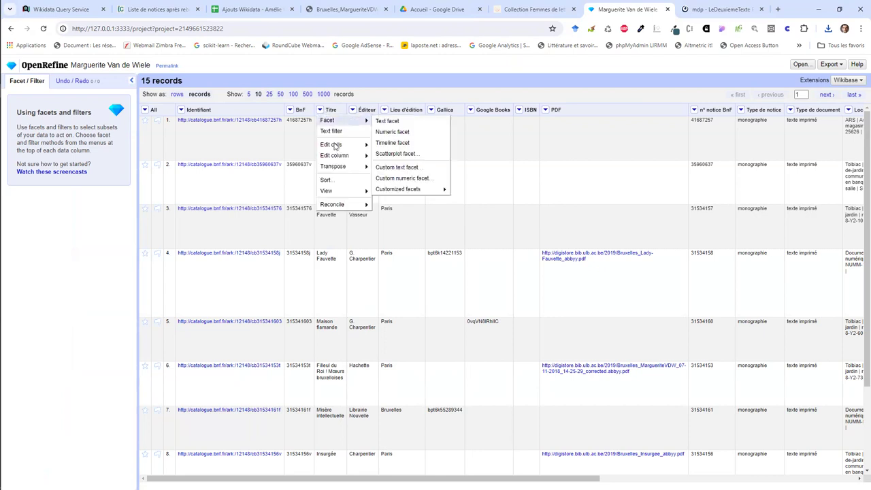
{"action": "mouse_move", "coordinate": [344, 205]}
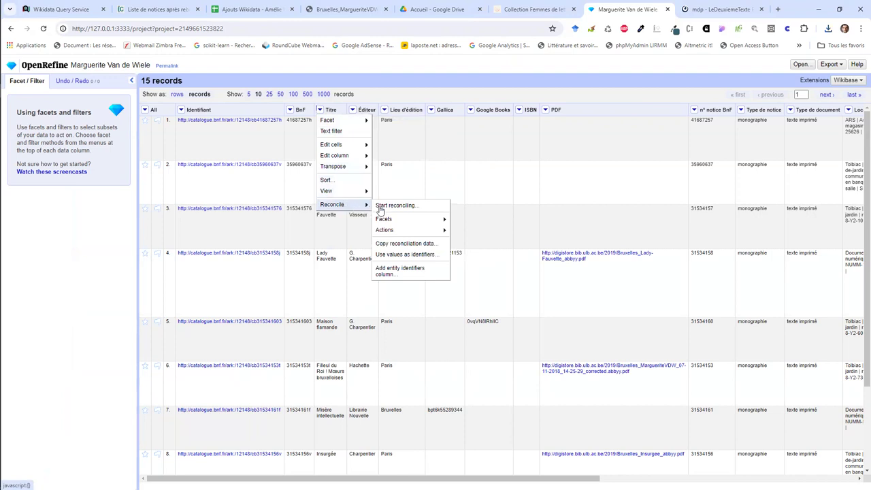
{"action": "left_click", "coordinate": [420, 204]}
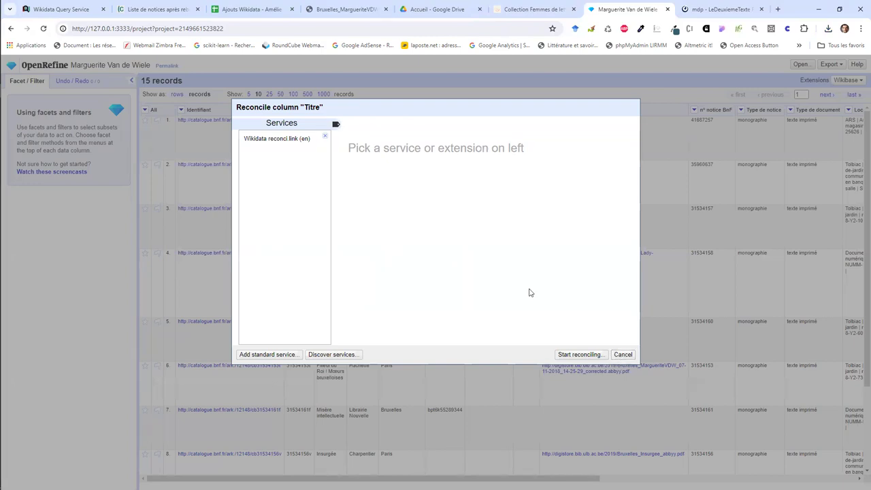
Step: Reconcile Titre via Wikidata against type 'version, edition or translation', with auto-match unchecked
{"action": "left_click", "coordinate": [299, 147]}
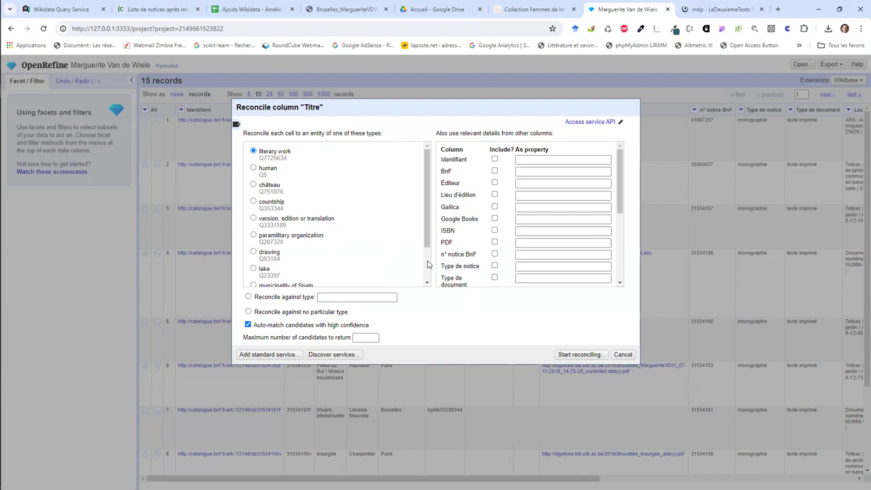
{"action": "scroll", "coordinate": [427, 264], "scroll_direction": "down", "scroll_amount": 2}
{"action": "left_click", "coordinate": [380, 296]}
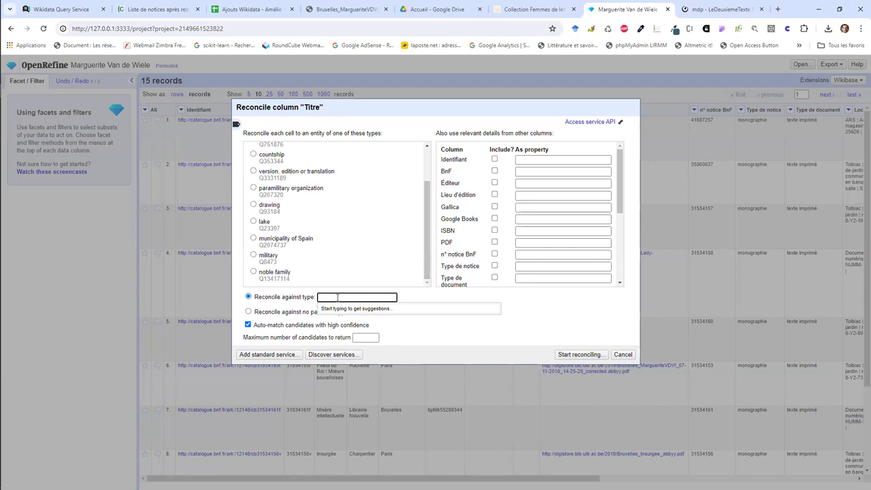
{"action": "type", "text": "editions"}
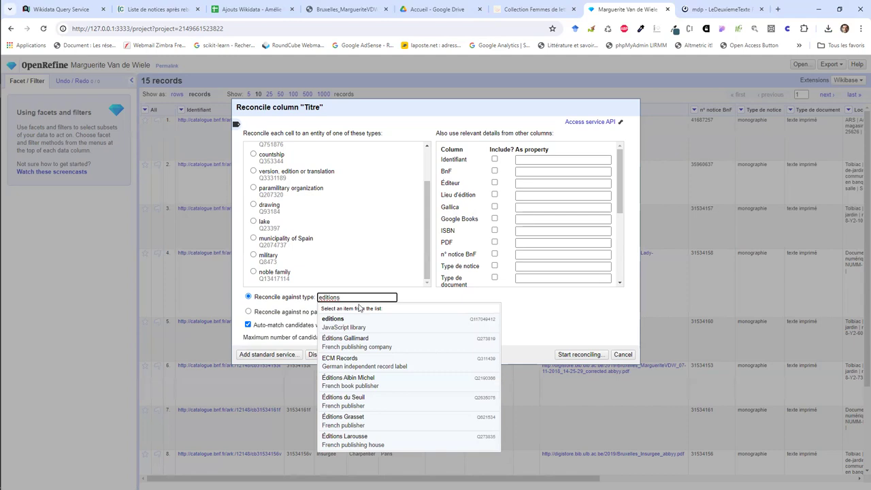
{"action": "key", "text": "ctrl+a"}
{"action": "type", "text": "ve"}
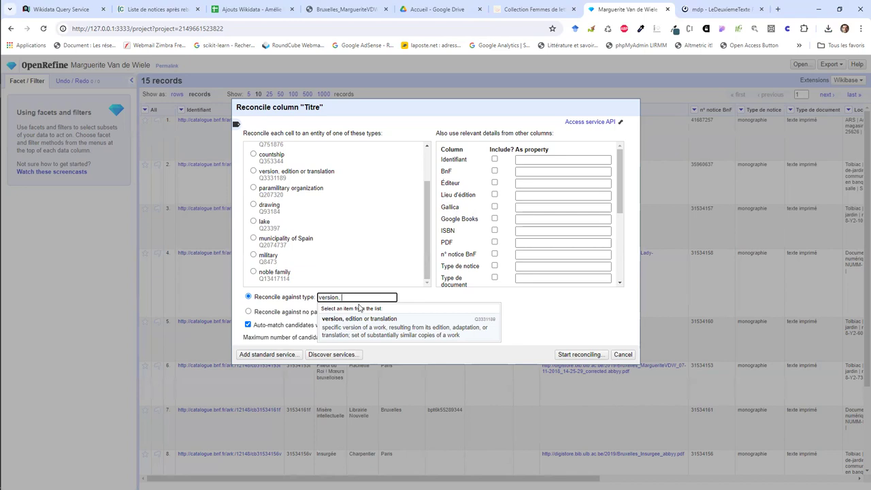
{"action": "left_click", "coordinate": [360, 319]}
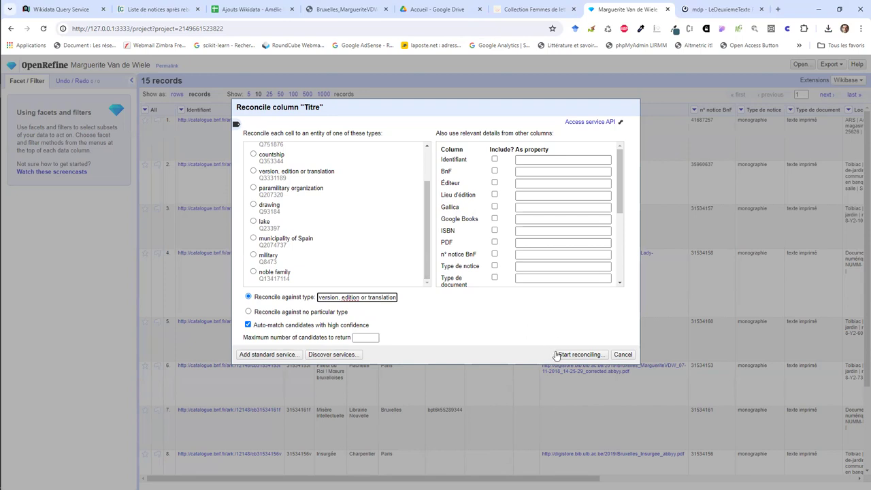
{"action": "left_click", "coordinate": [364, 326]}
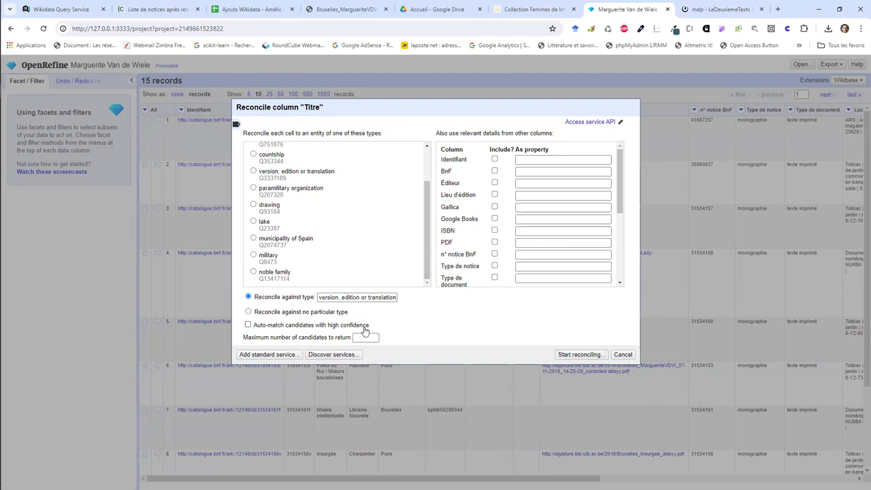
{"action": "left_click", "coordinate": [568, 355]}
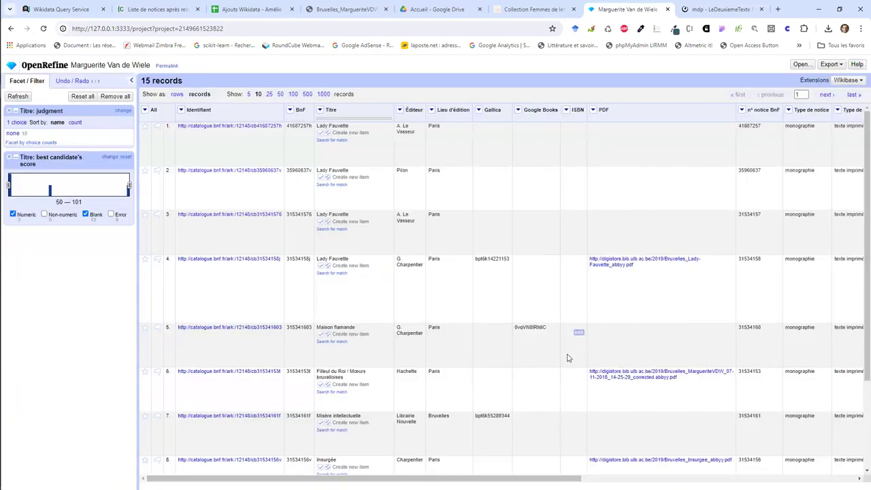
Step: Check the Misères candidate's Wikidata item (Q106617942) in a new tab, then close it
{"action": "scroll", "coordinate": [390, 294], "scroll_direction": "down", "scroll_amount": 2}
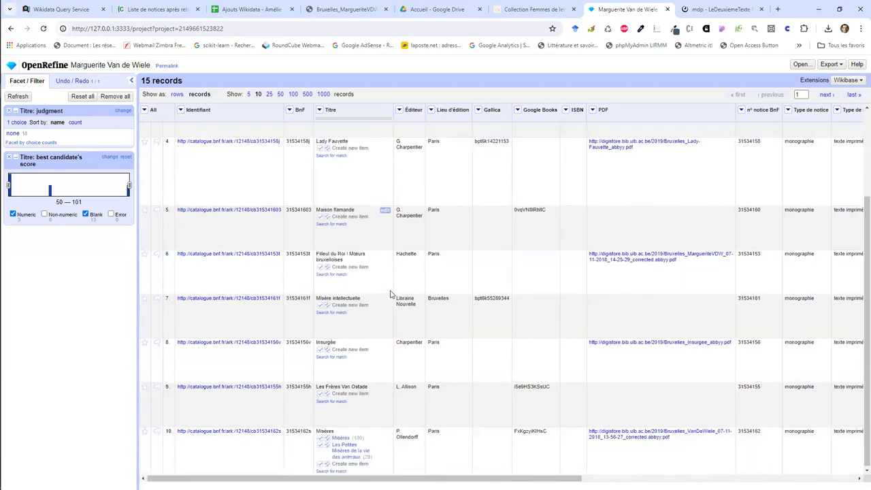
{"action": "right_click", "coordinate": [345, 438]}
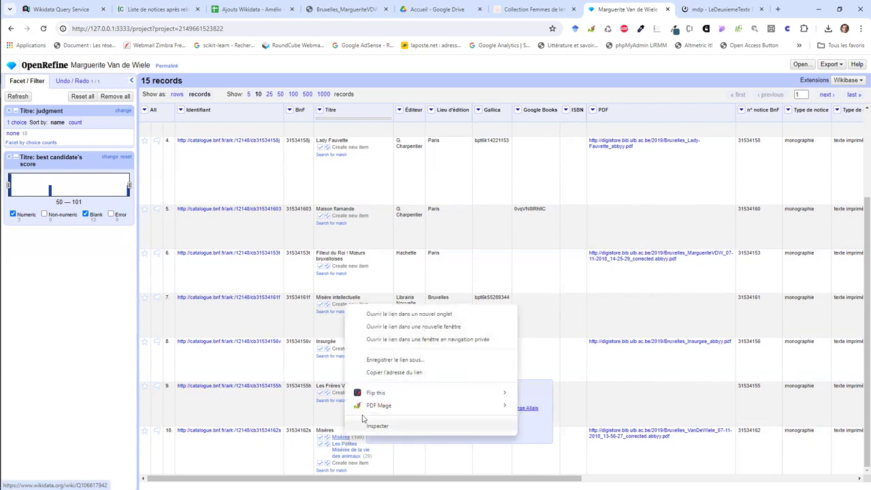
{"action": "left_click", "coordinate": [413, 315]}
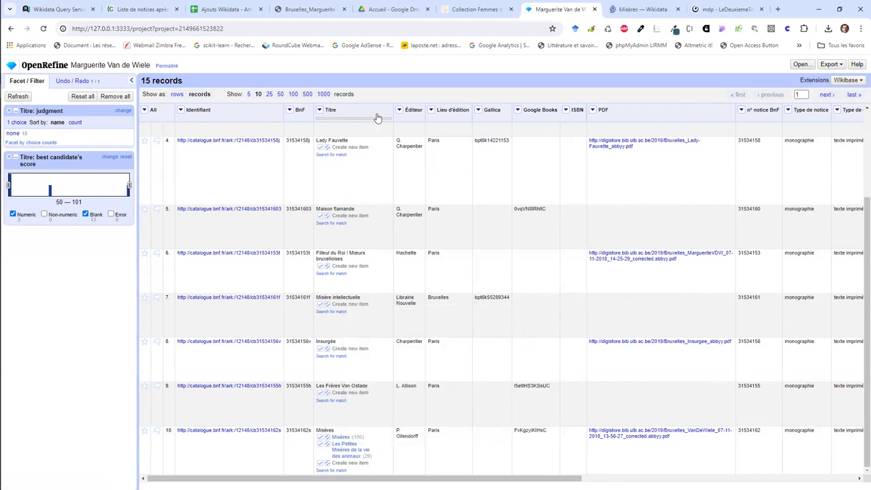
{"action": "left_click", "coordinate": [624, 7]}
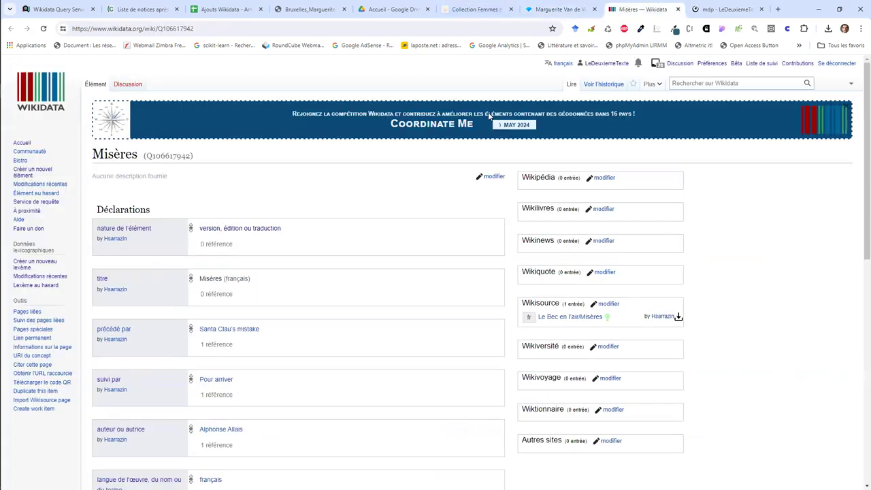
{"action": "scroll", "coordinate": [317, 306], "scroll_direction": "down", "scroll_amount": 5}
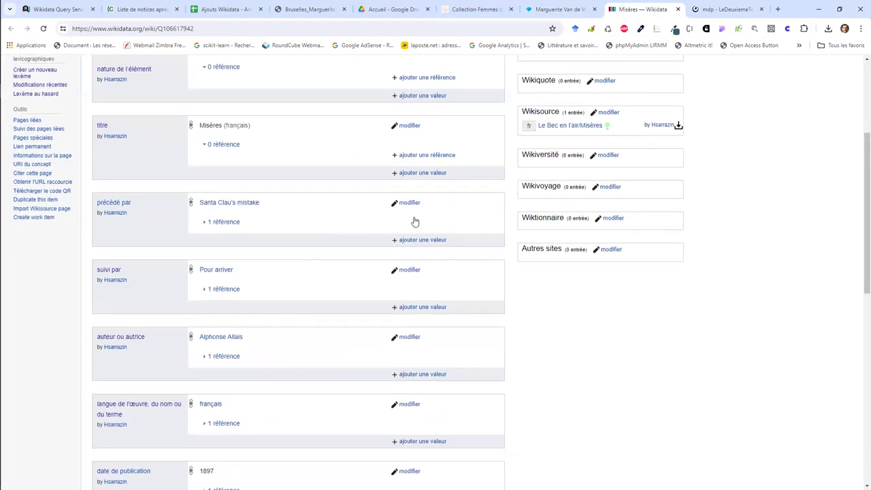
{"action": "left_click", "coordinate": [677, 9]}
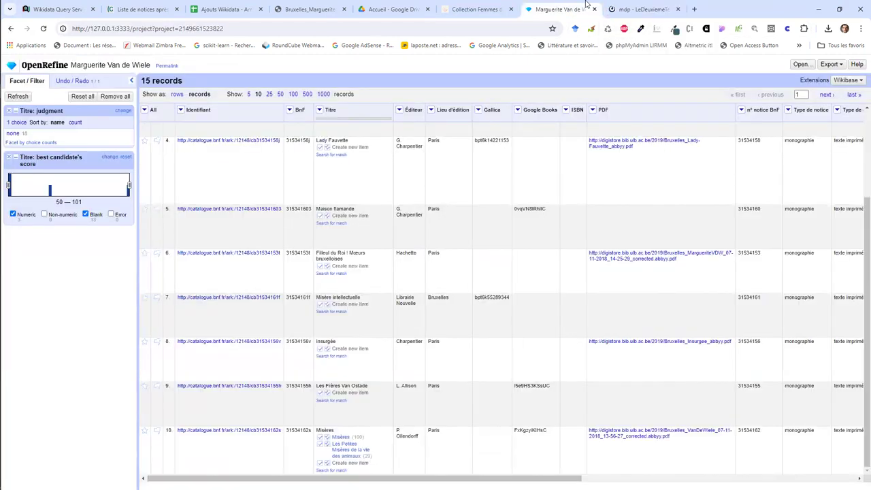
Step: Mark Les Frères Van Ostade, Insurgée, Misère intellectuelle, Filleul du Roi and Maison flamande as new items
{"action": "left_click", "coordinate": [321, 393]}
{"action": "left_click", "coordinate": [320, 348]}
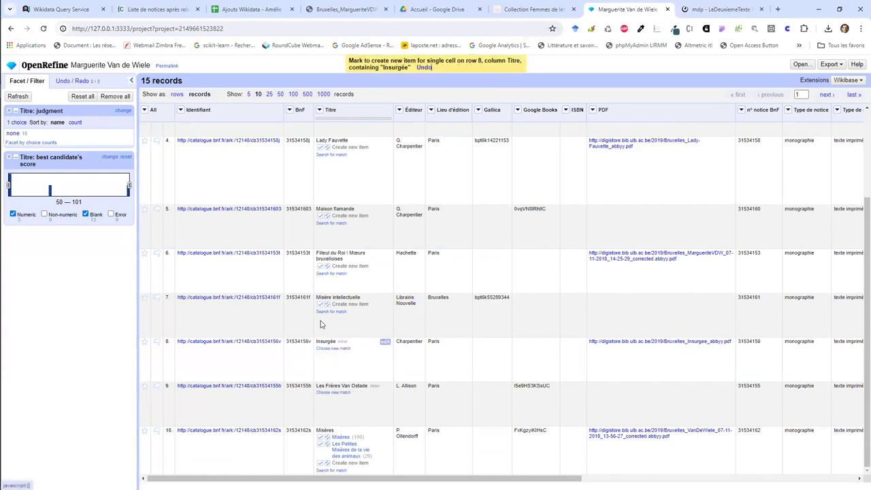
{"action": "left_click", "coordinate": [321, 304]}
{"action": "left_click", "coordinate": [321, 266]}
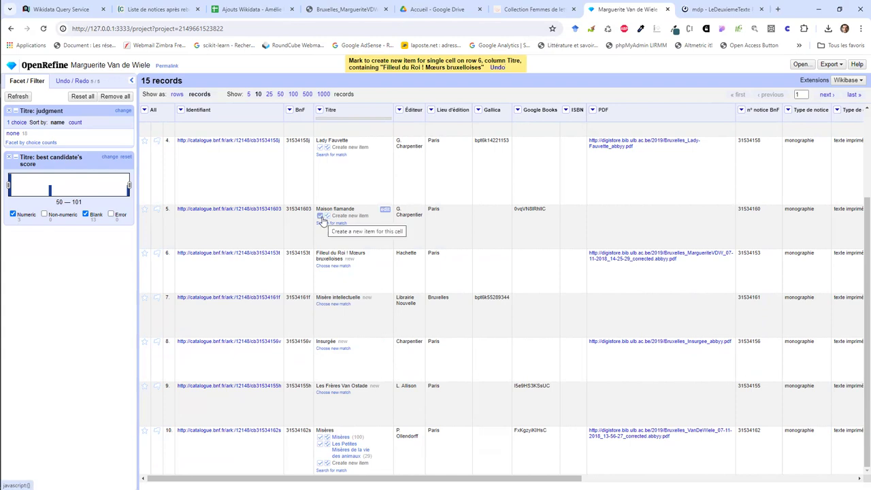
{"action": "left_click", "coordinate": [321, 216]}
Step: Mark the four Lady Fauvette titles in rows 1–4 as new items
{"action": "scroll", "coordinate": [321, 216], "scroll_direction": "up", "scroll_amount": 1}
{"action": "left_click", "coordinate": [321, 200]}
{"action": "left_click", "coordinate": [320, 157]}
{"action": "scroll", "coordinate": [319, 159], "scroll_direction": "up", "scroll_amount": 1}
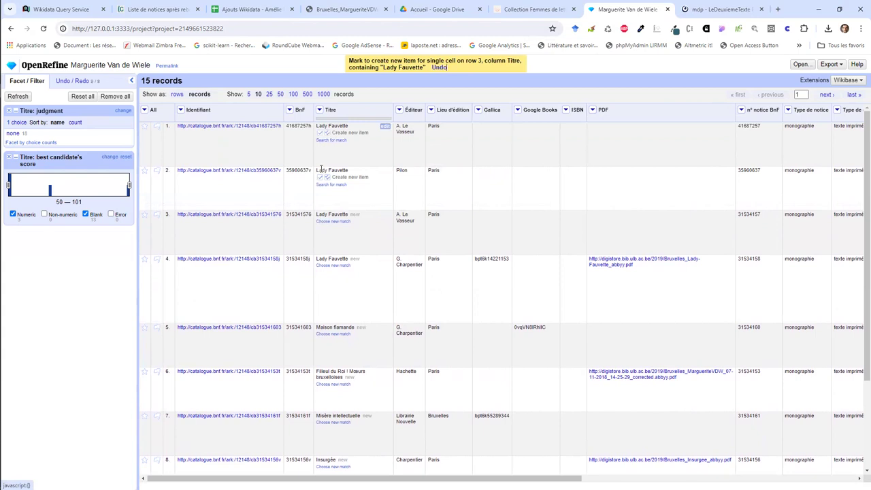
{"action": "left_click", "coordinate": [321, 179]}
{"action": "left_click", "coordinate": [321, 133]}
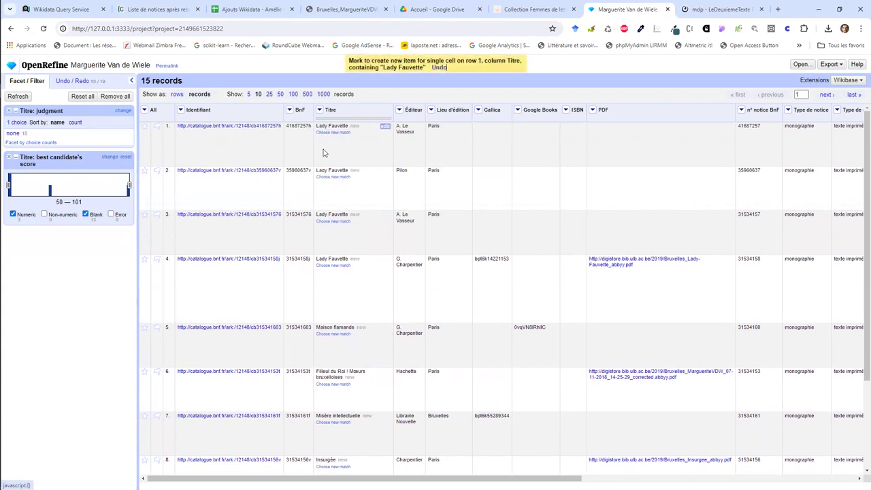
Step: Mark row 10's Misères as a new item and show 25 records per page
{"action": "scroll", "coordinate": [329, 168], "scroll_direction": "down", "scroll_amount": 3}
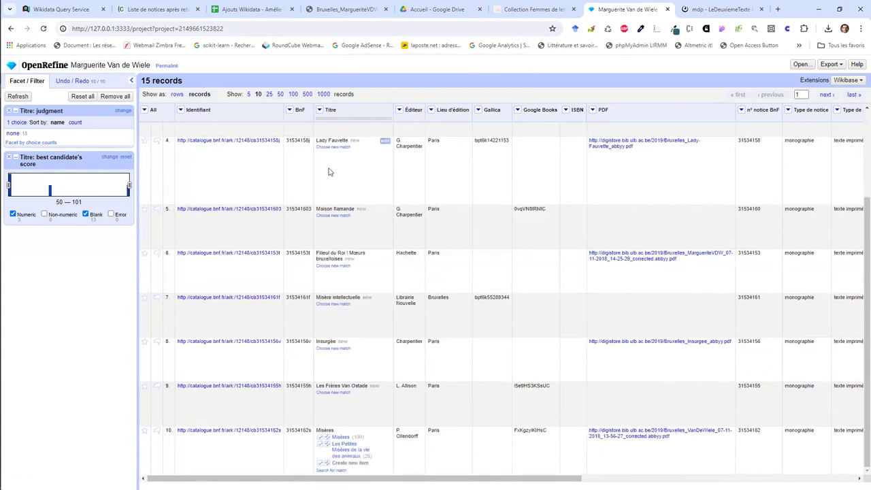
{"action": "mouse_move", "coordinate": [326, 437]}
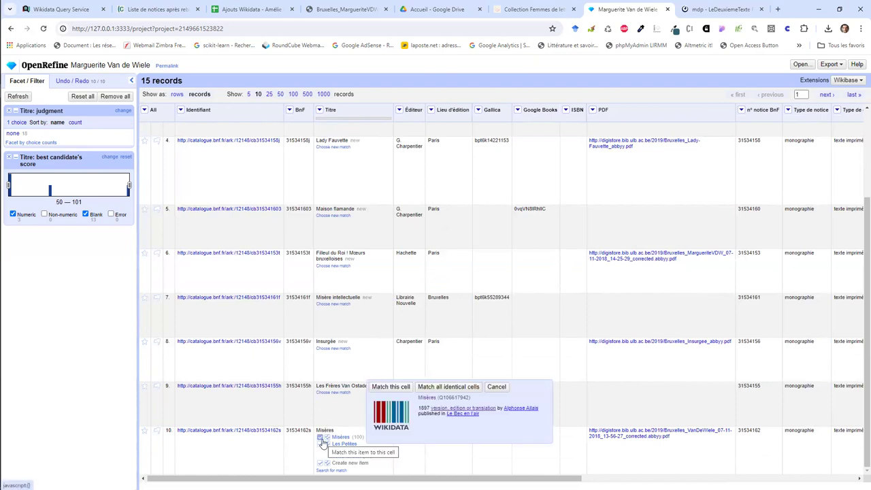
{"action": "left_click", "coordinate": [320, 463]}
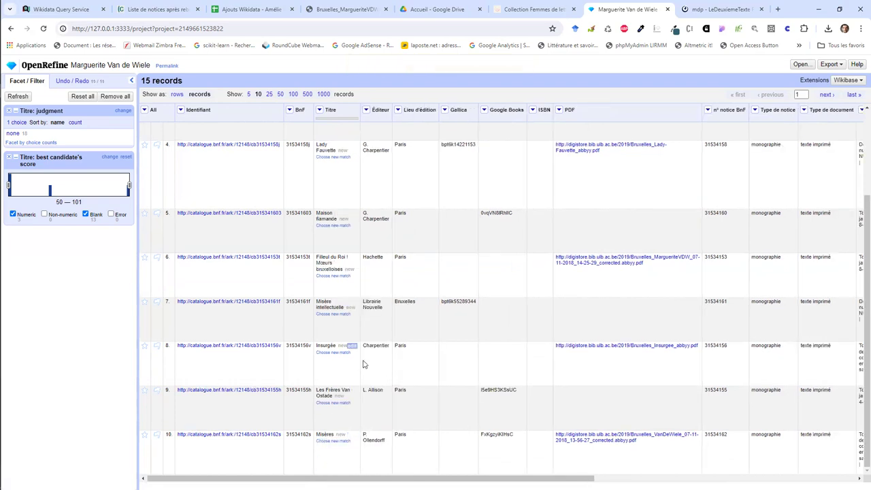
{"action": "scroll", "coordinate": [360, 347], "scroll_direction": "up", "scroll_amount": 3}
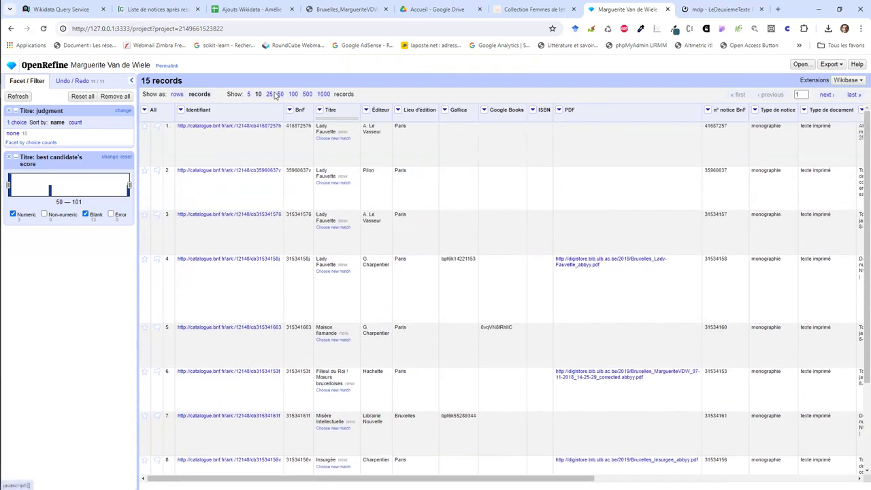
{"action": "left_click", "coordinate": [270, 95]}
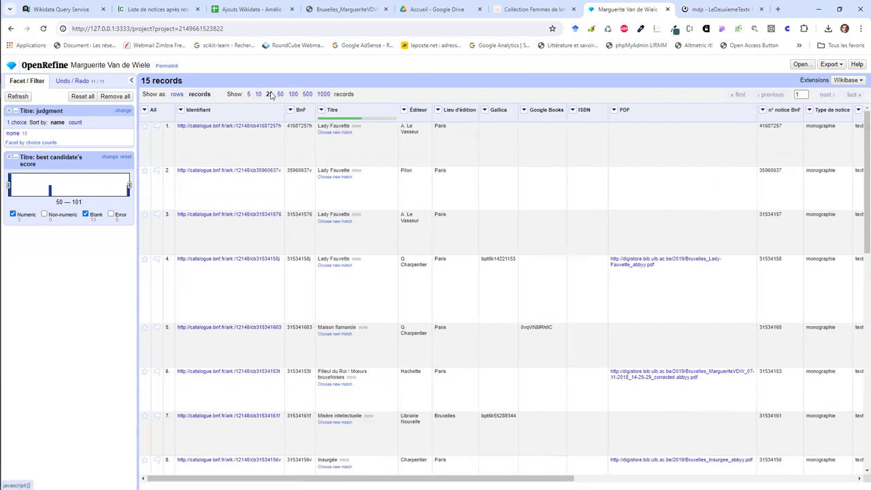
Step: Mark Légendes, Contes des Flandres, Fleurs de civilisation and Le Sire de Ryebeke as new items
{"action": "scroll", "coordinate": [353, 187], "scroll_direction": "down", "scroll_amount": 5}
{"action": "scroll", "coordinate": [353, 187], "scroll_direction": "down", "scroll_amount": 4}
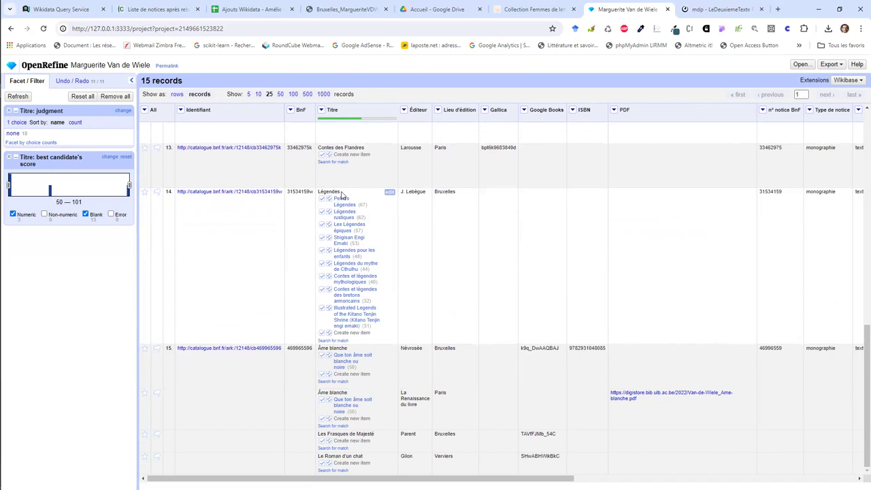
{"action": "left_click", "coordinate": [340, 198]}
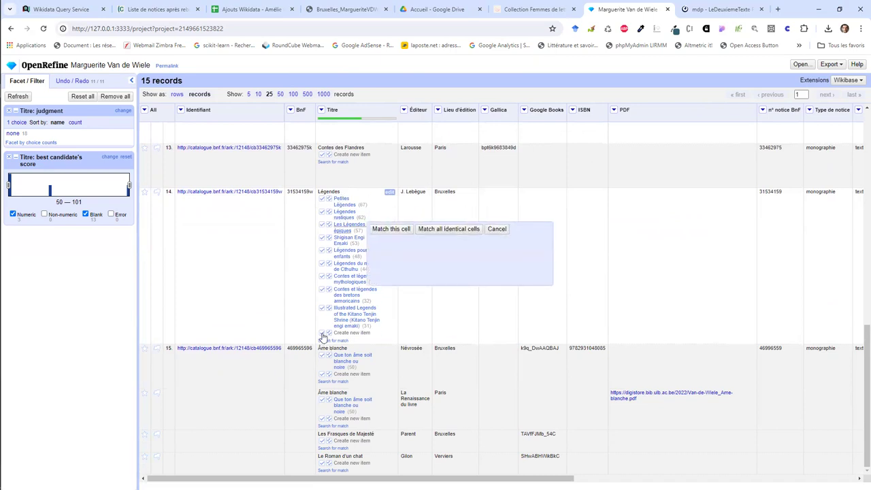
{"action": "left_click", "coordinate": [322, 333]}
{"action": "left_click", "coordinate": [328, 249]}
{"action": "left_click", "coordinate": [329, 204]}
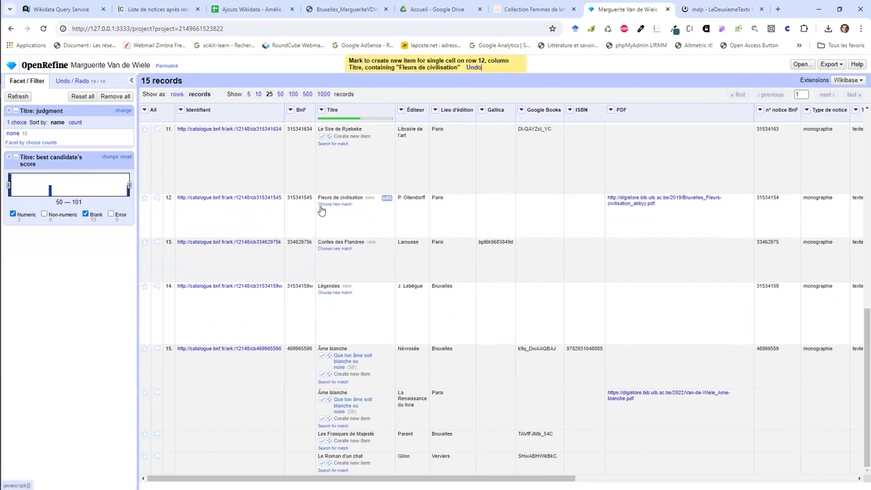
{"action": "left_click", "coordinate": [324, 136]}
Step: Mark both Âme blanche titles, Les Frasques de Majesté and Le Roman d'un chat as new items
{"action": "scroll", "coordinate": [334, 188], "scroll_direction": "up", "scroll_amount": 1}
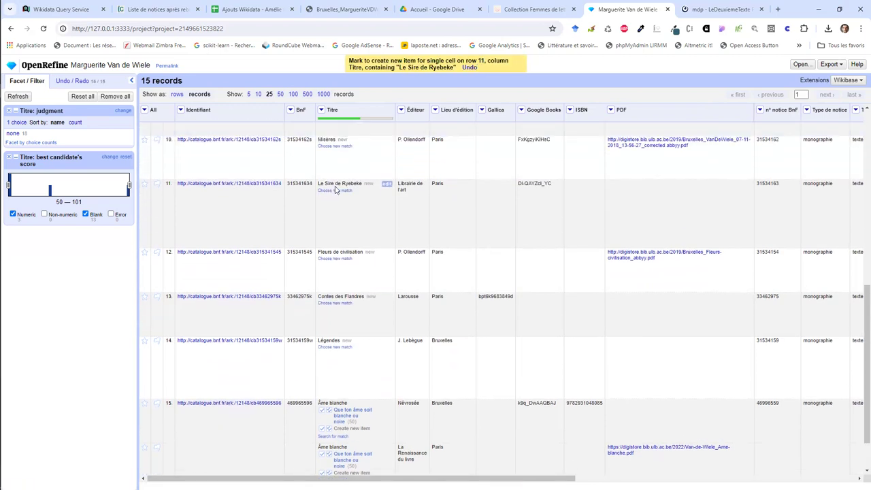
{"action": "scroll", "coordinate": [335, 204], "scroll_direction": "down", "scroll_amount": 1}
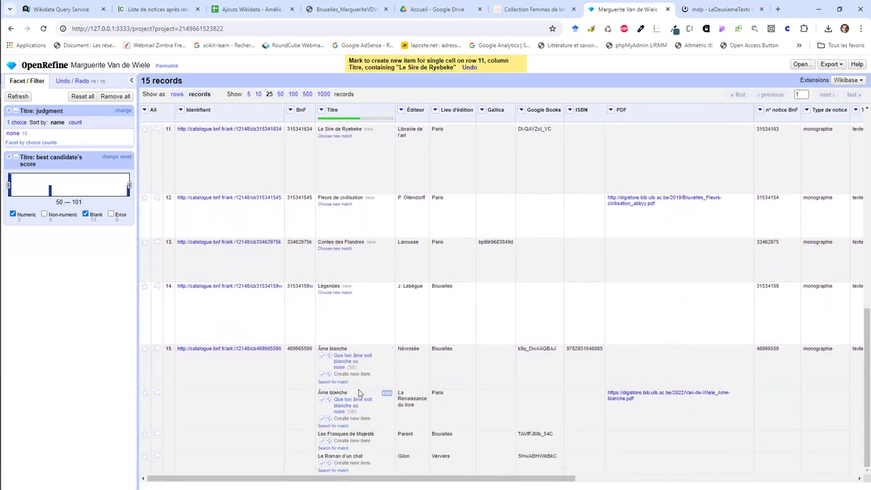
{"action": "mouse_move", "coordinate": [352, 361]}
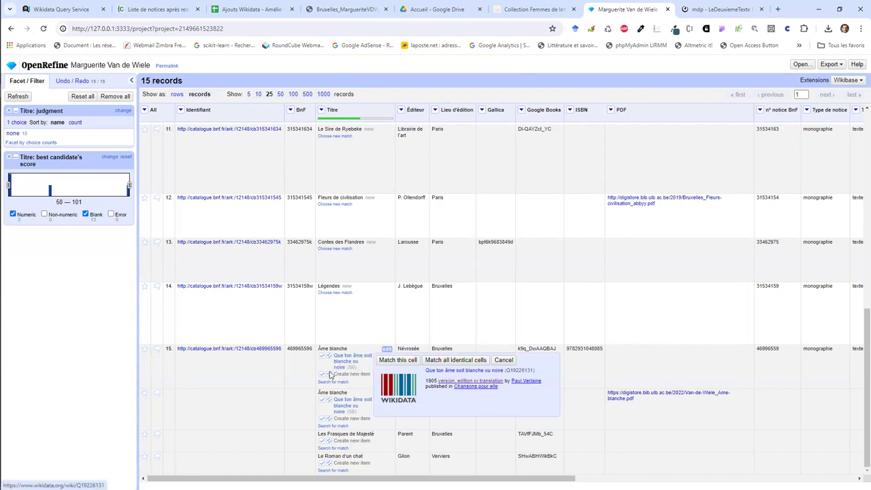
{"action": "left_click", "coordinate": [322, 374]}
{"action": "left_click", "coordinate": [322, 417]}
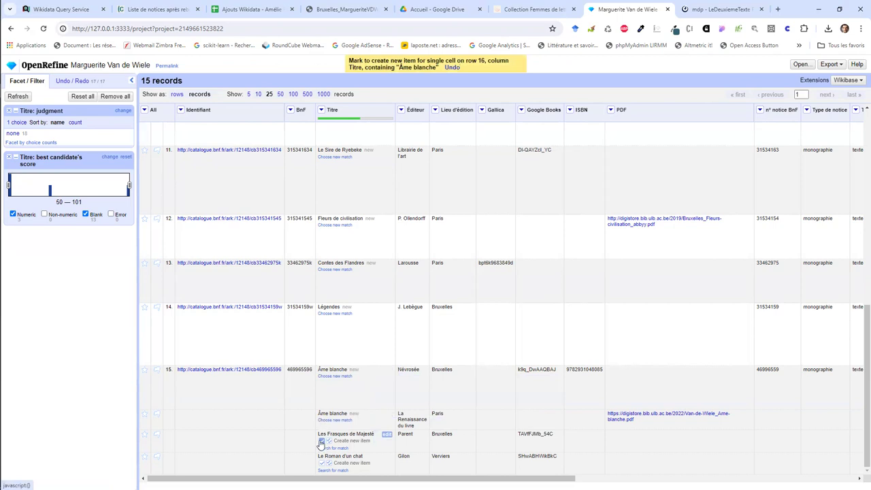
{"action": "left_click", "coordinate": [321, 441]}
{"action": "left_click", "coordinate": [322, 464]}
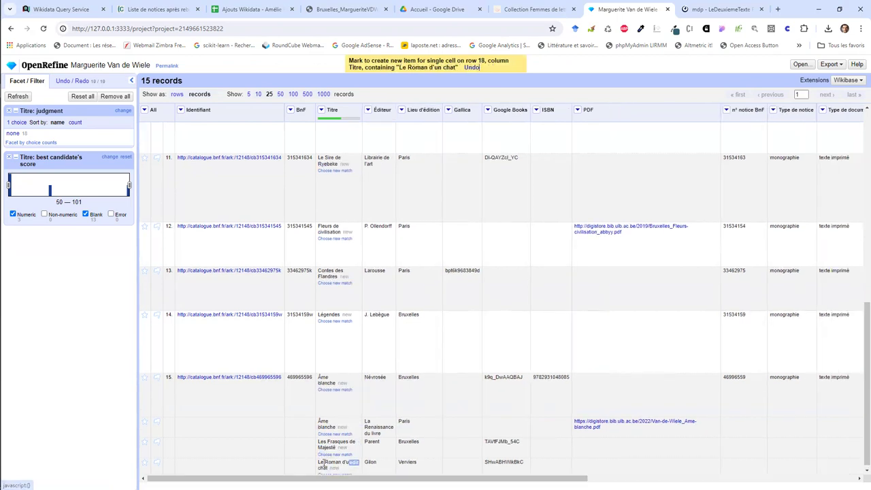
Step: Return to the top of the table and open the Lieu d'édition column menu
{"action": "scroll", "coordinate": [437, 296], "scroll_direction": "up", "scroll_amount": 2}
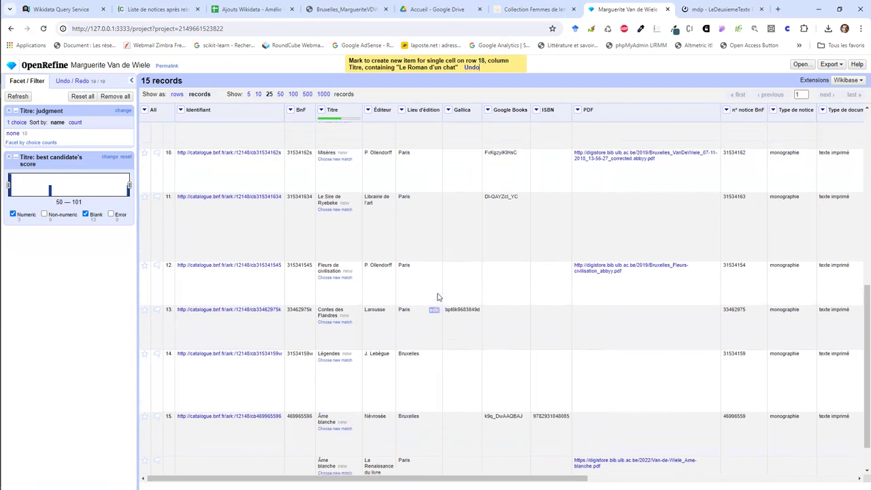
{"action": "scroll", "coordinate": [438, 296], "scroll_direction": "up", "scroll_amount": 4}
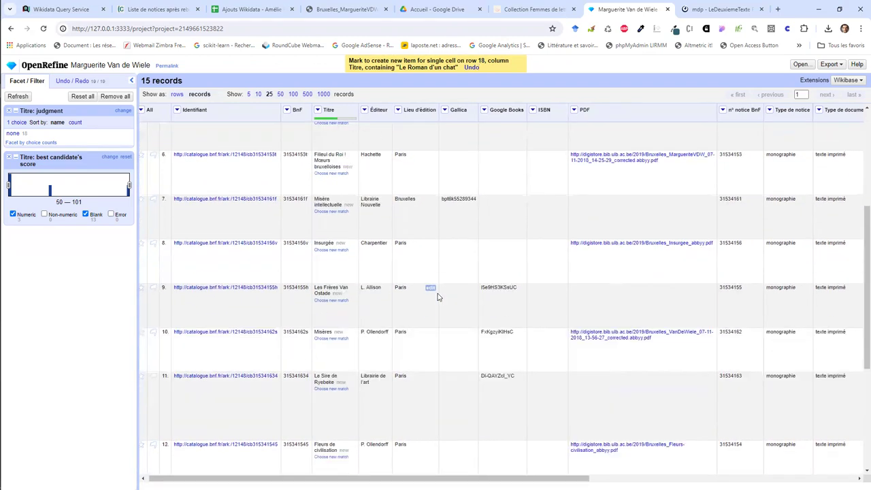
{"action": "scroll", "coordinate": [437, 296], "scroll_direction": "up", "scroll_amount": 3}
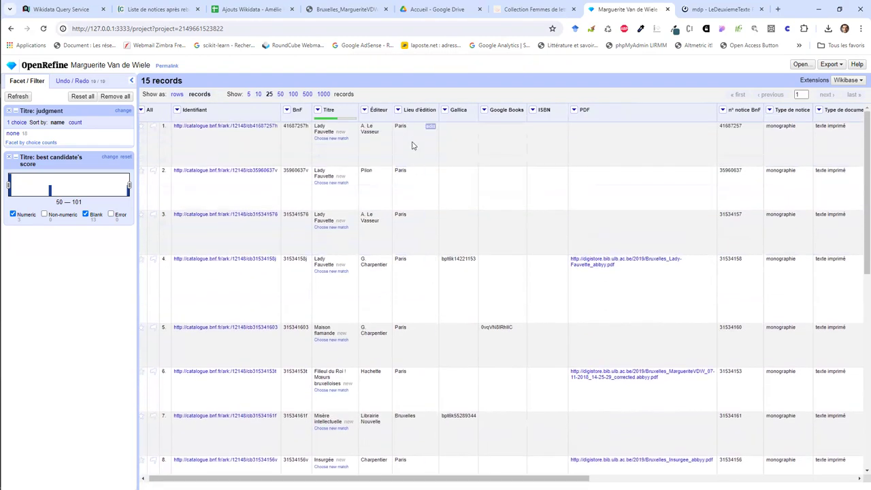
{"action": "left_click", "coordinate": [399, 110]}
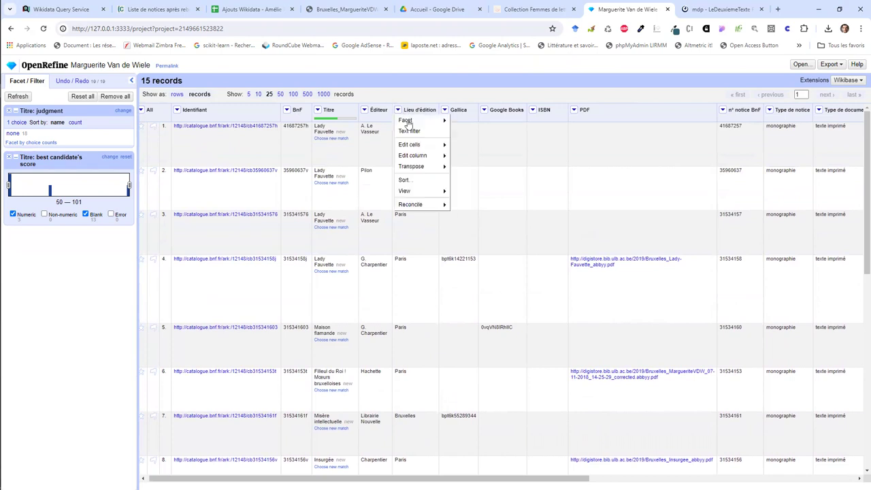
Step: Reconcile the Lieu d'édition column with Wikidata against the big city type
{"action": "mouse_move", "coordinate": [429, 205]}
{"action": "left_click", "coordinate": [462, 206]}
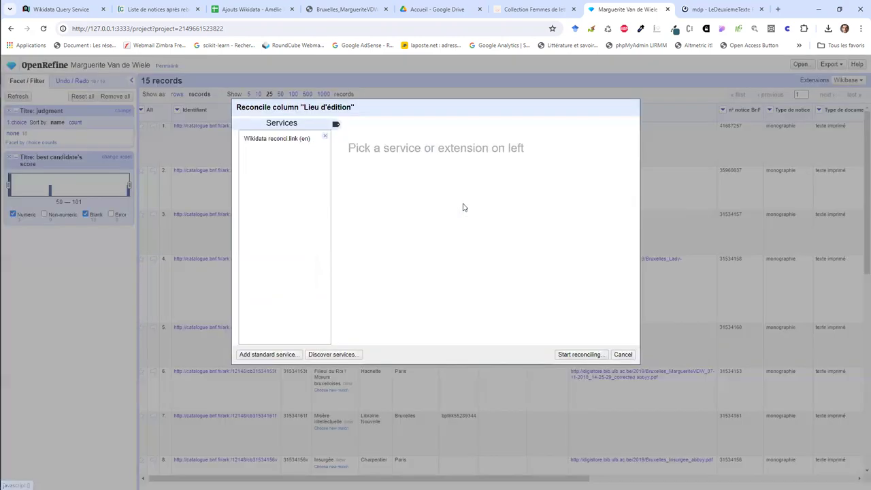
{"action": "left_click", "coordinate": [317, 140]}
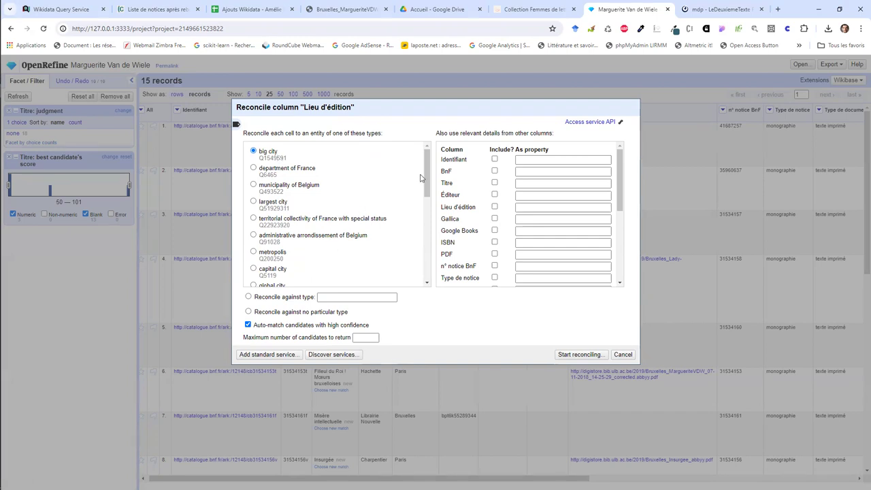
{"action": "mouse_move", "coordinate": [424, 180]}
{"action": "left_mouse_down"}
{"action": "mouse_move", "coordinate": [426, 221]}
{"action": "mouse_move", "coordinate": [424, 166]}
{"action": "left_mouse_up"}
{"action": "left_click", "coordinate": [578, 354]}
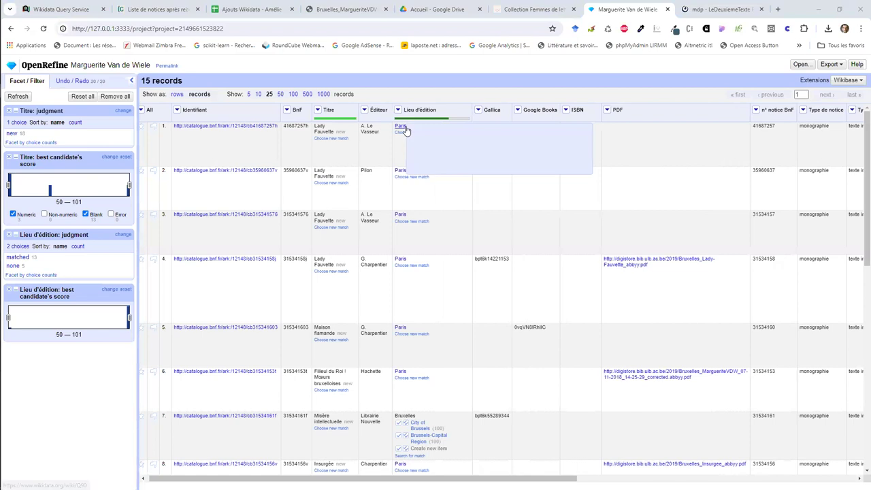
Step: Open the Paris match's Wikidata page in a new tab
{"action": "right_click", "coordinate": [404, 130]}
{"action": "left_click", "coordinate": [425, 136]}
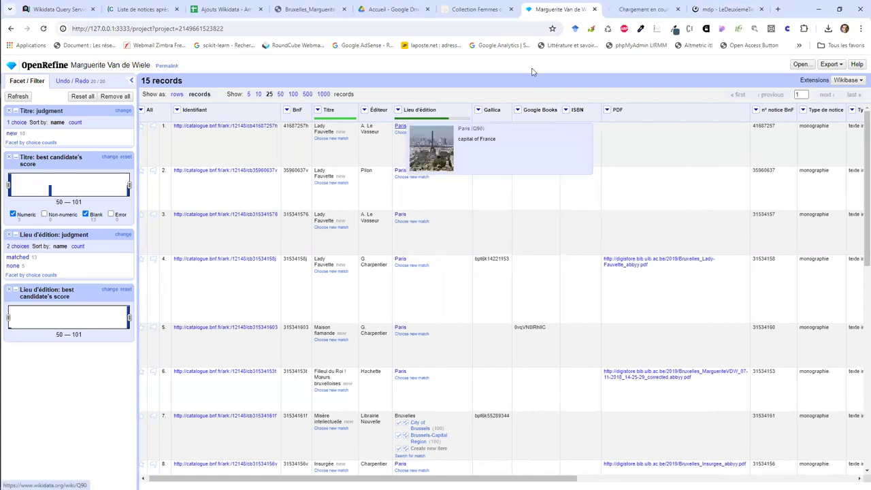
{"action": "scroll", "coordinate": [397, 197], "scroll_direction": "down", "scroll_amount": 3}
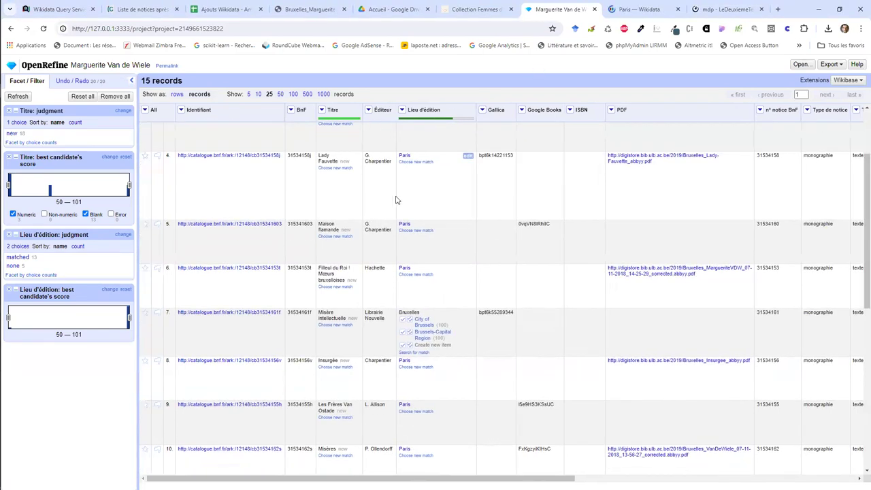
{"action": "scroll", "coordinate": [401, 211], "scroll_direction": "down", "scroll_amount": 1}
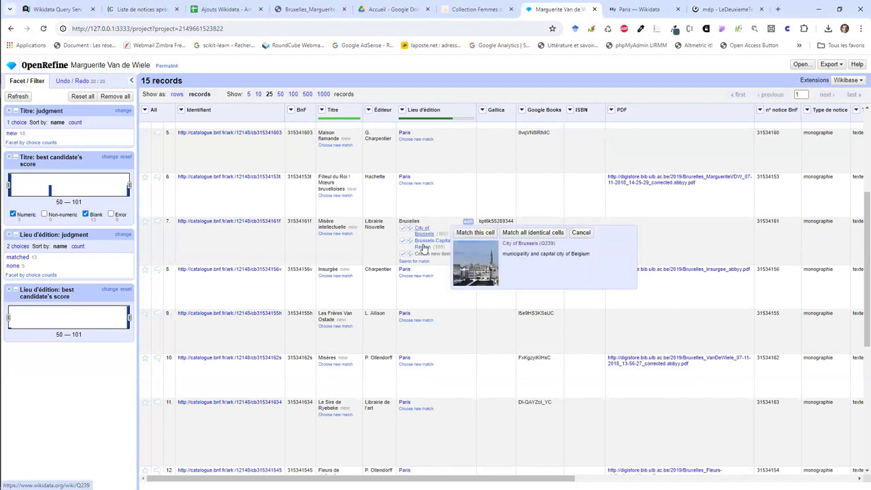
Step: Match Bruxelles in row 7 and all identical cells to City of Brussels
{"action": "mouse_move", "coordinate": [420, 243]}
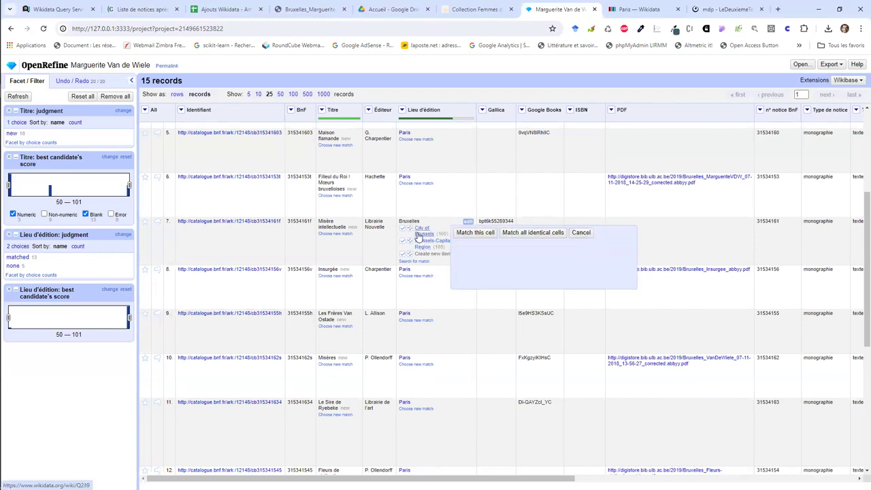
{"action": "left_click", "coordinate": [403, 229]}
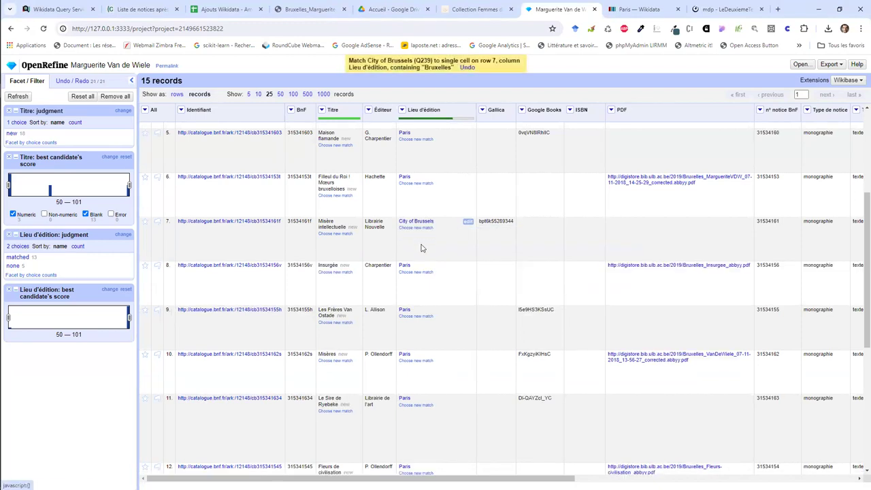
{"action": "scroll", "coordinate": [412, 238], "scroll_direction": "down", "scroll_amount": 5}
{"action": "scroll", "coordinate": [421, 248], "scroll_direction": "down", "scroll_amount": 1}
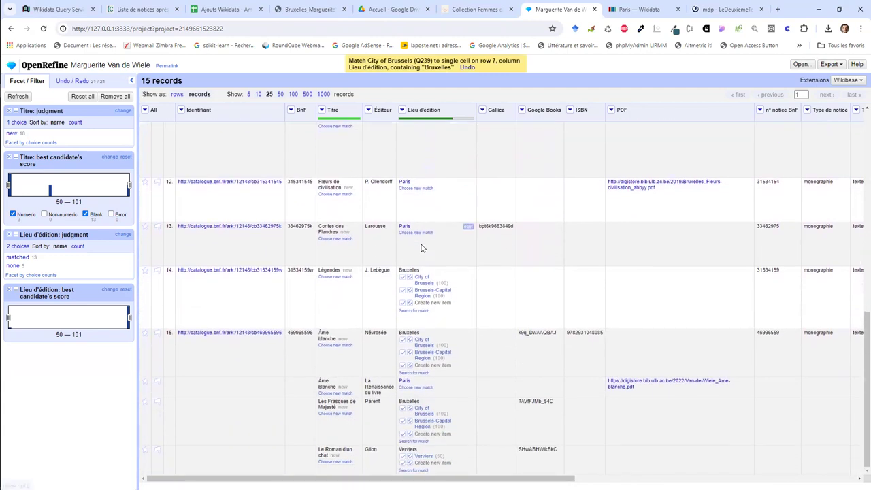
{"action": "mouse_move", "coordinate": [405, 279]}
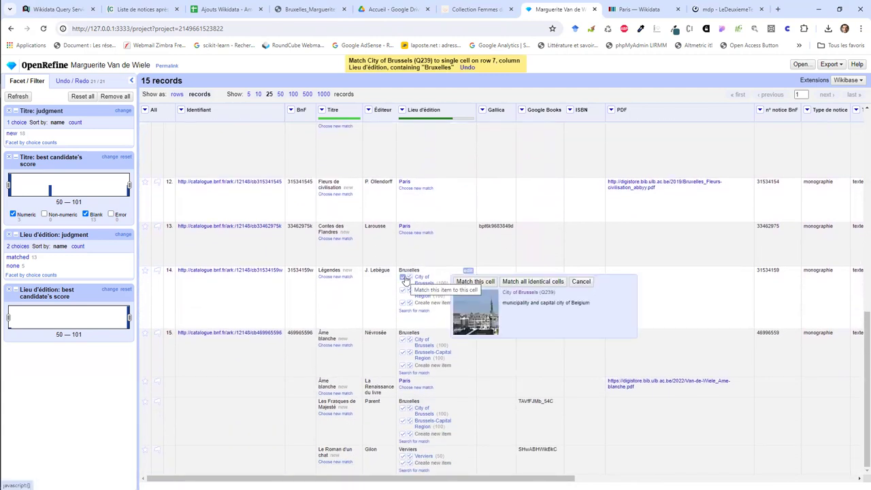
{"action": "left_click", "coordinate": [515, 282]}
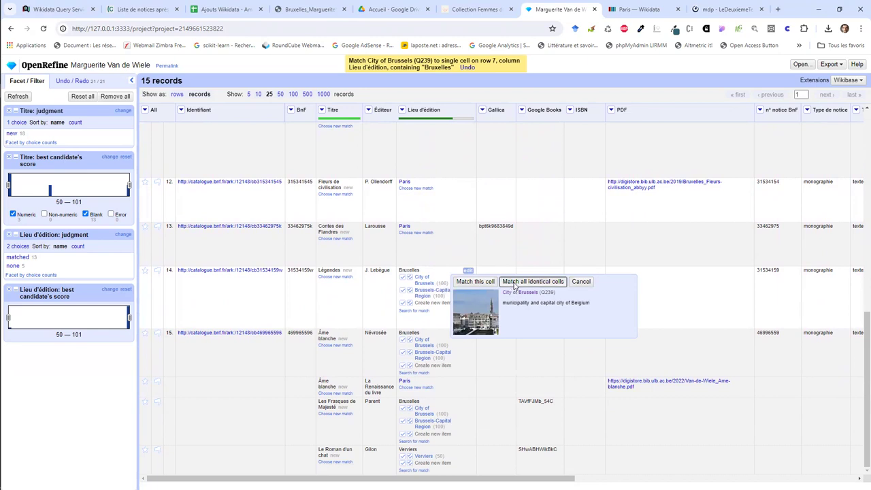
Step: Review the reconciled places, then open the Éditeur column menu
{"action": "scroll", "coordinate": [460, 297], "scroll_direction": "down", "scroll_amount": 10}
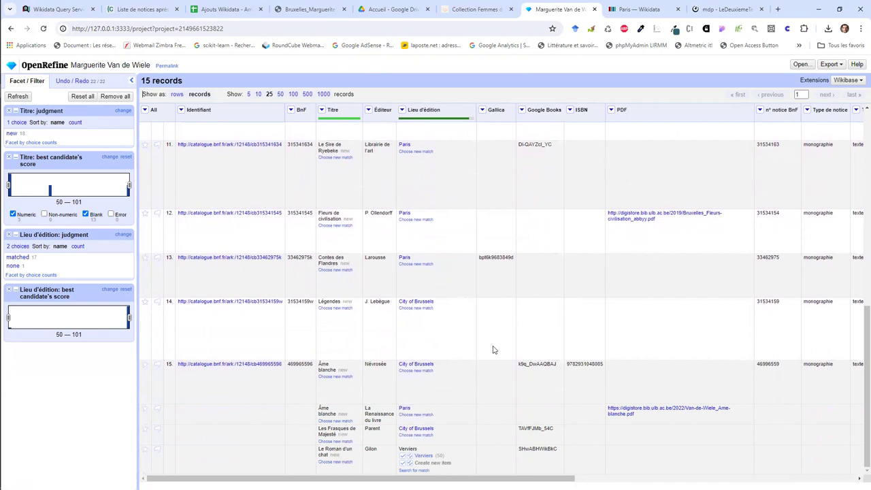
{"action": "mouse_move", "coordinate": [403, 458]}
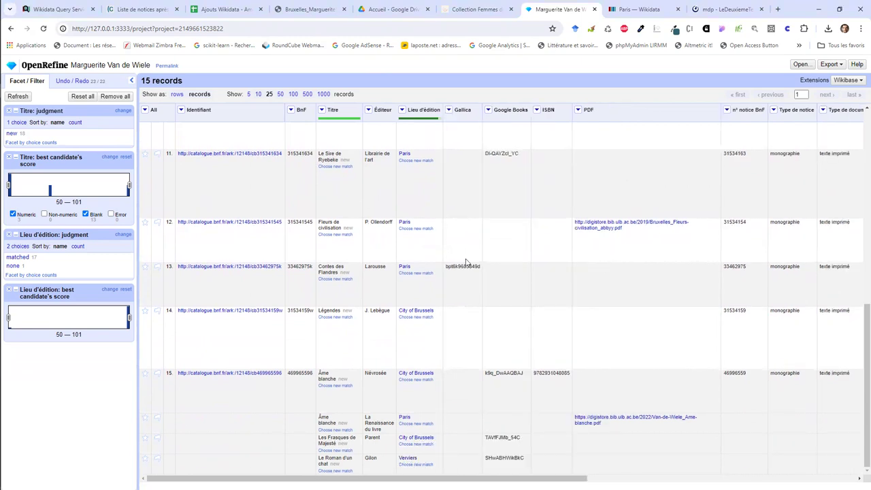
{"action": "scroll", "coordinate": [452, 260], "scroll_direction": "up", "scroll_amount": 5}
{"action": "scroll", "coordinate": [452, 260], "scroll_direction": "up", "scroll_amount": 3}
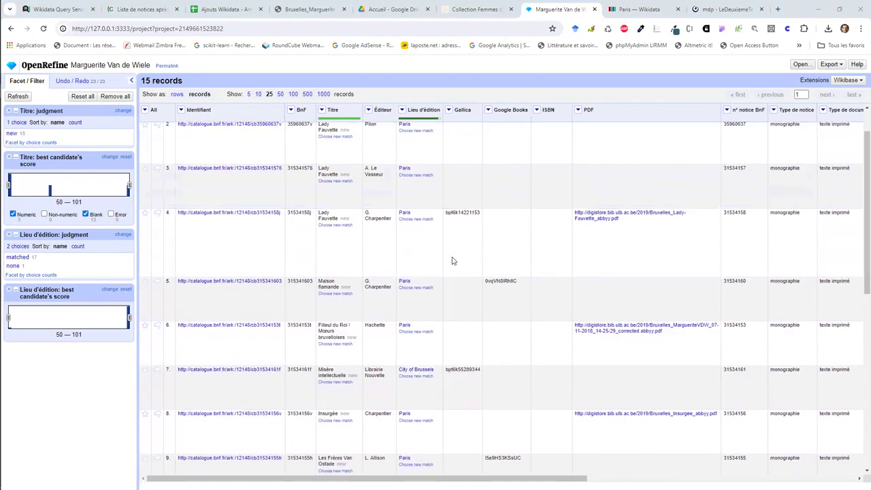
{"action": "left_click", "coordinate": [359, 110]}
Step: Reconcile Éditeur via Wikidata against the publisher type (Q2085381) instead of human
{"action": "mouse_move", "coordinate": [400, 205]}
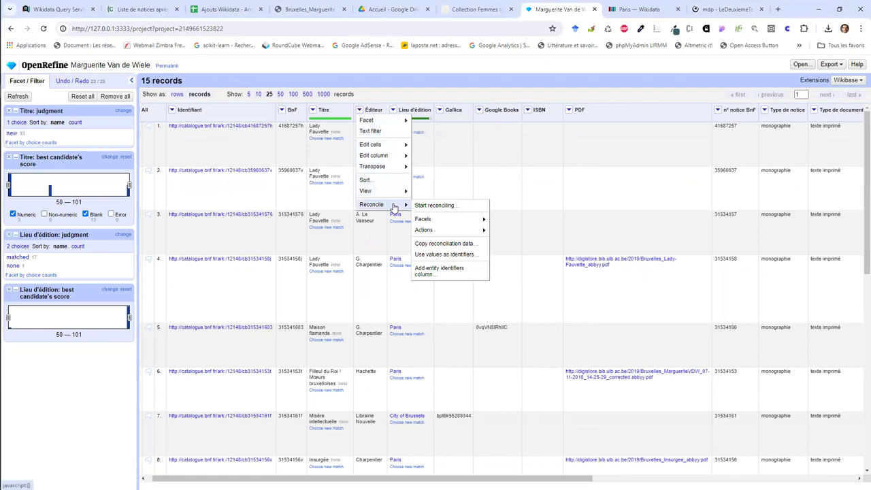
{"action": "left_click", "coordinate": [427, 207]}
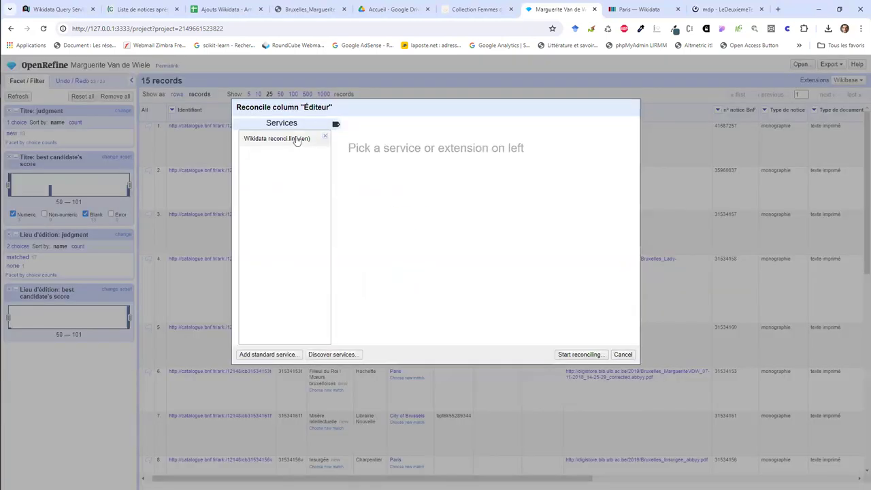
{"action": "left_click", "coordinate": [294, 139]}
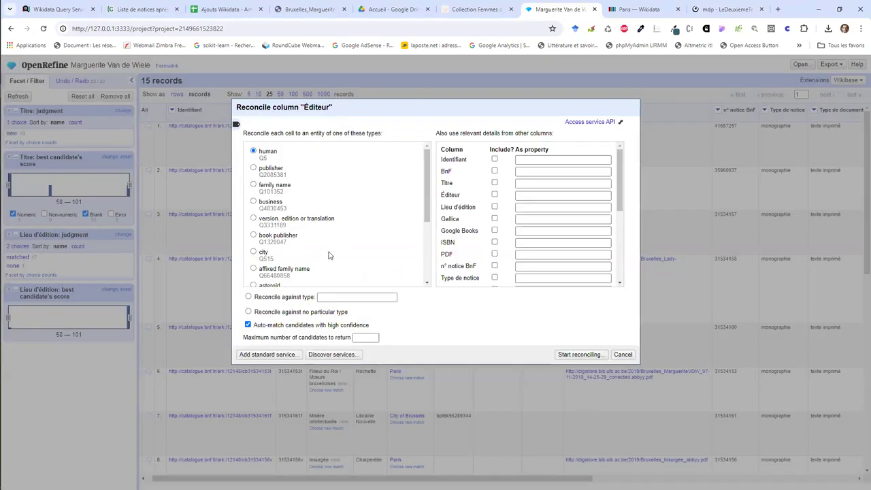
{"action": "left_click", "coordinate": [253, 168]}
{"action": "left_click", "coordinate": [582, 354]}
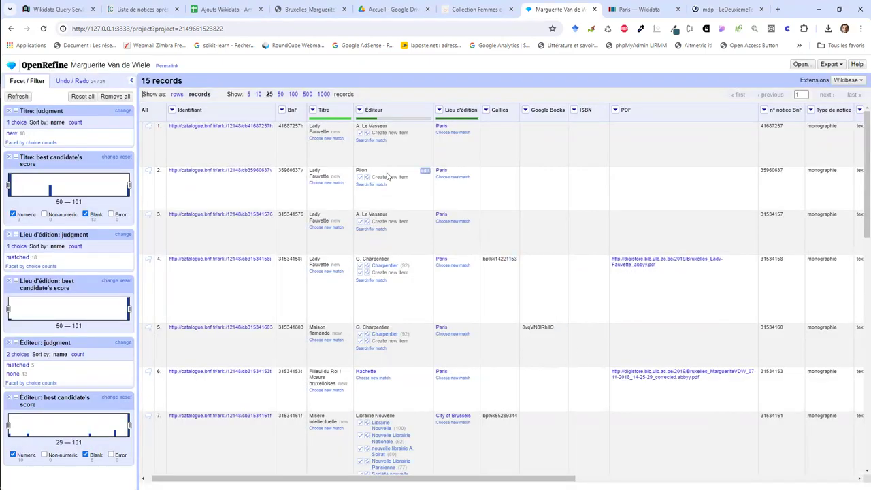
Step: Match rows 4 and 5 publishers to Charpentier and row 7 to Librairie Nouvelle
{"action": "scroll", "coordinate": [382, 219], "scroll_direction": "down", "scroll_amount": 1}
{"action": "mouse_move", "coordinate": [385, 212]}
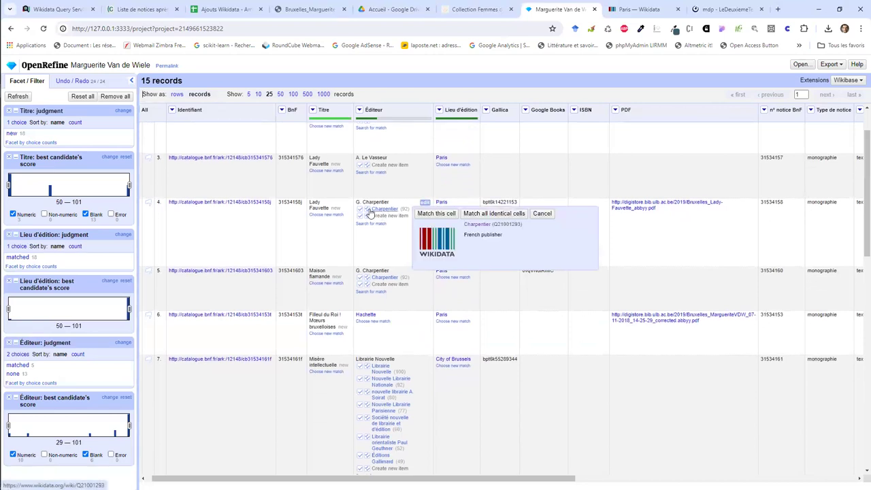
{"action": "left_click", "coordinate": [368, 212]}
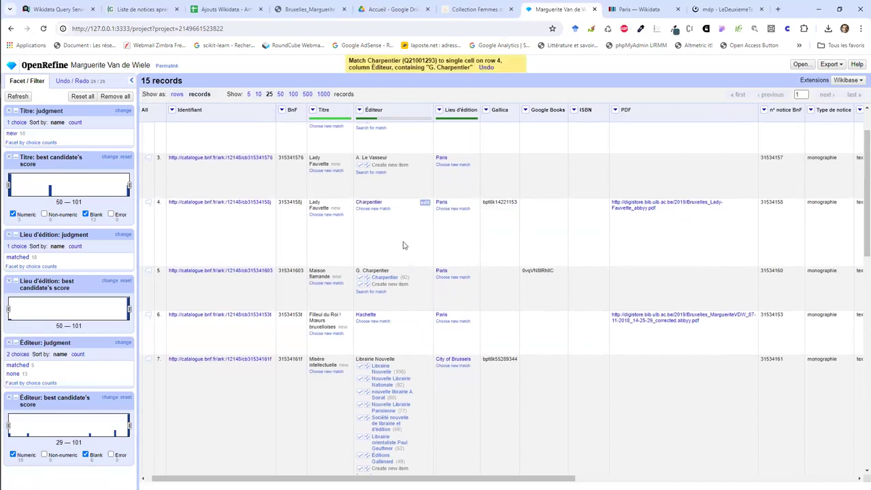
{"action": "scroll", "coordinate": [402, 245], "scroll_direction": "down", "scroll_amount": 1}
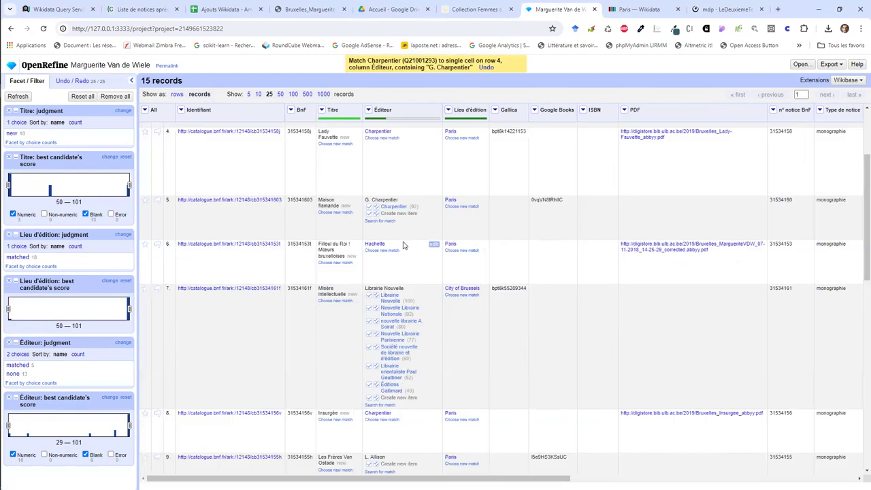
{"action": "left_click", "coordinate": [369, 207]}
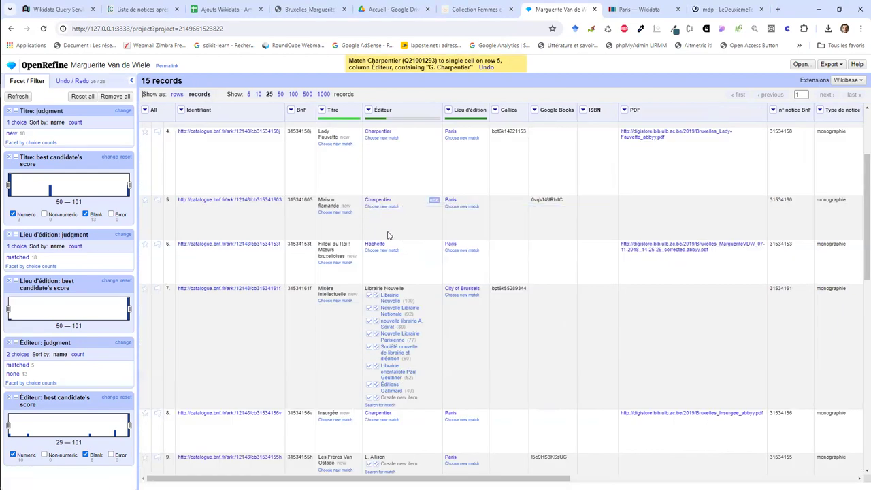
{"action": "scroll", "coordinate": [388, 235], "scroll_direction": "down", "scroll_amount": 1}
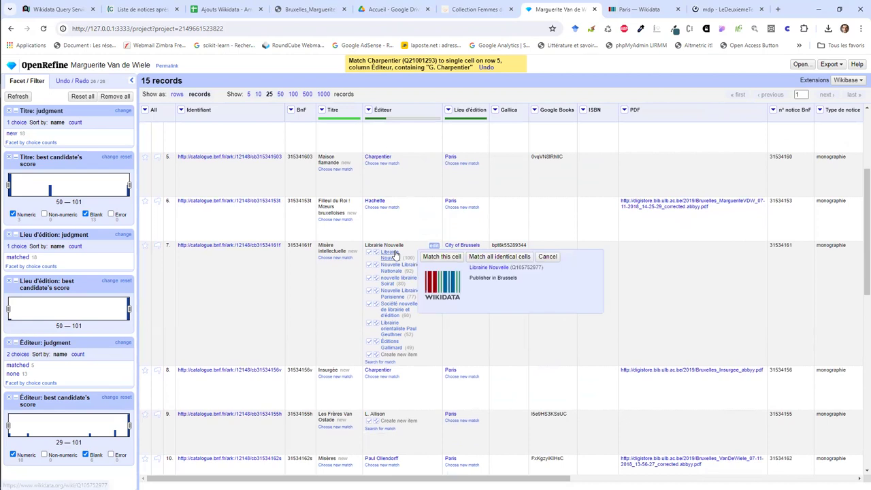
{"action": "right_click", "coordinate": [395, 253]}
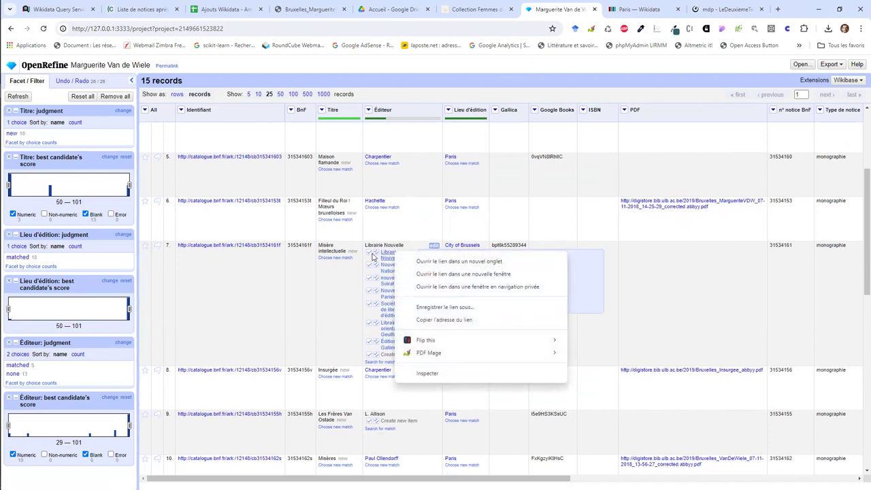
{"action": "left_click", "coordinate": [374, 253]}
{"action": "scroll", "coordinate": [399, 286], "scroll_direction": "down", "scroll_amount": 3}
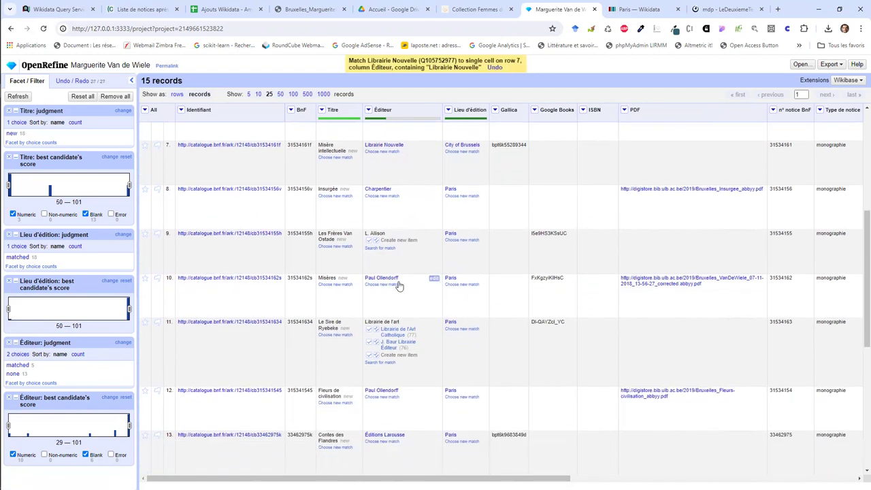
{"action": "mouse_move", "coordinate": [393, 284]}
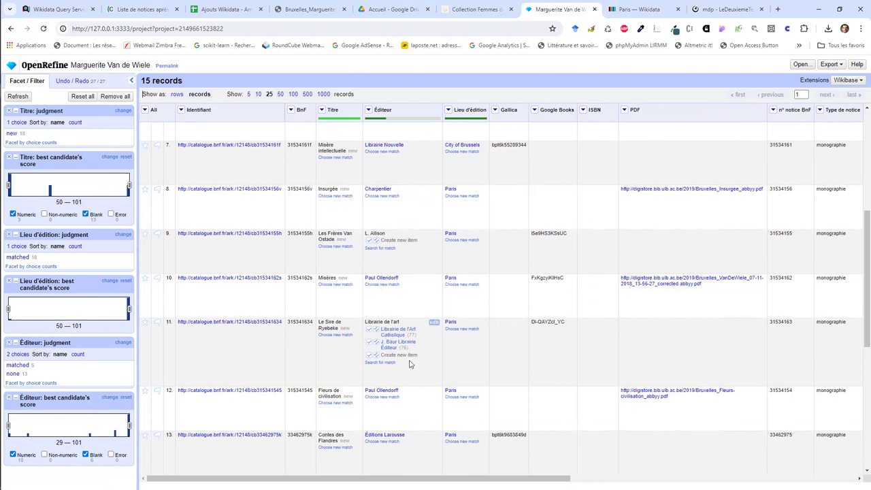
Step: Open the La Renaissance du livre candidates Q125945096 and Q3212232 in new tabs
{"action": "scroll", "coordinate": [409, 365], "scroll_direction": "down", "scroll_amount": 3}
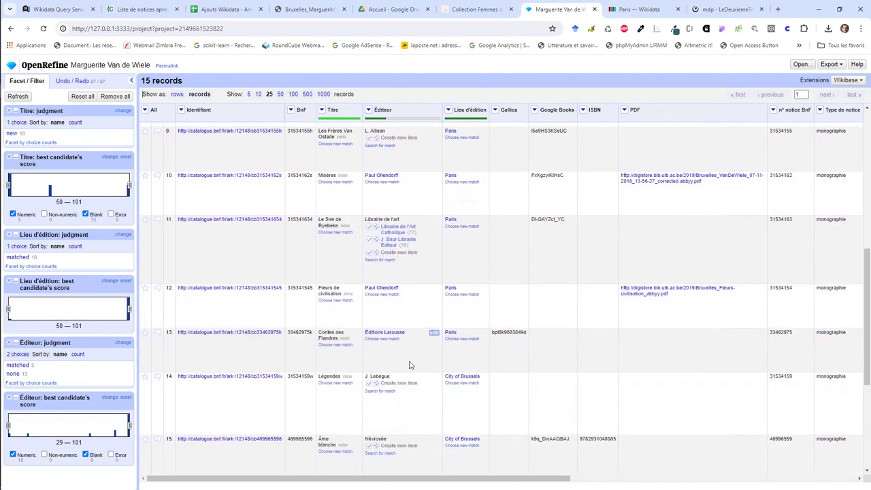
{"action": "scroll", "coordinate": [409, 364], "scroll_direction": "down", "scroll_amount": 1}
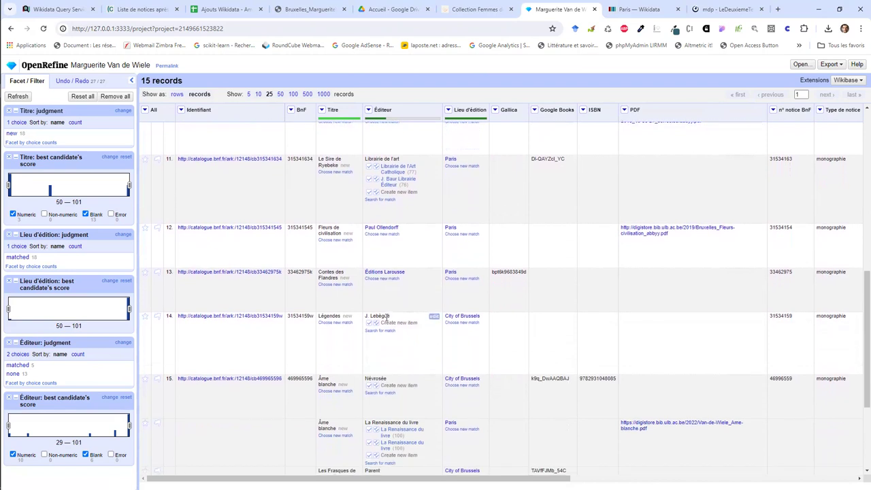
{"action": "scroll", "coordinate": [403, 359], "scroll_direction": "down", "scroll_amount": 1}
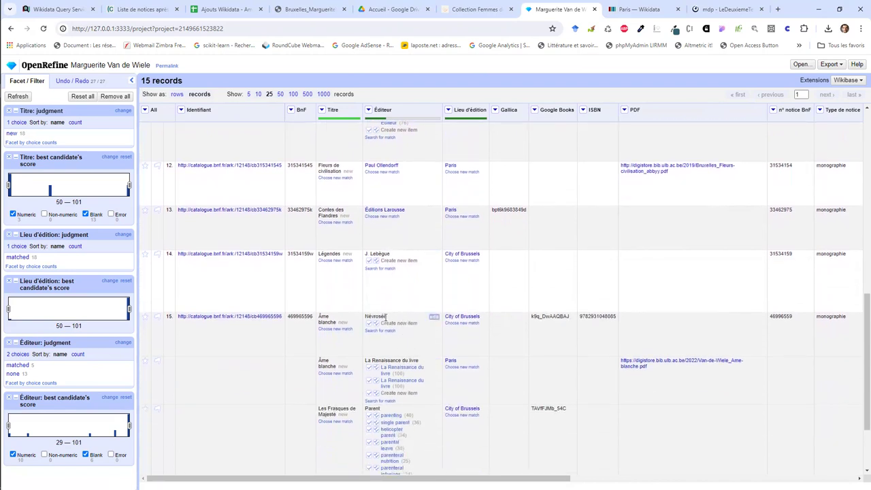
{"action": "scroll", "coordinate": [412, 345], "scroll_direction": "down", "scroll_amount": 1}
{"action": "mouse_move", "coordinate": [413, 348]}
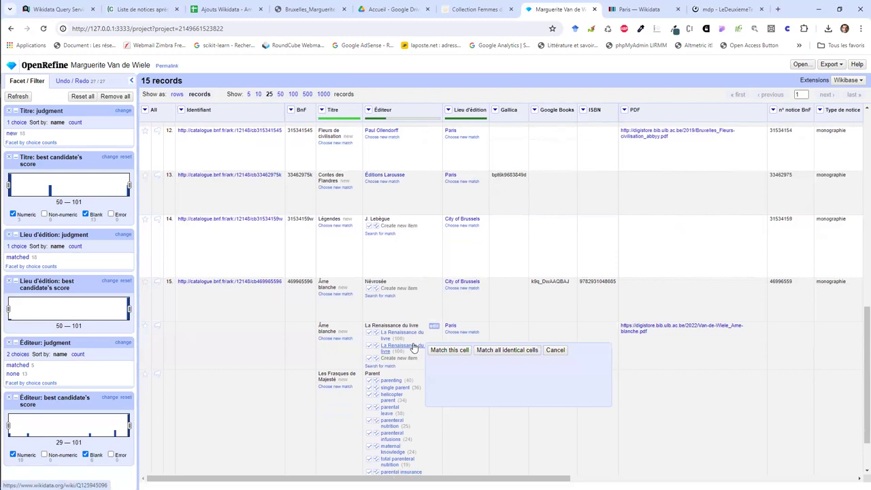
{"action": "scroll", "coordinate": [413, 347], "scroll_direction": "down", "scroll_amount": 1}
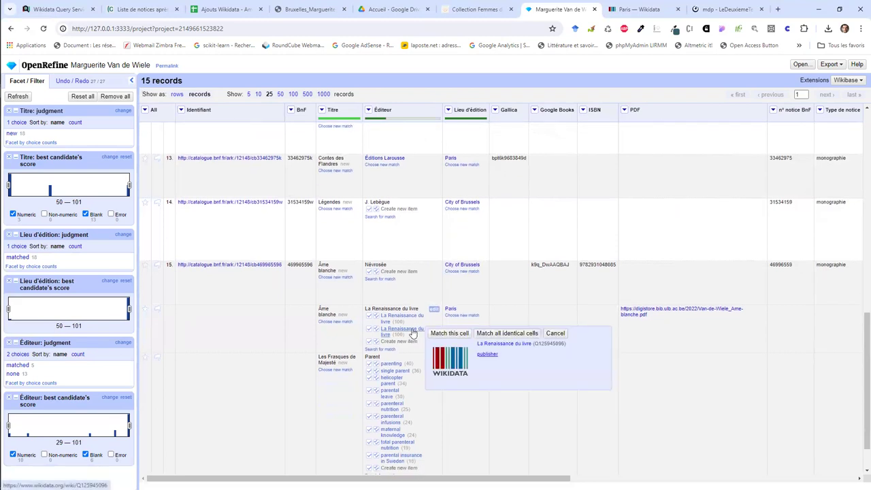
{"action": "mouse_move", "coordinate": [406, 319]}
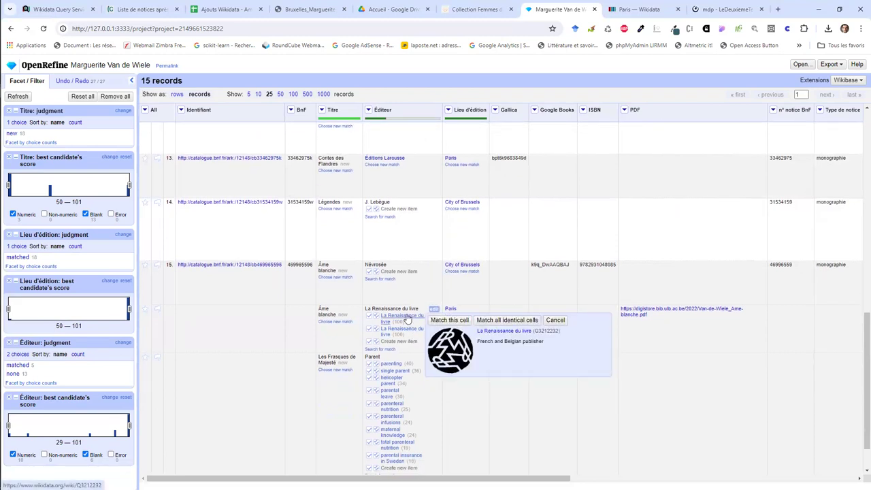
{"action": "right_click", "coordinate": [410, 321]}
{"action": "key", "text": "Escape"}
{"action": "right_click", "coordinate": [413, 331]}
{"action": "left_click", "coordinate": [448, 338]}
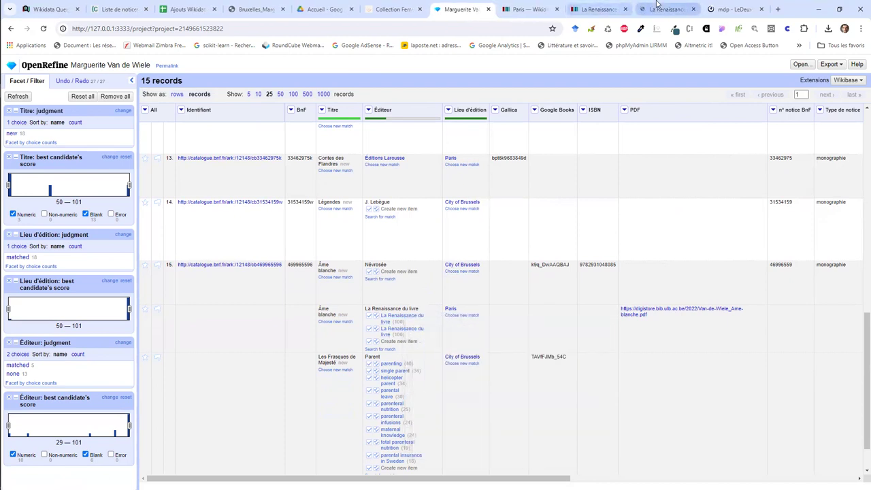
{"action": "left_click", "coordinate": [656, 9]}
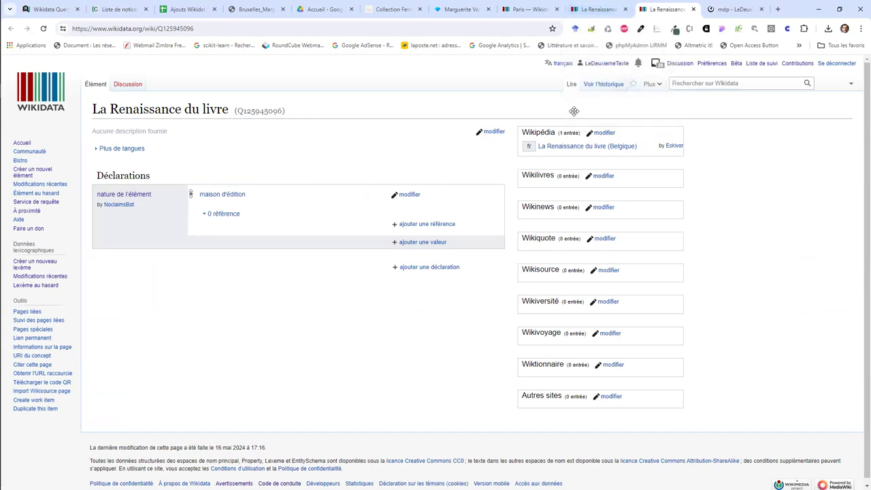
{"action": "middle_click", "coordinate": [574, 154]}
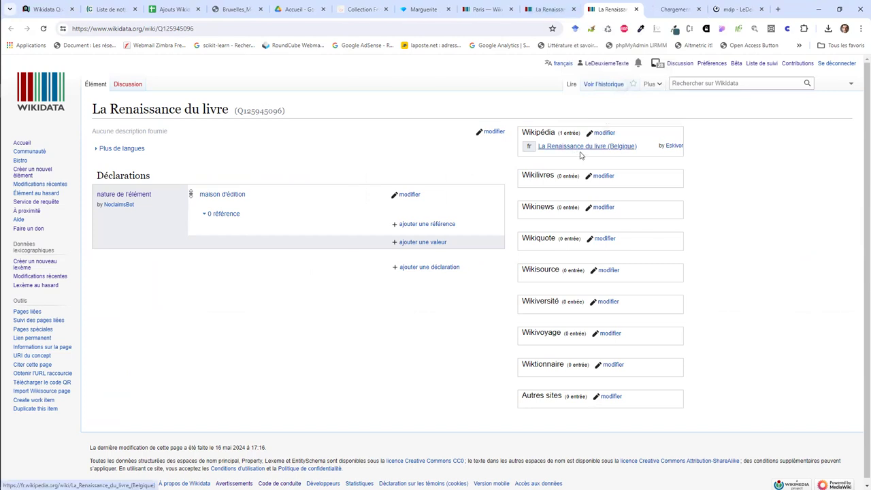
{"action": "left_click", "coordinate": [672, 5]}
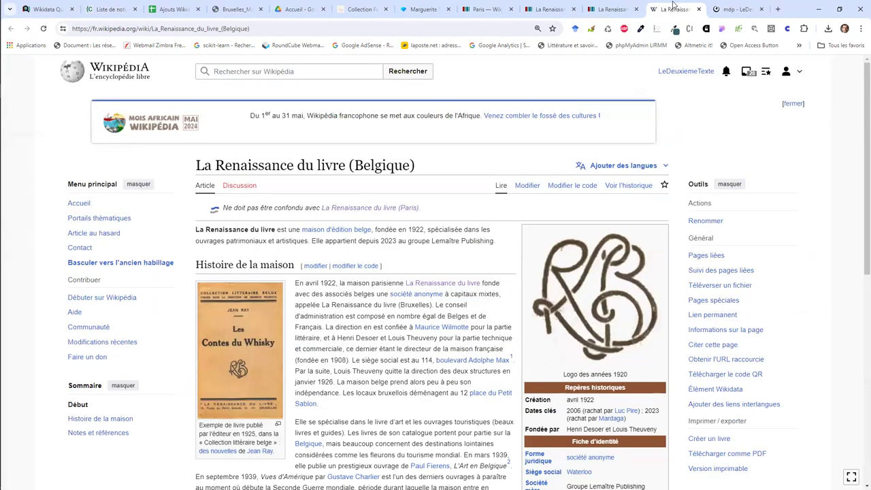
{"action": "left_click", "coordinate": [698, 9]}
{"action": "left_click", "coordinate": [527, 9]}
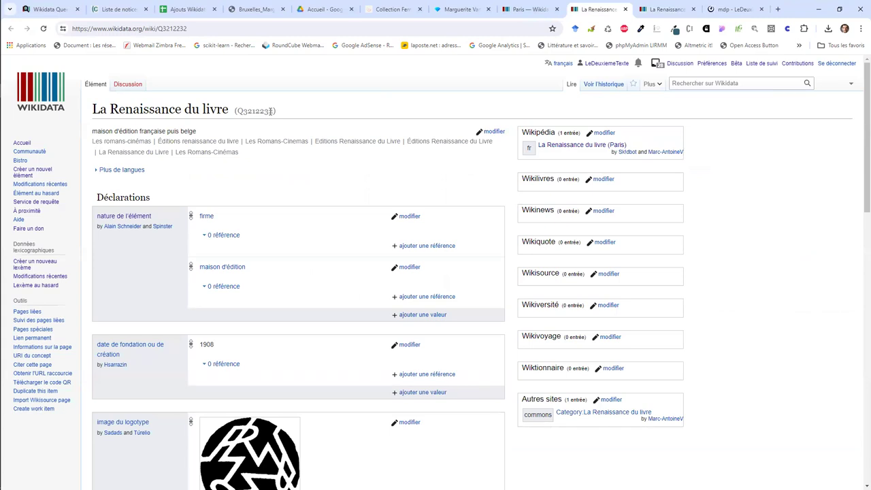
{"action": "left_click", "coordinate": [506, 7]}
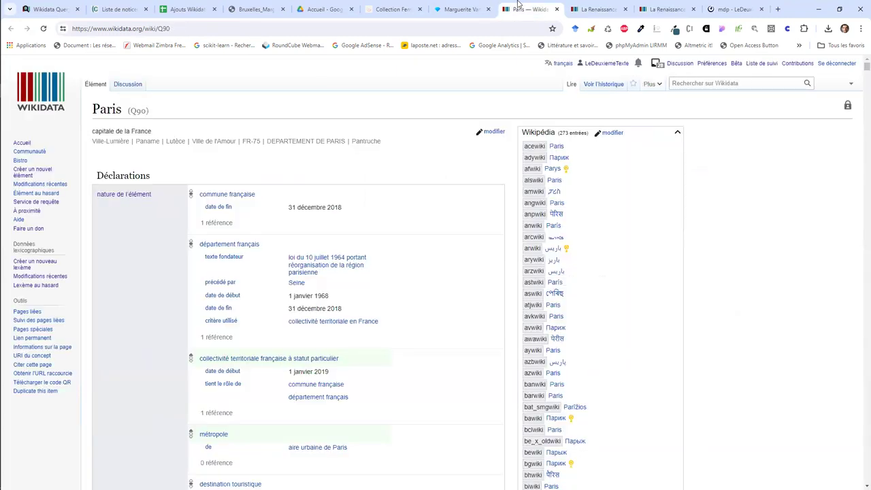
{"action": "left_click", "coordinate": [463, 6]}
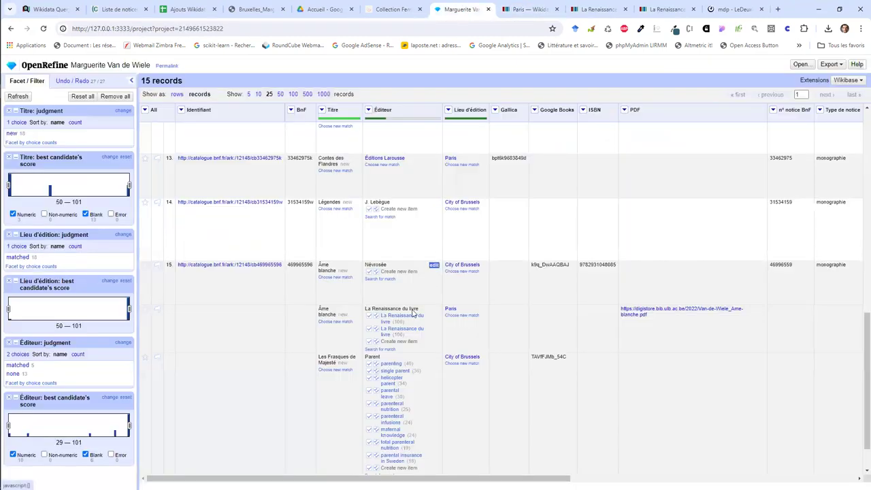
Step: Match row 16's Éditeur 'La Renaissance du livre' to the Paris publisher Q3212232
{"action": "mouse_move", "coordinate": [401, 320]}
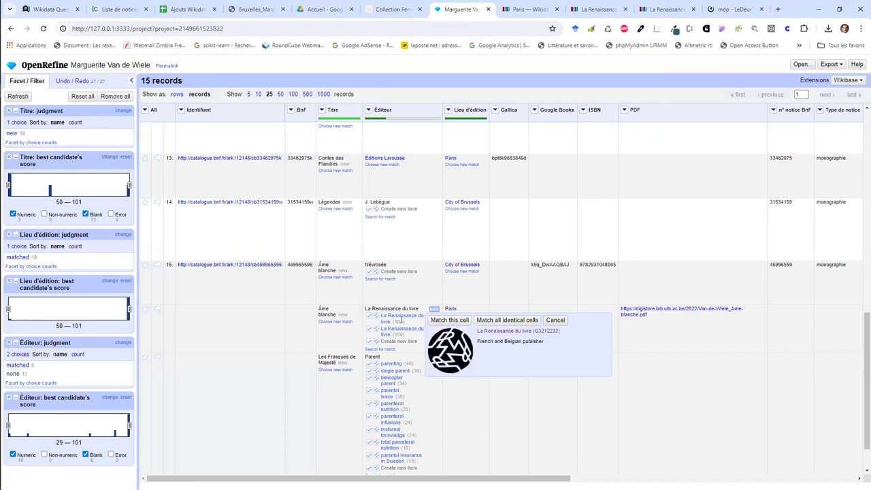
{"action": "left_click", "coordinate": [368, 316]}
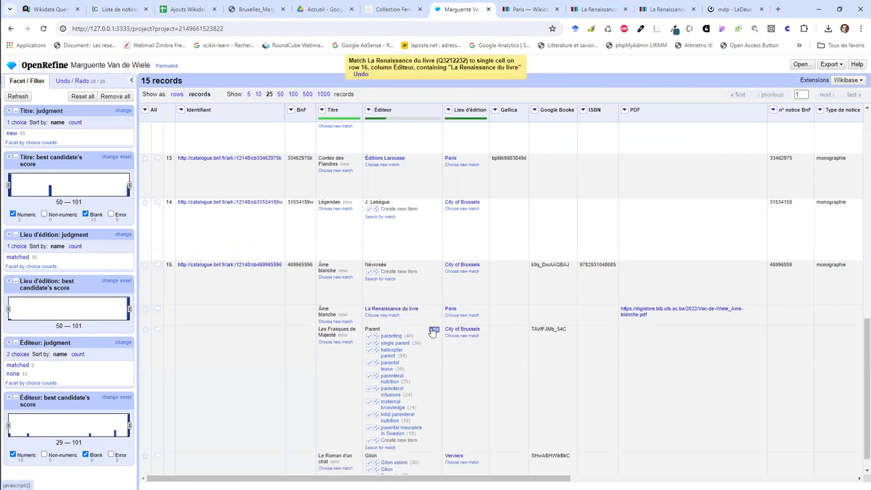
{"action": "scroll", "coordinate": [433, 330], "scroll_direction": "down", "scroll_amount": 1}
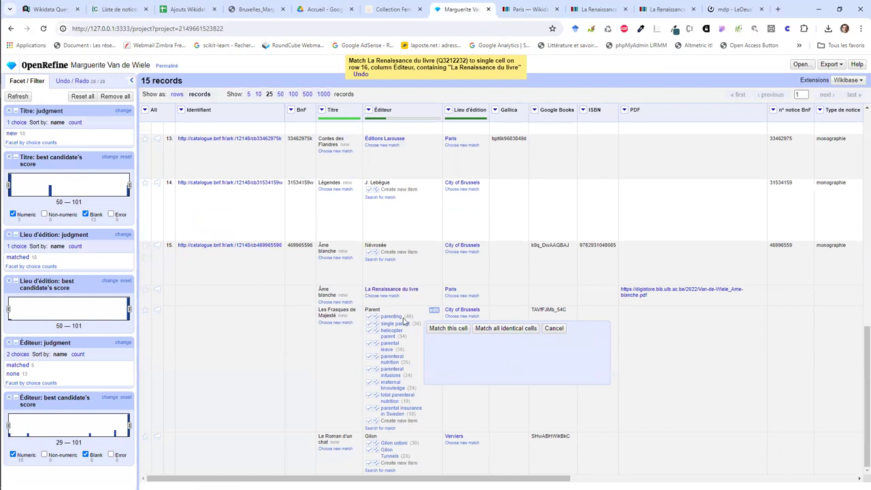
{"action": "mouse_move", "coordinate": [392, 410]}
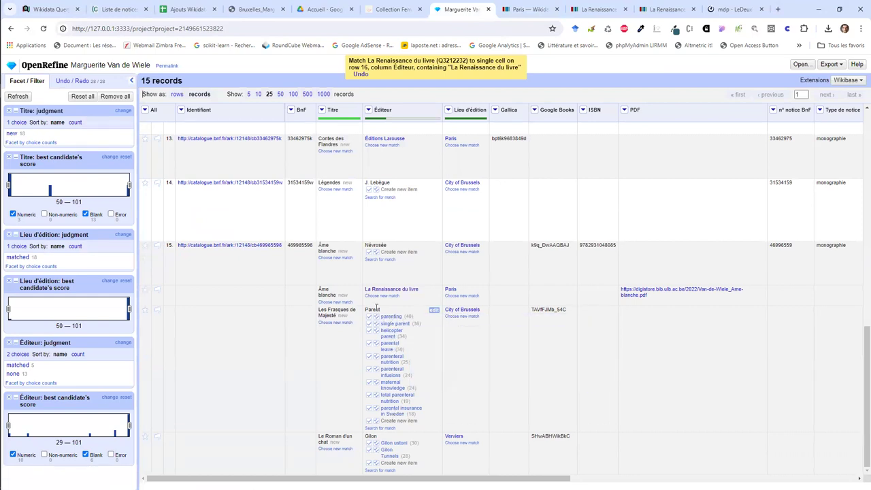
{"action": "scroll", "coordinate": [375, 309], "scroll_direction": "up", "scroll_amount": 10}
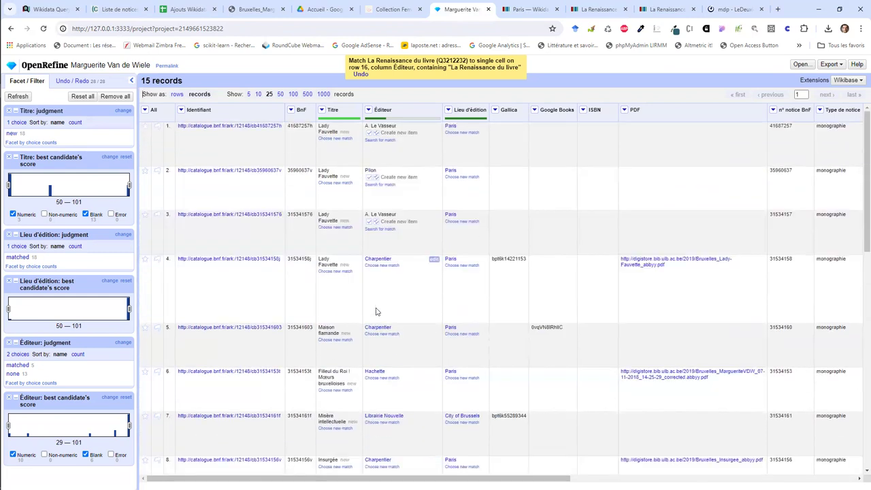
{"action": "scroll", "coordinate": [375, 311], "scroll_direction": "down", "scroll_amount": 10}
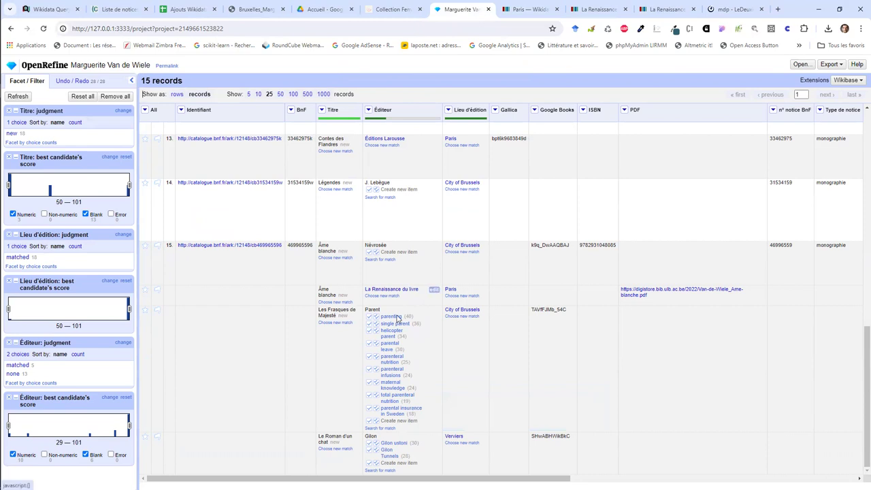
{"action": "left_click", "coordinate": [369, 463]}
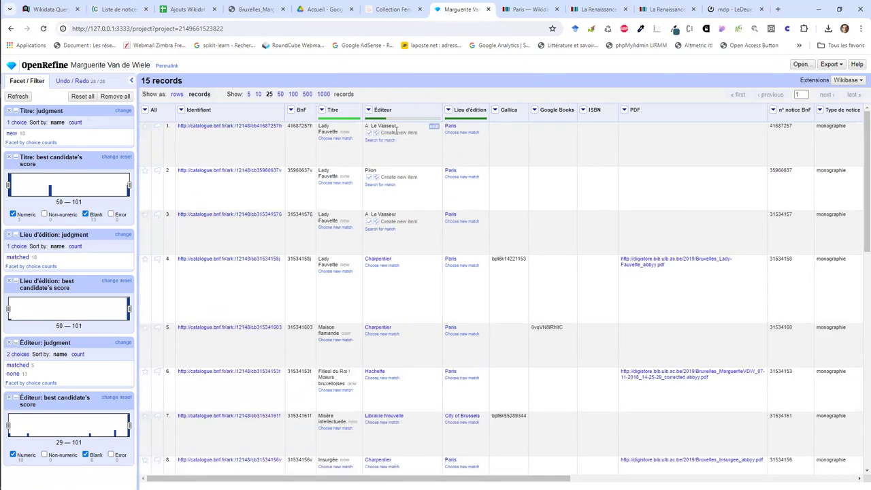
{"action": "left_click_drag", "start_coordinate": [401, 127], "coordinate": [366, 127]}
{"action": "key", "text": "ctrl+c"}
{"action": "left_click", "coordinate": [379, 140]}
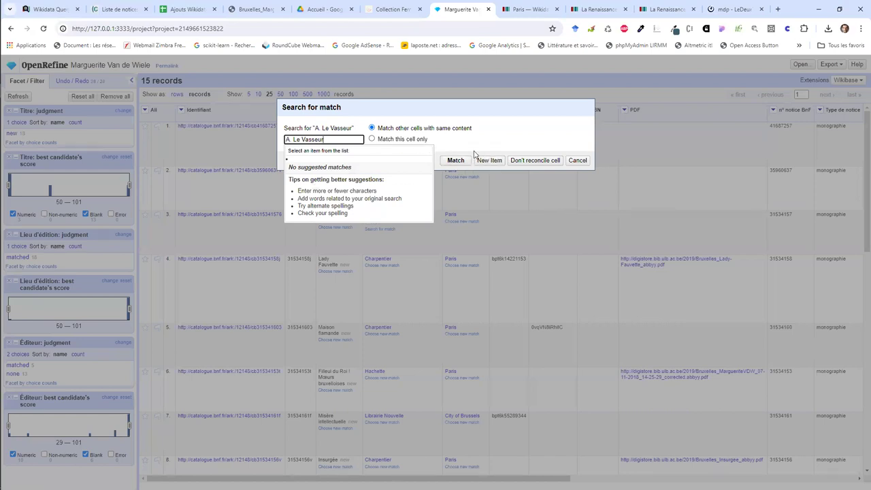
Step: Copy 'A. Le Vasseur' and paste it into the Wikidata search box
{"action": "double_click", "coordinate": [328, 140]}
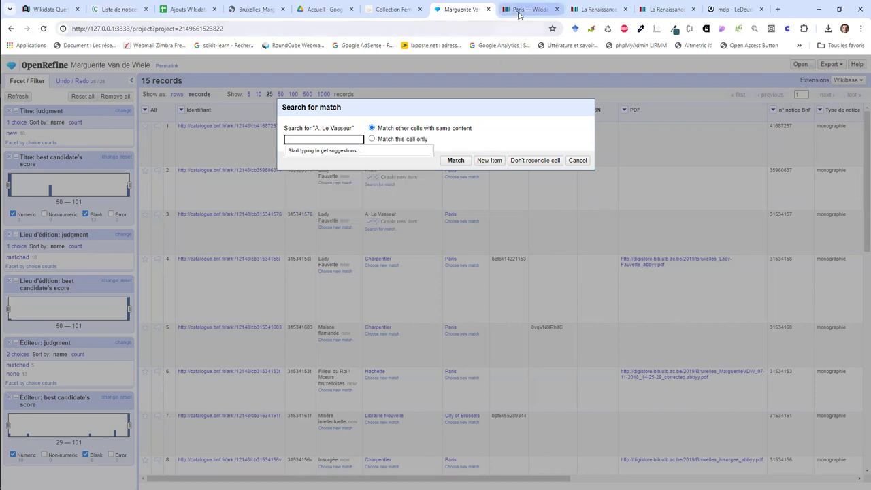
{"action": "left_click", "coordinate": [667, 9]}
{"action": "left_click", "coordinate": [709, 82]}
{"action": "key", "text": "ctrl+v"}
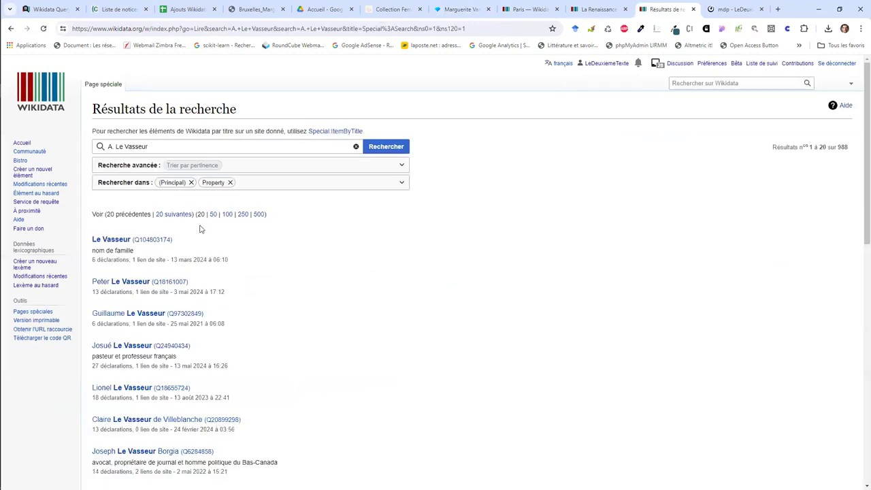
Step: Change the Wikidata search to 'Éditeur Le Vasseur' and run it again
{"action": "left_click", "coordinate": [113, 146]}
{"action": "key", "text": "BackSpace"}
{"action": "key", "text": "BackSpace"}
{"action": "key", "text": "BackSpace"}
{"action": "type", "text": "Éditeur"}
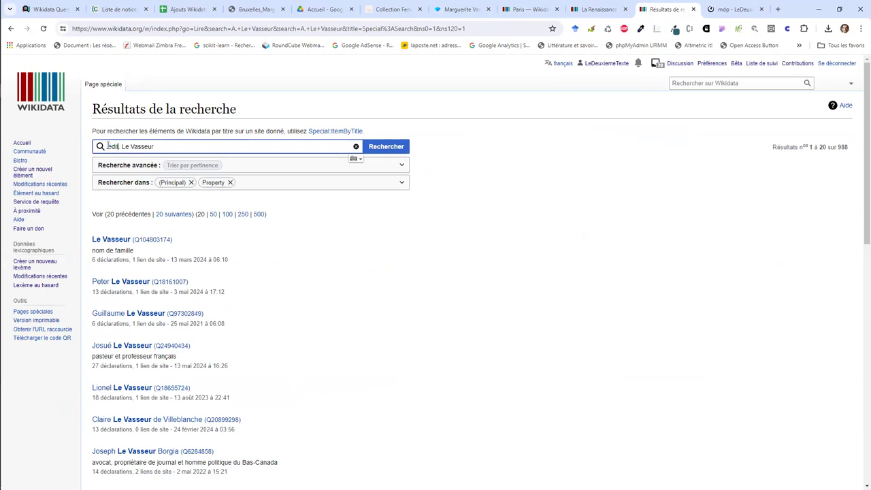
{"action": "key", "text": "Return"}
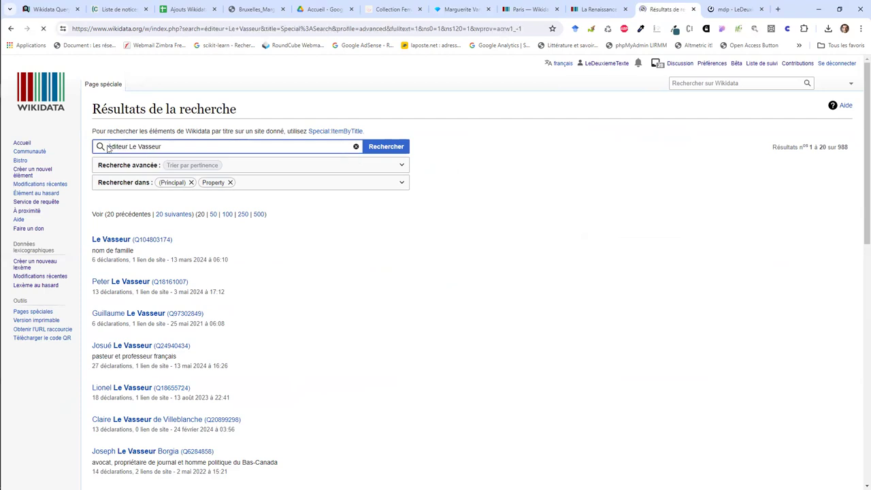
Step: Search Google in a new tab for the query 'éditeur Le Vasseur'
{"action": "triple_click", "coordinate": [106, 147]}
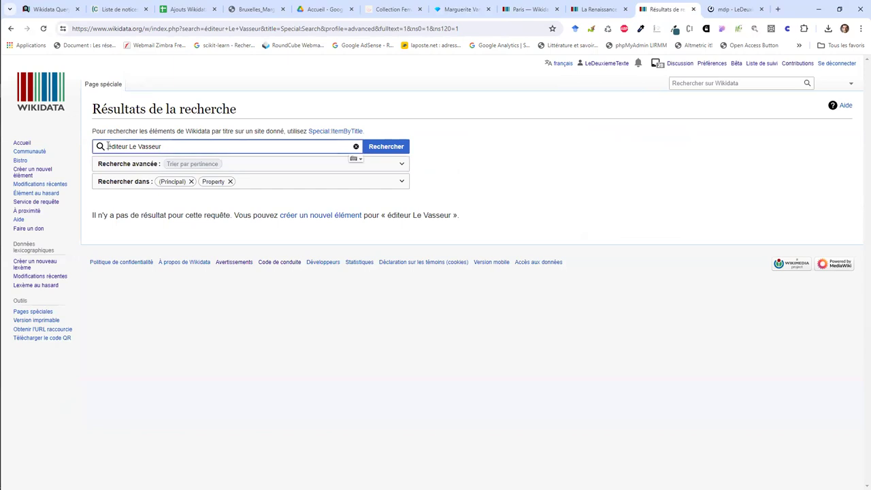
{"action": "key", "text": "ctrl+c"}
{"action": "key", "text": "ctrl+t"}
{"action": "key", "text": "ctrl+v"}
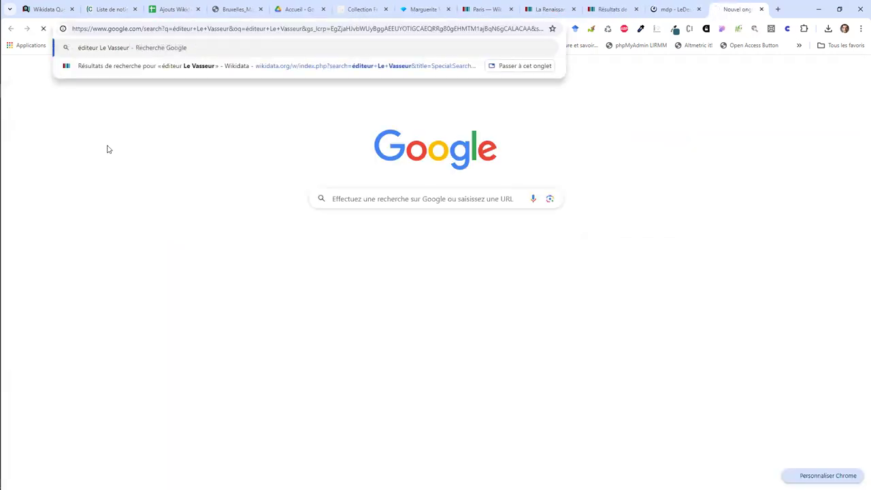
{"action": "key", "text": "Return"}
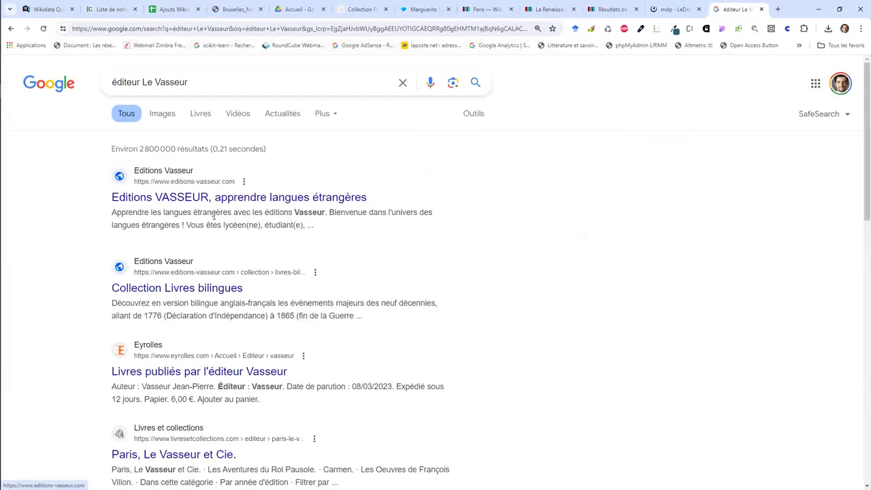
Step: Change the query to 'éditions Le Vasseur' and open the Paris, Le Vasseur et Cie. listing separately
{"action": "left_click", "coordinate": [138, 81]}
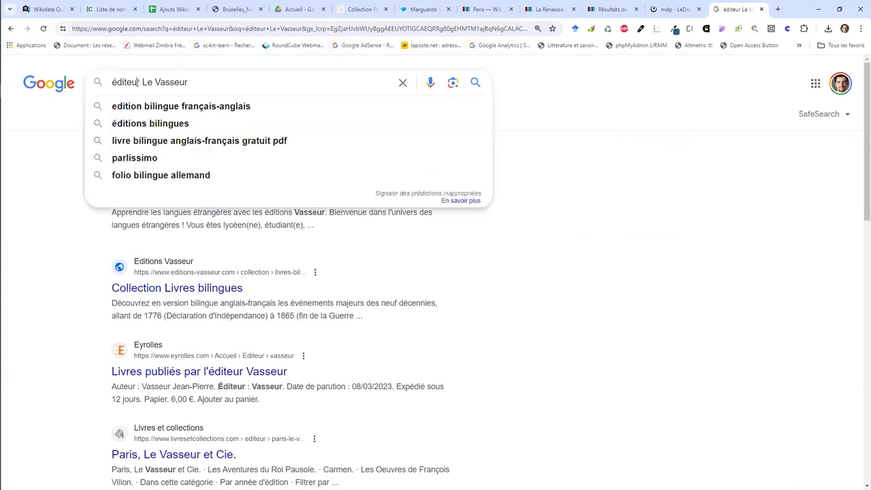
{"action": "key", "text": "BackSpace"}
{"action": "key", "text": "BackSpace"}
{"action": "key", "text": "BackSpace"}
{"action": "type", "text": "ion"}
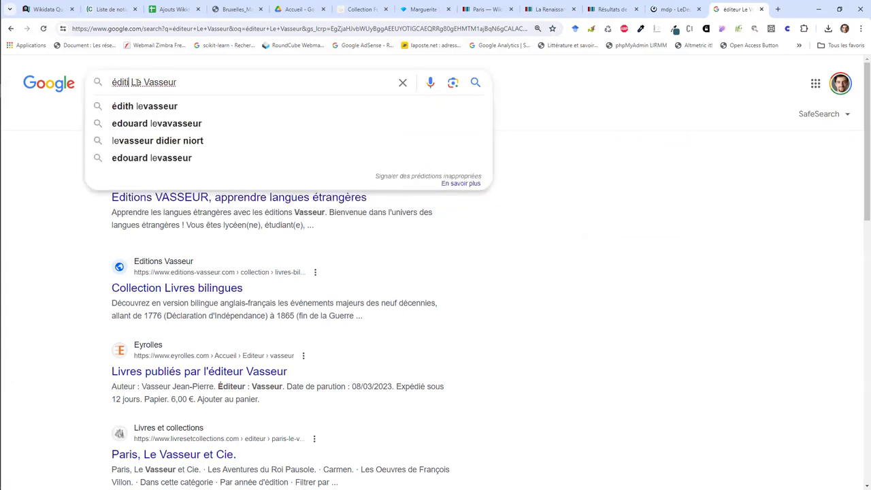
{"action": "type", "text": "s"}
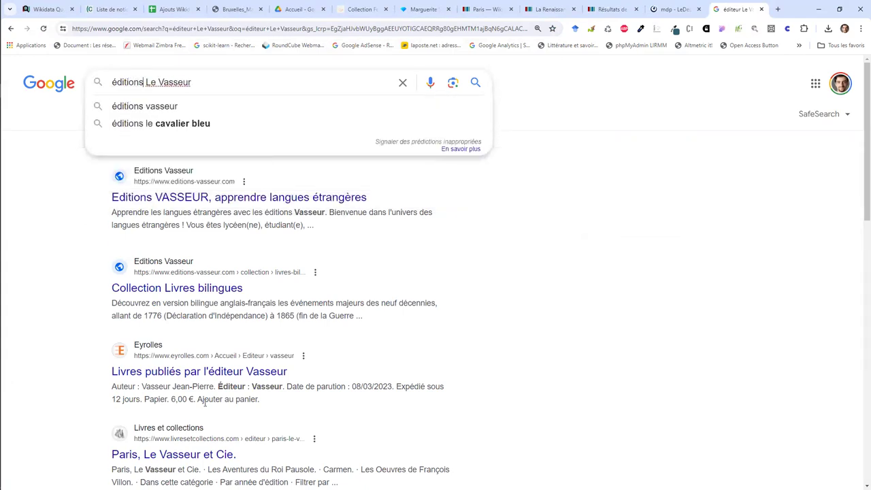
{"action": "right_click", "coordinate": [196, 453]}
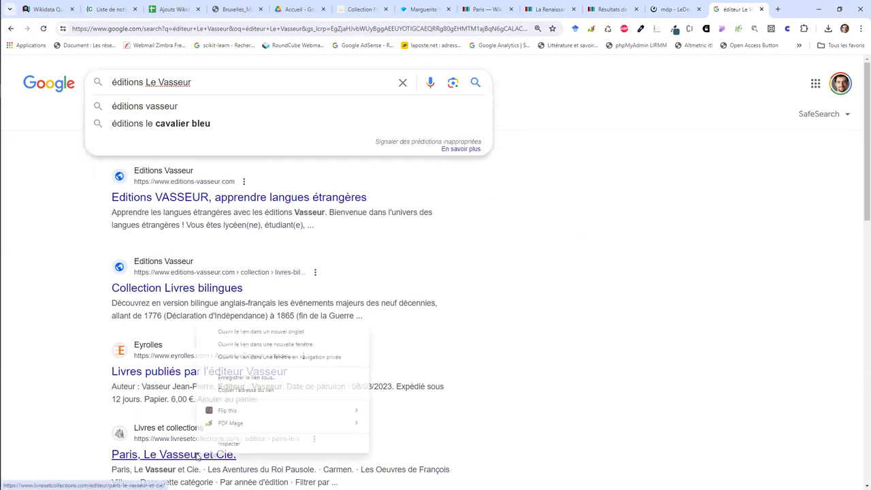
{"action": "left_click", "coordinate": [233, 331]}
{"action": "triple_click", "coordinate": [208, 77]}
{"action": "left_click", "coordinate": [208, 77]}
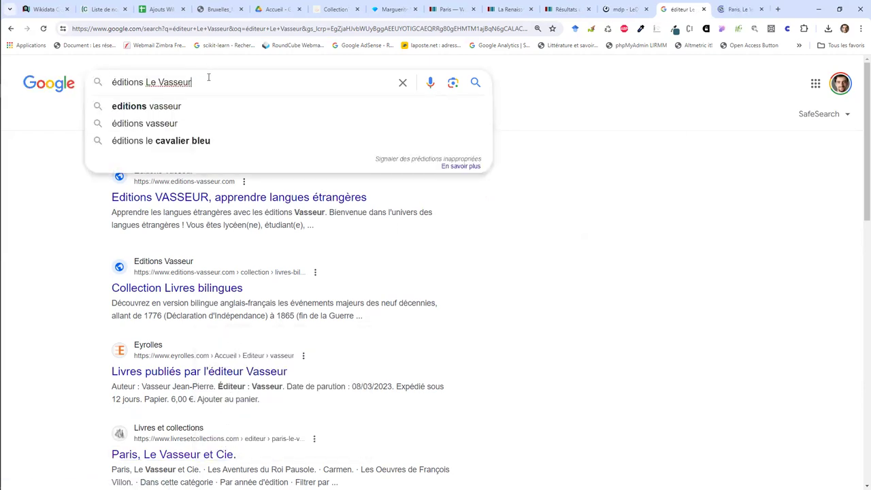
{"action": "key", "text": "Return"}
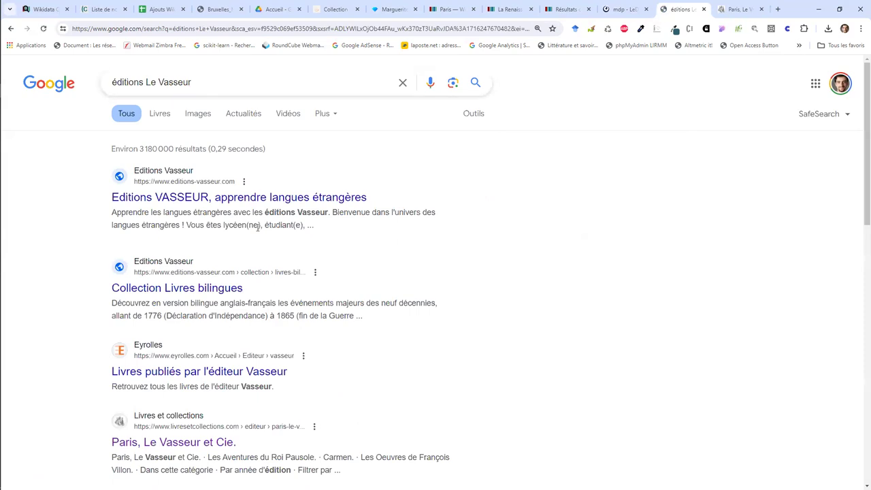
Step: Review the bookseller listing and results, then return to OpenRefine's A. Le Vasseur match search
{"action": "scroll", "coordinate": [257, 228], "scroll_direction": "down", "scroll_amount": 1}
{"action": "scroll", "coordinate": [257, 227], "scroll_direction": "down", "scroll_amount": 3}
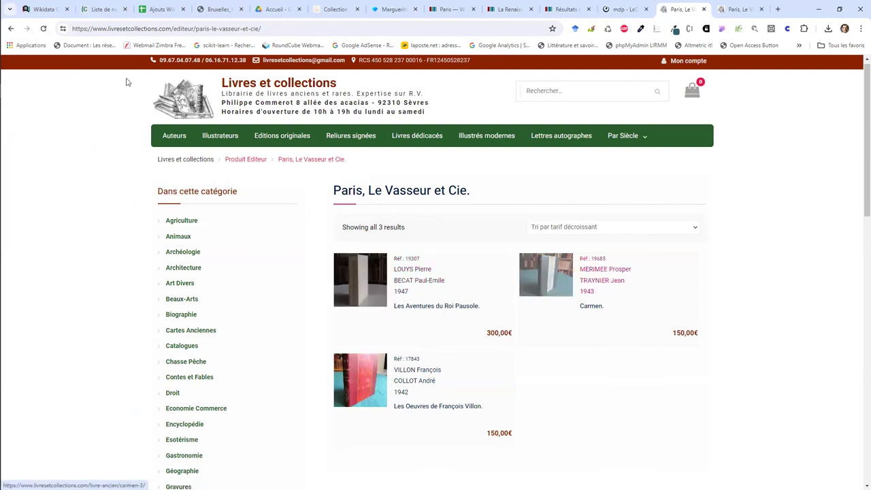
{"action": "left_click", "coordinate": [10, 27]}
{"action": "scroll", "coordinate": [241, 265], "scroll_direction": "down", "scroll_amount": 3}
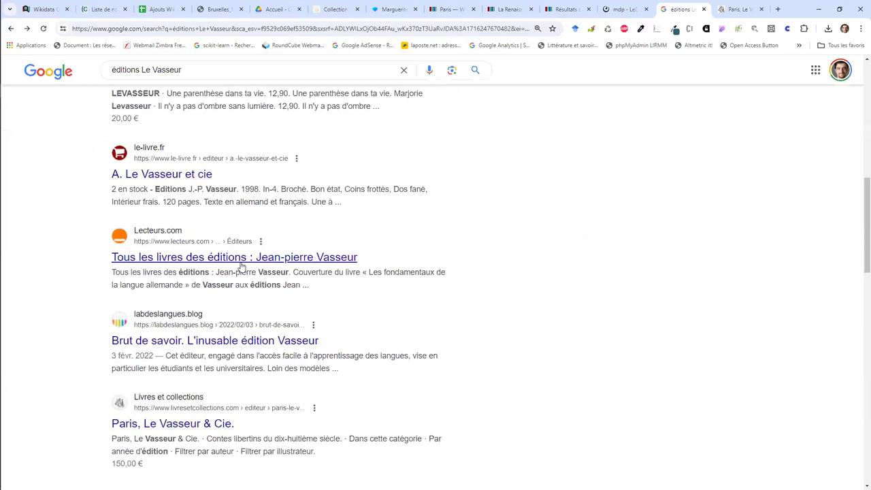
{"action": "scroll", "coordinate": [242, 266], "scroll_direction": "down", "scroll_amount": 2}
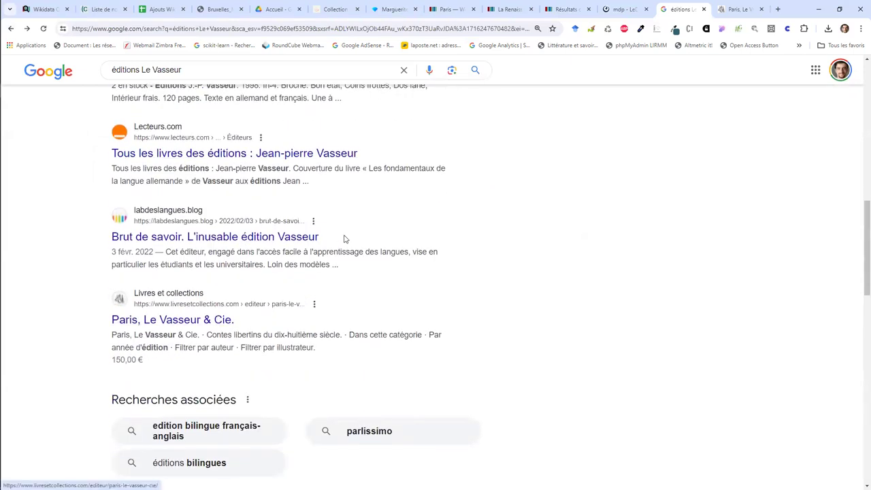
{"action": "left_click", "coordinate": [567, 9]}
{"action": "left_click", "coordinate": [393, 9]}
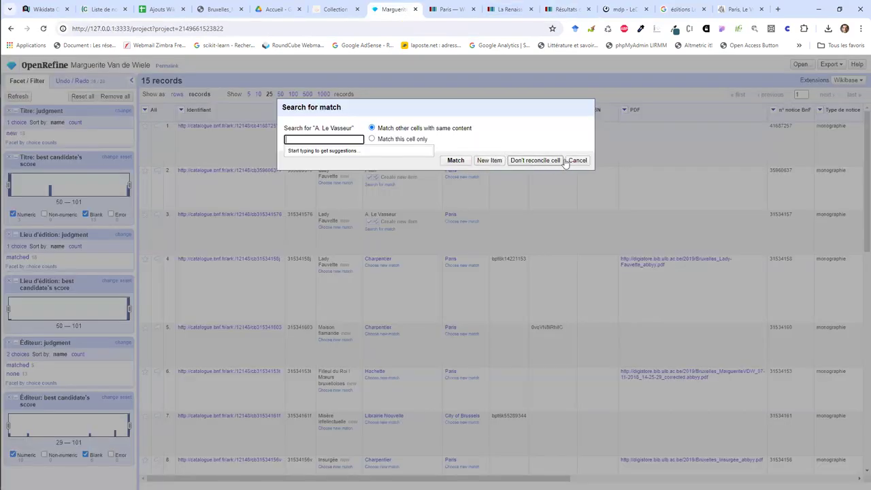
Step: Mark the A. Le Vasseur cells as one new item and search Wikidata for 'Pilon'
{"action": "left_click", "coordinate": [498, 160]}
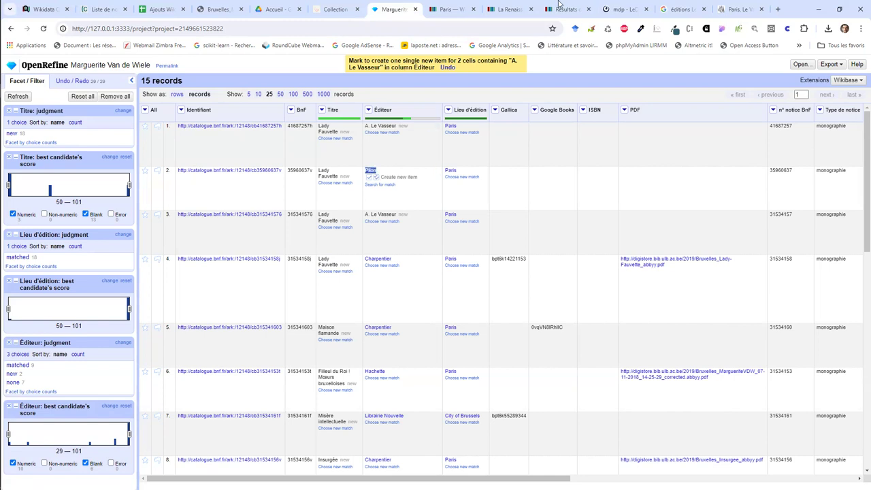
{"action": "key", "text": "ctrl+Tab"}
{"action": "left_click", "coordinate": [682, 79]}
{"action": "type", "text": "Pilon"}
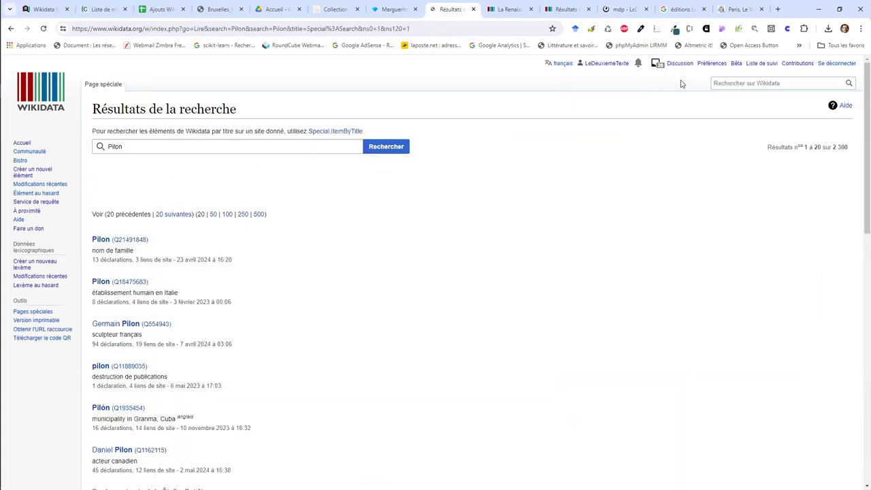
Step: Scroll the Wikidata 'Pilon' results to the bottom, finding only people, places and tools
{"action": "scroll", "coordinate": [509, 235], "scroll_direction": "down", "scroll_amount": 2}
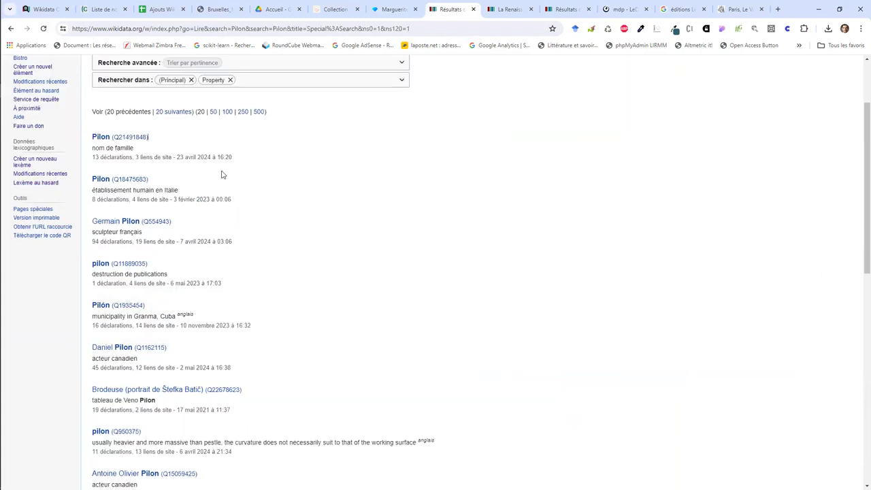
{"action": "scroll", "coordinate": [171, 385], "scroll_direction": "down", "scroll_amount": 5}
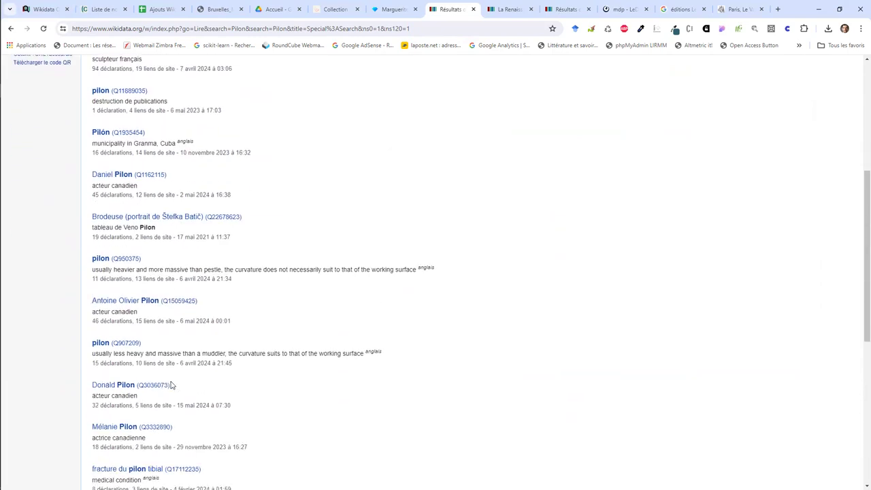
{"action": "scroll", "coordinate": [171, 382], "scroll_direction": "down", "scroll_amount": 4}
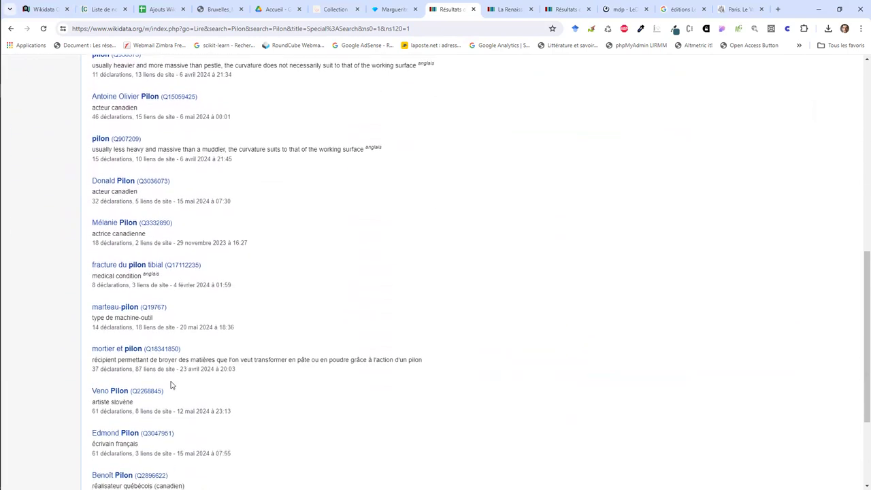
{"action": "scroll", "coordinate": [170, 385], "scroll_direction": "down", "scroll_amount": 1}
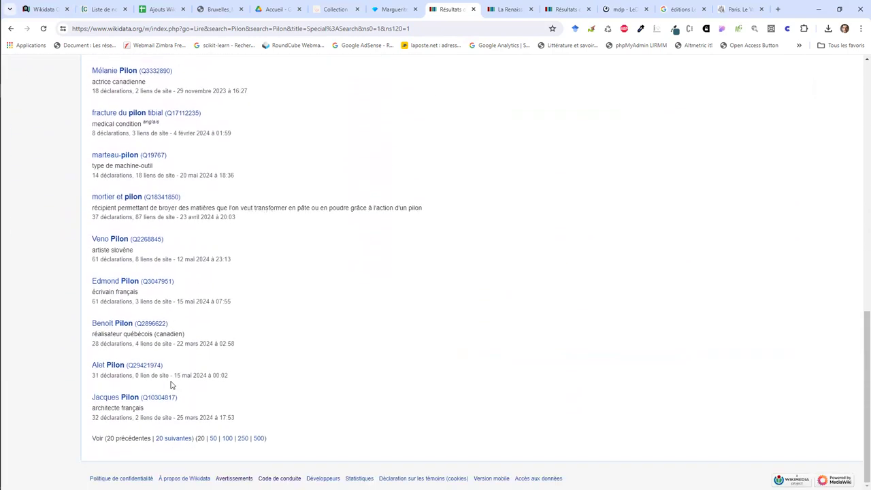
{"action": "left_click", "coordinate": [566, 9]}
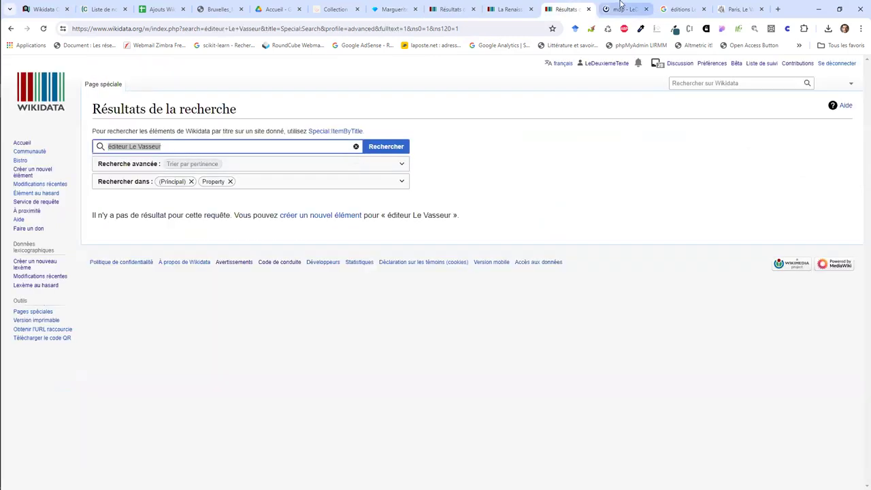
Step: Search Google for 'Pilon éditeur' and scan the results
{"action": "left_click", "coordinate": [621, 9]}
{"action": "key", "text": "ctrl+Tab"}
{"action": "triple_click", "coordinate": [338, 77]}
{"action": "type", "text": "Pilon"}
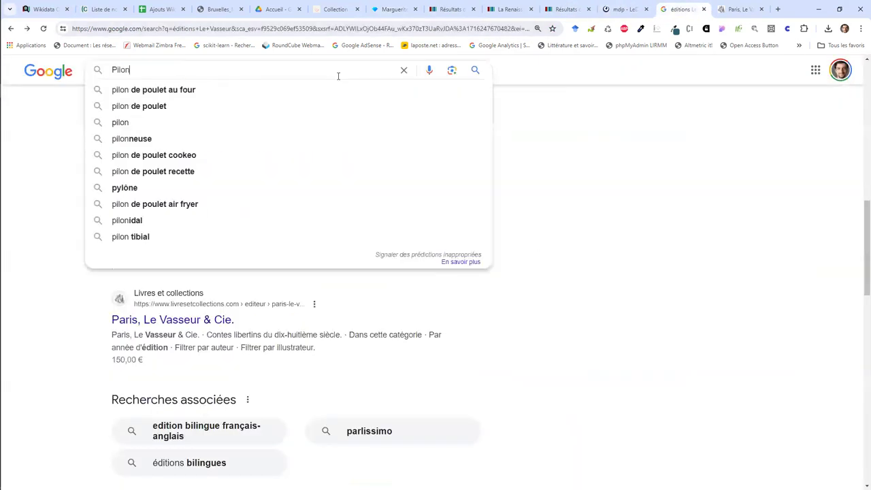
{"action": "type", "text": " éditeur"}
{"action": "key", "text": "Return"}
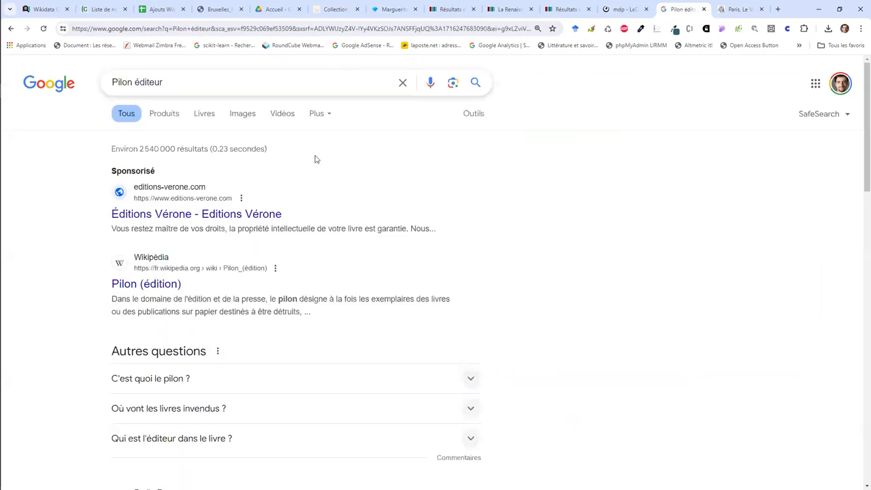
{"action": "scroll", "coordinate": [224, 294], "scroll_direction": "down", "scroll_amount": 7}
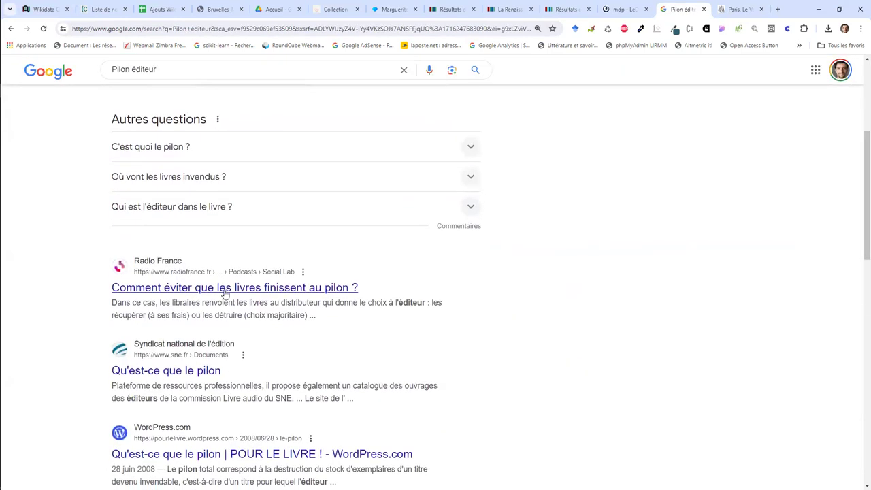
{"action": "scroll", "coordinate": [225, 294], "scroll_direction": "down", "scroll_amount": 1}
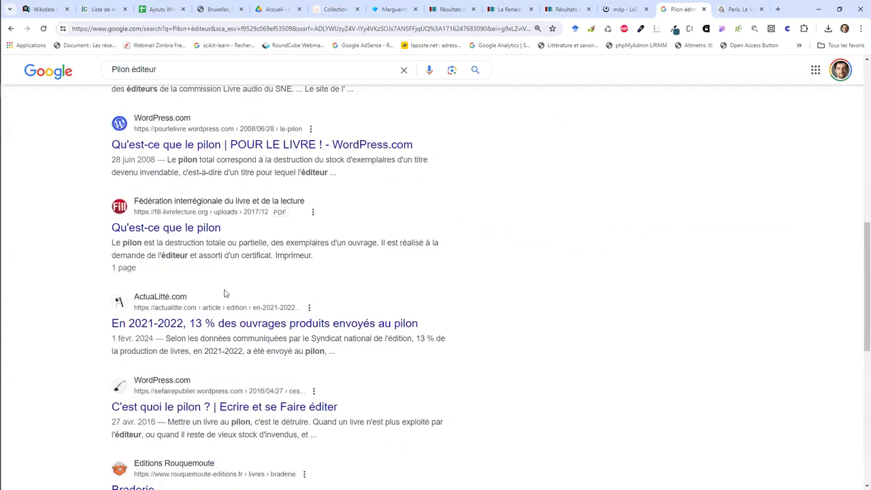
{"action": "scroll", "coordinate": [225, 294], "scroll_direction": "down", "scroll_amount": 1}
Step: Check the OpenRefine and Wikidata tabs, then refine the Google search to 'Pilon éditeur paris'
{"action": "left_click", "coordinate": [398, 8]}
{"action": "left_click", "coordinate": [439, 7]}
{"action": "left_click", "coordinate": [398, 9]}
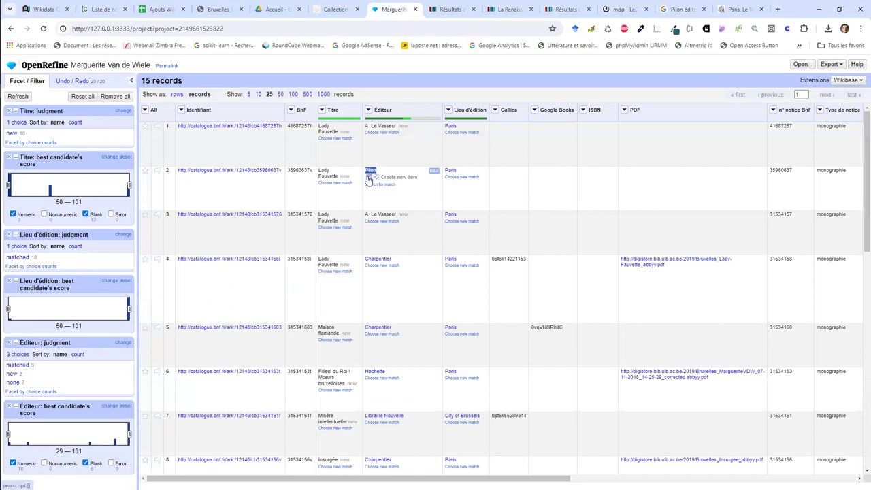
{"action": "left_click", "coordinate": [690, 8]}
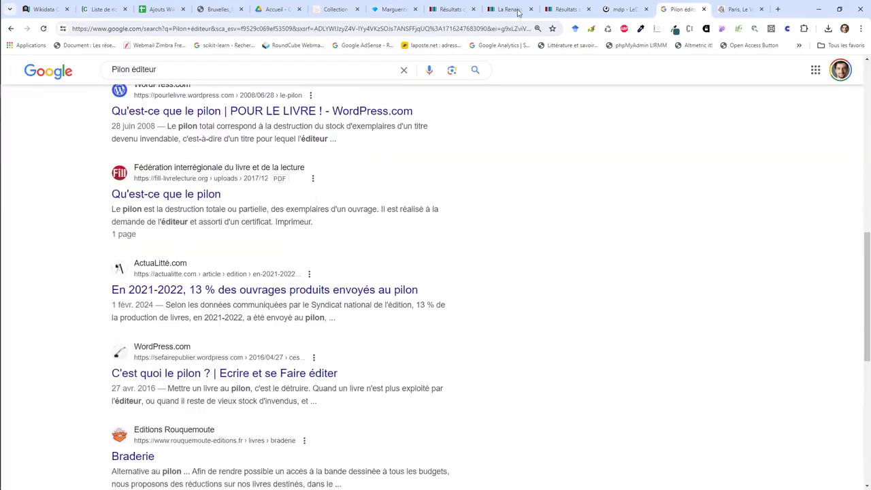
{"action": "left_click", "coordinate": [190, 68]}
{"action": "type", "text": "paris"}
{"action": "key", "text": "Return"}
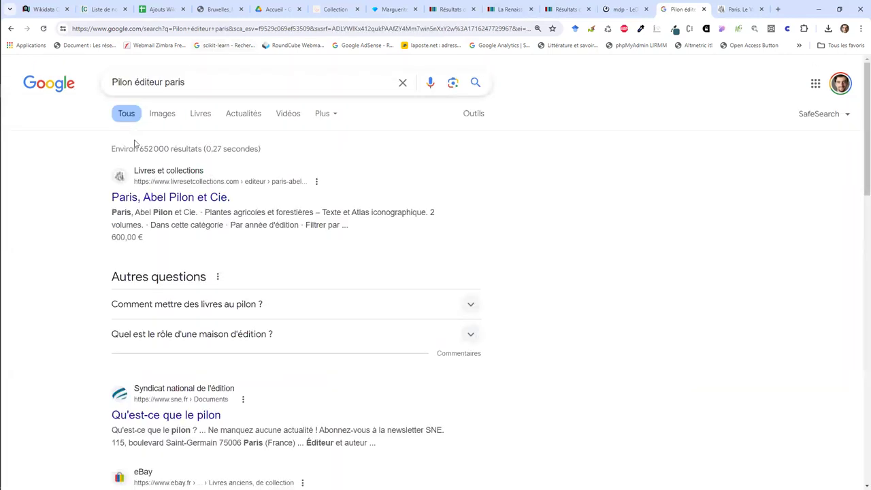
Step: Search the snippet name 'Abel Pilon et Cie' and open its Data BnF and Catalogue général records
{"action": "left_click_drag", "start_coordinate": [134, 212], "coordinate": [193, 210]}
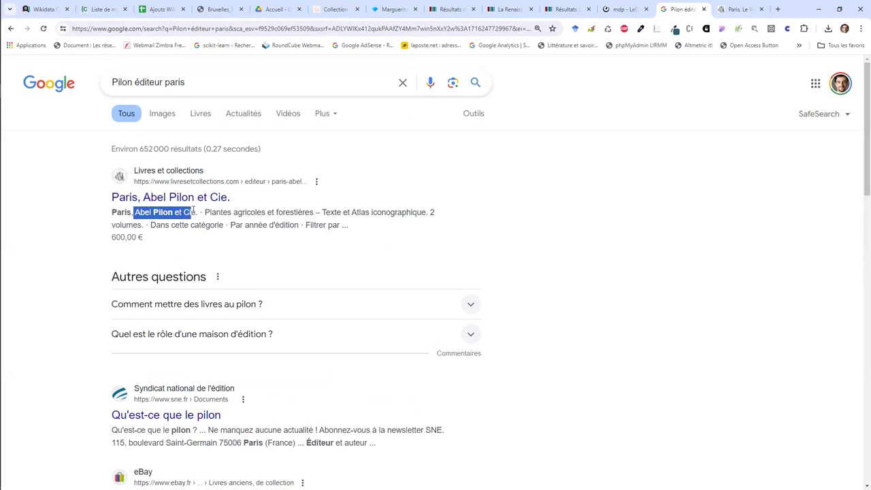
{"action": "key", "text": "ctrl+c"}
{"action": "triple_click", "coordinate": [214, 81]}
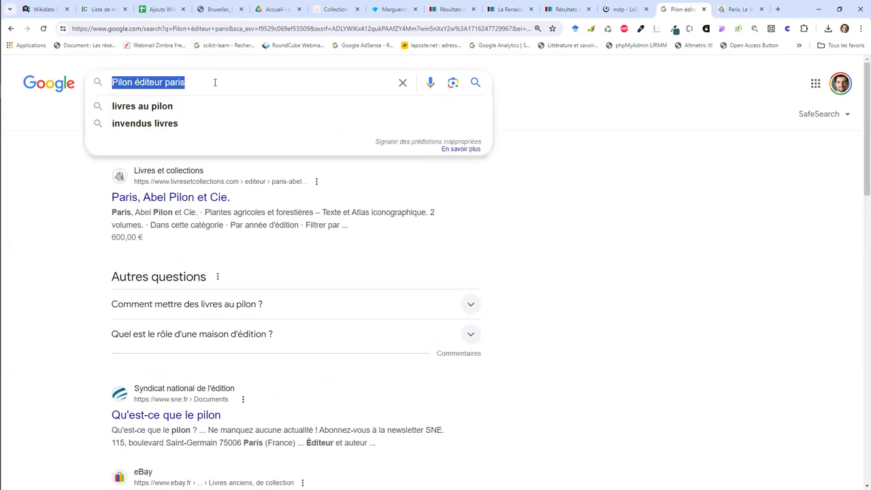
{"action": "key", "text": "ctrl+v"}
{"action": "key", "text": "Return"}
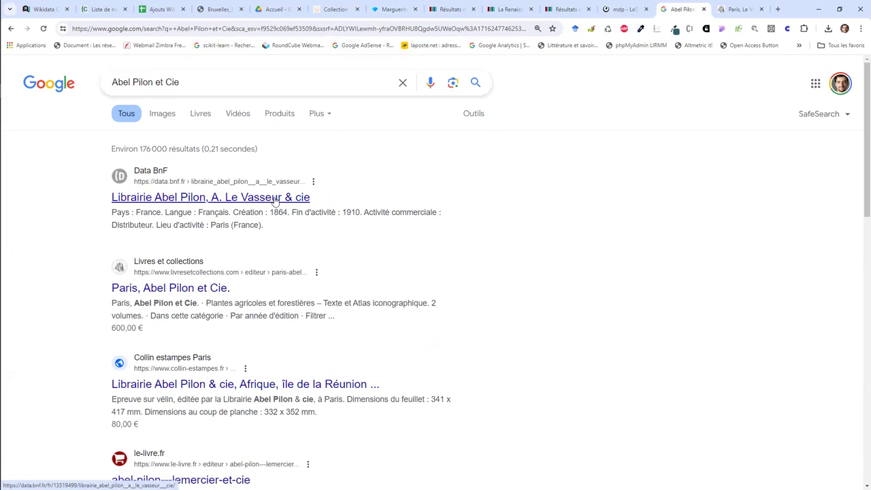
{"action": "left_click", "coordinate": [275, 199]}
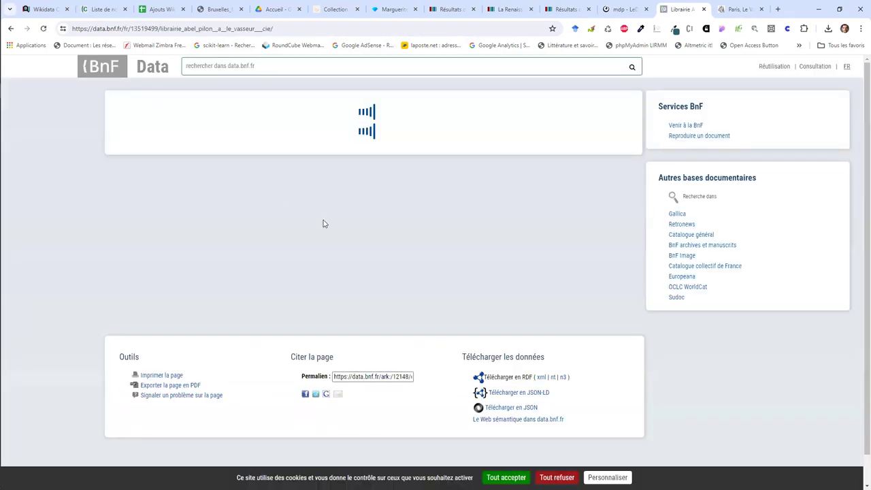
{"action": "left_click", "coordinate": [687, 234]}
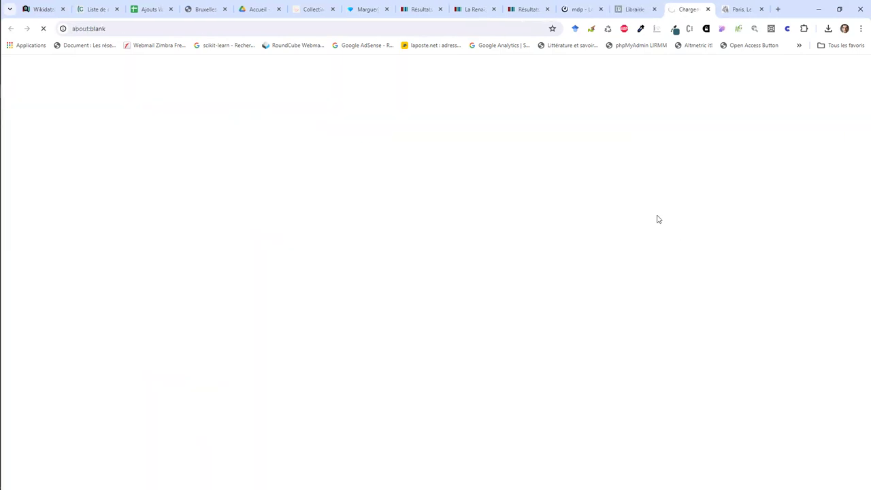
Step: Check the Editeur and Date (1879) cells for the Lady Fauvette rows in the Ajouts Wikidata sheet
{"action": "left_click", "coordinate": [144, 8]}
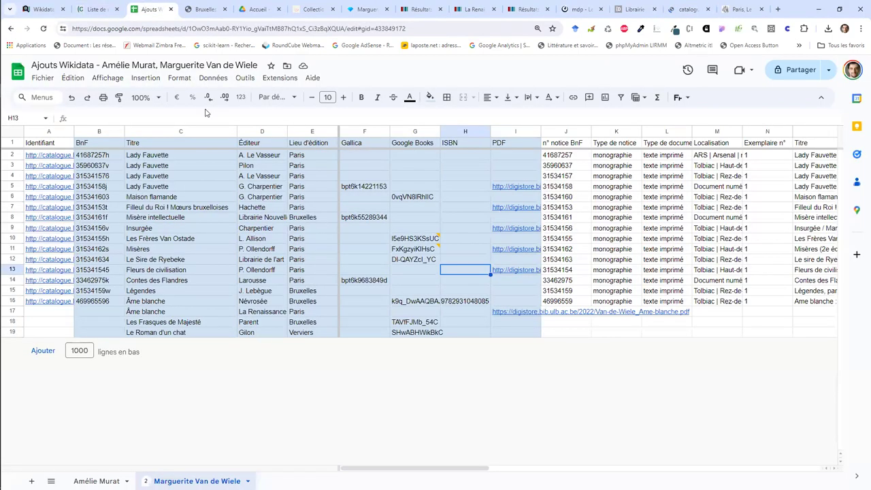
{"action": "left_click", "coordinate": [201, 167]}
{"action": "key", "text": "Right"}
{"action": "key", "text": "Up"}
{"action": "key", "text": "Right"}
{"action": "key", "text": "Right"}
{"action": "key", "text": "Right"}
{"action": "key", "text": "Right"}
{"action": "key", "text": "Right"}
{"action": "key", "text": "Right"}
{"action": "key", "text": "Right"}
{"action": "key", "text": "Right"}
{"action": "key", "text": "Right"}
{"action": "key", "text": "Right"}
{"action": "key", "text": "Right"}
{"action": "key", "text": "Right"}
{"action": "key", "text": "Right"}
{"action": "key", "text": "Right"}
{"action": "key", "text": "Right"}
{"action": "key", "text": "Right"}
{"action": "key", "text": "Right"}
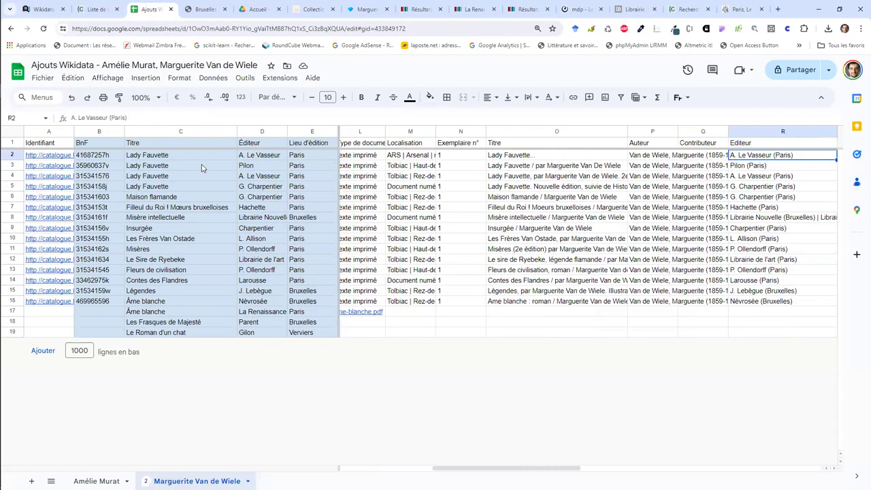
{"action": "key", "text": "Left"}
{"action": "key", "text": "Left"}
{"action": "key", "text": "Left"}
{"action": "key", "text": "Left"}
{"action": "key", "text": "Right"}
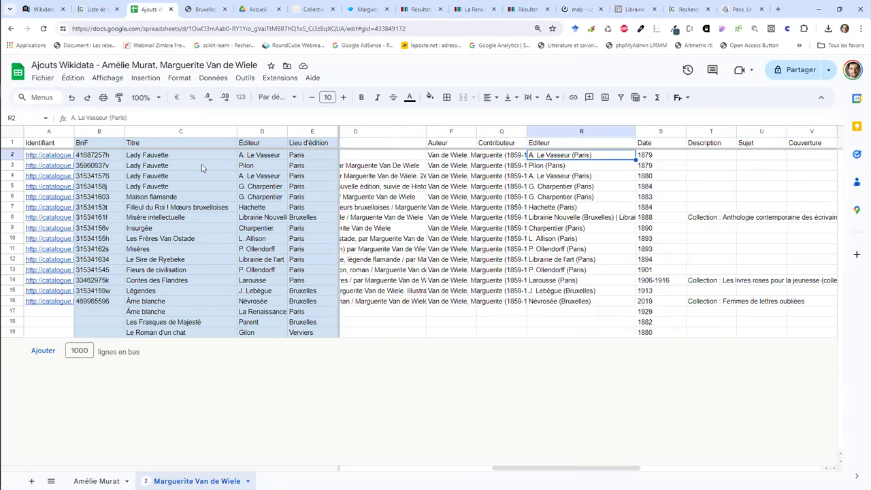
{"action": "key", "text": "Down"}
{"action": "key", "text": "Right"}
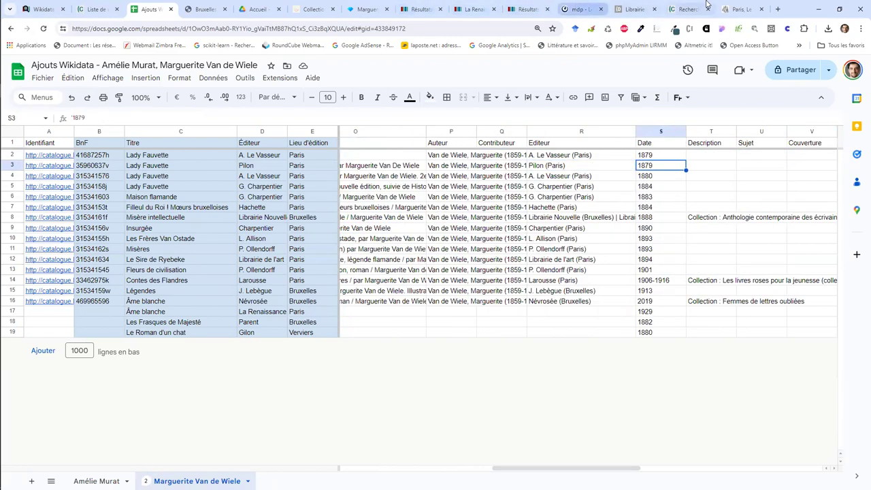
Step: Return through the bookstore and Wikidata tabs to the OpenRefine project
{"action": "left_click", "coordinate": [720, 6]}
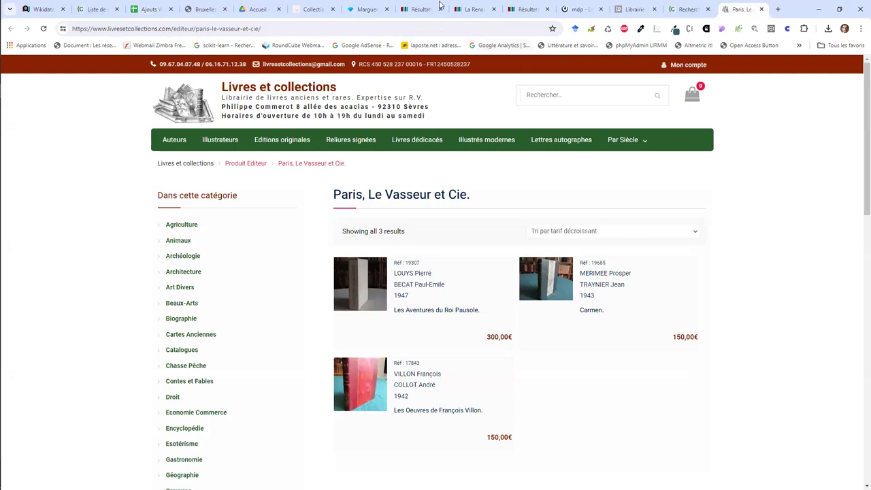
{"action": "left_click", "coordinate": [418, 9]}
{"action": "left_click", "coordinate": [368, 9]}
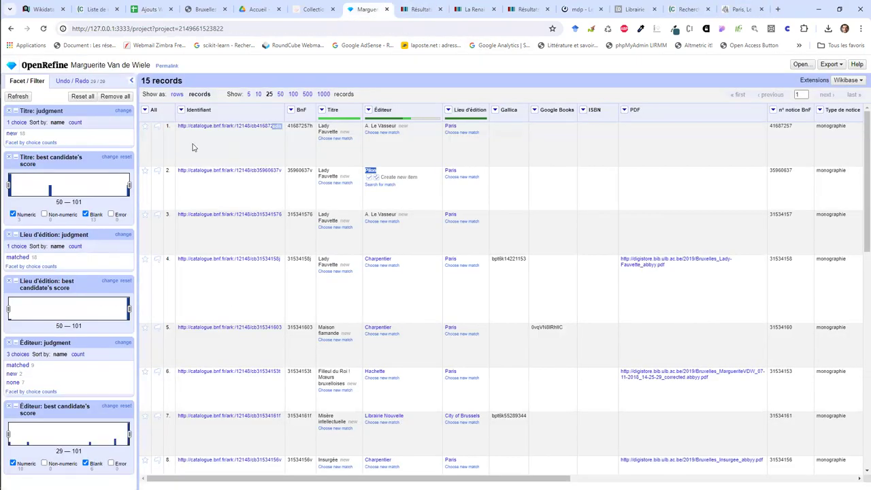
Step: Flag row 2 (Lady Fauvette, Pilon) and discard row 3's A. Le Vasseur new-item judgment
{"action": "left_click", "coordinate": [156, 172]}
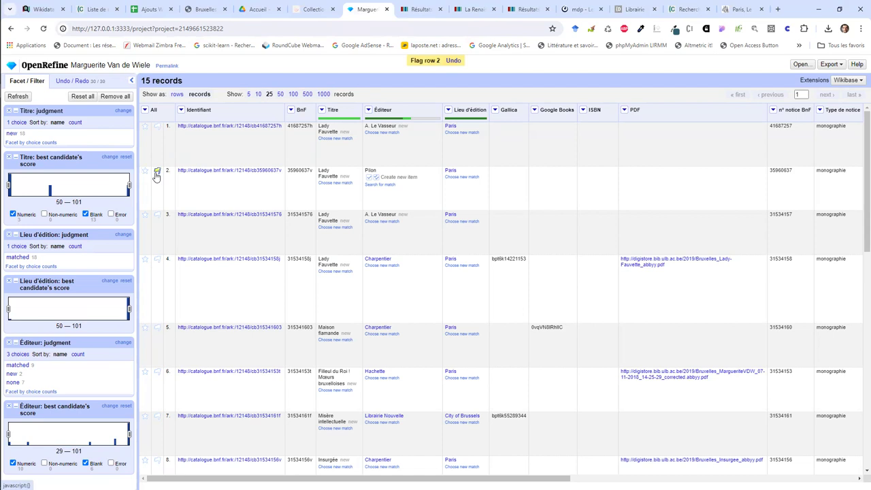
{"action": "left_click", "coordinate": [156, 172]}
{"action": "left_click", "coordinate": [157, 172]}
{"action": "scroll", "coordinate": [524, 171], "scroll_direction": "right", "scroll_amount": 5}
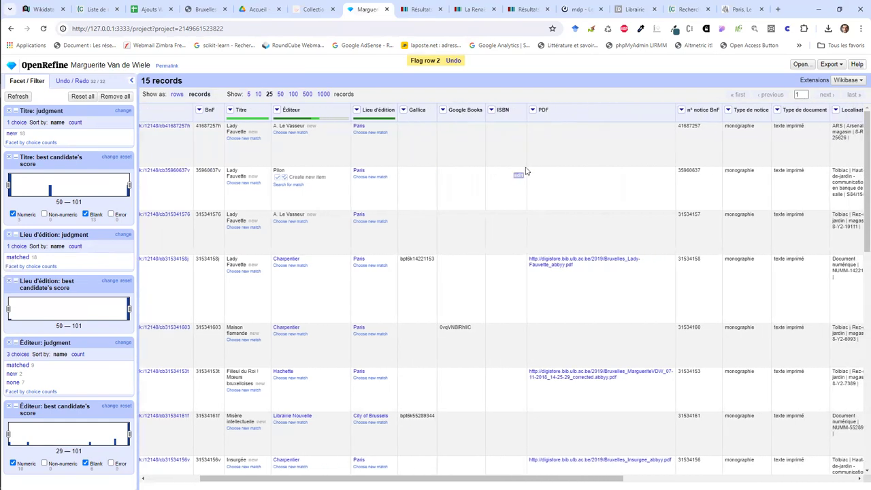
{"action": "scroll", "coordinate": [526, 169], "scroll_direction": "right", "scroll_amount": 5}
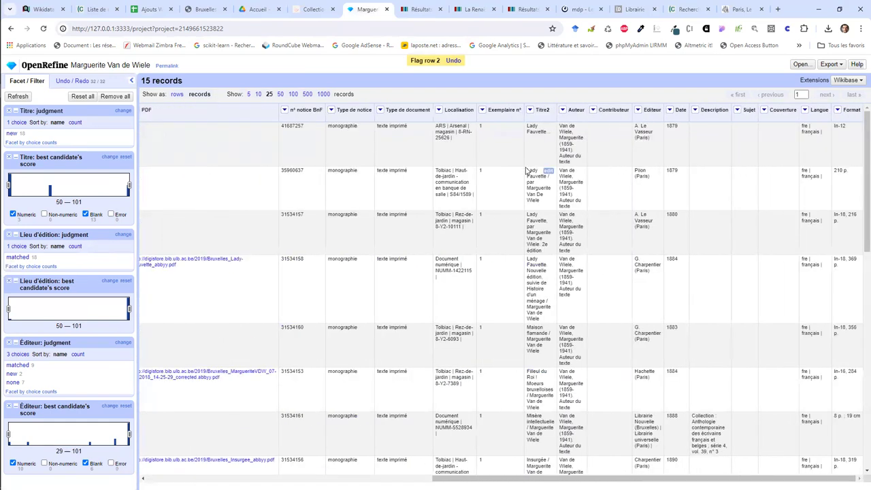
{"action": "scroll", "coordinate": [525, 170], "scroll_direction": "left", "scroll_amount": 10}
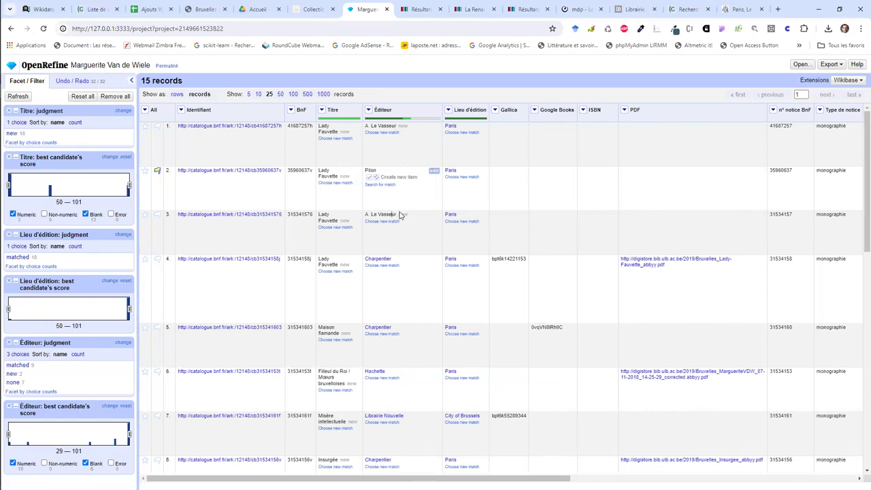
{"action": "left_click", "coordinate": [391, 221]}
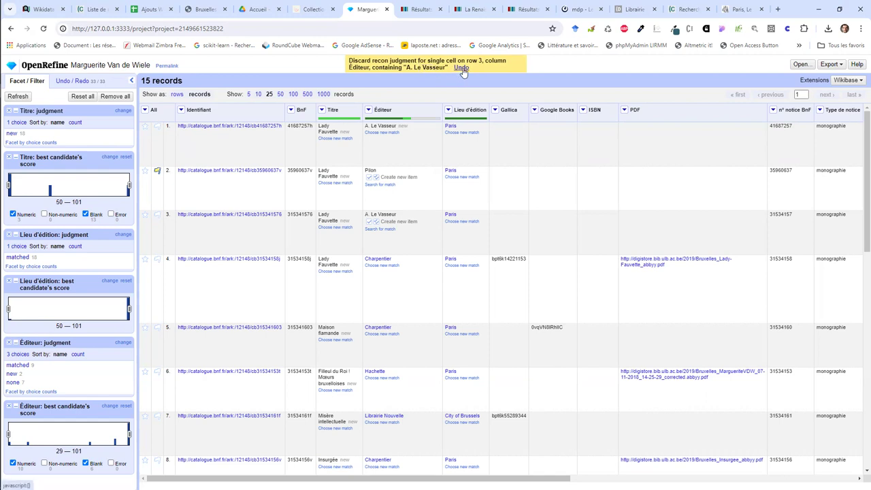
Step: Undo the discard to restore row 3's new-item mark, then return to Wikidata's search results
{"action": "left_click", "coordinate": [462, 69]}
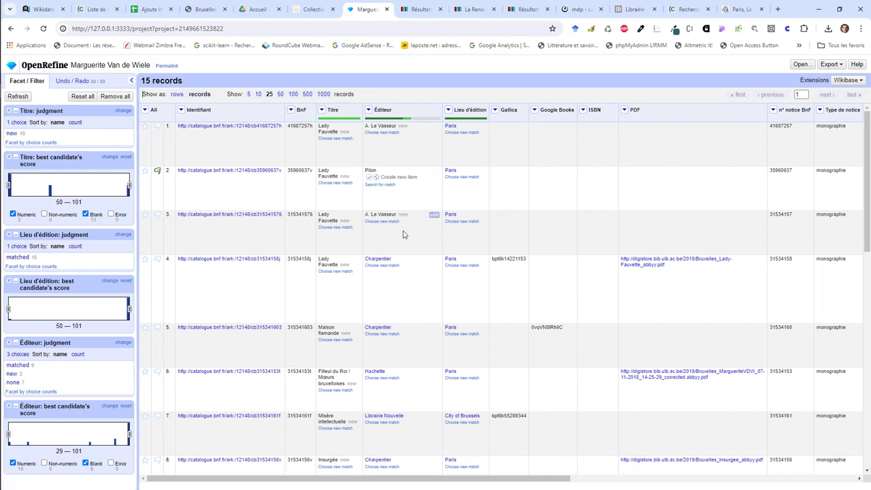
{"action": "scroll", "coordinate": [404, 253], "scroll_direction": "down", "scroll_amount": 4}
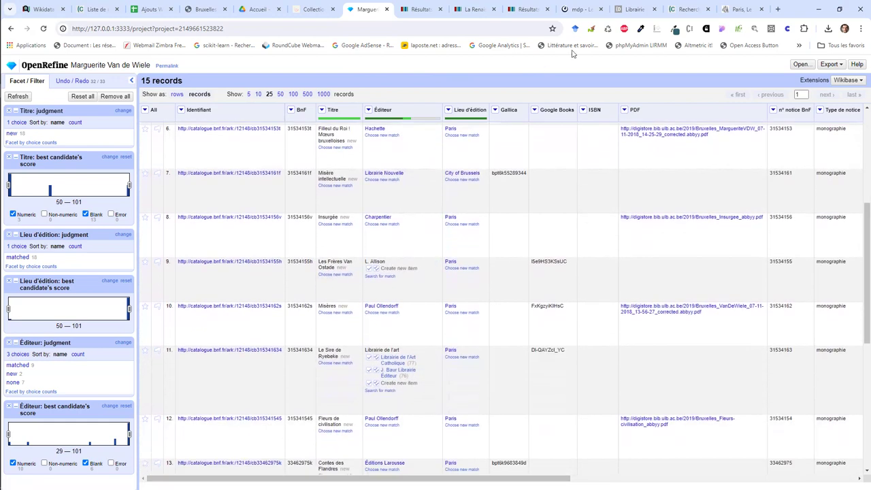
{"action": "left_click", "coordinate": [544, 9]}
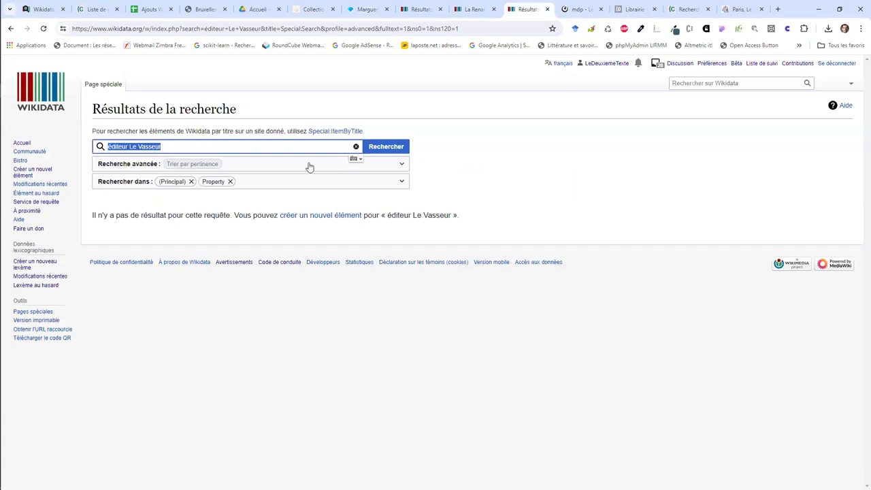
Step: Search Wikidata for 'l allison éditeur', finding no publisher item
{"action": "type", "text": "l alls"}
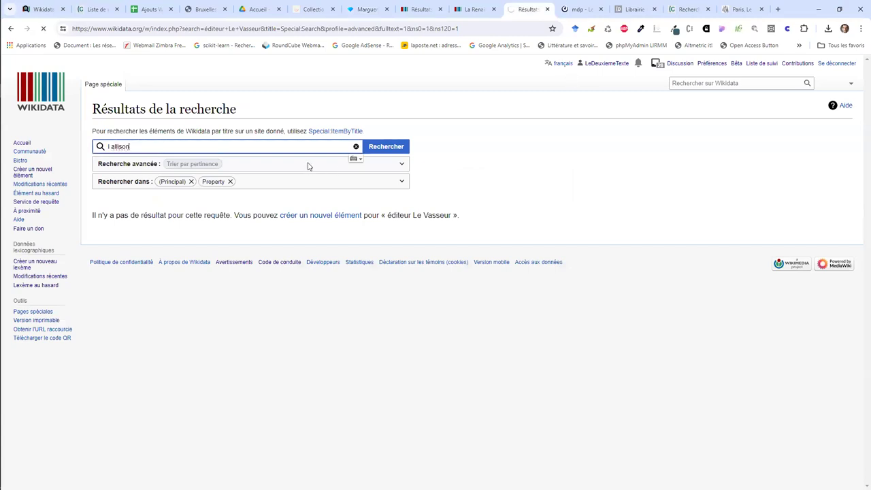
{"action": "scroll", "coordinate": [170, 260], "scroll_direction": "down", "scroll_amount": 1}
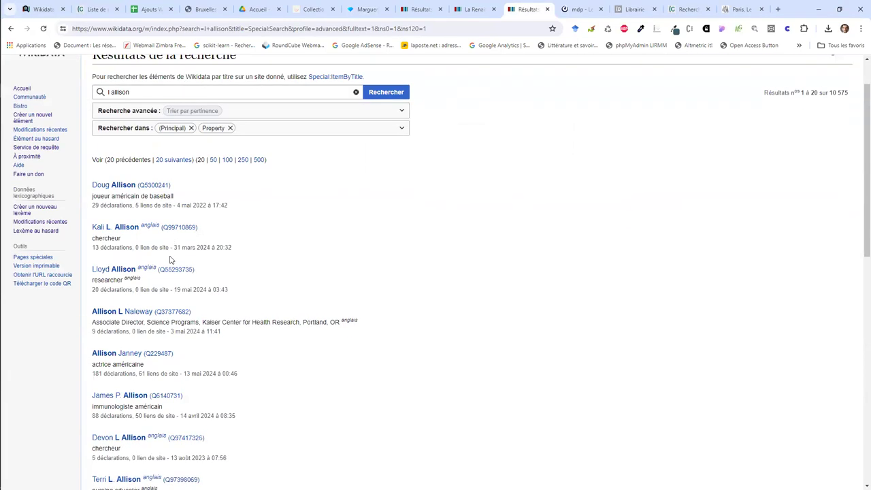
{"action": "scroll", "coordinate": [170, 260], "scroll_direction": "down", "scroll_amount": 2}
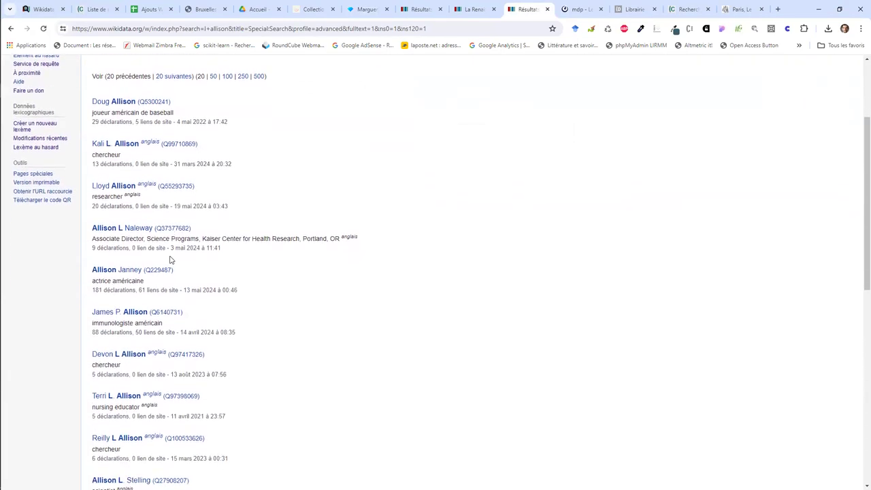
{"action": "scroll", "coordinate": [170, 259], "scroll_direction": "down", "scroll_amount": 3}
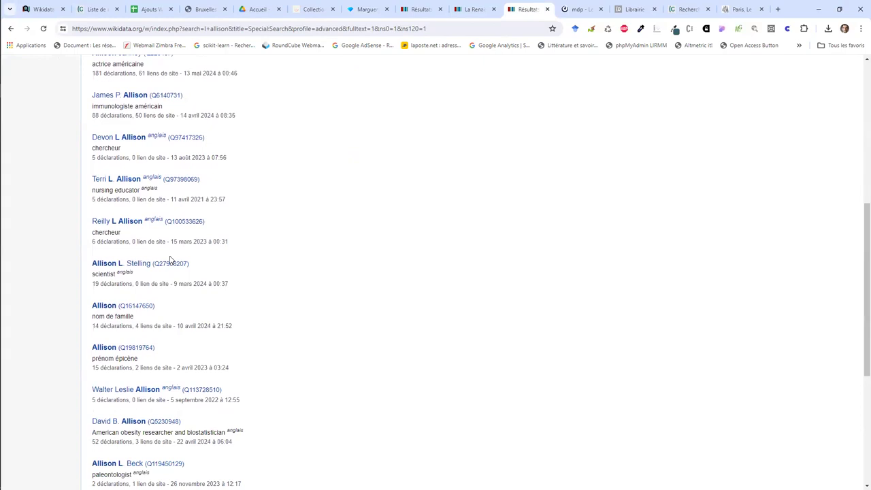
{"action": "scroll", "coordinate": [170, 260], "scroll_direction": "up", "scroll_amount": 5}
{"action": "left_click", "coordinate": [184, 146]}
{"action": "type", "text": "éditeur"}
{"action": "key", "text": "Return"}
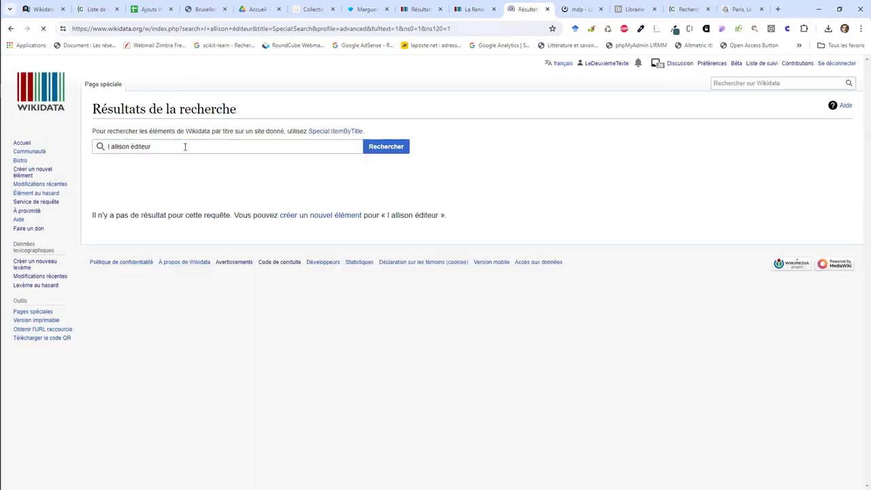
Step: Run a Google search for 'l allison éditeur' in a new tab
{"action": "left_click", "coordinate": [740, 7]}
{"action": "key", "text": "ctrl+t"}
{"action": "type", "text": "l allison éditeur"}
{"action": "key", "text": "Return"}
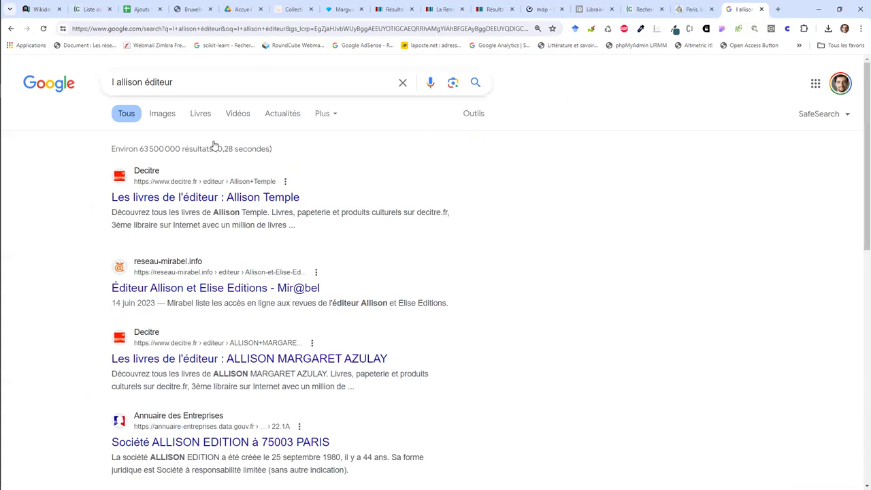
Step: Search Google for '"l allison" éditeur' to surface L. Allison et Cie., then return to OpenRefine
{"action": "left_click", "coordinate": [194, 83]}
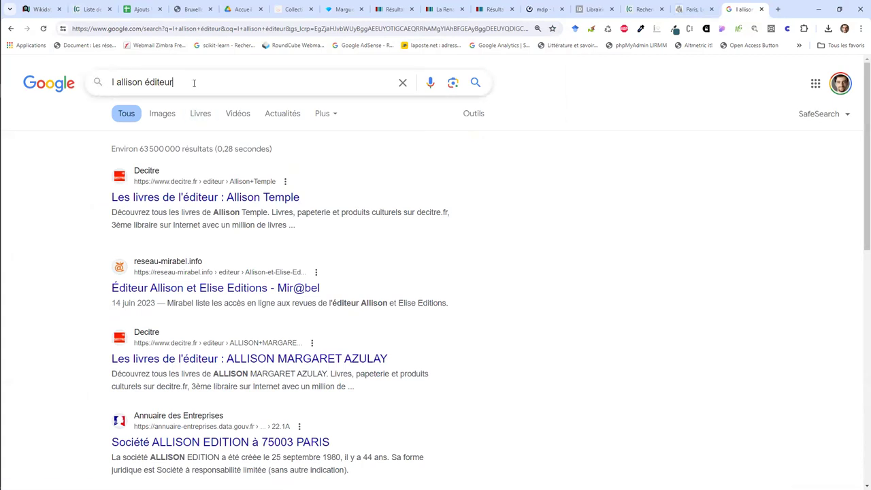
{"action": "left_click", "coordinate": [142, 82]}
{"action": "type", "text": "\""}
{"action": "key", "text": "Home"}
{"action": "type", "text": "\""}
{"action": "key", "text": "Return"}
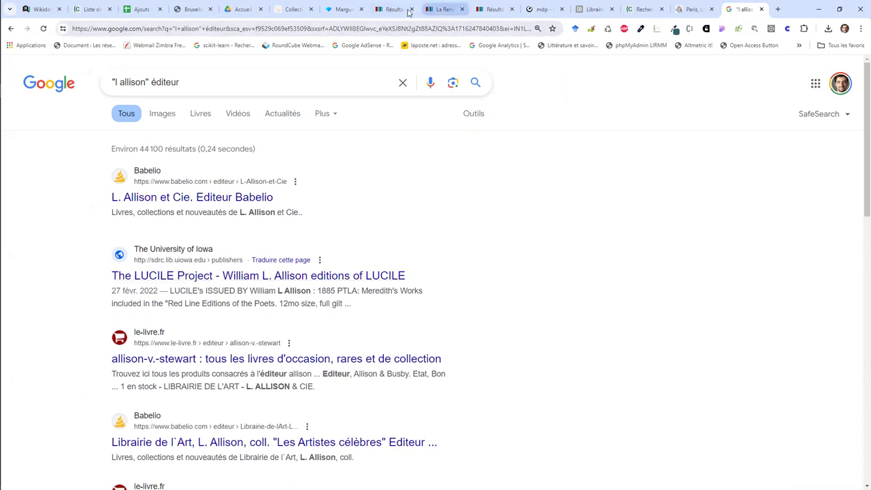
{"action": "left_click", "coordinate": [344, 8]}
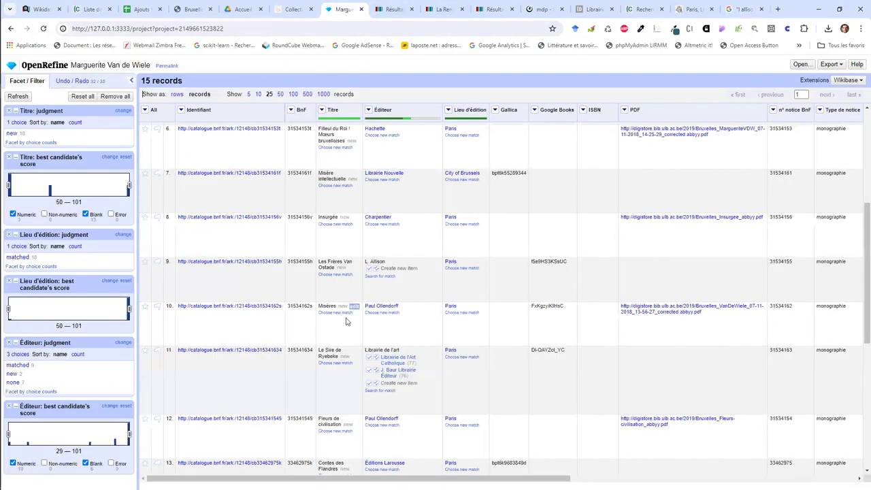
Step: Copy row 11's publisher 'Librairie de l'art' and Google 'Librairie de l'art éditeur'
{"action": "left_click_drag", "start_coordinate": [365, 352], "coordinate": [404, 353]}
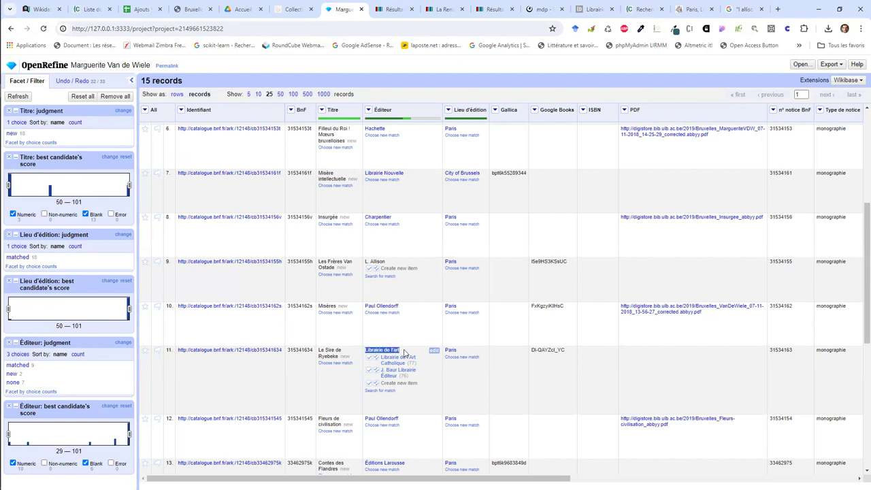
{"action": "key", "text": "ctrl+c"}
{"action": "key", "text": "ctrl+t"}
{"action": "key", "text": "ctrl+v"}
{"action": "type", "text": "édite"}
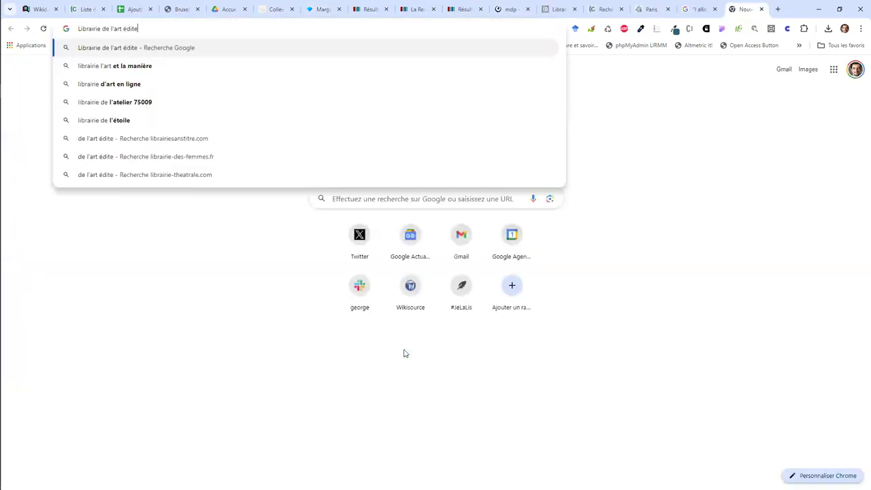
{"action": "type", "text": "ur"}
{"action": "key", "text": "Return"}
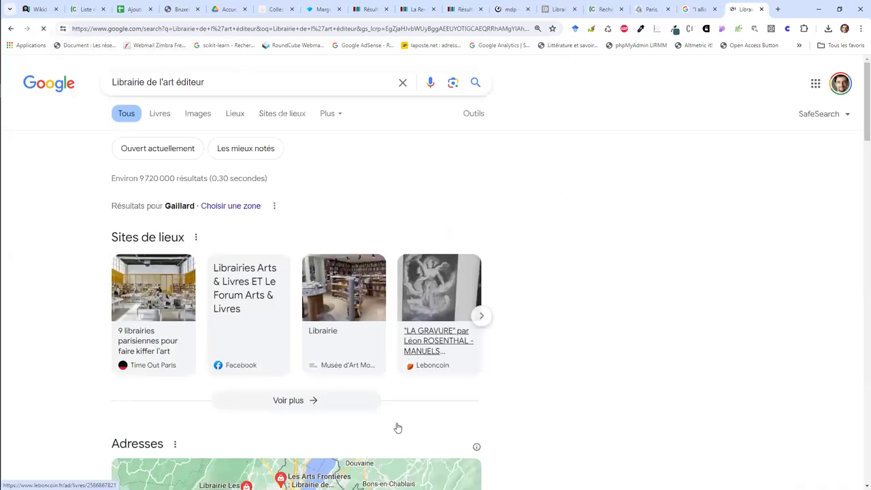
{"action": "scroll", "coordinate": [397, 427], "scroll_direction": "down", "scroll_amount": 7}
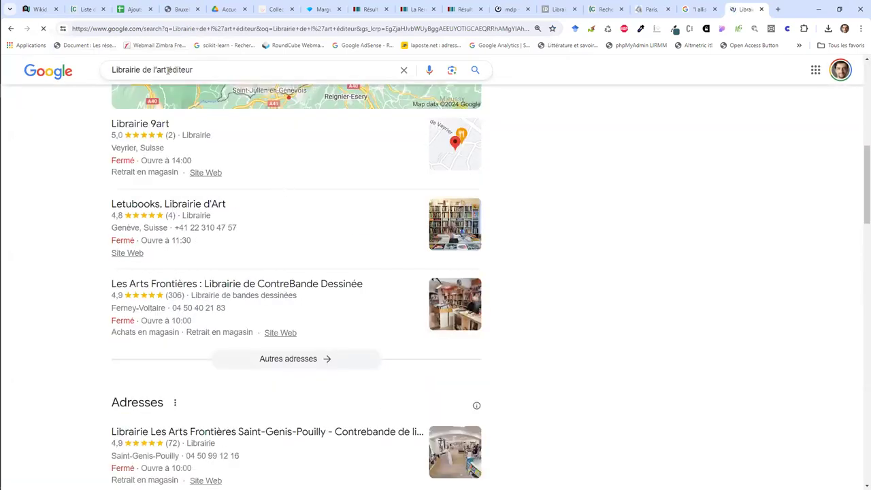
Step: Rerun it as the exact phrase '"Librairie de l'art" éditeur' and open the le-livre.fr page
{"action": "left_click", "coordinate": [168, 70]}
{"action": "type", "text": "\""}
{"action": "key", "text": "Home"}
{"action": "type", "text": "\""}
{"action": "key", "text": "Return"}
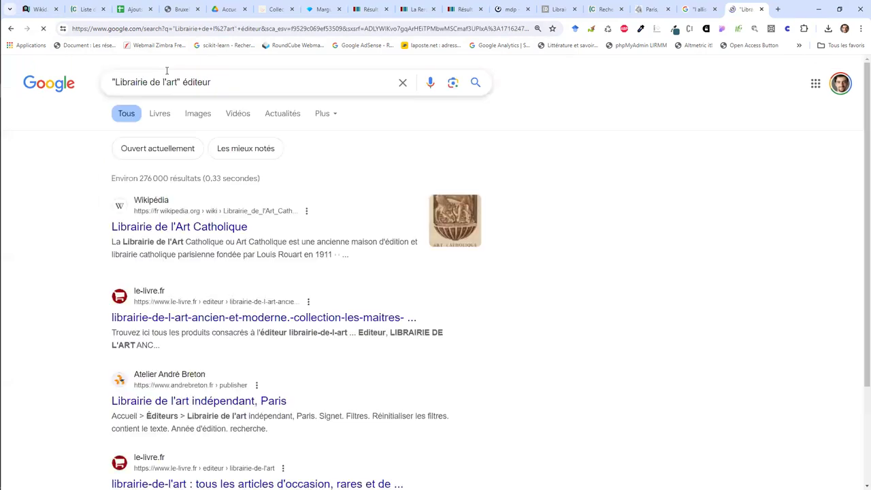
{"action": "left_click", "coordinate": [167, 72]}
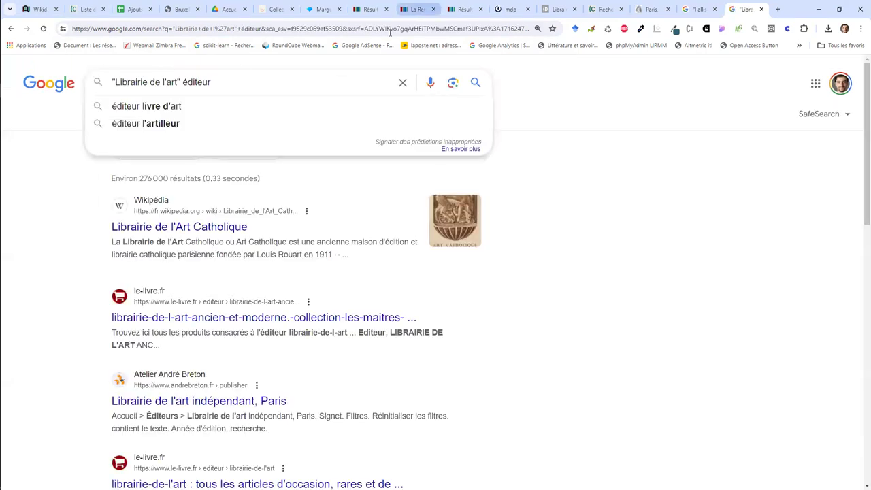
{"action": "scroll", "coordinate": [321, 102], "scroll_direction": "down", "scroll_amount": 1}
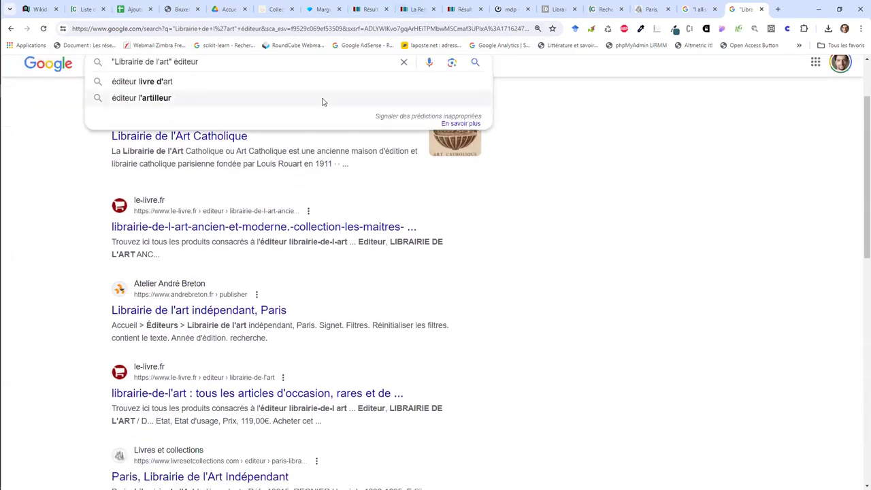
{"action": "left_click", "coordinate": [283, 391]}
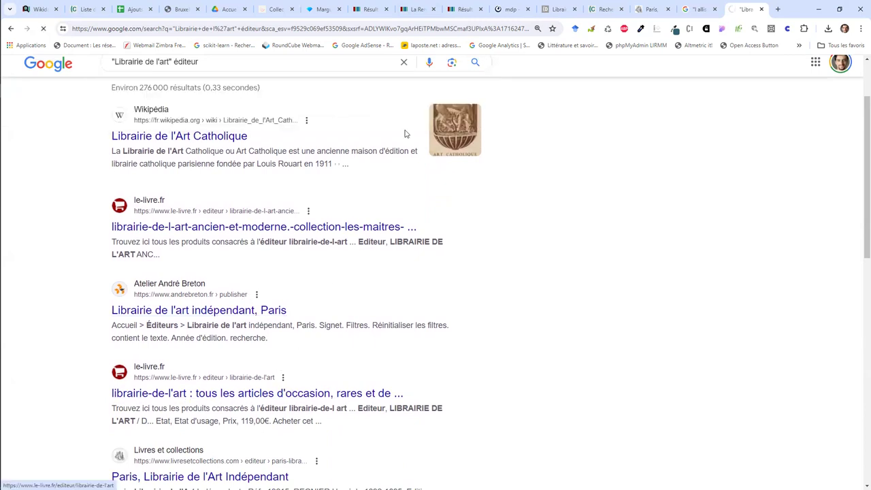
Step: Check the Wikidata results and the La Renaissance du livre item, then return to OpenRefine
{"action": "left_click", "coordinate": [462, 8]}
{"action": "left_click", "coordinate": [424, 5]}
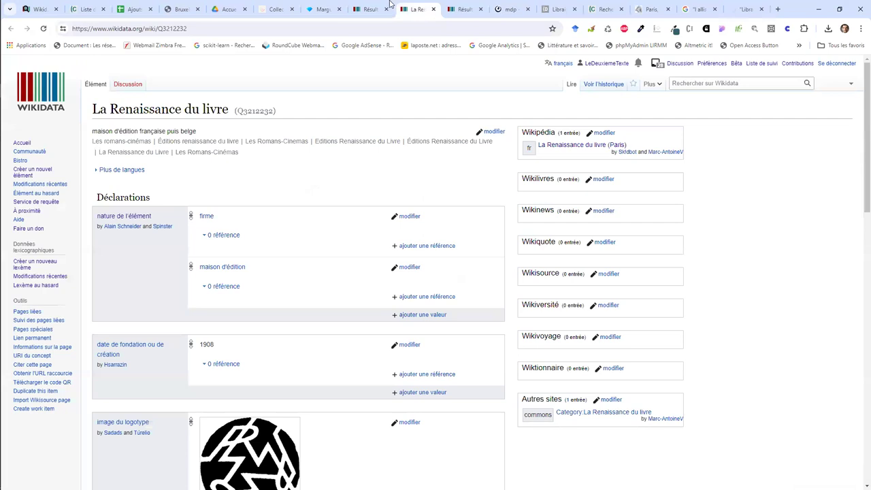
{"action": "left_click", "coordinate": [331, 8]}
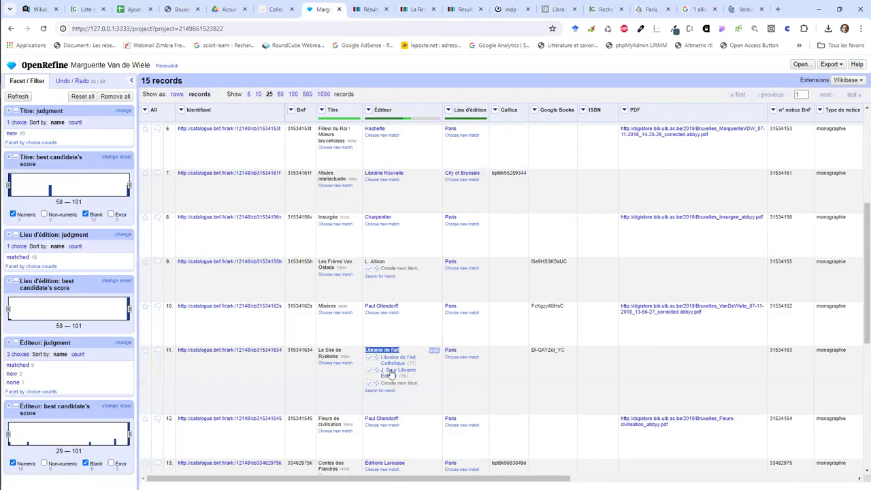
Step: Find row 9's unmatched publisher L. Allison and select 'Allison' in its Éditeur cell for research
{"action": "scroll", "coordinate": [391, 376], "scroll_direction": "down", "scroll_amount": 2}
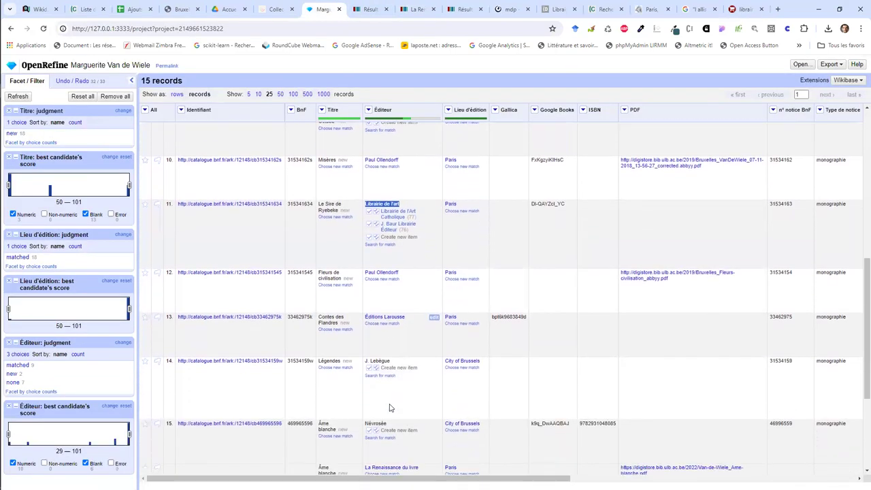
{"action": "scroll", "coordinate": [390, 406], "scroll_direction": "down", "scroll_amount": 3}
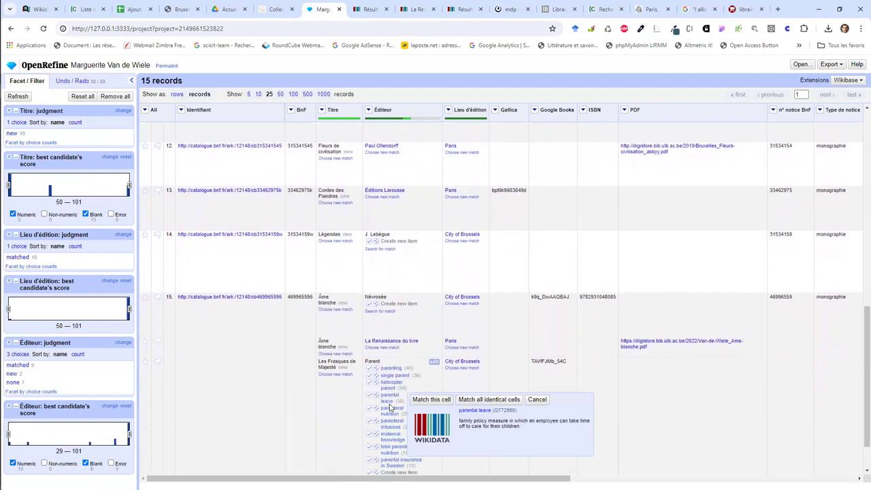
{"action": "scroll", "coordinate": [390, 407], "scroll_direction": "up", "scroll_amount": 10}
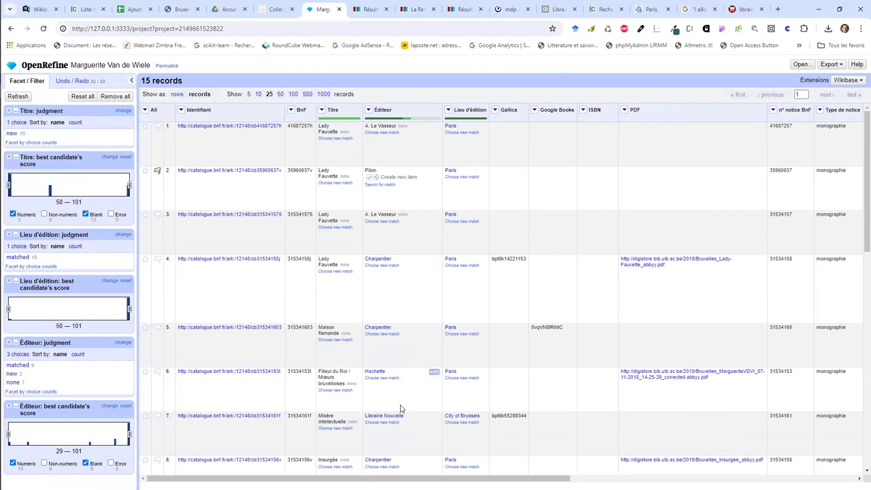
{"action": "scroll", "coordinate": [399, 404], "scroll_direction": "down", "scroll_amount": 3}
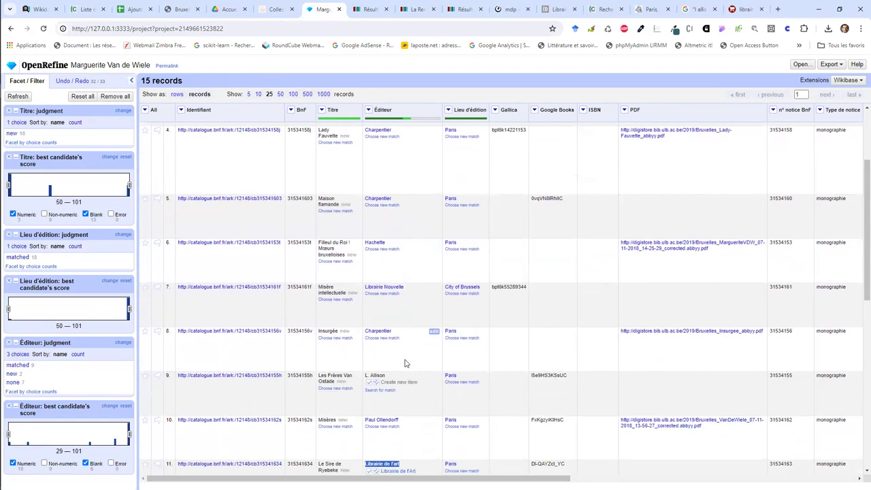
{"action": "left_click_drag", "start_coordinate": [386, 376], "coordinate": [369, 374]}
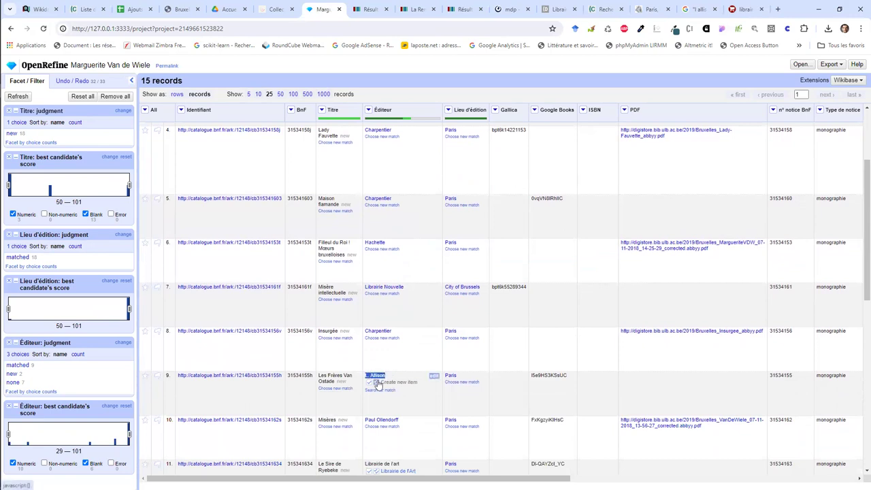
{"action": "left_click", "coordinate": [699, 9]}
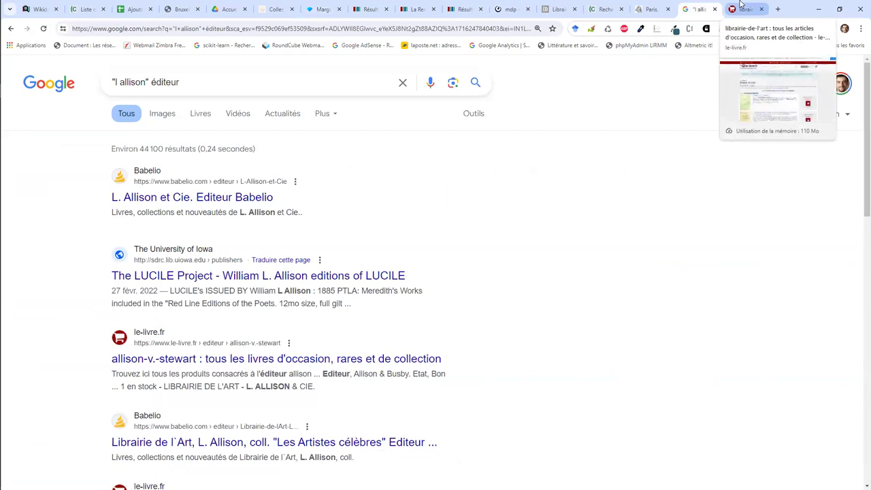
Step: Search Google for '"Librairie de l'art" L. Allison' instead of the éditeur query
{"action": "left_click", "coordinate": [740, 7]}
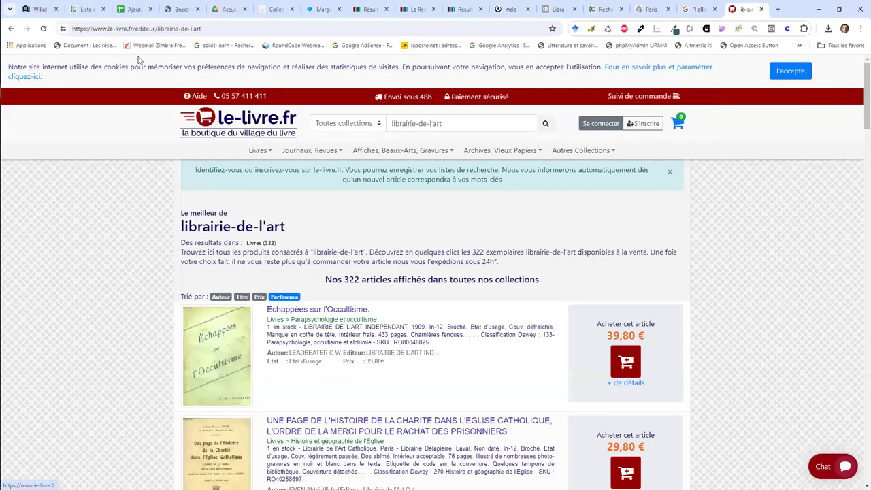
{"action": "left_click", "coordinate": [10, 29]}
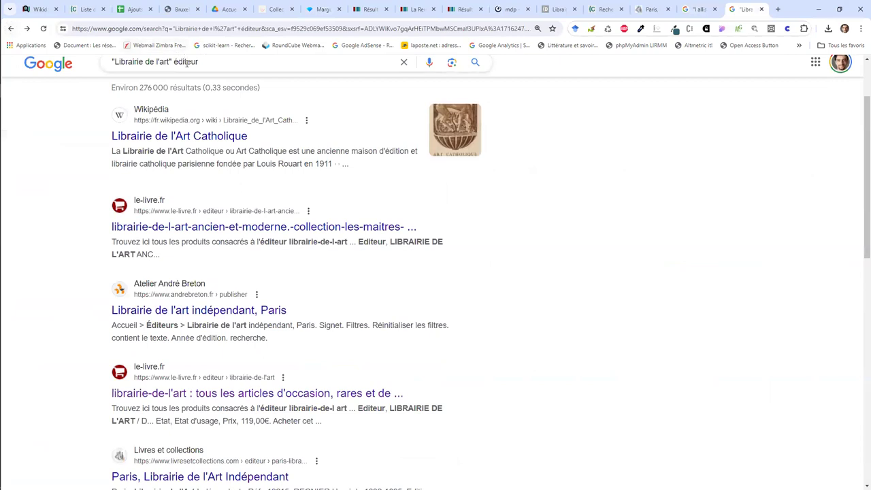
{"action": "double_click", "coordinate": [185, 62]}
{"action": "type", "text": "L. Allison"}
{"action": "key", "text": "Return"}
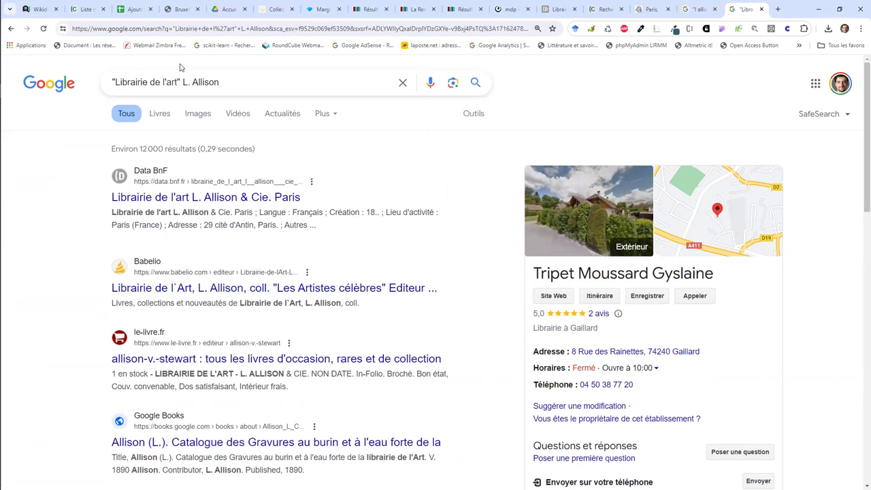
Step: Confirm from Data BnF's record that Librairie de l'art L. Allison & Cie was the Paris publisher
{"action": "scroll", "coordinate": [201, 196], "scroll_direction": "down", "scroll_amount": 5}
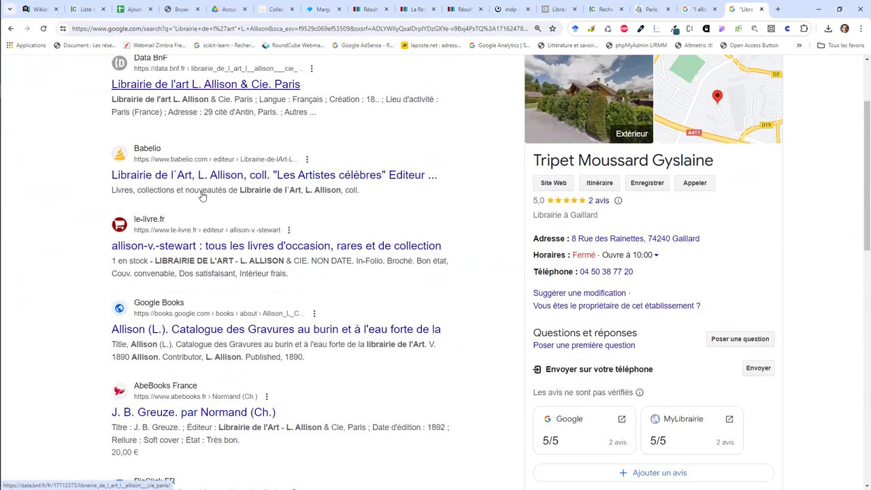
{"action": "scroll", "coordinate": [202, 196], "scroll_direction": "down", "scroll_amount": 2}
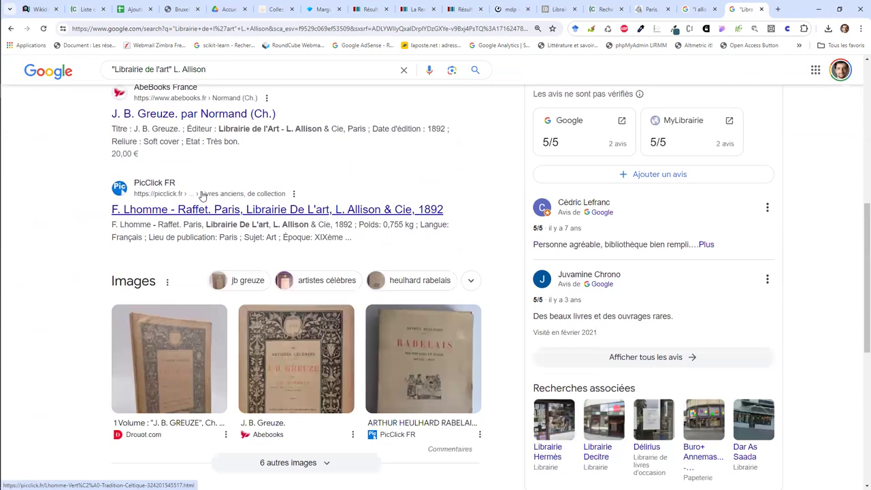
{"action": "left_click", "coordinate": [406, 6]}
{"action": "left_click", "coordinate": [385, 6]}
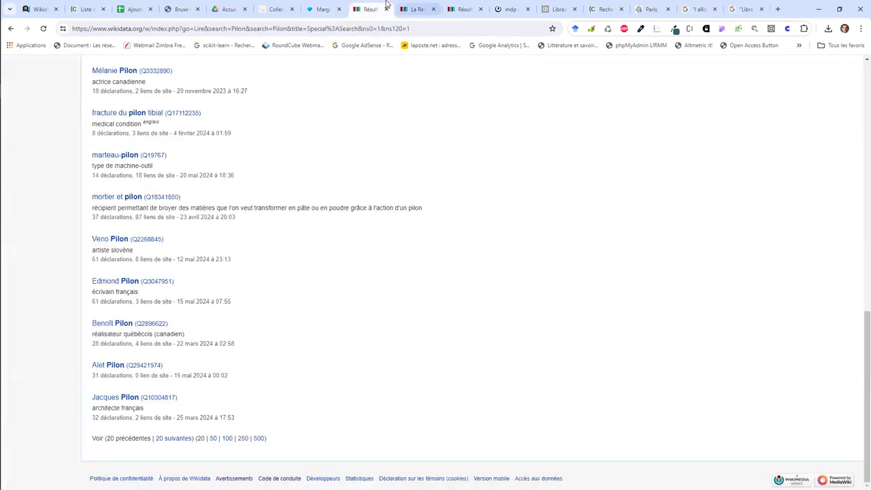
{"action": "left_click", "coordinate": [335, 6]}
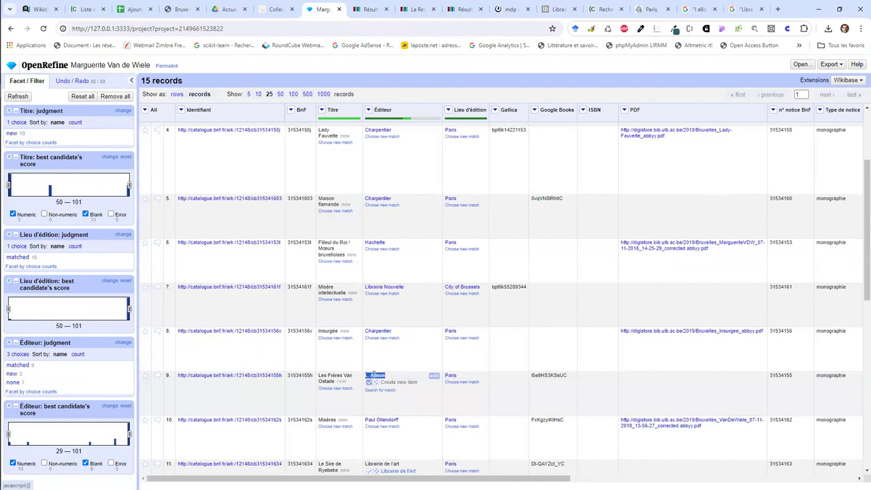
Step: Set row 11's Éditeur 'Librairie de l'art' to 'Create new item', then scroll on to rows 14–16
{"action": "scroll", "coordinate": [392, 388], "scroll_direction": "down", "scroll_amount": 1}
{"action": "mouse_move", "coordinate": [393, 416]}
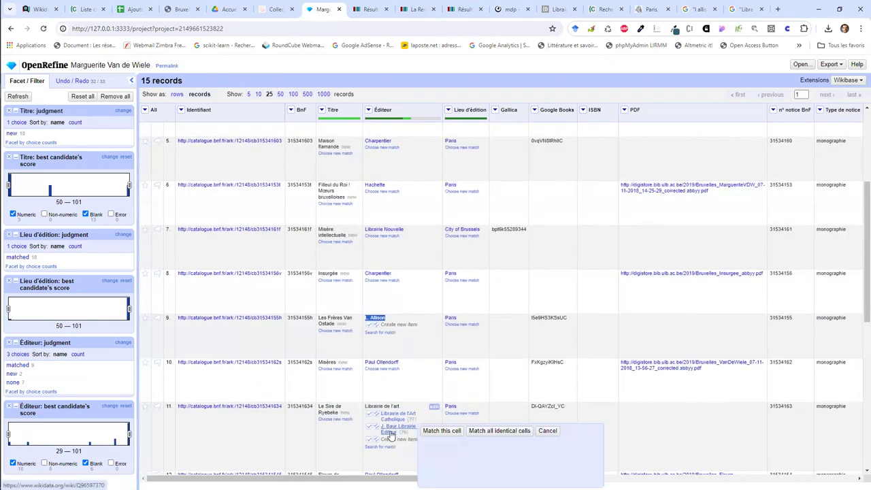
{"action": "scroll", "coordinate": [393, 416], "scroll_direction": "down", "scroll_amount": 1}
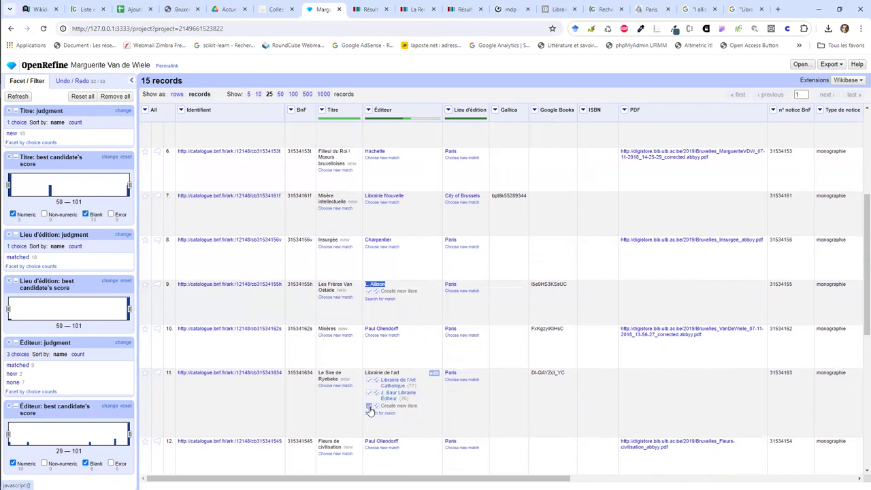
{"action": "left_click", "coordinate": [369, 406]}
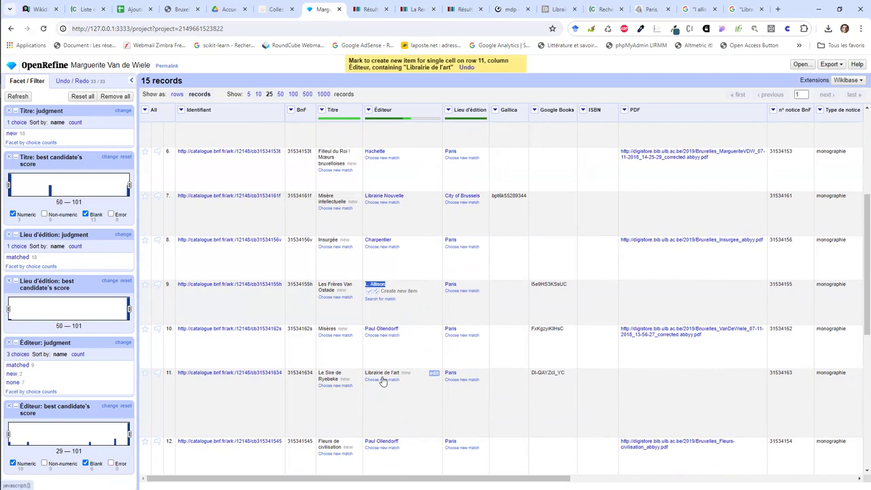
{"action": "left_click", "coordinate": [384, 385]}
{"action": "key", "text": "Escape"}
{"action": "scroll", "coordinate": [374, 415], "scroll_direction": "down", "scroll_amount": 2}
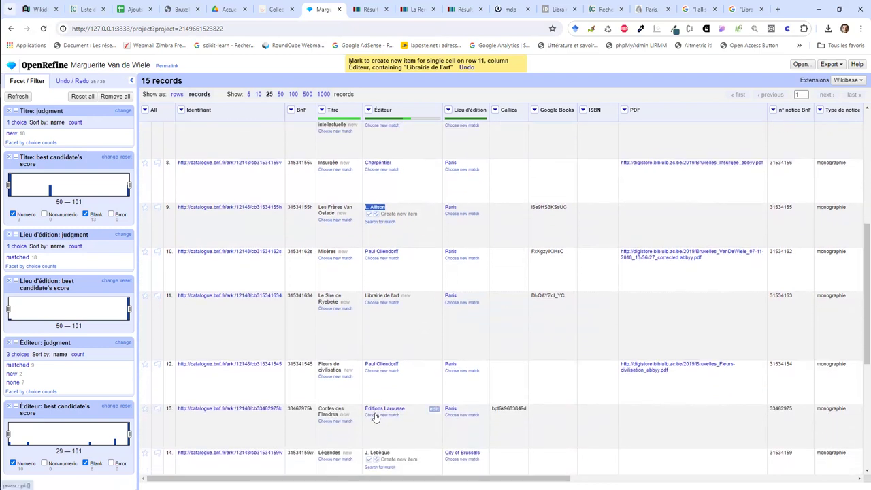
{"action": "scroll", "coordinate": [374, 416], "scroll_direction": "down", "scroll_amount": 2}
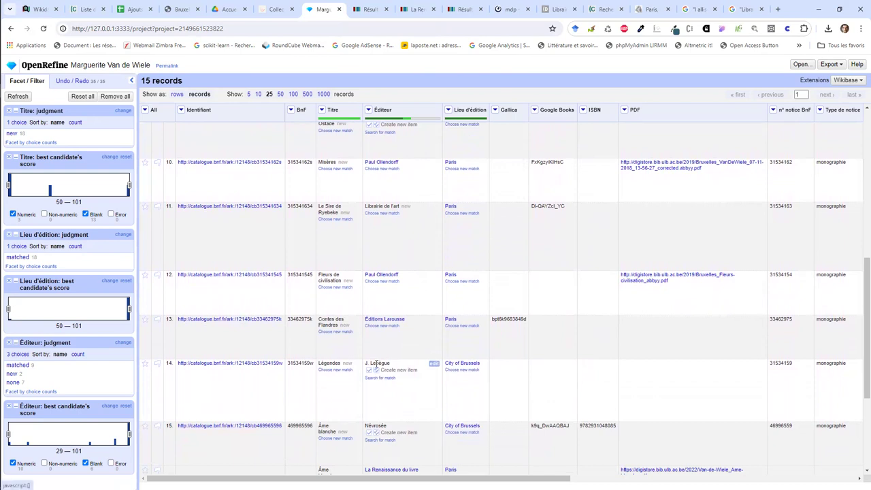
{"action": "scroll", "coordinate": [399, 395], "scroll_direction": "down", "scroll_amount": 2}
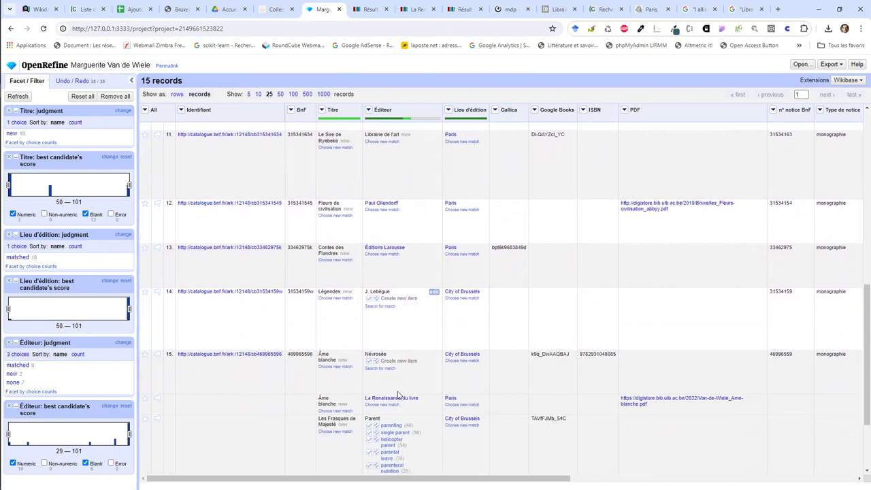
Step: Search Wikidata for a match for Névrosée and cancel when nothing suitable appears
{"action": "left_click", "coordinate": [371, 367]}
{"action": "left_click", "coordinate": [482, 201]}
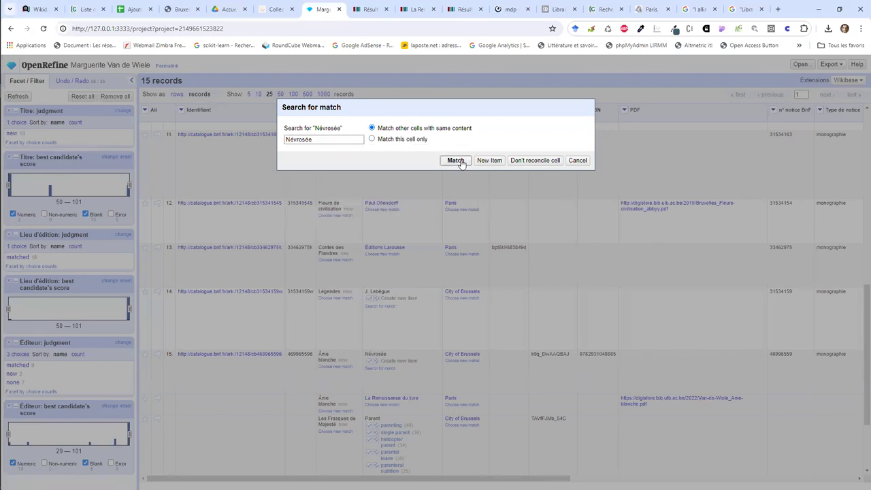
{"action": "left_click", "coordinate": [577, 161]}
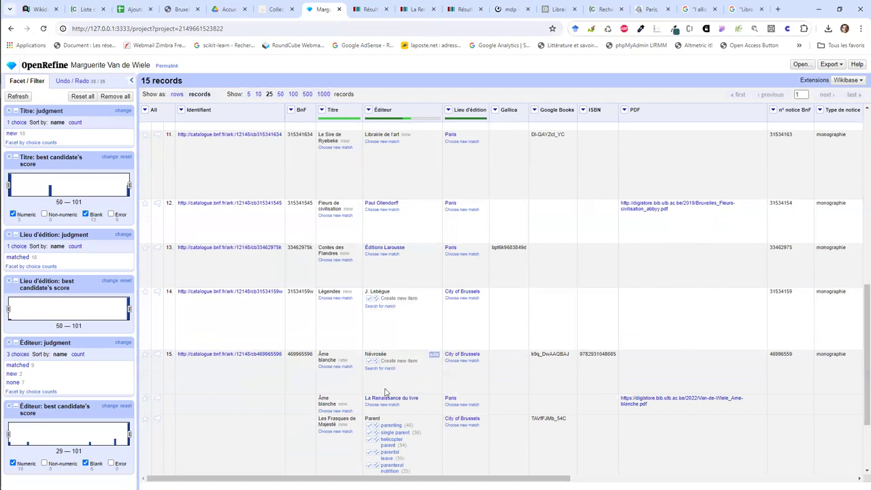
Step: Set row 15's Éditeur 'Névrosée' to 'Create new item'
{"action": "left_click", "coordinate": [368, 361]}
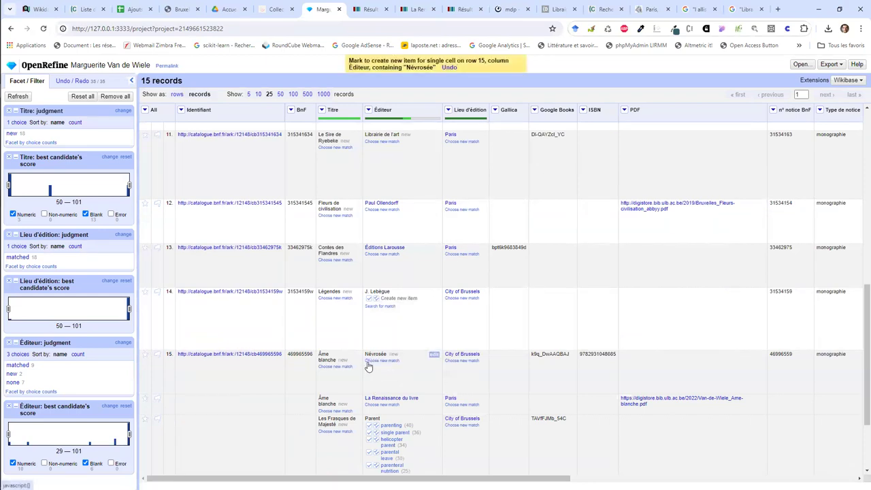
{"action": "mouse_move", "coordinate": [400, 433]}
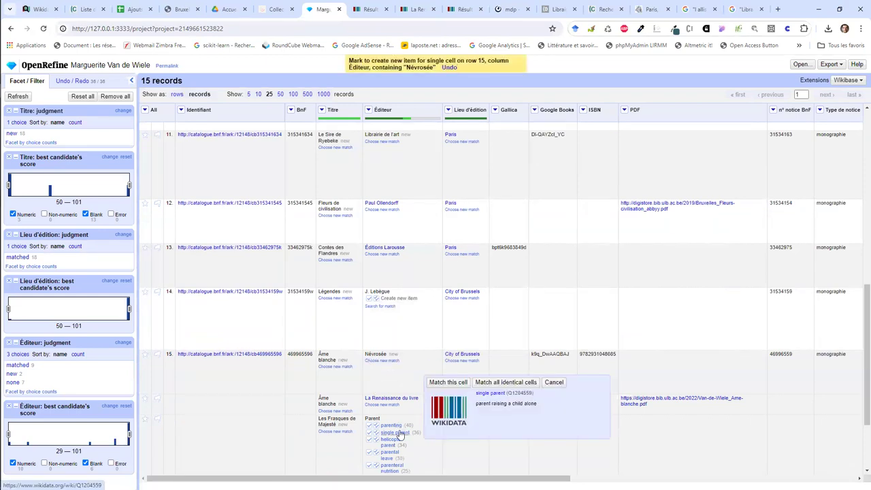
{"action": "scroll", "coordinate": [398, 412], "scroll_direction": "down", "scroll_amount": 3}
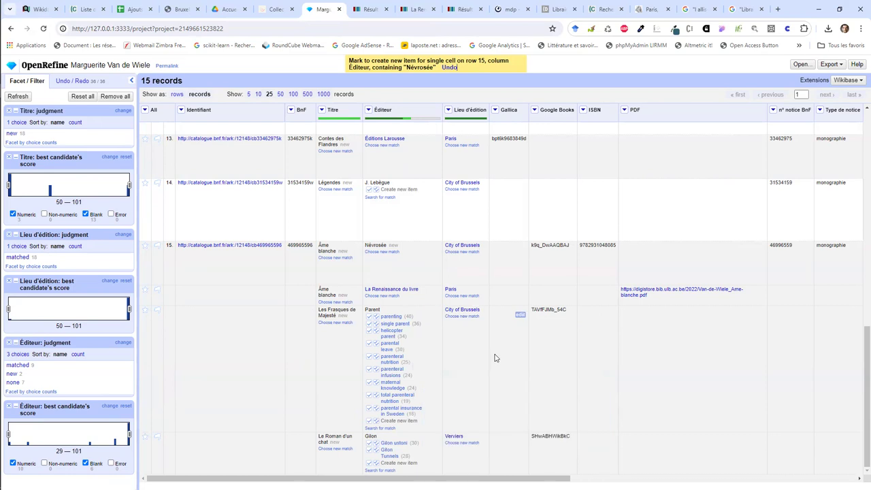
{"action": "scroll", "coordinate": [495, 358], "scroll_direction": "up", "scroll_amount": 5}
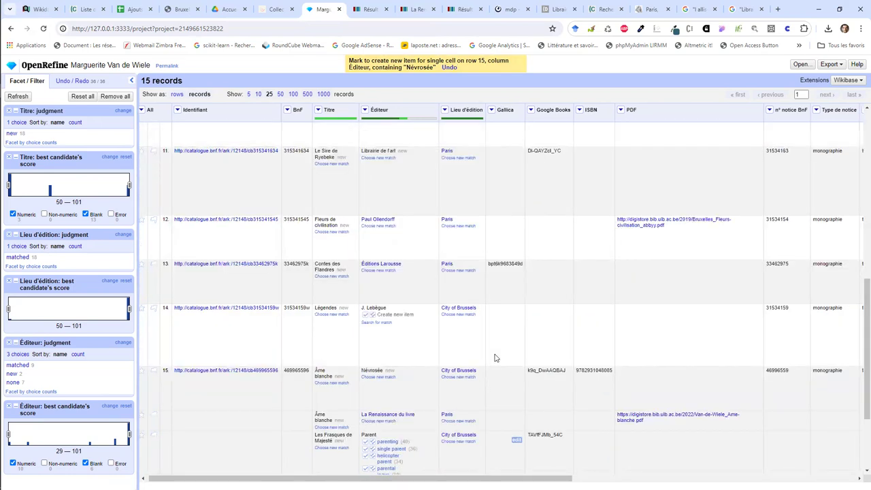
{"action": "scroll", "coordinate": [496, 357], "scroll_direction": "up", "scroll_amount": 3}
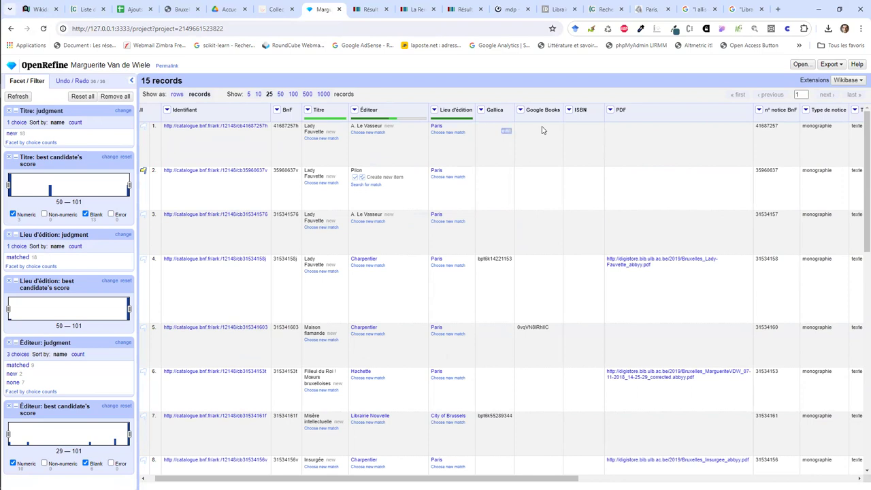
Step: Launch Upload edits to Wikibase for the 15-record reconciled project from the Wikibase menu
{"action": "left_click", "coordinate": [841, 81]}
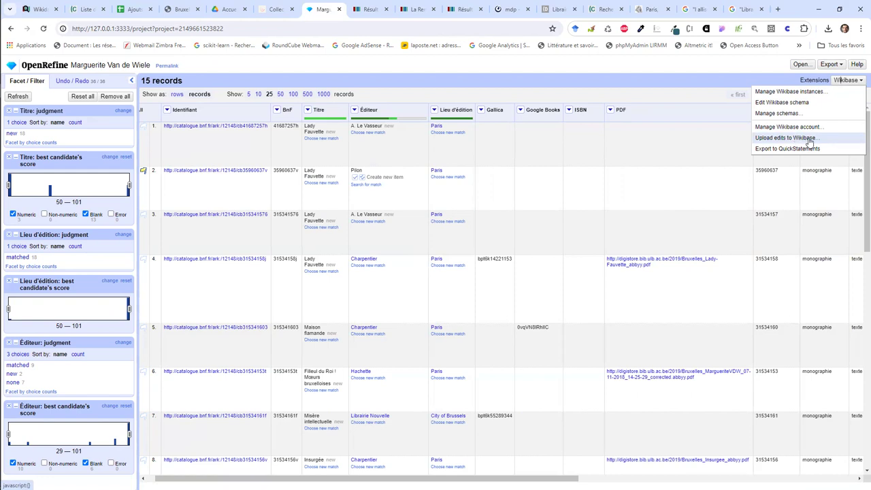
{"action": "left_click", "coordinate": [808, 139]}
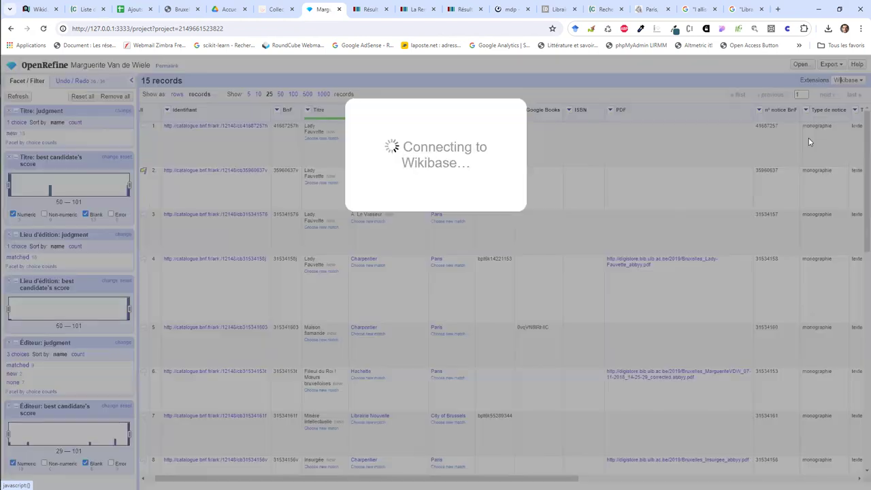
Step: Log in with the Wikidata account username and password, then dismiss Chrome's save-password popup
{"action": "left_click", "coordinate": [467, 152]}
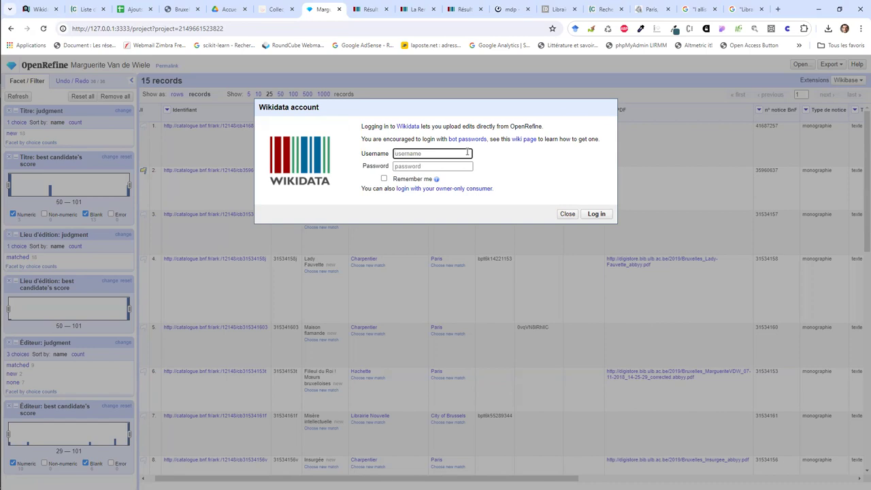
{"action": "type", "text": "LeDeuxiemeTex"}
{"action": "key", "text": "ctrl+a"}
{"action": "type", "text": "FreeCorp"}
{"action": "key", "text": "Tab"}
{"action": "type", "text": "a"}
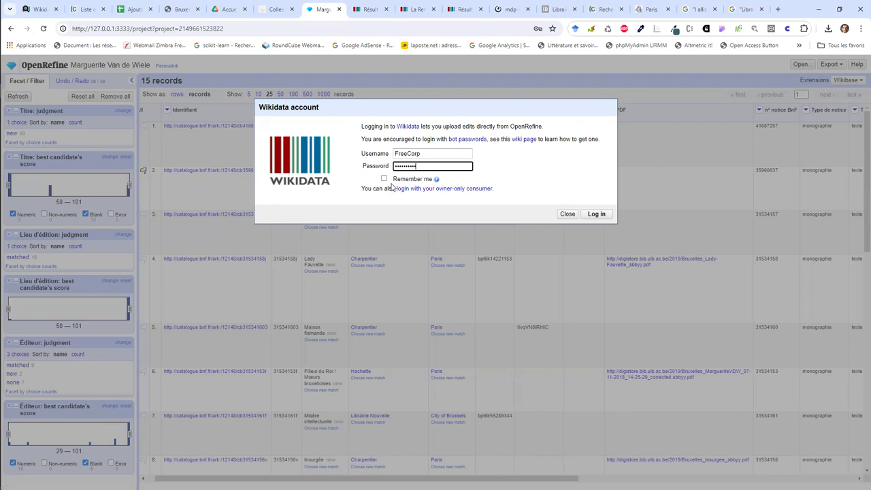
{"action": "left_click", "coordinate": [591, 214]}
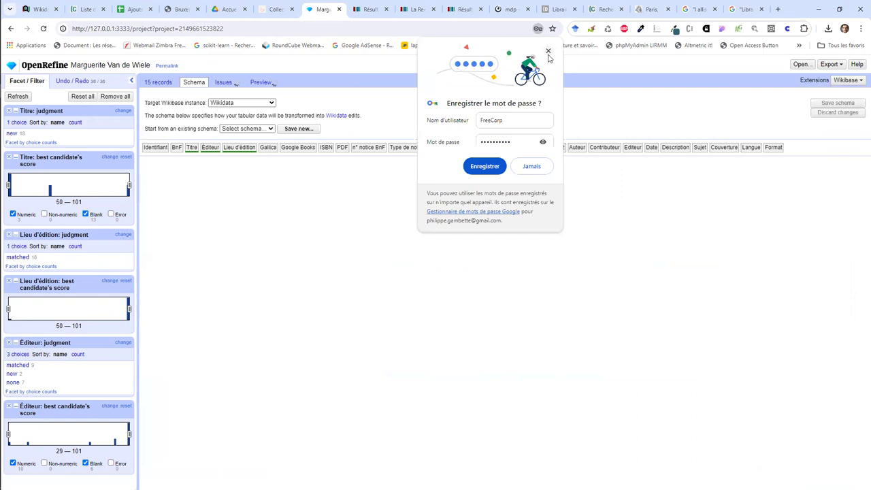
{"action": "left_click", "coordinate": [547, 53]}
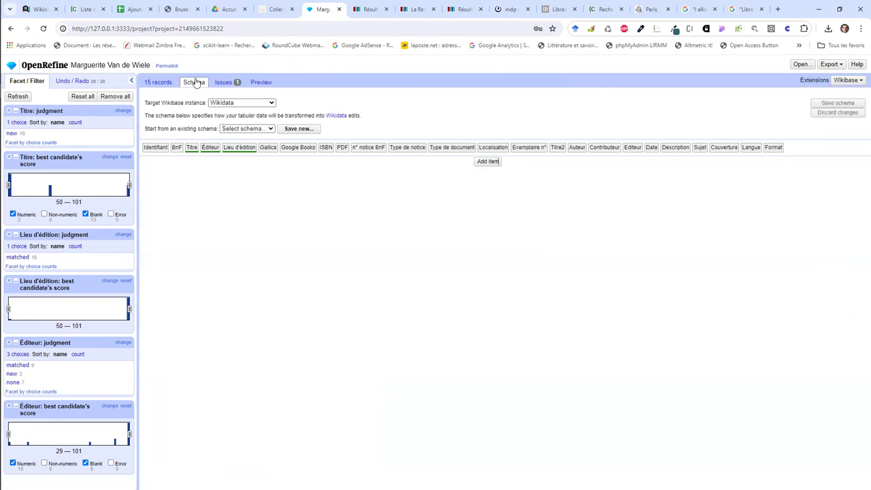
Step: Add a schema item with nature of statement = version, edition or translation
{"action": "left_click", "coordinate": [487, 162]}
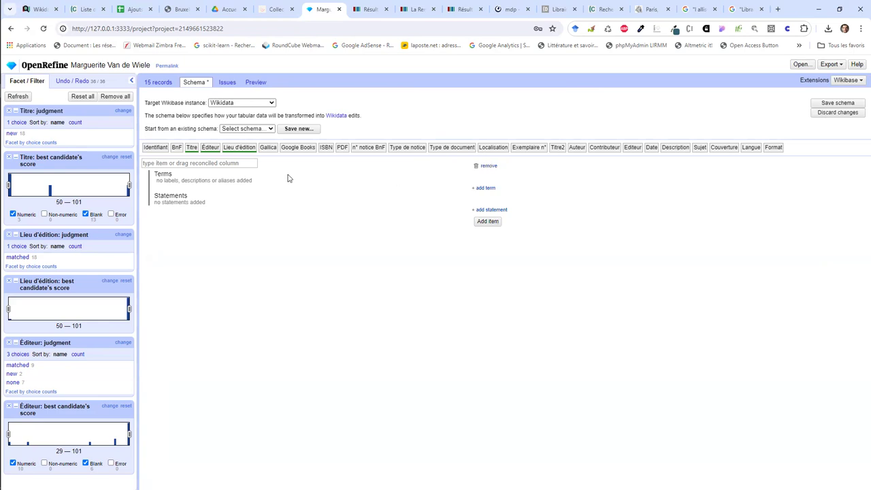
{"action": "left_click", "coordinate": [218, 165]}
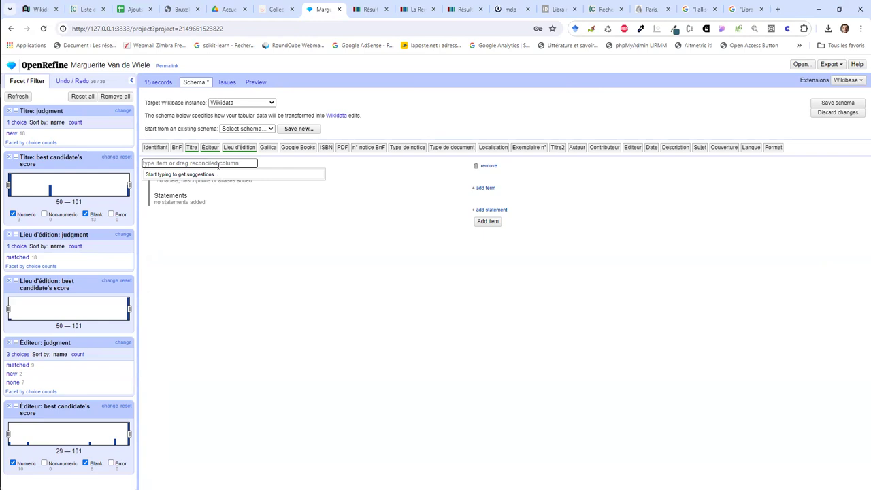
{"action": "type", "text": "nature"}
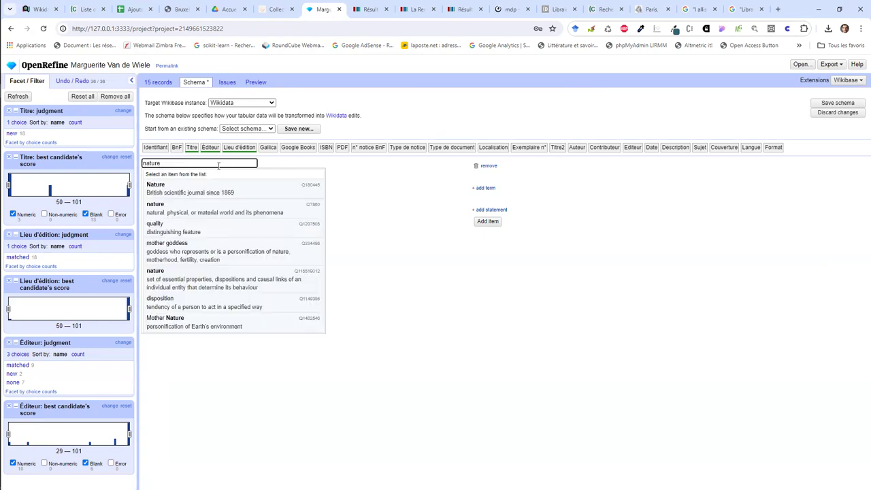
{"action": "key", "text": "ctrl+a"}
{"action": "key", "text": "BackSpace"}
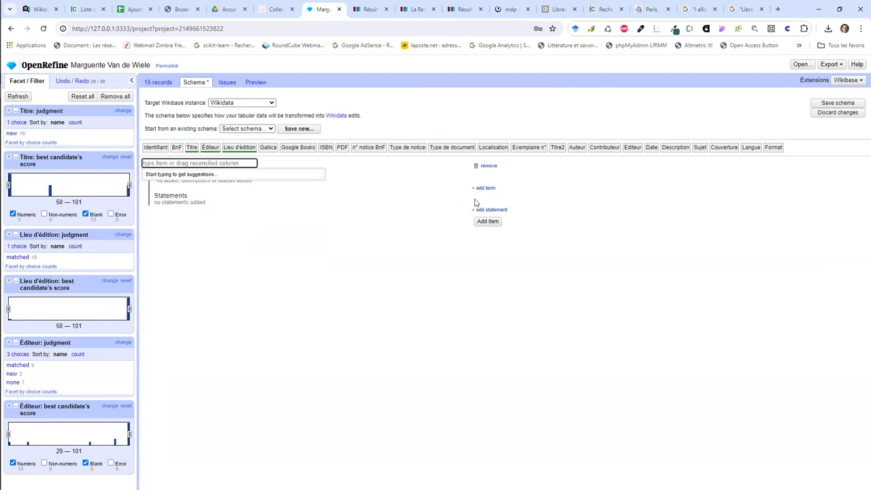
{"action": "left_click", "coordinate": [486, 210]}
{"action": "type", "text": "nature"}
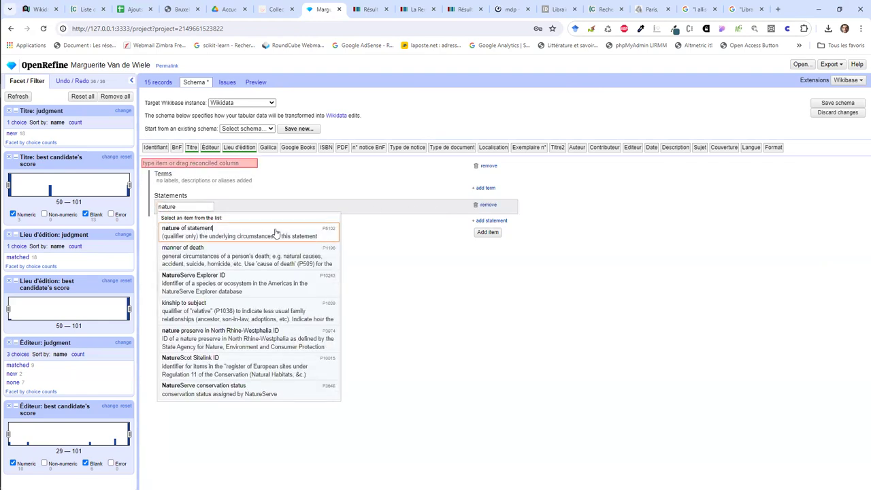
{"action": "left_click", "coordinate": [276, 234]}
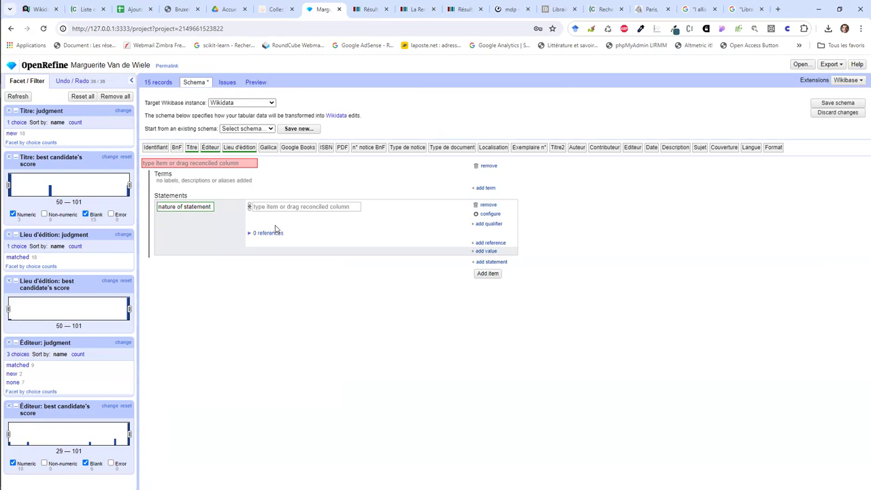
{"action": "left_click", "coordinate": [270, 206]}
{"action": "type", "text": "version, edi"}
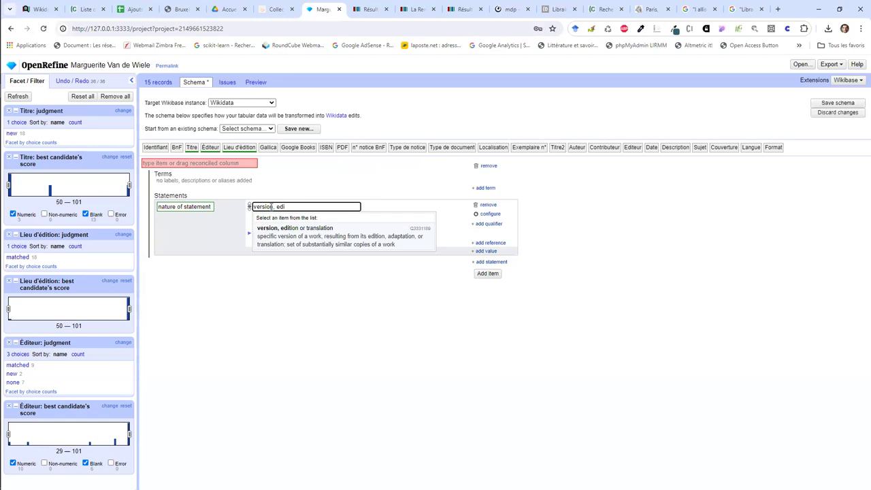
{"action": "left_click", "coordinate": [272, 230]}
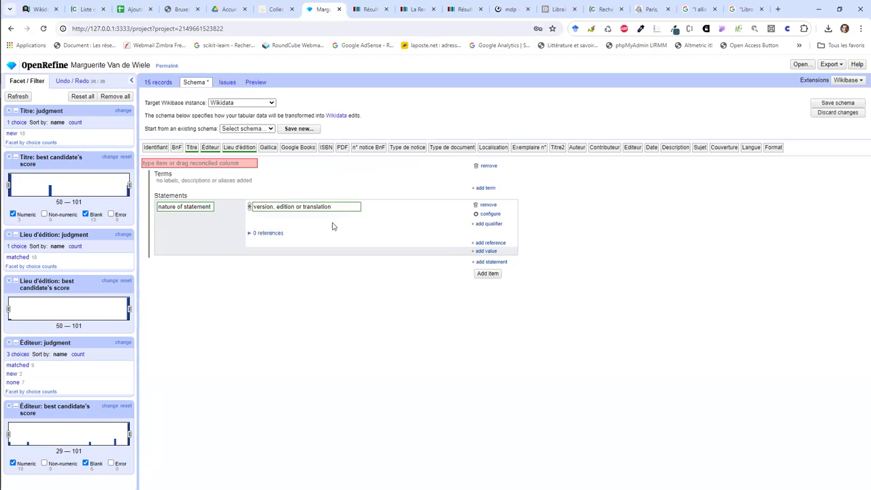
Step: Add an author statement set to Marguerite Van de Wiele
{"action": "left_click", "coordinate": [490, 262]}
{"action": "type", "text": "author"}
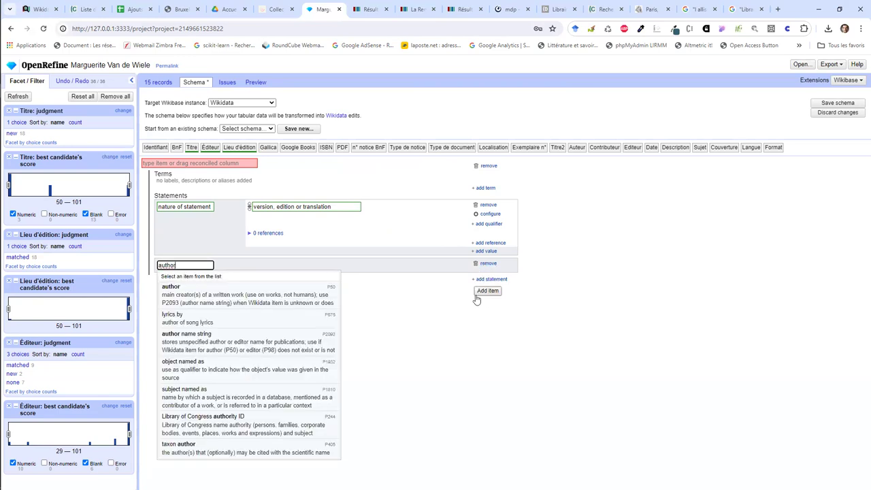
{"action": "left_click", "coordinate": [292, 308]}
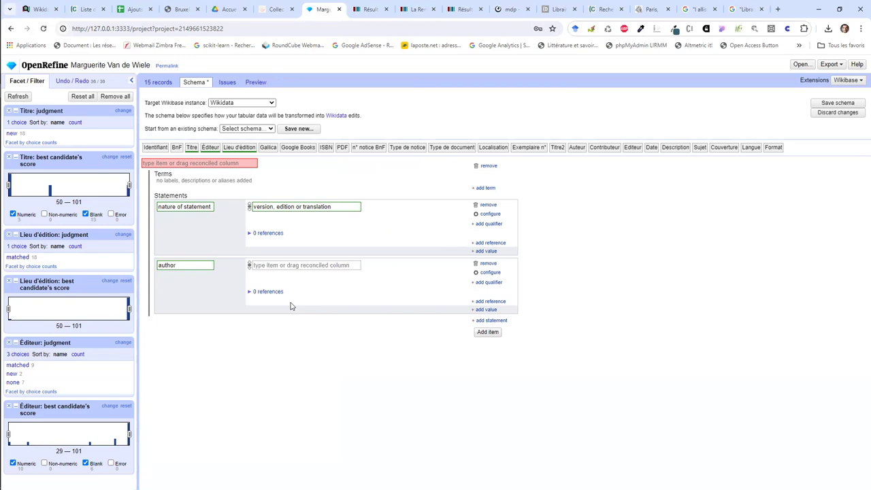
{"action": "left_click", "coordinate": [295, 265]}
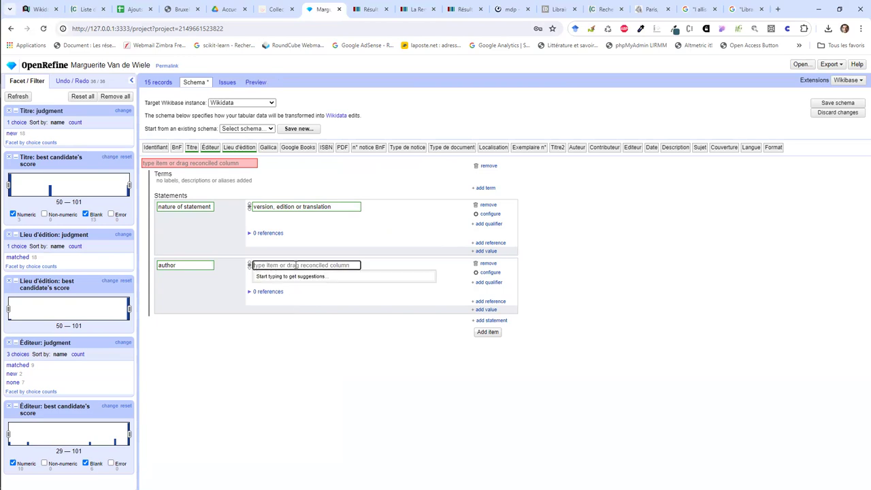
{"action": "type", "text": "Marguerite "}
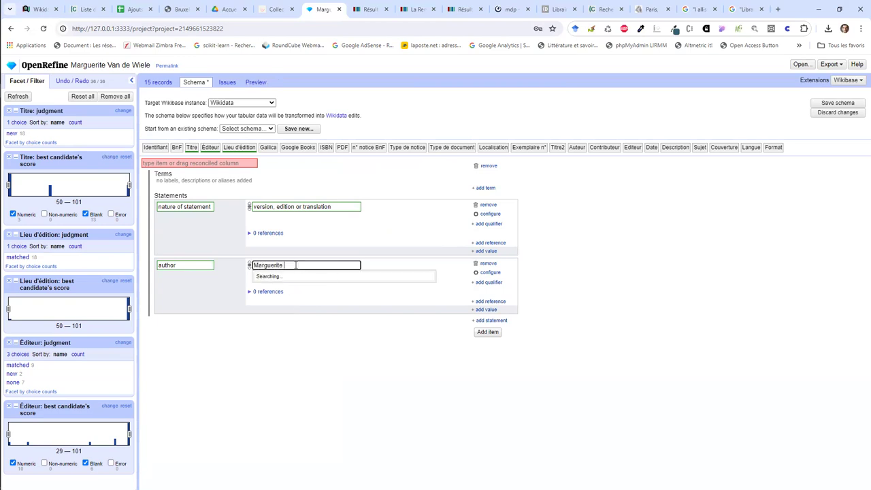
{"action": "type", "text": "Van de W"}
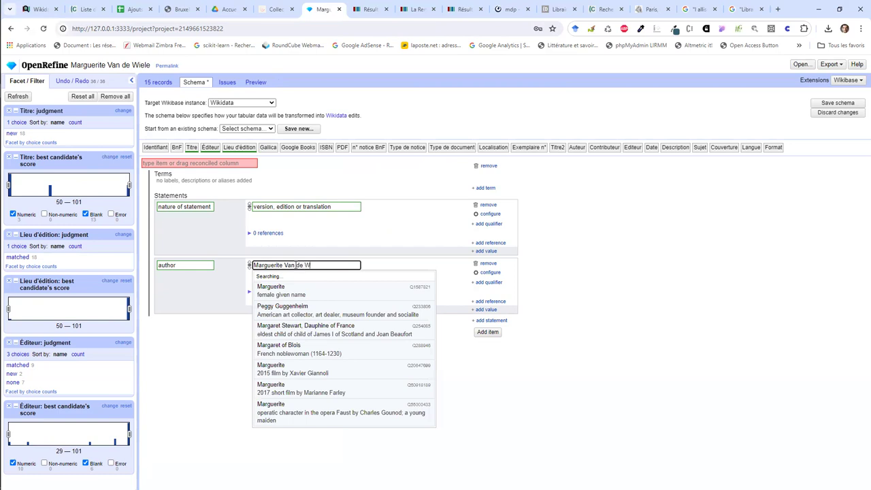
{"action": "type", "text": "i"}
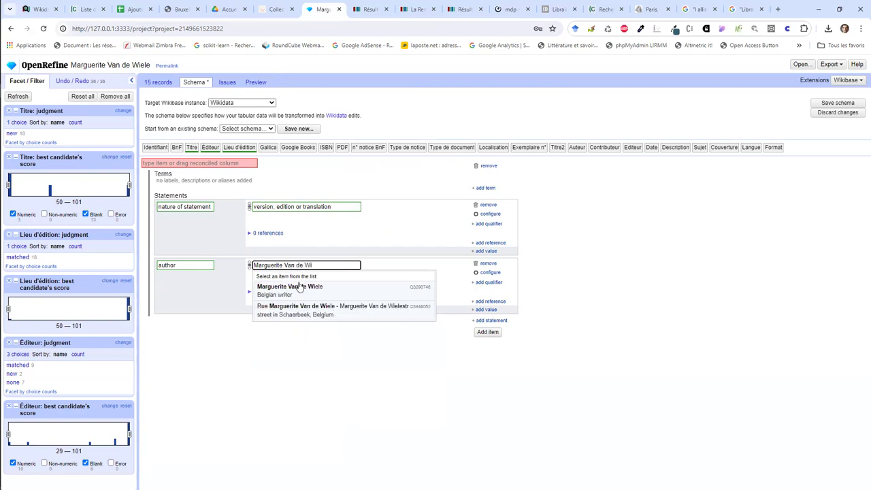
{"action": "left_click", "coordinate": [298, 290]}
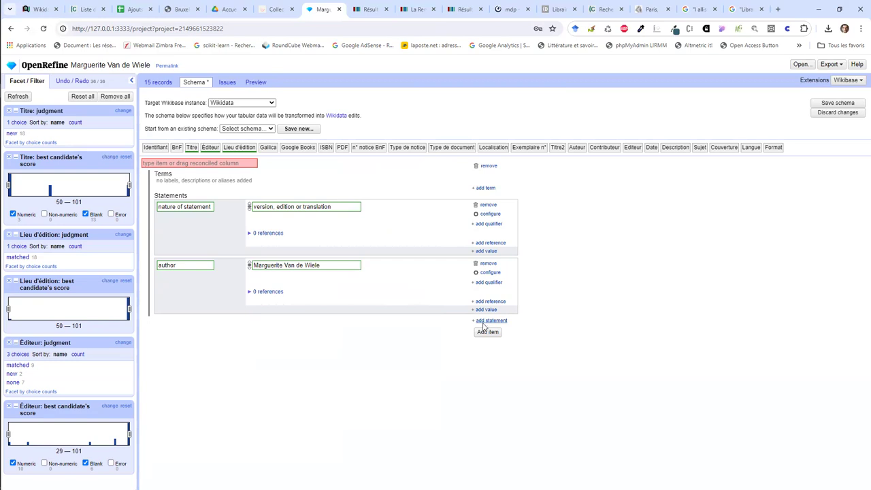
{"action": "left_click", "coordinate": [206, 164]}
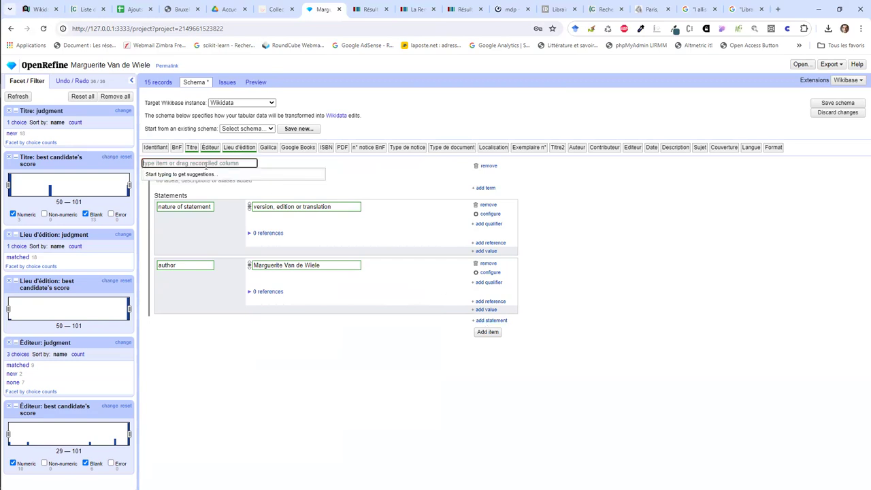
Step: Base the item on the Titre column and give it a French label from Titre
{"action": "left_click_drag", "start_coordinate": [193, 148], "coordinate": [191, 166]}
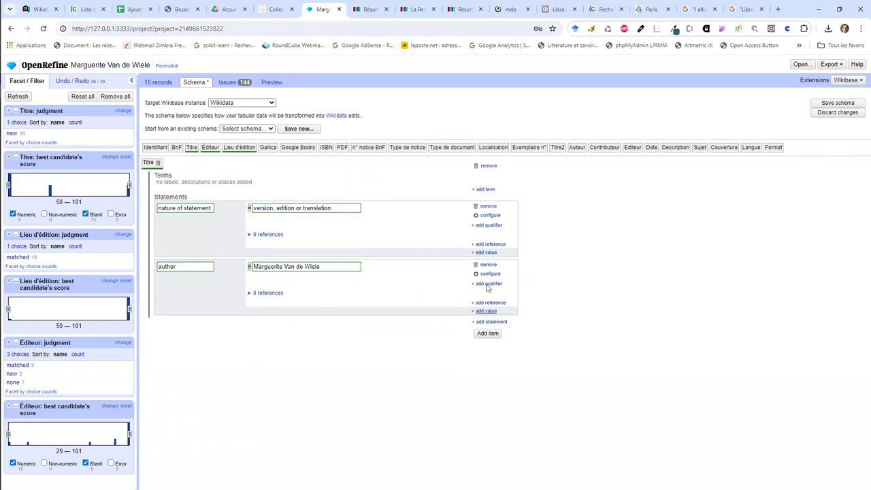
{"action": "left_click", "coordinate": [484, 189]}
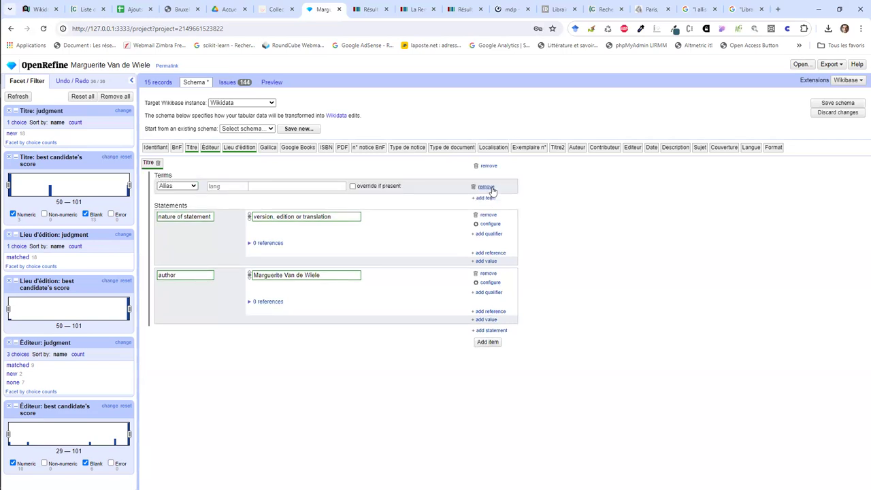
{"action": "left_click", "coordinate": [190, 186]}
{"action": "left_click", "coordinate": [187, 194]}
{"action": "left_click", "coordinate": [227, 186]}
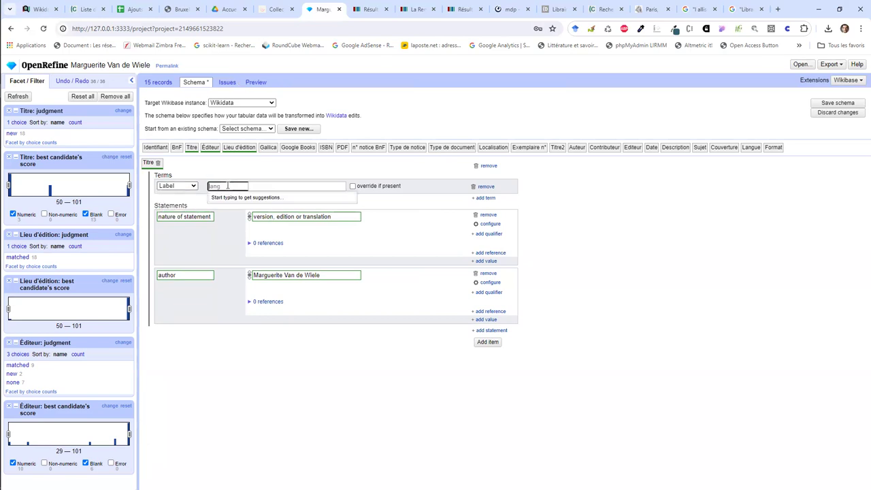
{"action": "type", "text": "fr"}
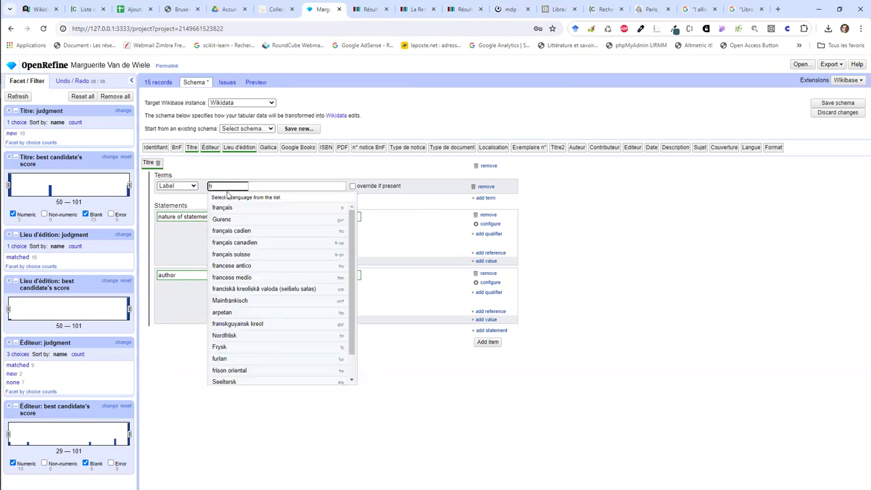
{"action": "left_click", "coordinate": [229, 214]}
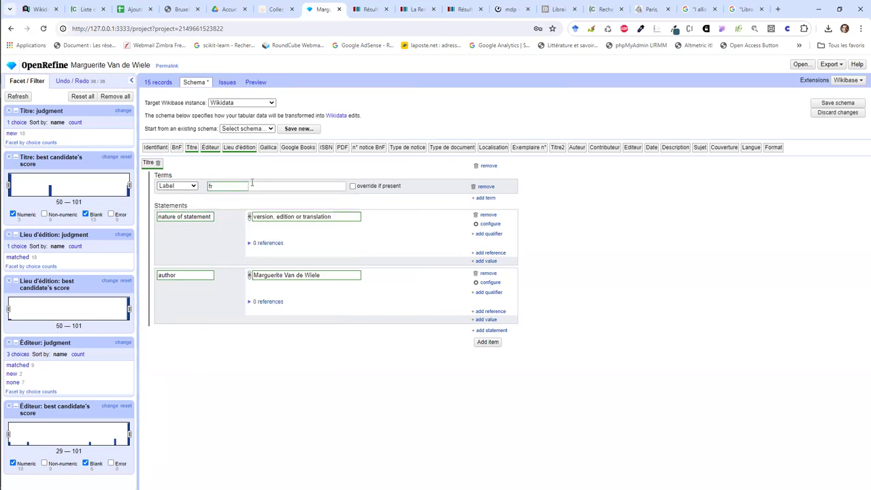
{"action": "left_click_drag", "start_coordinate": [192, 148], "coordinate": [266, 184]}
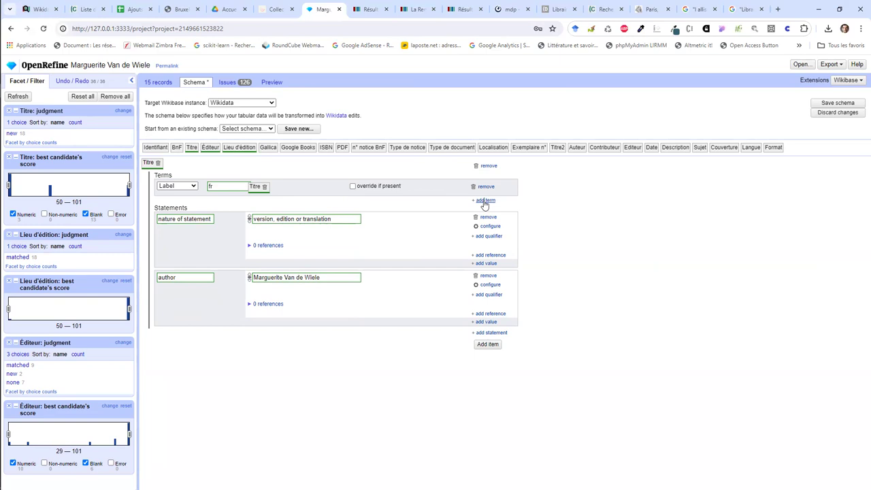
Step: Add a French (fr) description term and begin typing its text
{"action": "left_click", "coordinate": [484, 200]}
{"action": "left_click", "coordinate": [185, 203]}
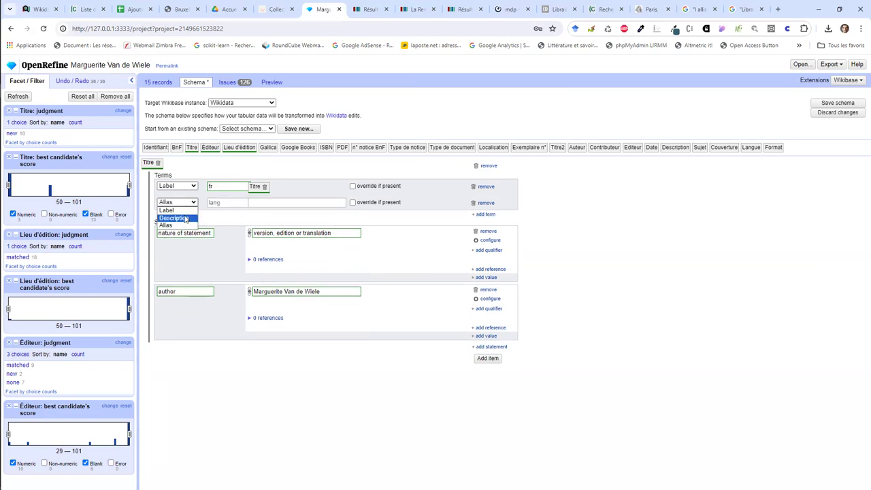
{"action": "left_click", "coordinate": [184, 218]}
{"action": "left_click", "coordinate": [215, 203]}
{"action": "type", "text": "fr"}
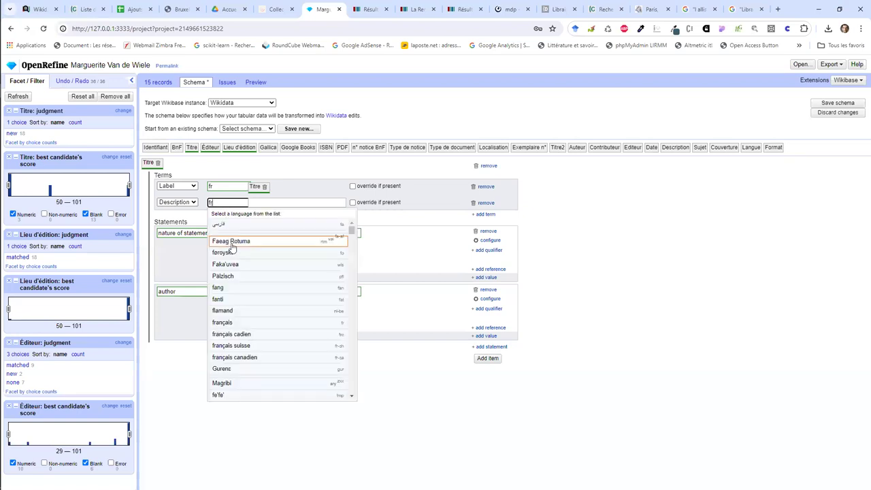
{"action": "left_click", "coordinate": [238, 322]}
{"action": "left_click", "coordinate": [257, 204]}
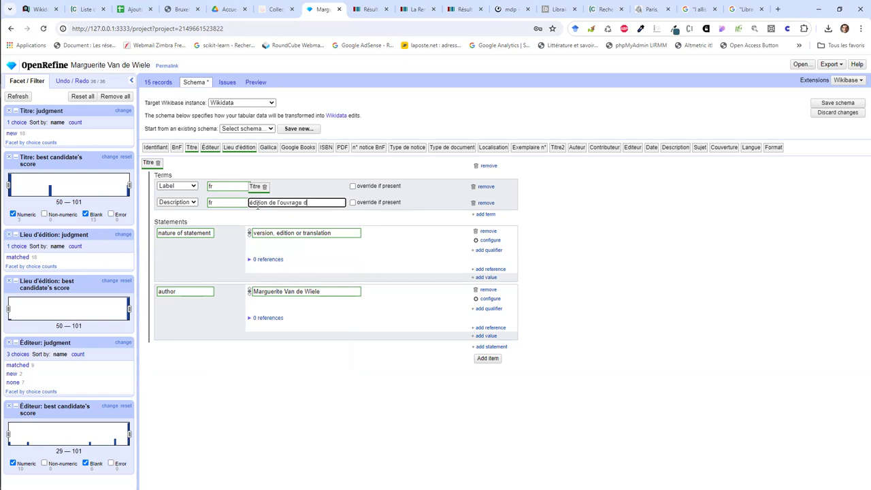
{"action": "key", "text": "BackSpace"}
{"action": "key", "text": "BackSpace"}
{"action": "key", "text": "BackSpace"}
{"action": "key", "text": "BackSpace"}
{"action": "key", "text": "BackSpace"}
{"action": "key", "text": "BackSpace"}
{"action": "key", "text": "BackSpace"}
{"action": "key", "text": "BackSpace"}
{"action": "key", "text": "BackSpace"}
{"action": "key", "text": "BackSpace"}
{"action": "key", "text": "BackSpace"}
{"action": "left_click", "coordinate": [140, 9]}
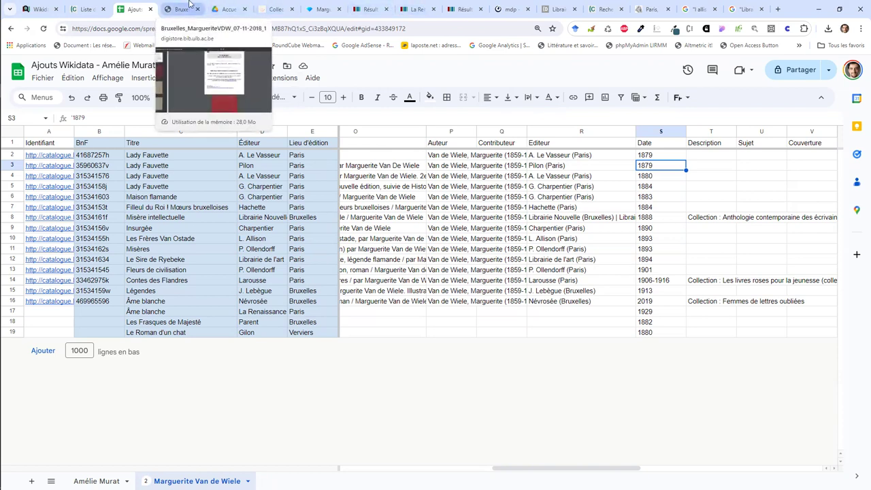
Step: Glance at the Marguerite Van de Wiele editions sheet, then return to the OpenRefine schema
{"action": "left_click", "coordinate": [322, 5]}
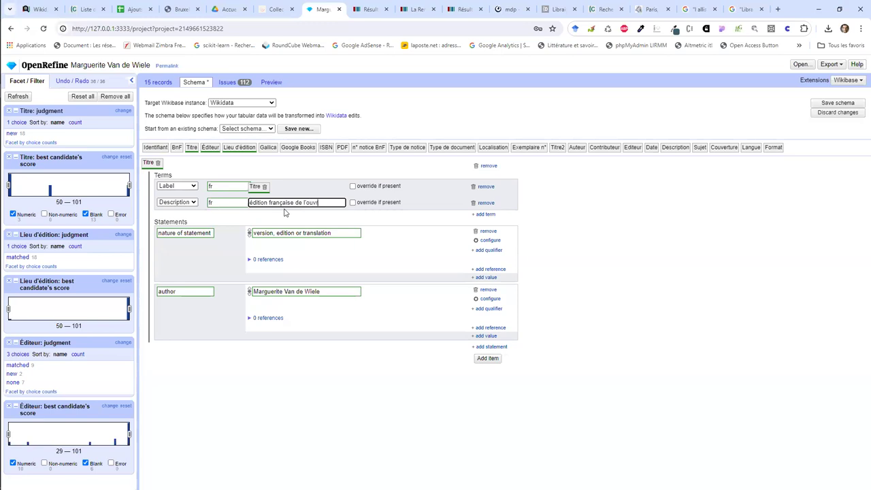
Step: Finish the French description ending 'Marguerite Van de Wiele' and discard a stray empty item
{"action": "type", "text": "arguerite Van de Wiele"}
{"action": "left_click", "coordinate": [484, 358]}
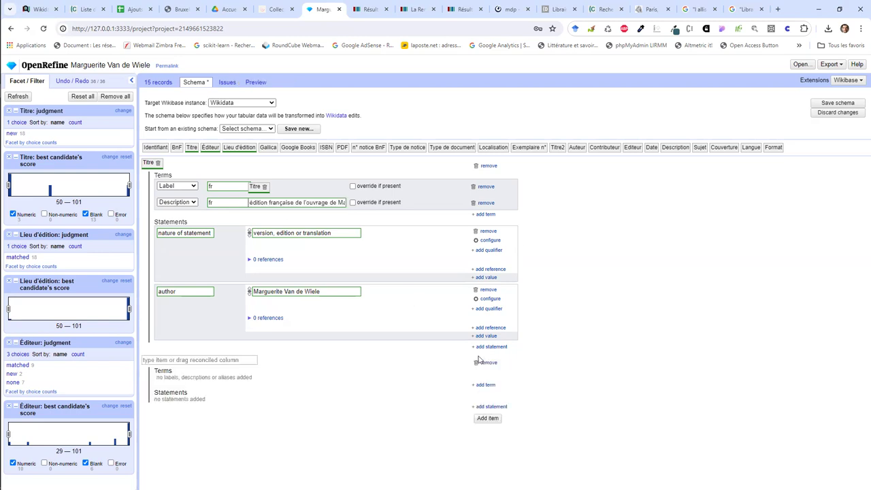
{"action": "left_click", "coordinate": [486, 362]}
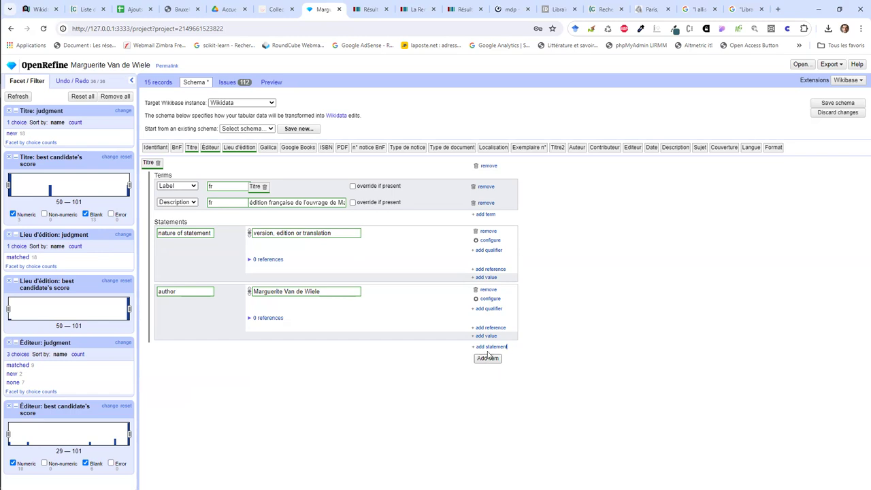
Step: Add Gallica ID and Bibliothèque nationale de France ID statements from the Gallica and BnF columns
{"action": "left_click", "coordinate": [491, 347]}
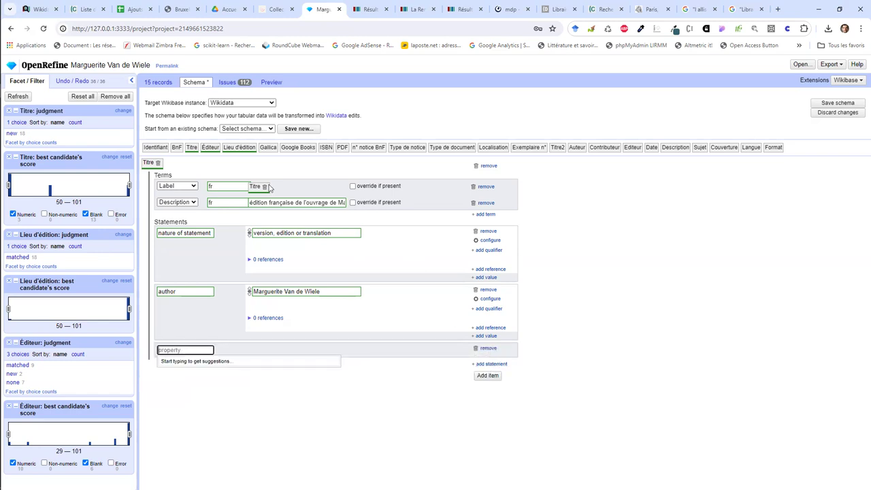
{"action": "type", "text": "G"}
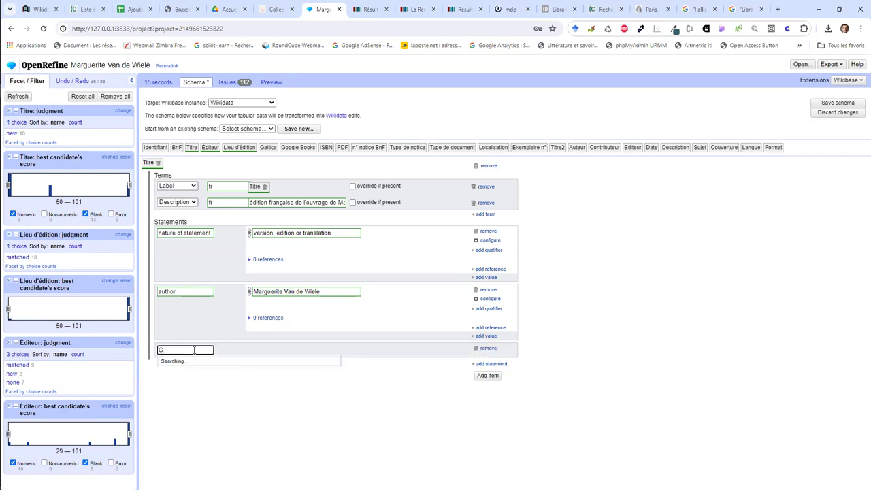
{"action": "type", "text": "allica"}
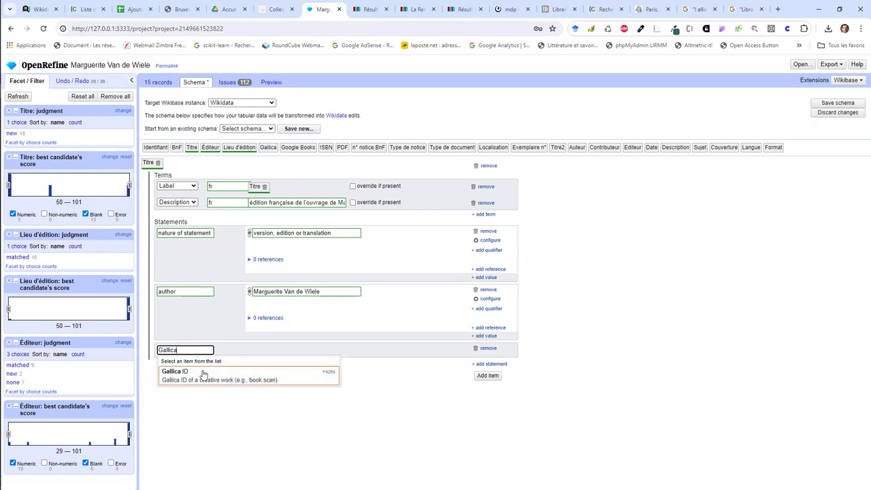
{"action": "left_click", "coordinate": [202, 370]}
{"action": "left_click_drag", "start_coordinate": [271, 149], "coordinate": [283, 353]}
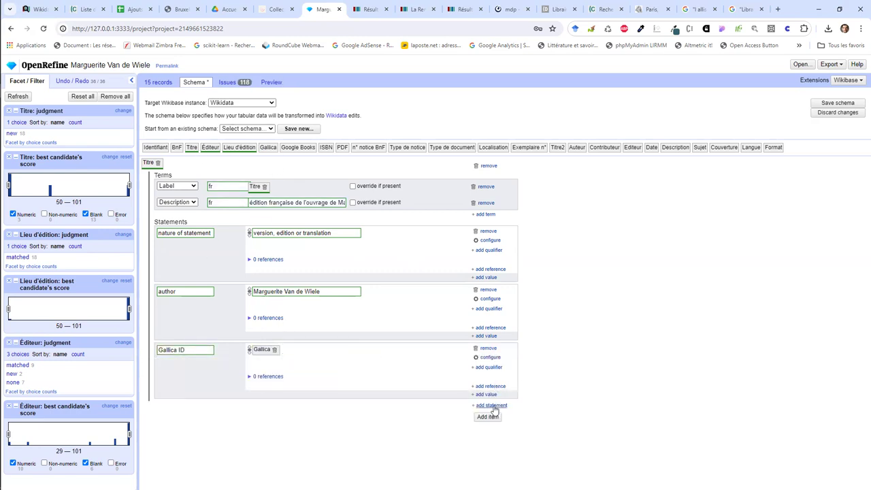
{"action": "left_click", "coordinate": [491, 405]}
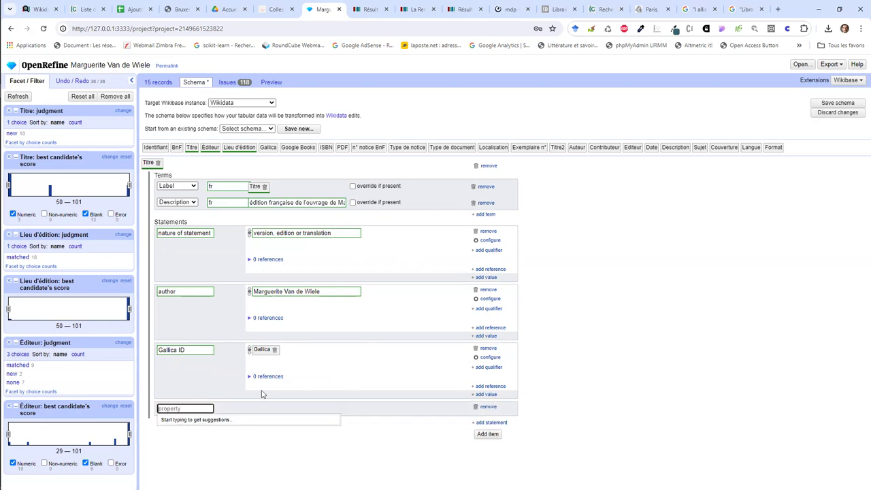
{"action": "type", "text": "BnF"}
{"action": "left_click", "coordinate": [247, 427]}
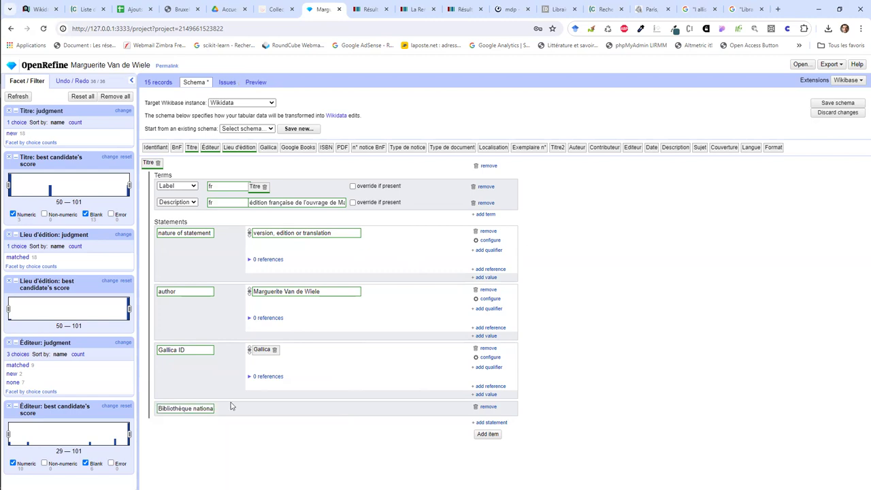
{"action": "left_click_drag", "start_coordinate": [177, 147], "coordinate": [295, 406]}
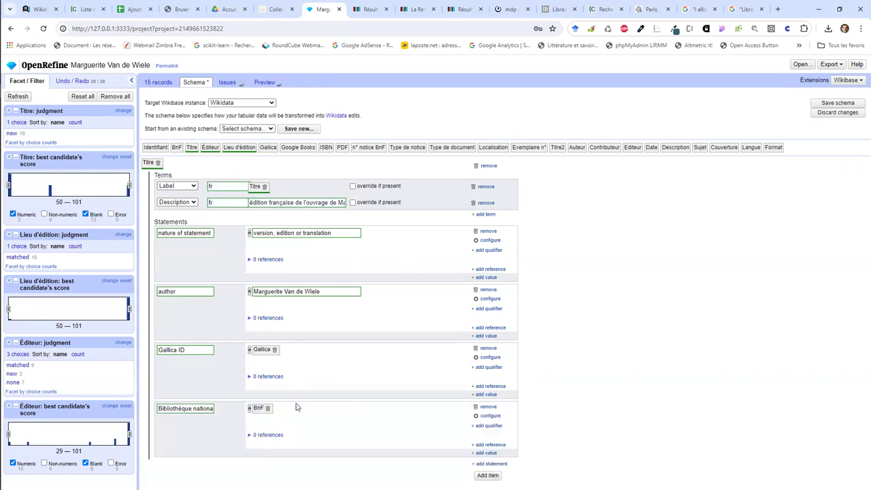
Step: Add a title statement in French (fr) whose text comes from the Titre column
{"action": "left_click", "coordinate": [487, 464]}
{"action": "type", "text": "titre"}
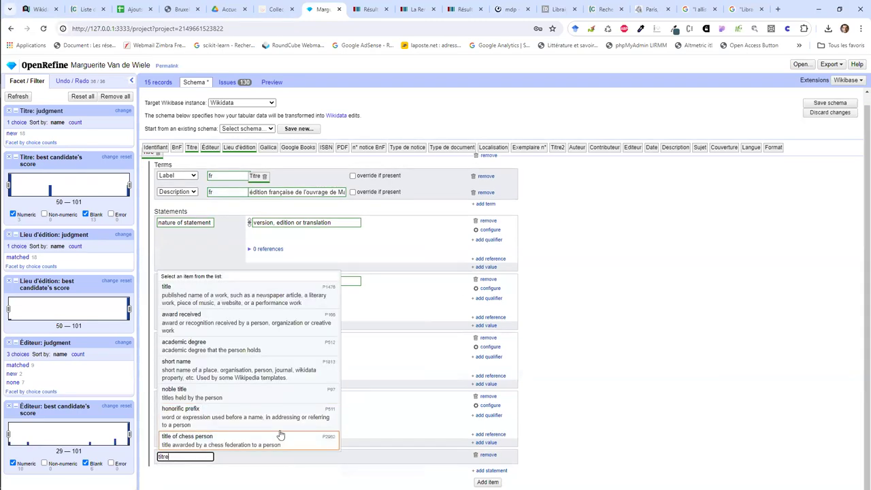
{"action": "left_click", "coordinate": [253, 302]}
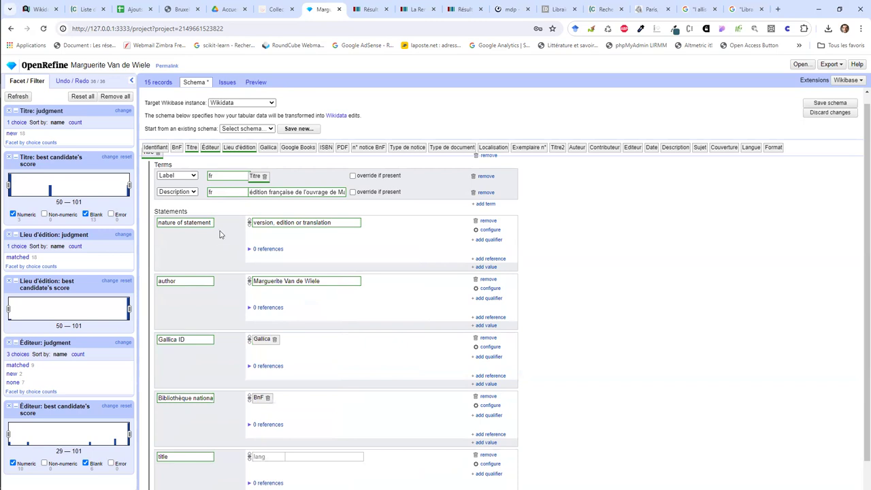
{"action": "left_click", "coordinate": [306, 453]}
{"action": "scroll", "coordinate": [306, 457], "scroll_direction": "down", "scroll_amount": 1}
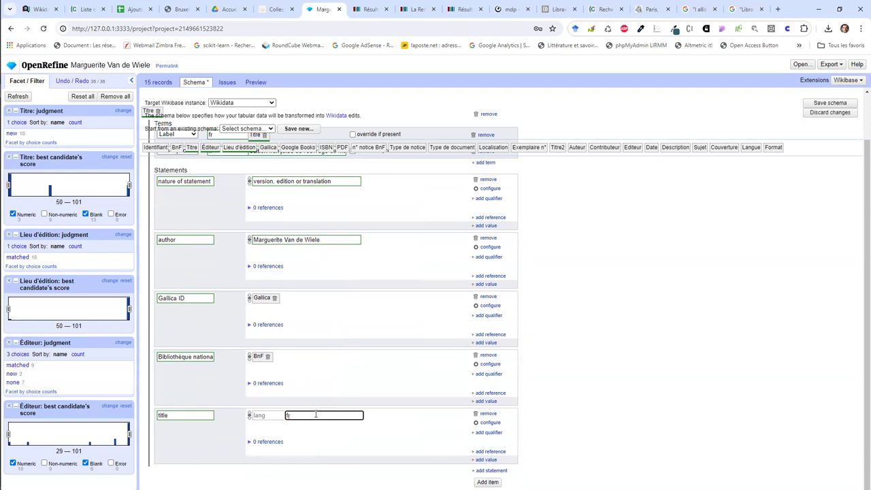
{"action": "left_click", "coordinate": [270, 418]}
{"action": "type", "text": "fr"}
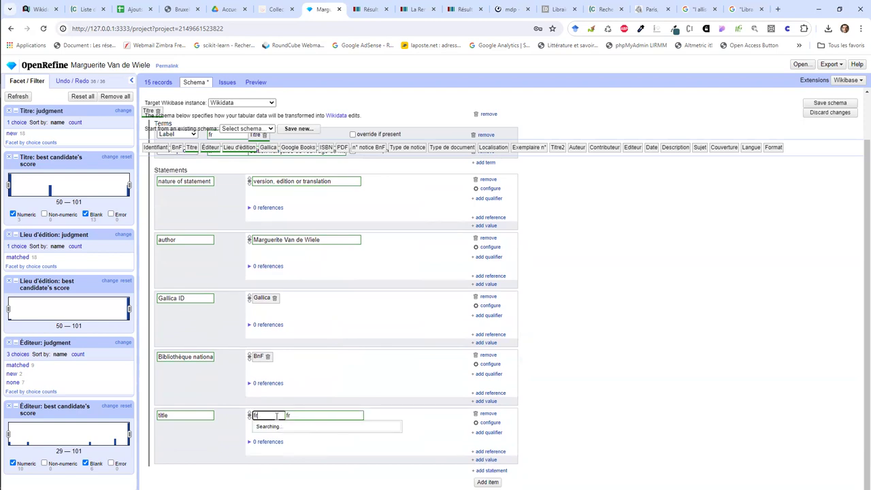
{"action": "left_click", "coordinate": [302, 235]}
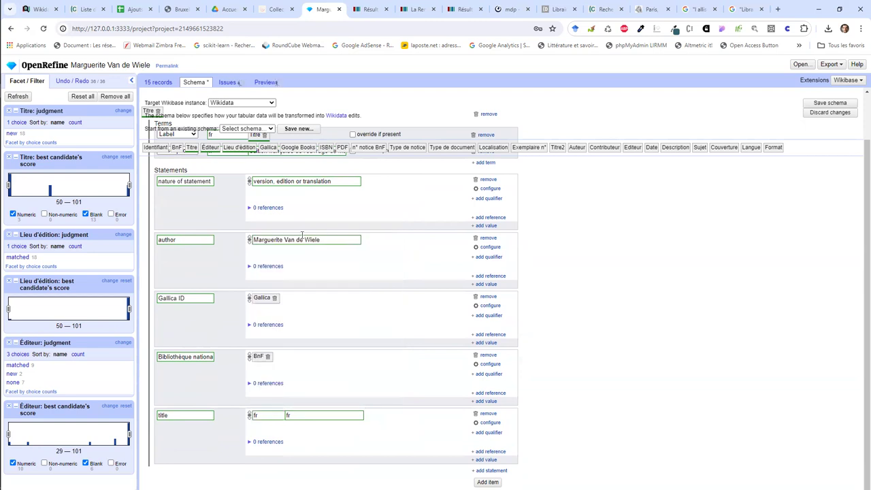
{"action": "left_click_drag", "start_coordinate": [193, 149], "coordinate": [298, 414]}
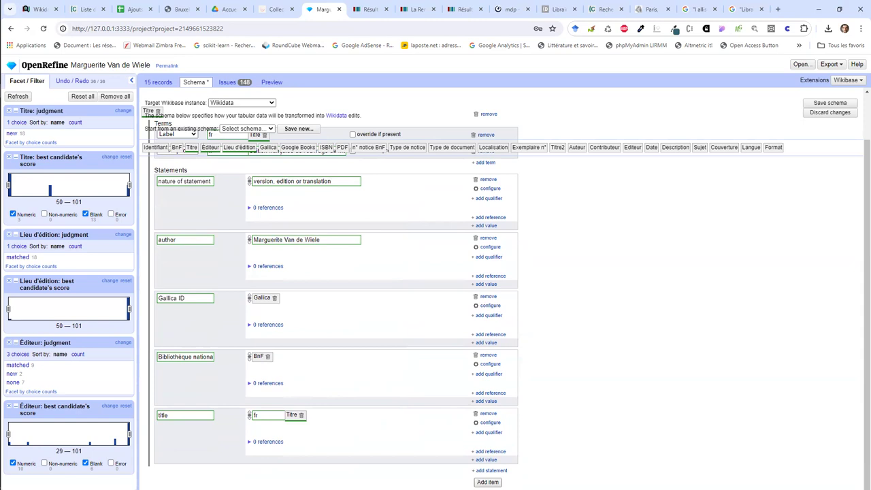
{"action": "left_click", "coordinate": [487, 481]}
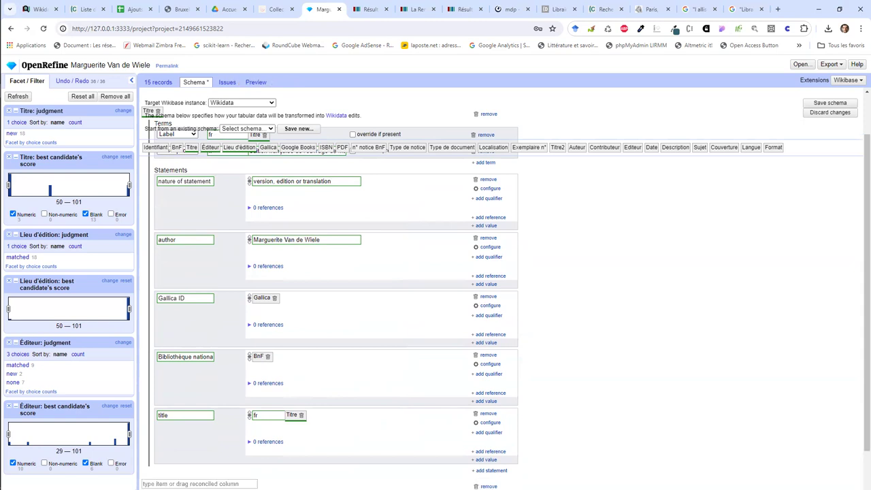
Step: Add a publication date statement from the Date column, matching by property and value
{"action": "left_click", "coordinate": [489, 470]}
{"action": "scroll", "coordinate": [326, 445], "scroll_direction": "down", "scroll_amount": 1}
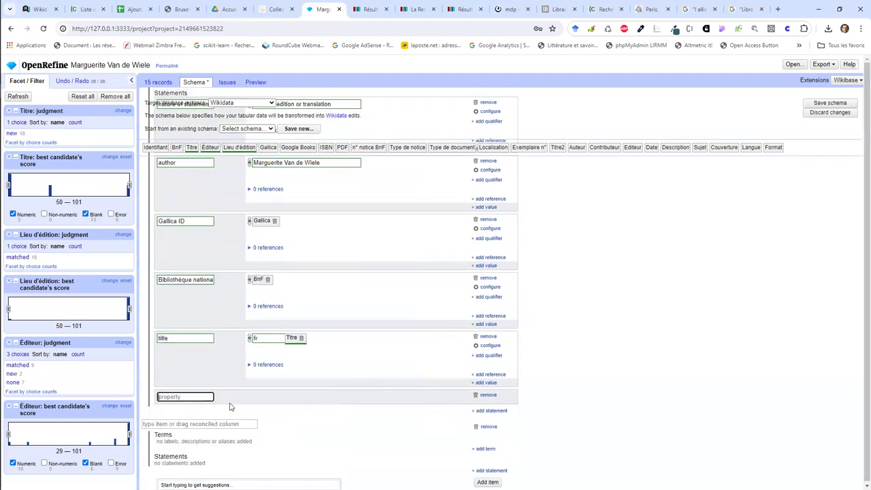
{"action": "type", "text": "publ"}
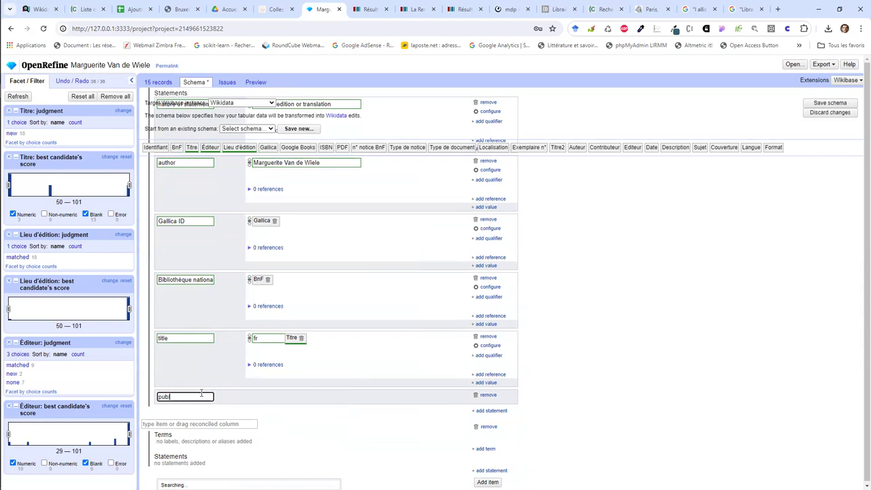
{"action": "type", "text": "ication date"}
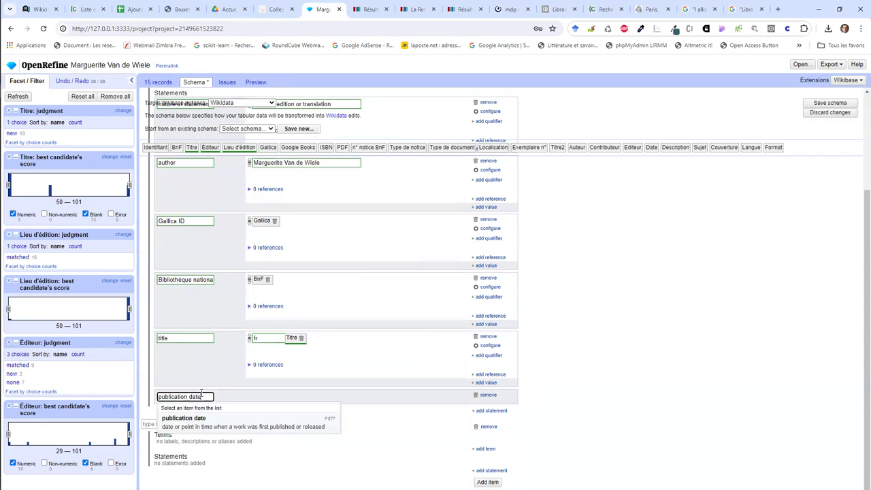
{"action": "left_click", "coordinate": [192, 416]}
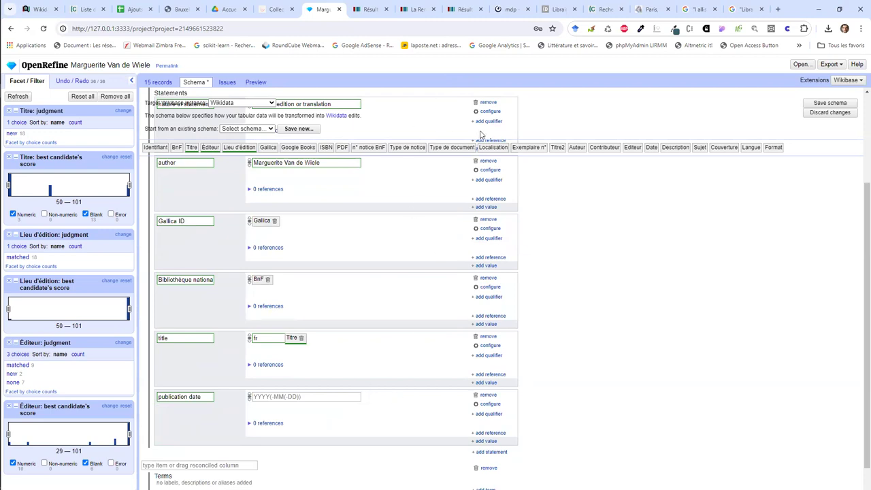
{"action": "left_click_drag", "start_coordinate": [653, 147], "coordinate": [334, 400]}
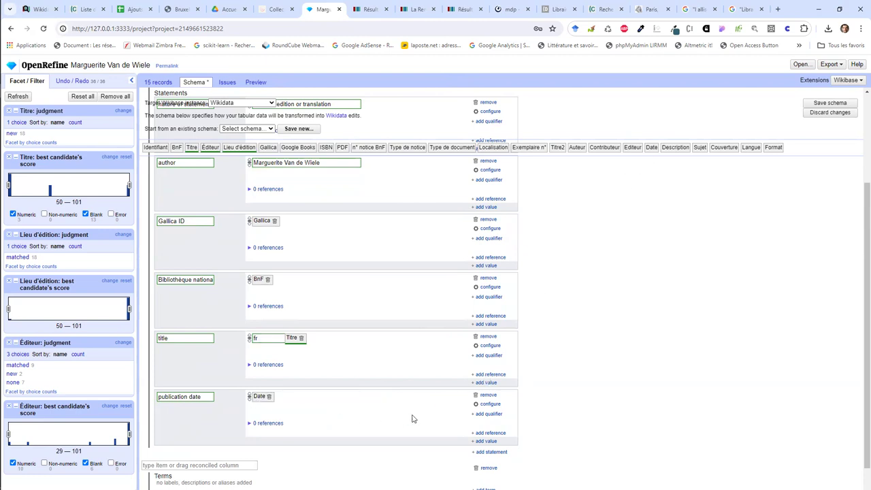
{"action": "left_click", "coordinate": [489, 404]}
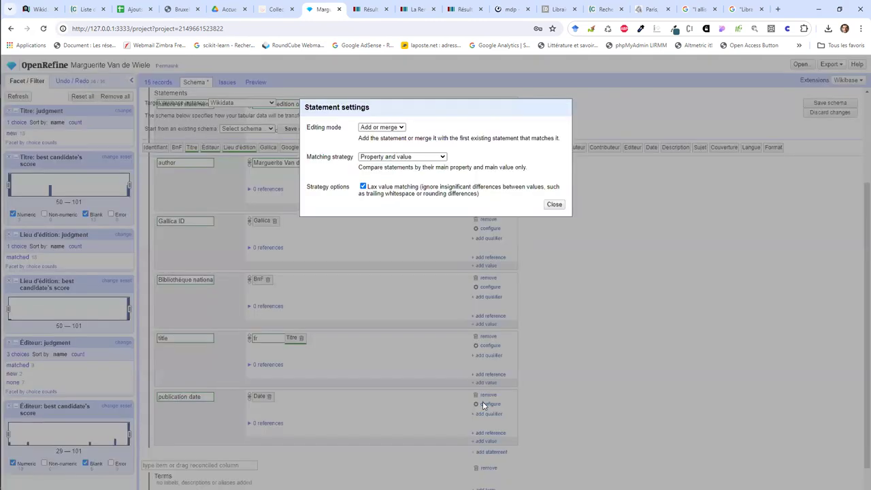
{"action": "left_click", "coordinate": [408, 157]}
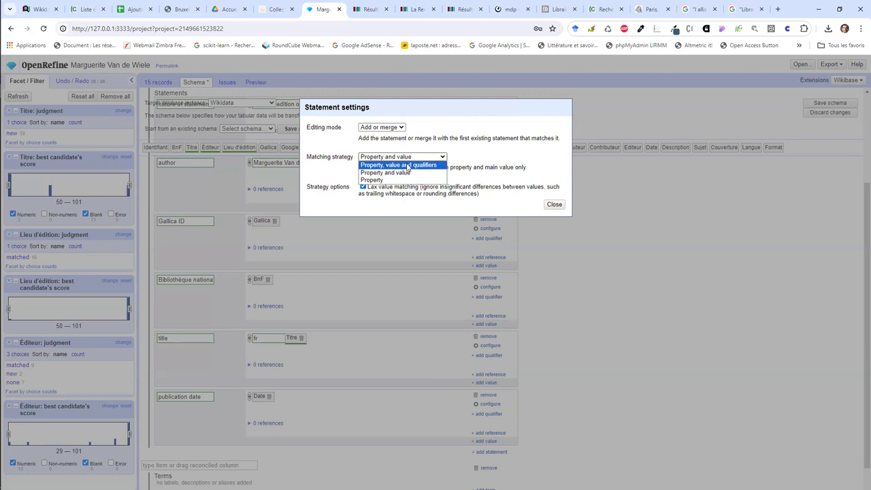
{"action": "left_click", "coordinate": [406, 172]}
{"action": "left_click", "coordinate": [554, 205]}
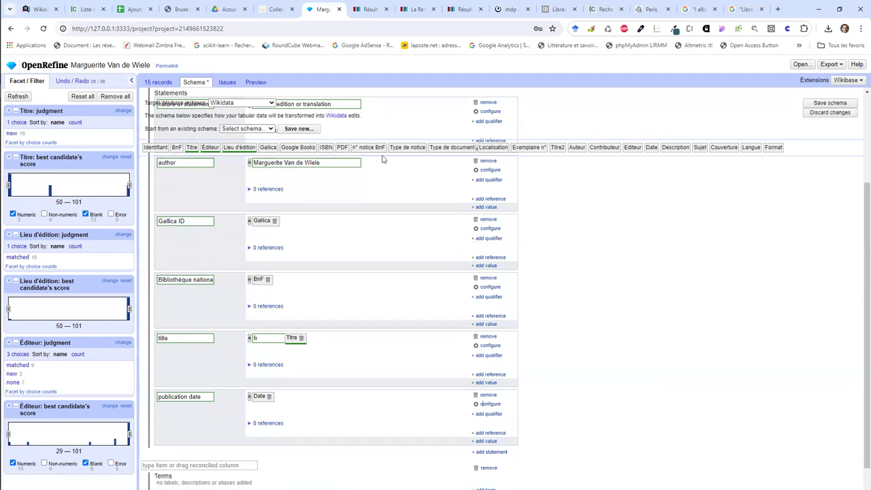
{"action": "left_click_drag", "start_coordinate": [308, 147], "coordinate": [326, 425]}
Step: Add a Google Books ID statement filled from the Google Books column
{"action": "left_click", "coordinate": [487, 451]}
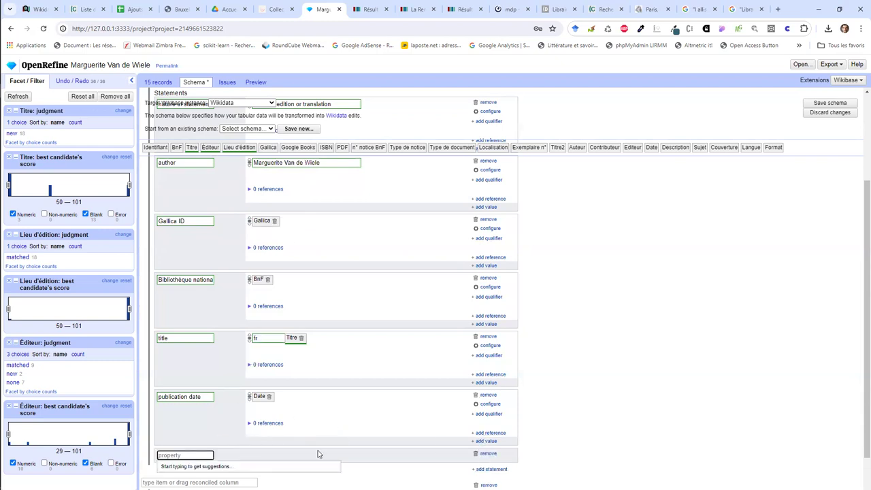
{"action": "type", "text": "Google Books"}
{"action": "scroll", "coordinate": [249, 450], "scroll_direction": "down", "scroll_amount": 1}
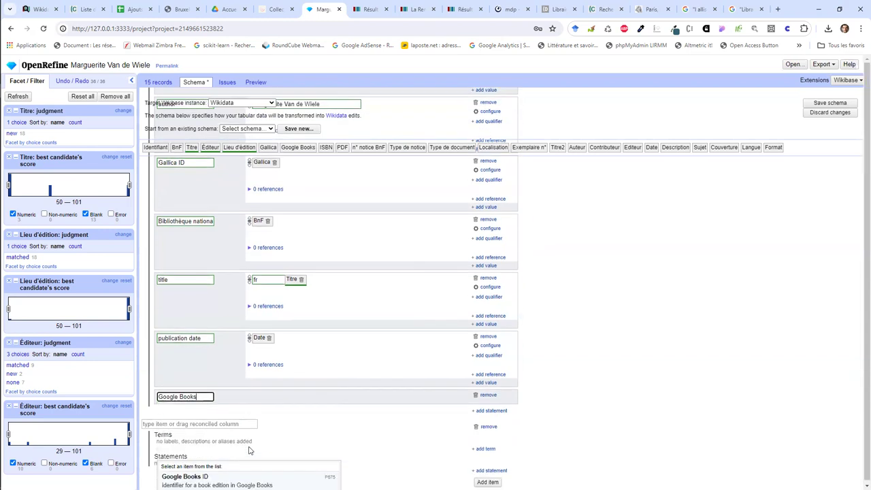
{"action": "left_click", "coordinate": [244, 476]}
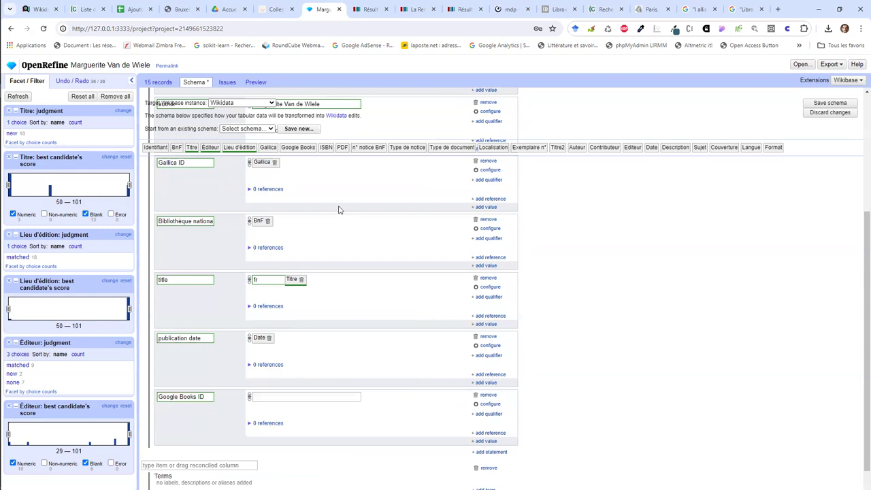
{"action": "left_click_drag", "start_coordinate": [310, 147], "coordinate": [314, 395]}
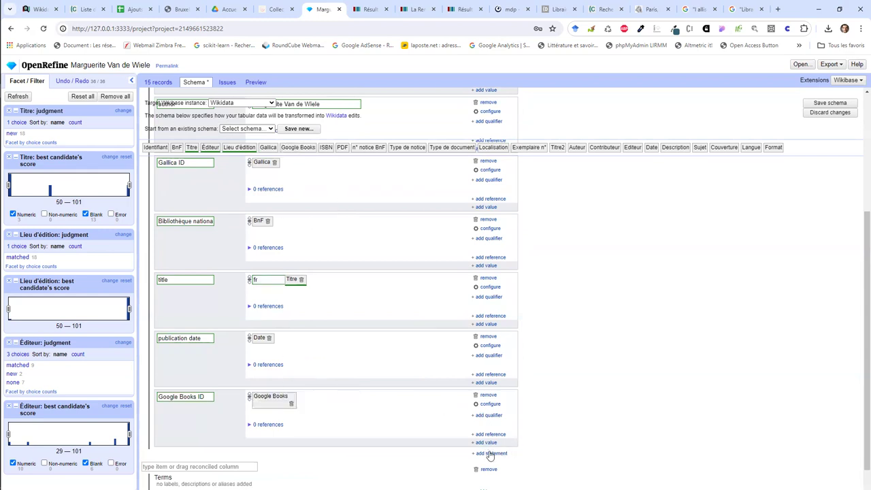
Step: Add an ISBN-13 statement filled from the ISBN column
{"action": "left_click", "coordinate": [489, 453]}
{"action": "type", "text": "isbn"}
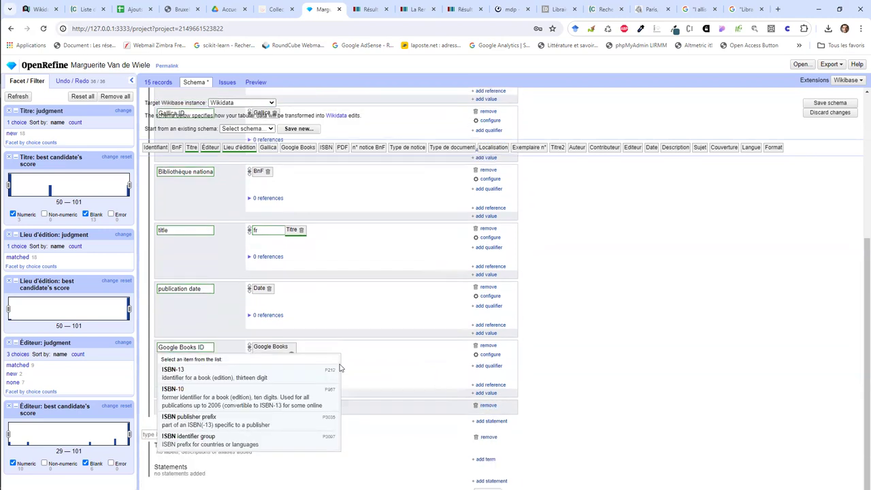
{"action": "left_click", "coordinate": [289, 375]}
{"action": "scroll", "coordinate": [289, 375], "scroll_direction": "up", "scroll_amount": 3}
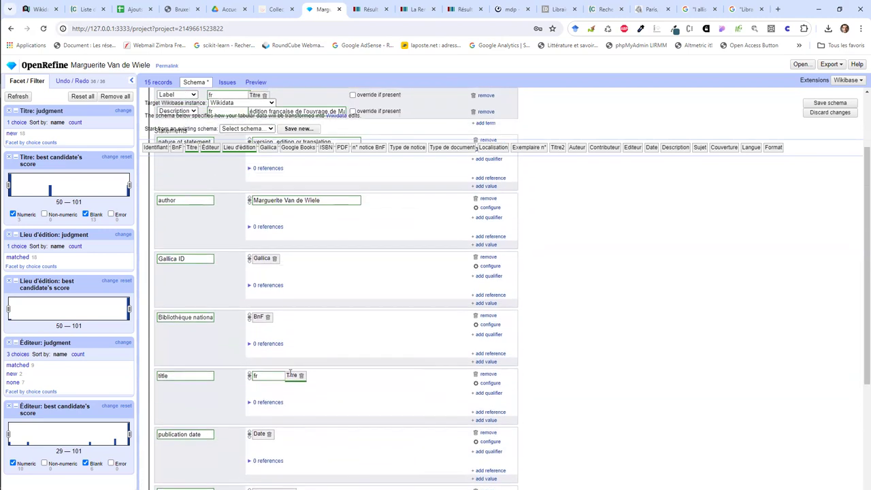
{"action": "scroll", "coordinate": [291, 368], "scroll_direction": "down", "scroll_amount": 3}
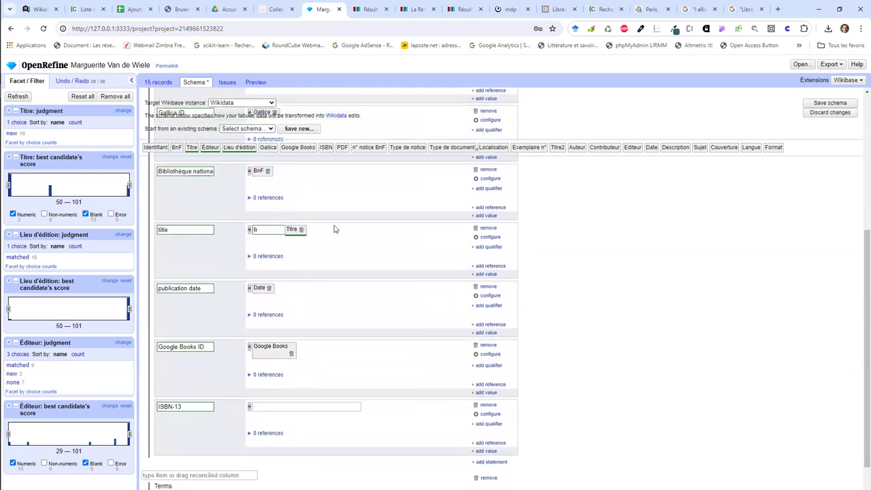
{"action": "left_click_drag", "start_coordinate": [332, 147], "coordinate": [304, 406]}
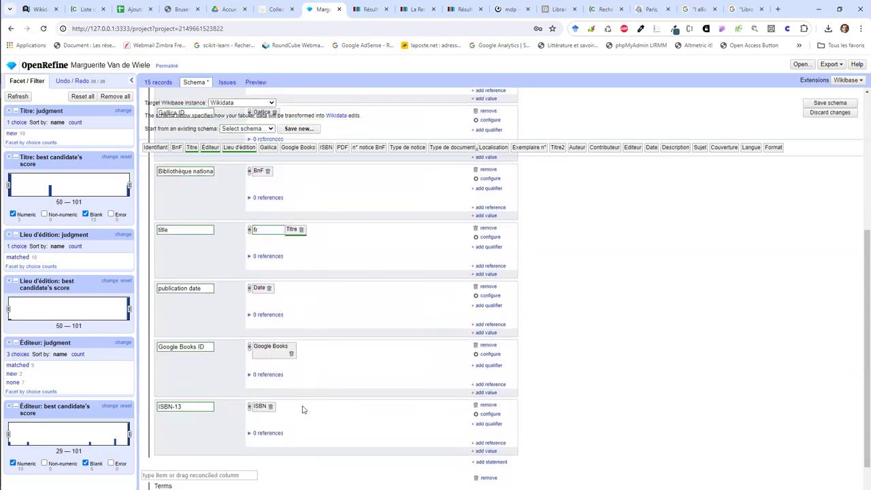
{"action": "left_click", "coordinate": [489, 462]}
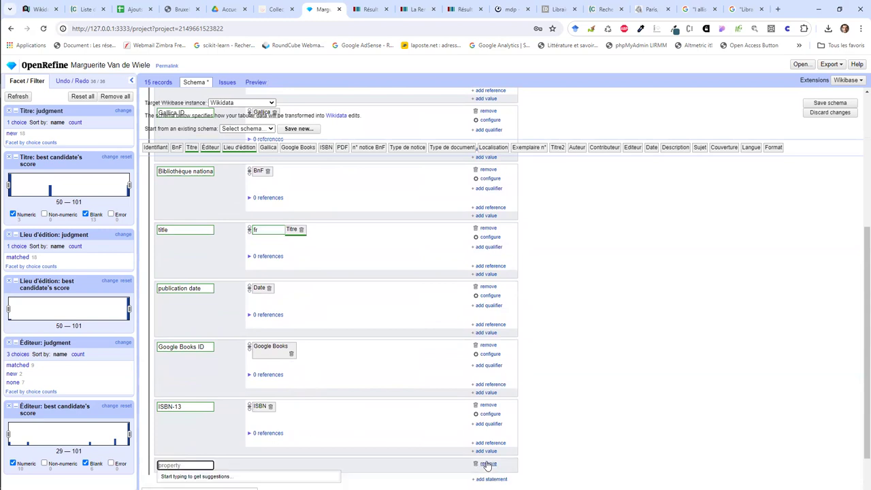
Step: Add a 'full work available at URL' statement from the PDF column and remove the empty extra item
{"action": "type", "text": "url"}
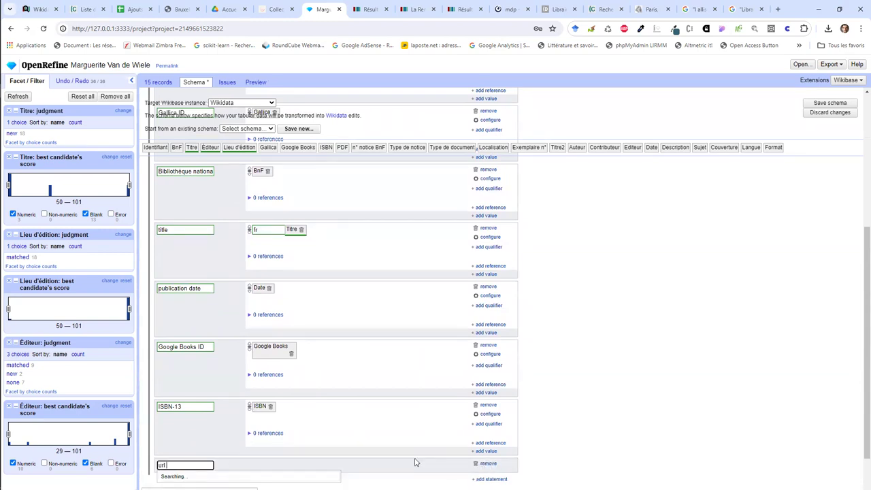
{"action": "scroll", "coordinate": [414, 462], "scroll_direction": "down", "scroll_amount": 1}
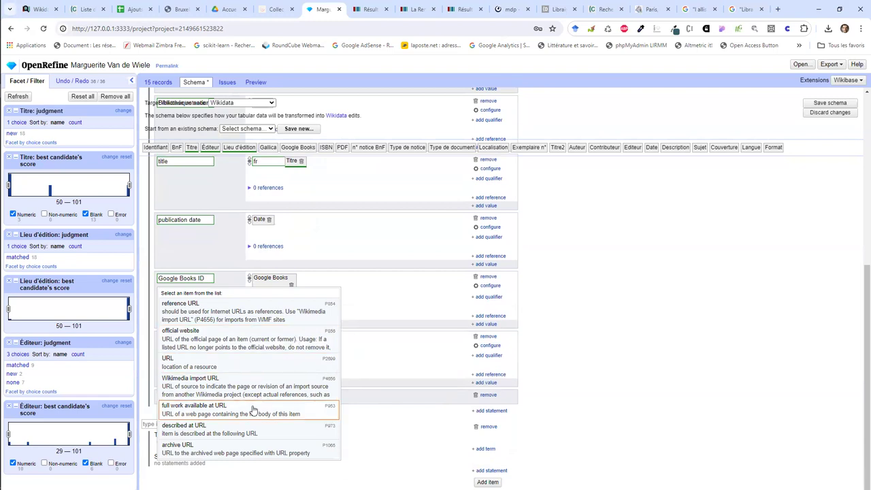
{"action": "left_click", "coordinate": [253, 408]}
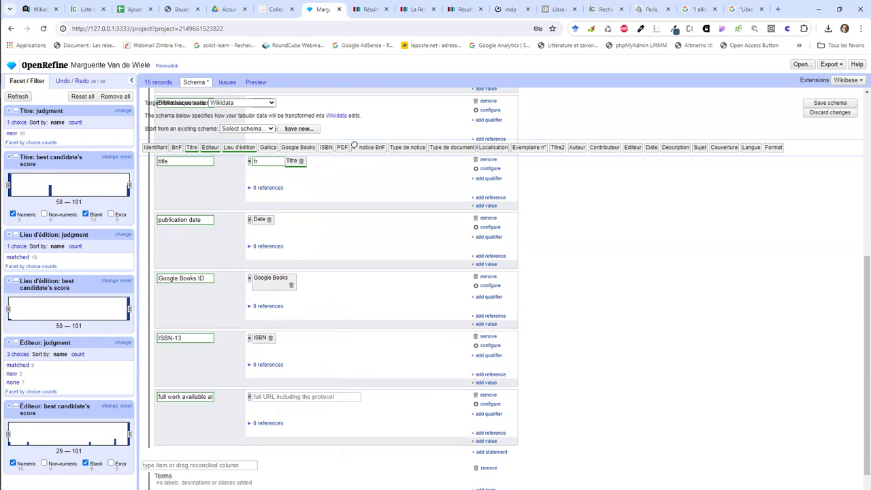
{"action": "left_click_drag", "start_coordinate": [317, 241], "coordinate": [272, 404]}
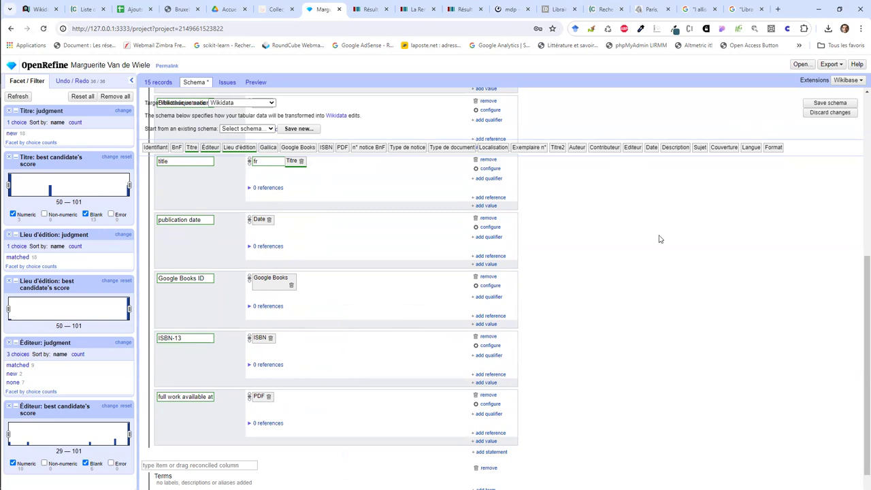
{"action": "scroll", "coordinate": [596, 271], "scroll_direction": "down", "scroll_amount": 1}
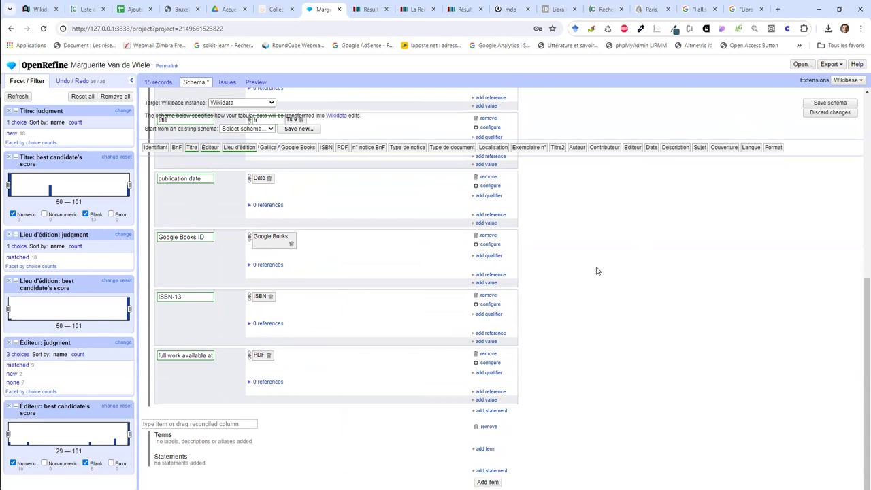
{"action": "left_click", "coordinate": [487, 427]}
Step: Save the Wikibase schema as 'BnF editions' and review its issues list
{"action": "scroll", "coordinate": [638, 395], "scroll_direction": "up", "scroll_amount": 4}
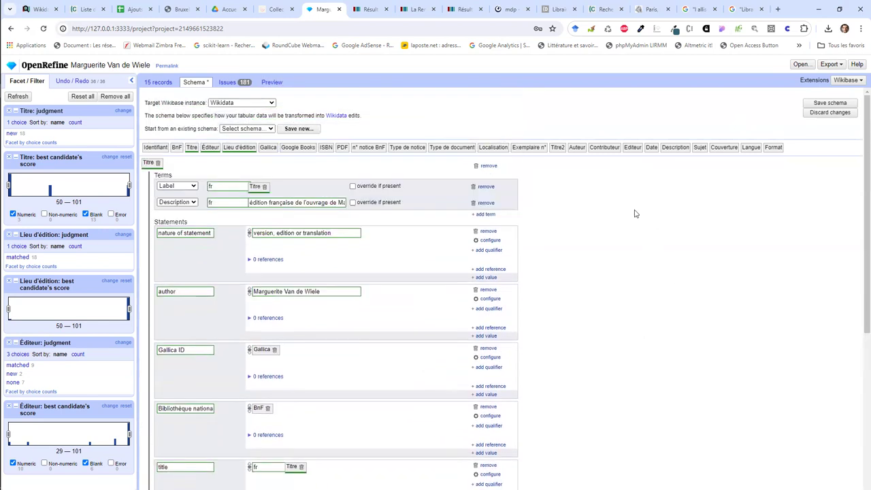
{"action": "left_click", "coordinate": [270, 130]}
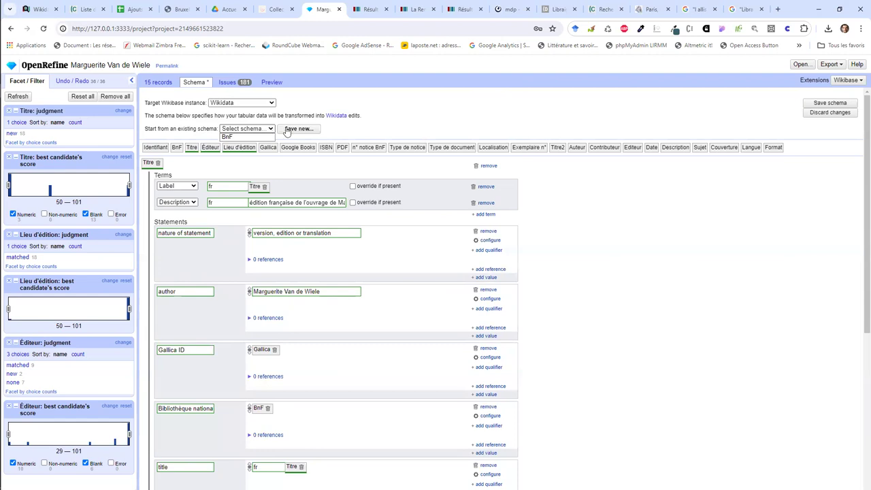
{"action": "left_click", "coordinate": [289, 129]}
{"action": "type", "text": "Bn"}
{"action": "key", "text": "BackSpace"}
{"action": "type", "text": "nF editions"}
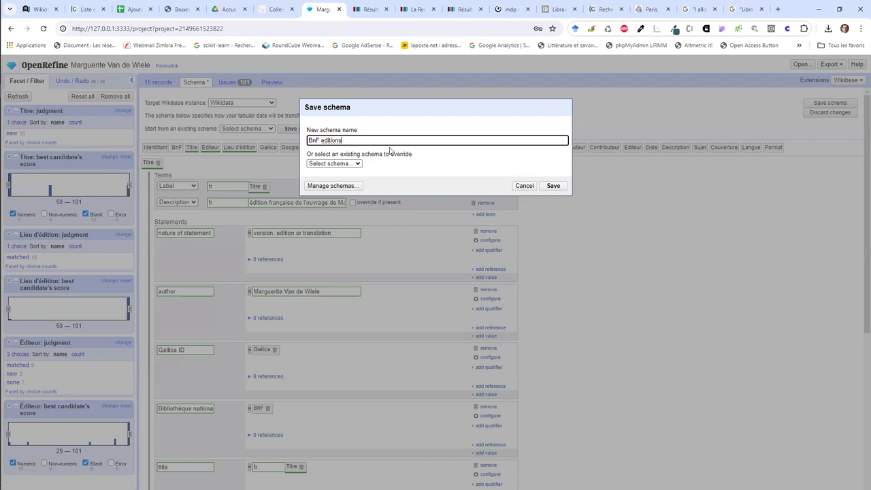
{"action": "left_click", "coordinate": [551, 186]}
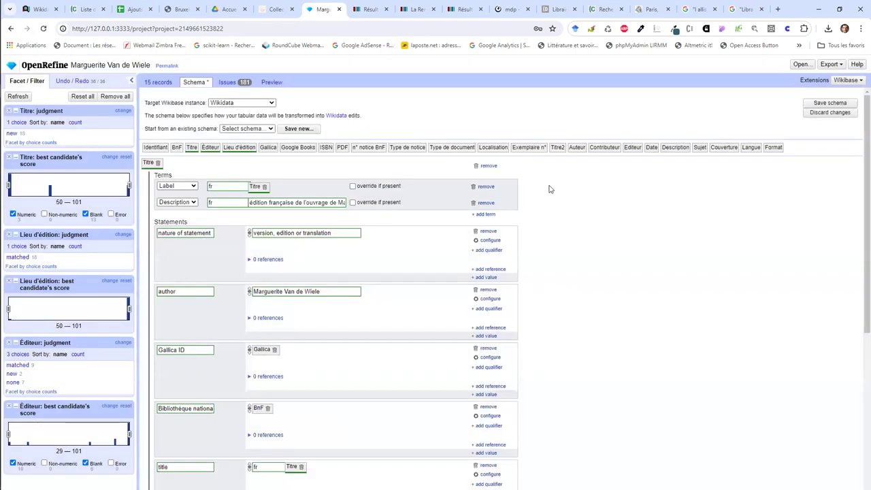
{"action": "left_click", "coordinate": [807, 105]}
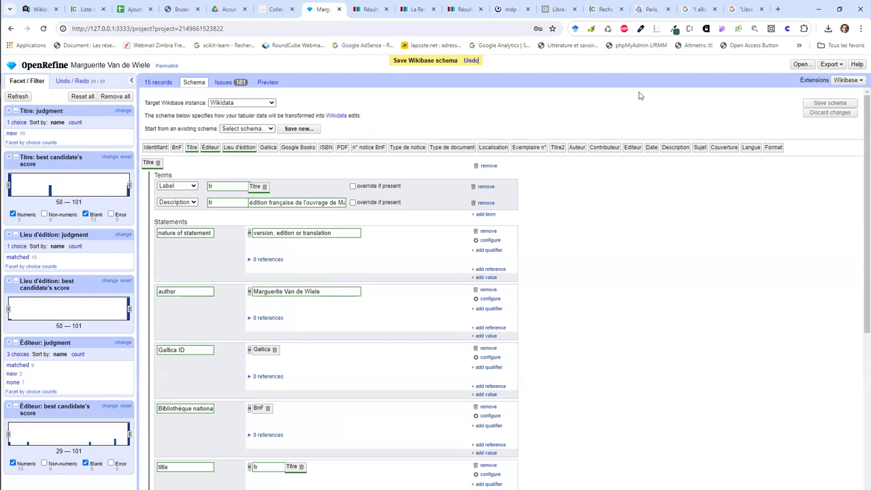
{"action": "left_click", "coordinate": [223, 83]}
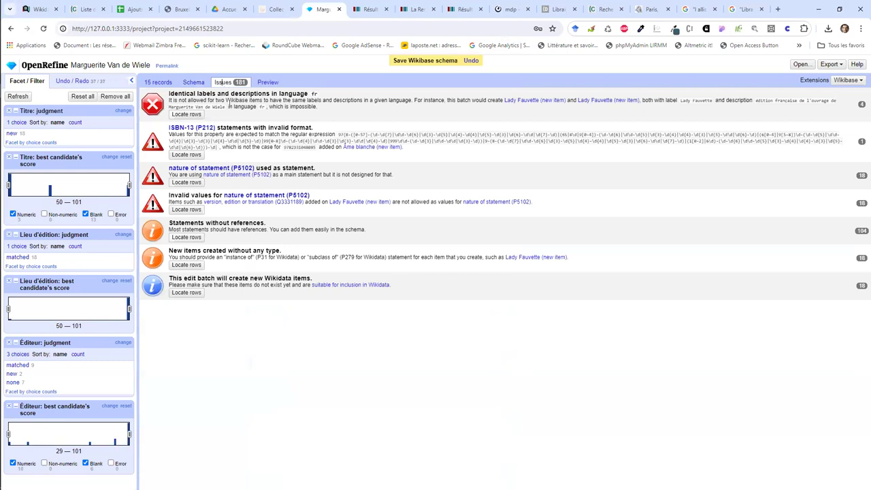
Step: Try making the French description override existing ones and check the issues
{"action": "left_click", "coordinate": [199, 82]}
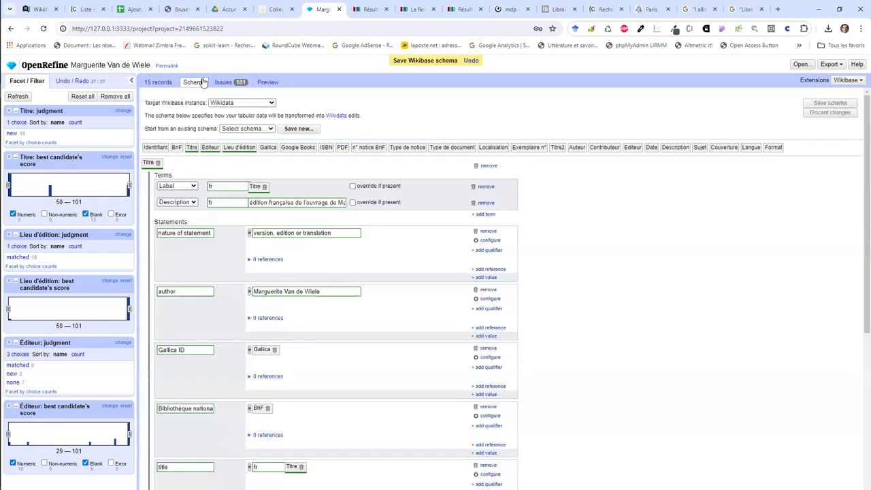
{"action": "scroll", "coordinate": [277, 194], "scroll_direction": "down", "scroll_amount": 1}
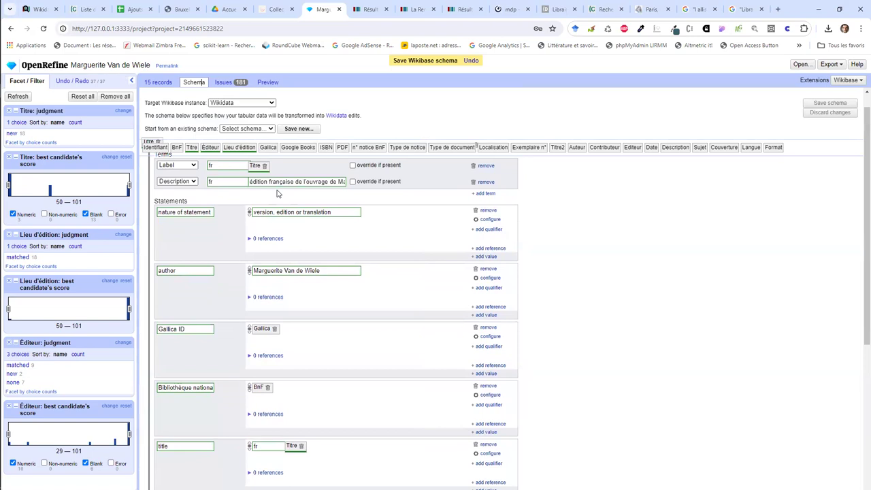
{"action": "left_click", "coordinate": [272, 181]}
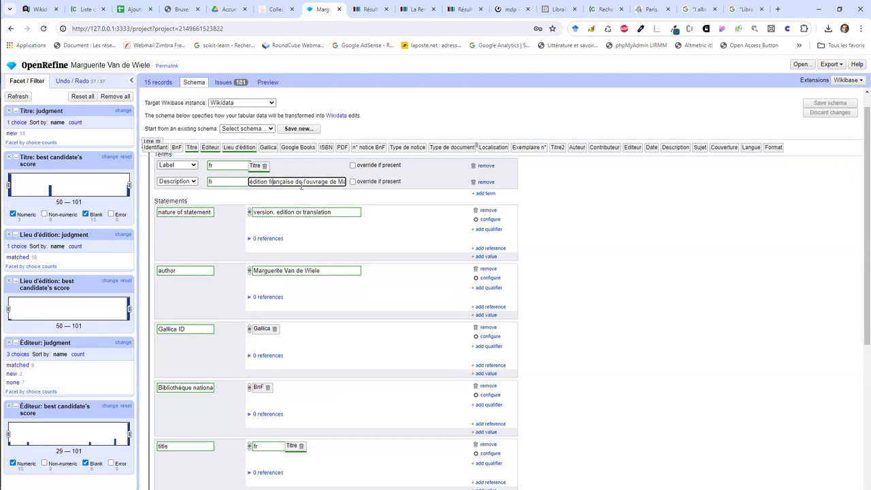
{"action": "left_click", "coordinate": [353, 181]}
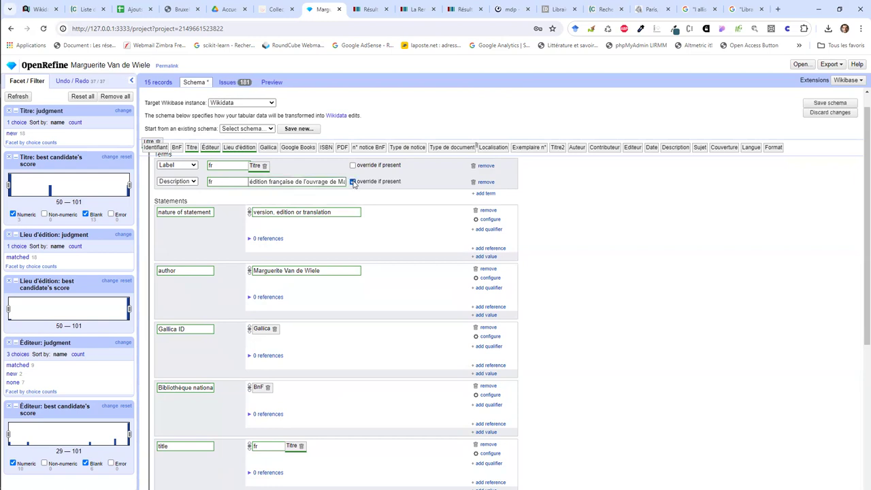
{"action": "left_click", "coordinate": [230, 82]}
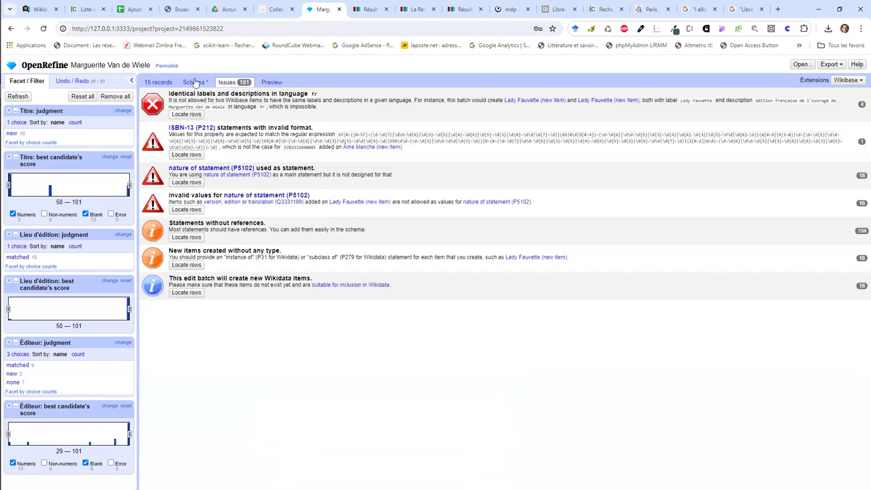
Step: Remove the French description term and confirm the issues count drops to 195
{"action": "left_click", "coordinate": [195, 82]}
{"action": "left_click", "coordinate": [354, 182]}
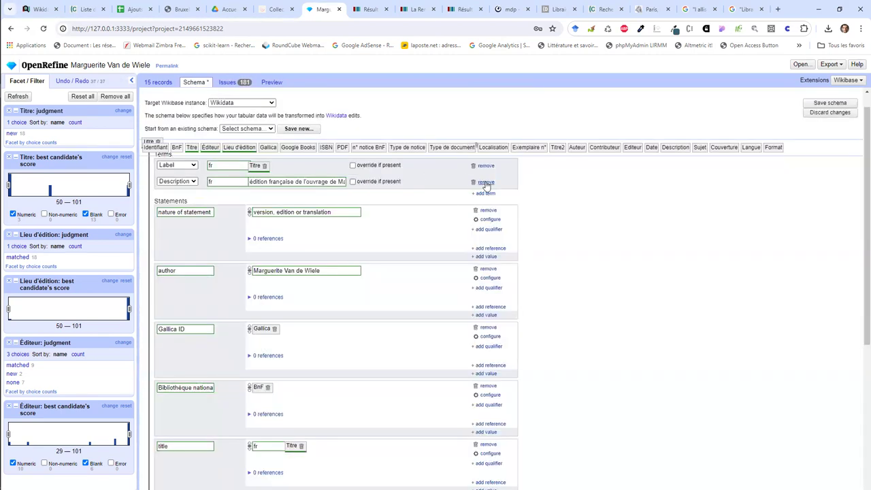
{"action": "left_click", "coordinate": [485, 183]}
{"action": "left_click", "coordinate": [238, 85]}
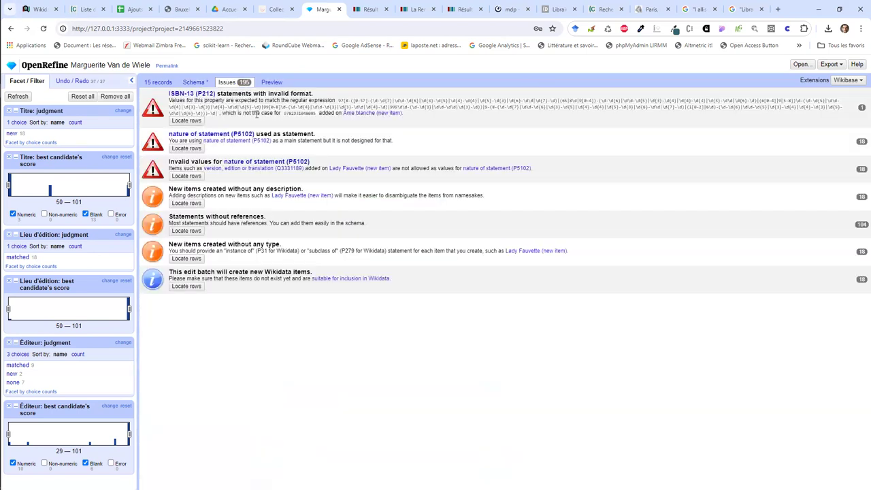
{"action": "left_click", "coordinate": [196, 82]}
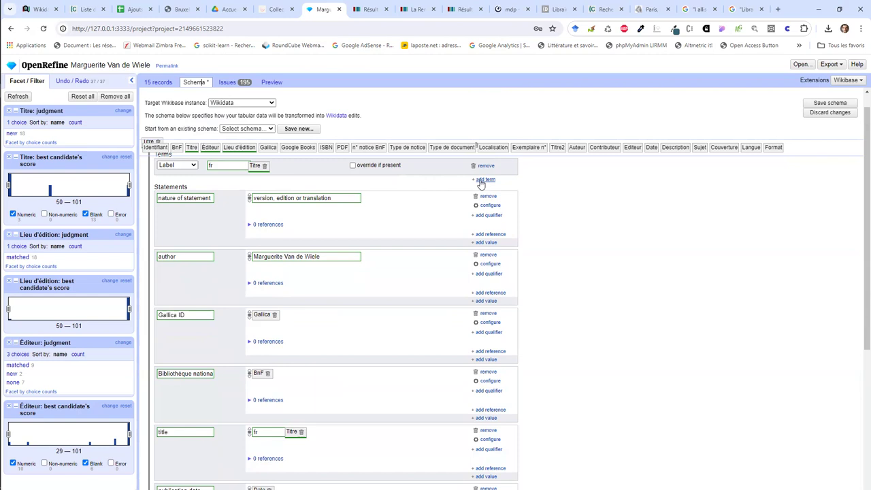
Step: Browse the 15 records, flag and unflag row 3, preview the edits, and view the issues
{"action": "left_click", "coordinate": [171, 82]}
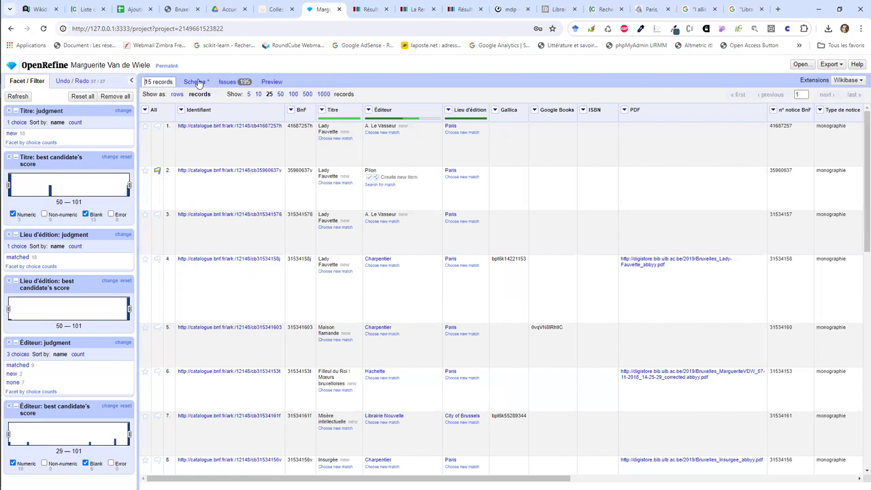
{"action": "left_click", "coordinate": [156, 217]}
{"action": "left_click", "coordinate": [156, 216]}
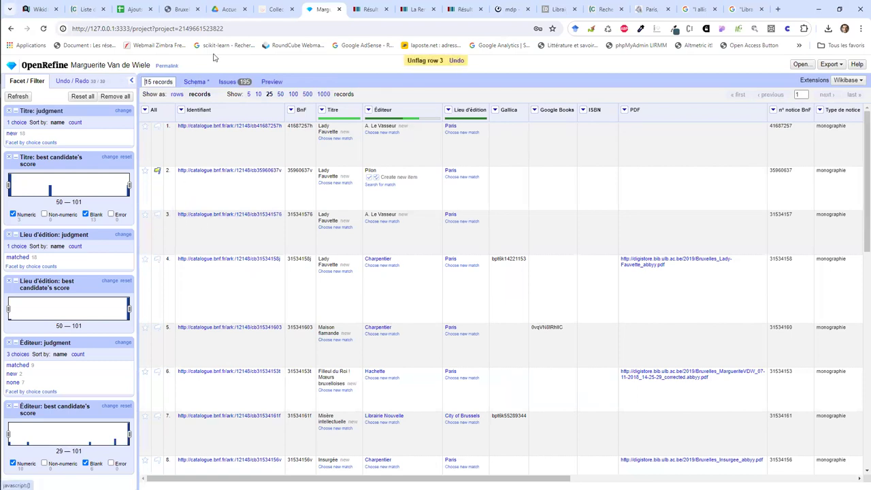
{"action": "left_click", "coordinate": [269, 83]}
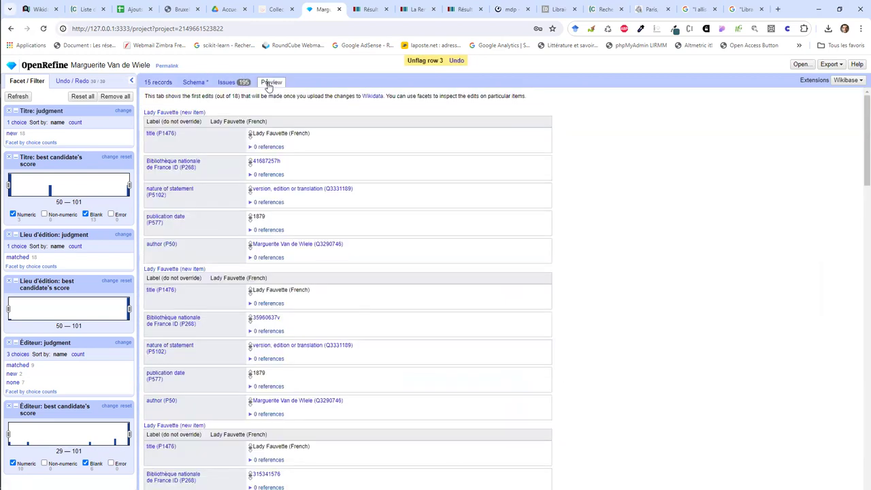
{"action": "left_click", "coordinate": [237, 84]}
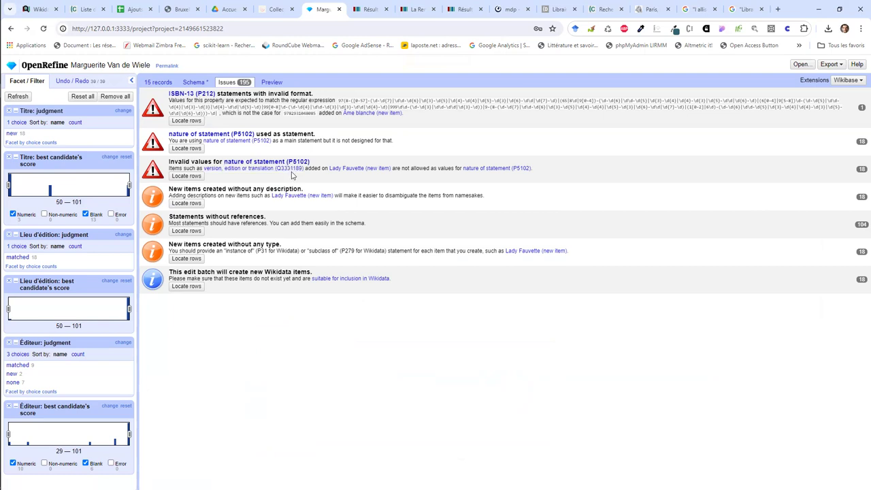
Step: Erase 'statement' from the nature of statement property and open Wikidata's La Renaissance du livre item
{"action": "left_click", "coordinate": [197, 82]}
{"action": "double_click", "coordinate": [204, 198]}
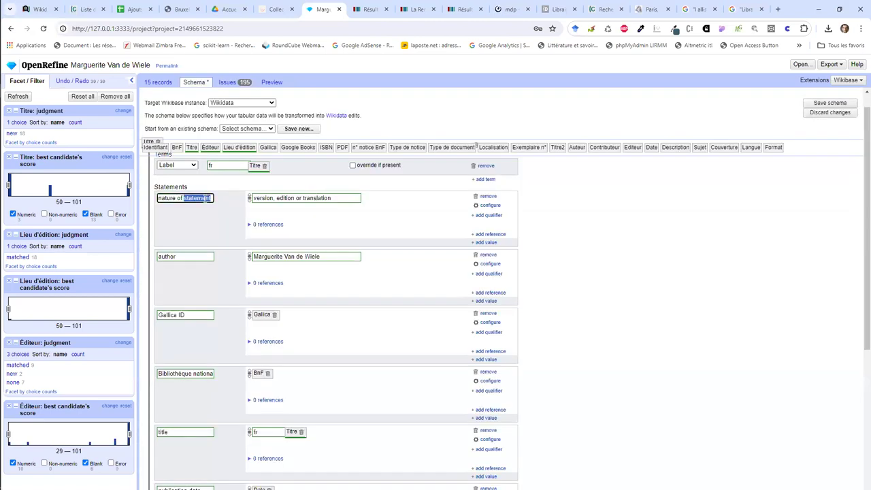
{"action": "key", "text": "BackSpace"}
{"action": "key", "text": "BackSpace"}
{"action": "key", "text": "BackSpace"}
{"action": "key", "text": "BackSpace"}
{"action": "key", "text": "BackSpace"}
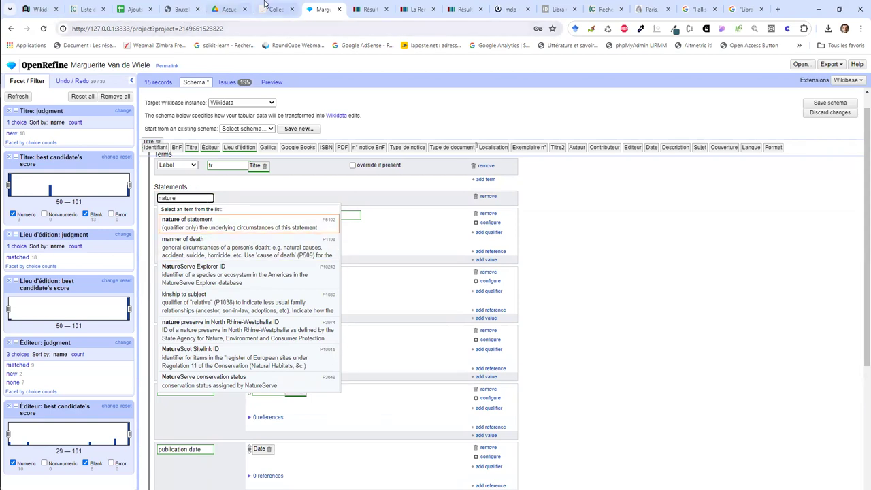
{"action": "left_click", "coordinate": [369, 9]}
{"action": "left_click", "coordinate": [414, 5]}
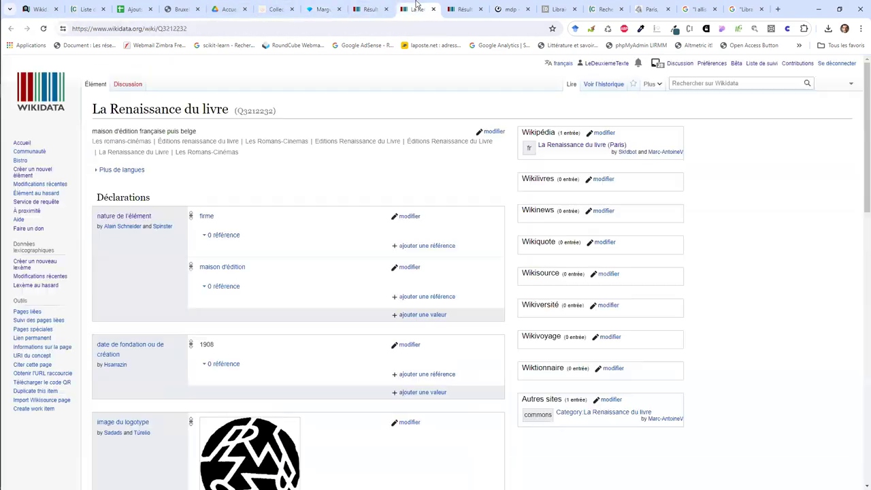
Step: Copy the English label 'instance of' from nature de l'élément into the schema's property field
{"action": "left_click", "coordinate": [139, 217]}
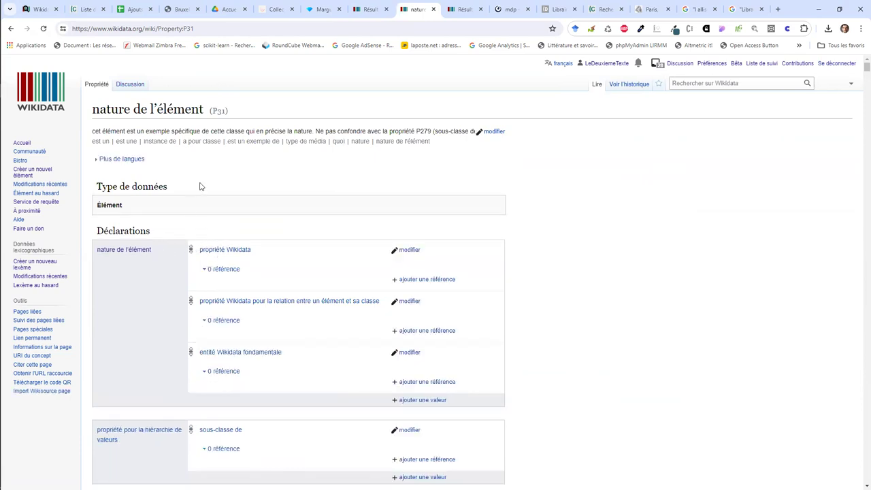
{"action": "left_click", "coordinate": [495, 132]}
{"action": "double_click", "coordinate": [186, 276]}
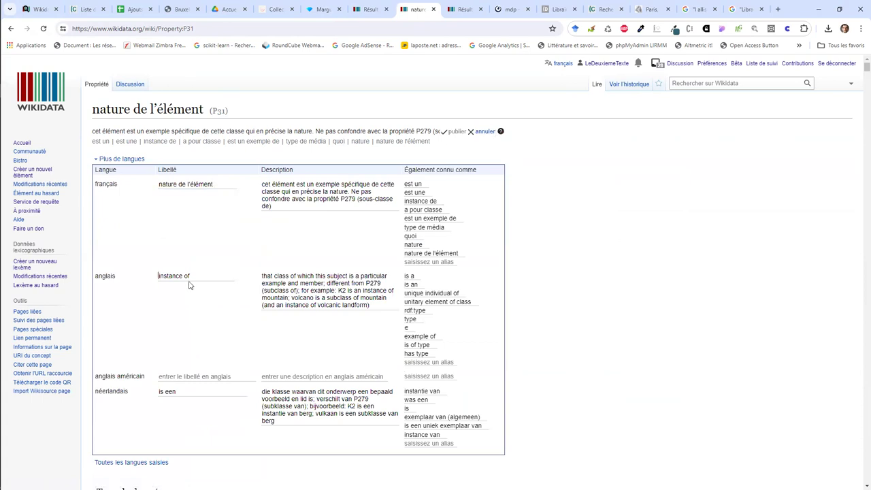
{"action": "triple_click", "coordinate": [186, 276]}
{"action": "key", "text": "ctrl+c"}
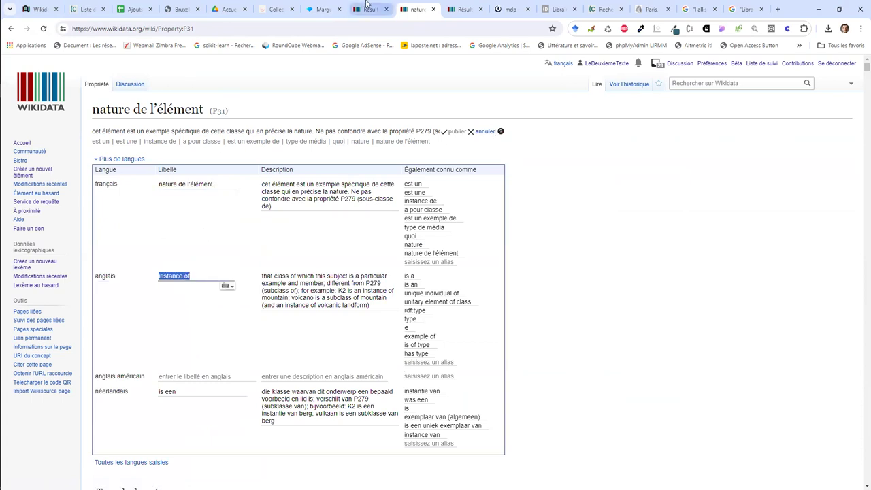
{"action": "left_click", "coordinate": [368, 7]}
{"action": "left_click", "coordinate": [325, 6]}
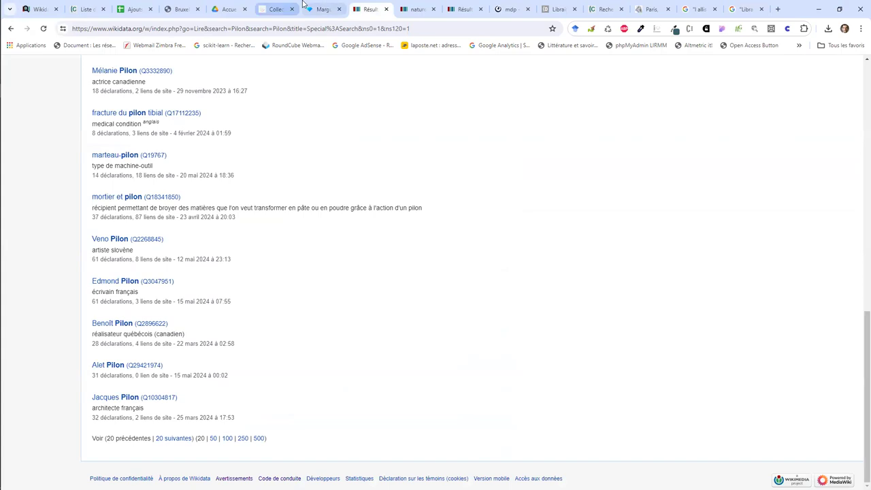
{"action": "key", "text": "ctrl+a"}
{"action": "key", "text": "ctrl+v"}
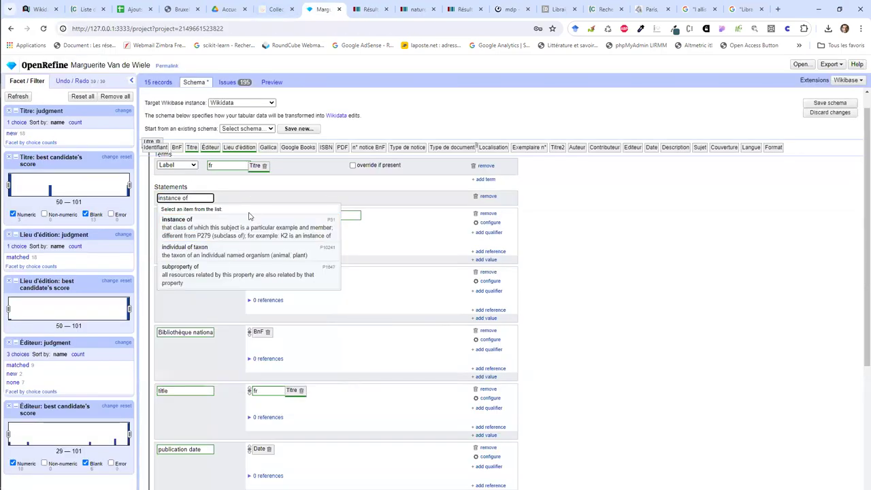
Step: Set the statement to instance of 'version, edition or translation' and check the warnings
{"action": "left_click", "coordinate": [244, 219]}
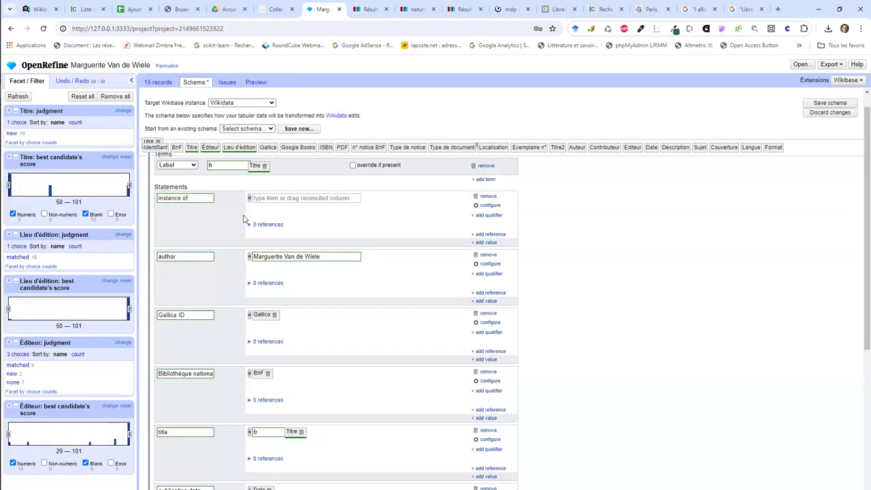
{"action": "left_click", "coordinate": [265, 198]}
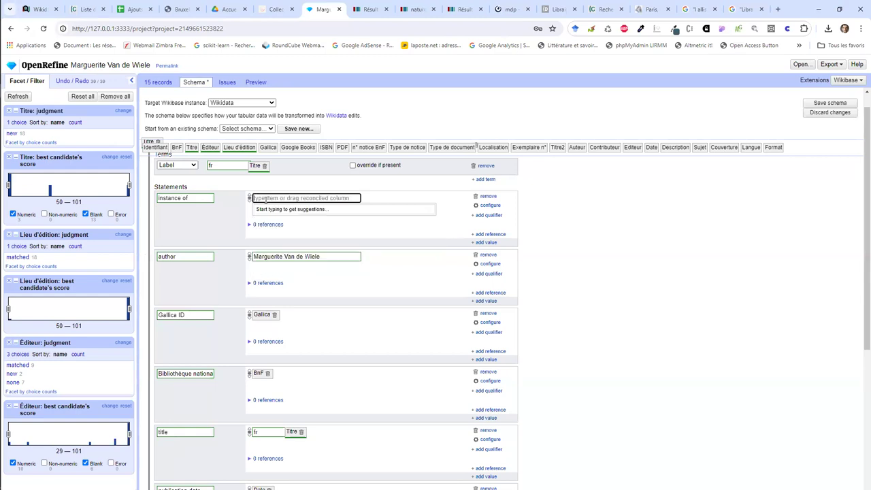
{"action": "type", "text": "version, "}
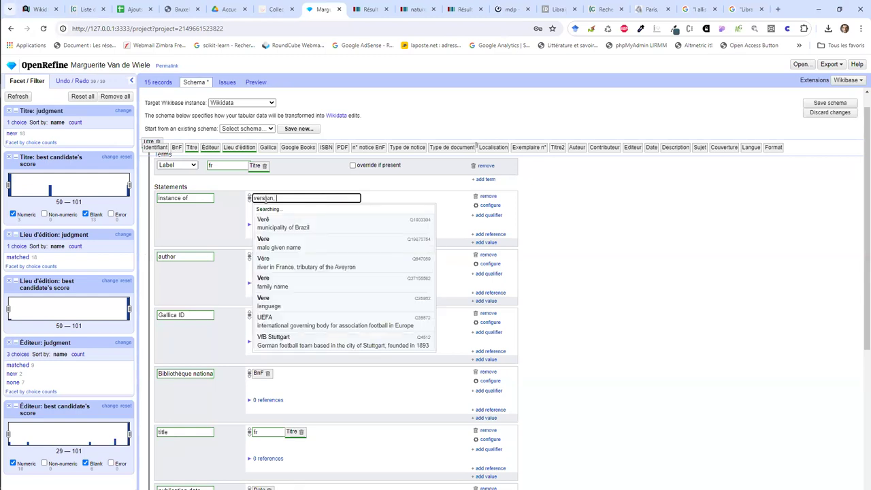
{"action": "type", "text": "edition or translation"}
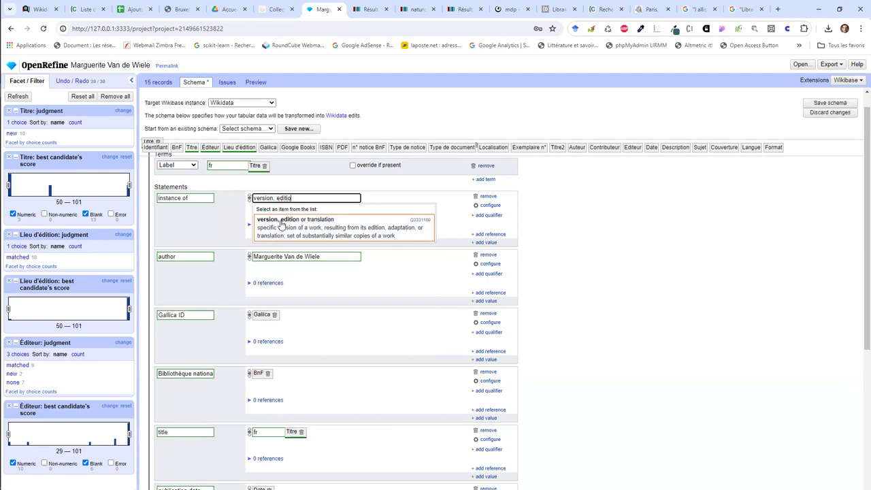
{"action": "left_click", "coordinate": [280, 225]}
{"action": "left_click", "coordinate": [222, 83]}
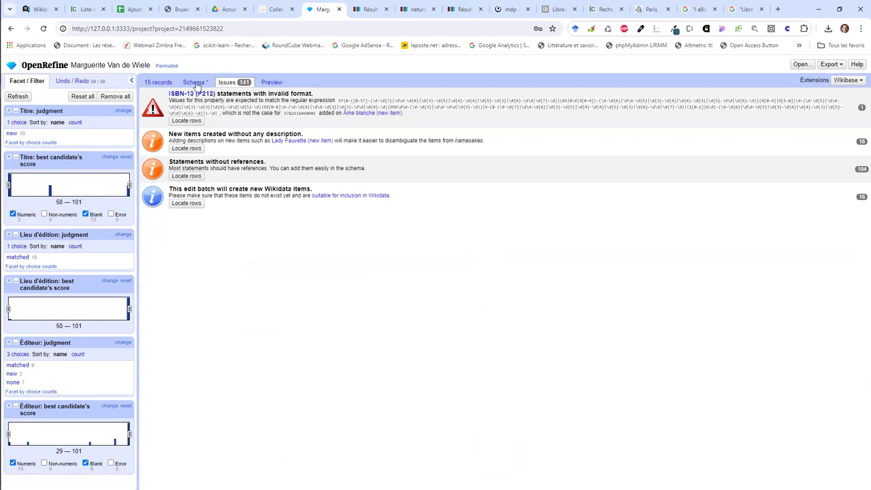
Step: Remove the ISBN-13 statement and recheck the warnings, now 139 issues
{"action": "left_click", "coordinate": [196, 83]}
{"action": "scroll", "coordinate": [238, 326], "scroll_direction": "down", "scroll_amount": 4}
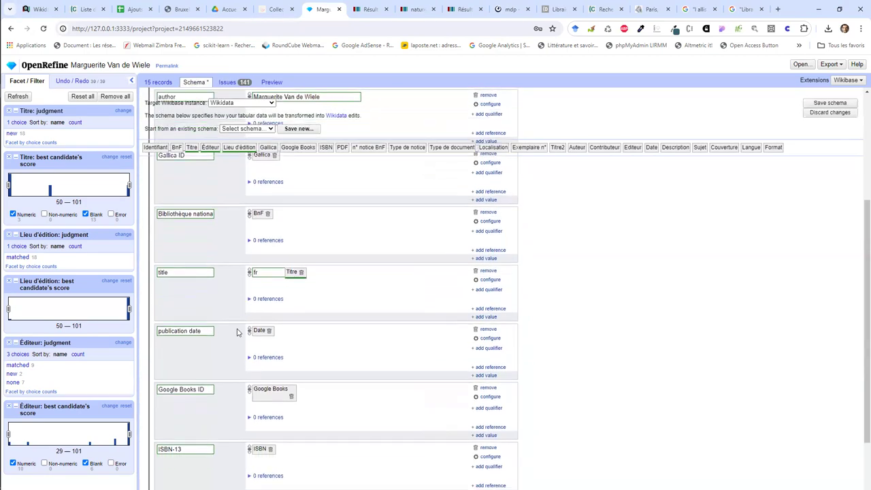
{"action": "left_click", "coordinate": [484, 363]}
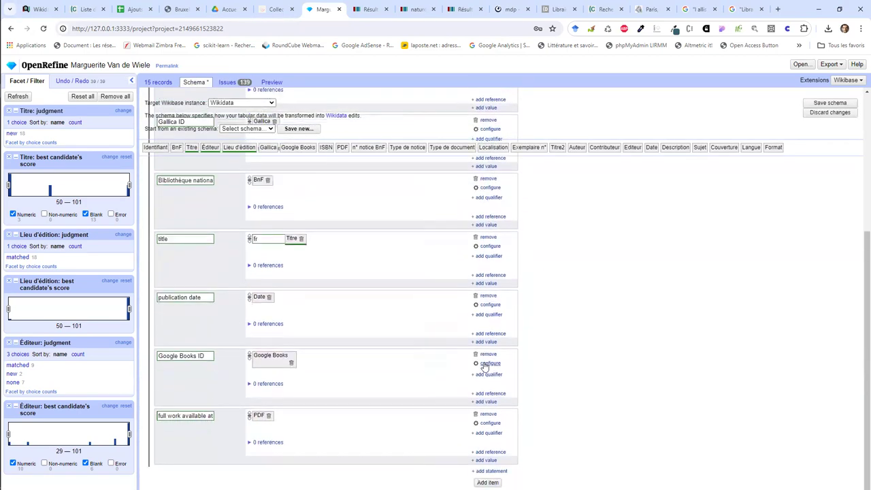
{"action": "scroll", "coordinate": [401, 245], "scroll_direction": "up", "scroll_amount": 1}
{"action": "scroll", "coordinate": [399, 237], "scroll_direction": "up", "scroll_amount": 2}
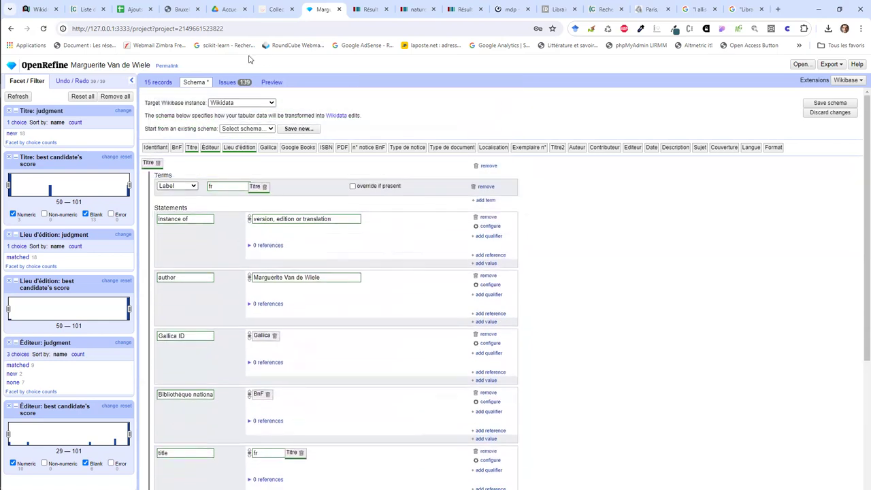
{"action": "left_click", "coordinate": [228, 82]}
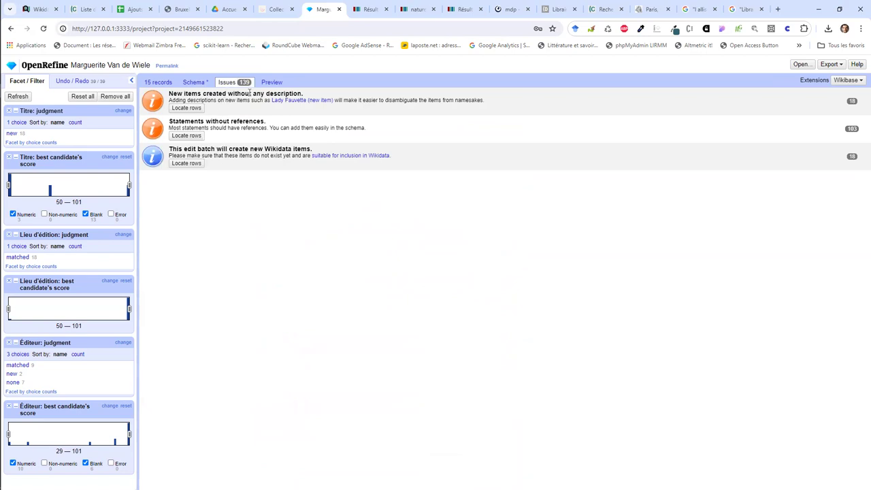
Step: Scroll through the preview of the 18 new edition items, from Lady Fauvette to Misères
{"action": "left_click", "coordinate": [269, 85]}
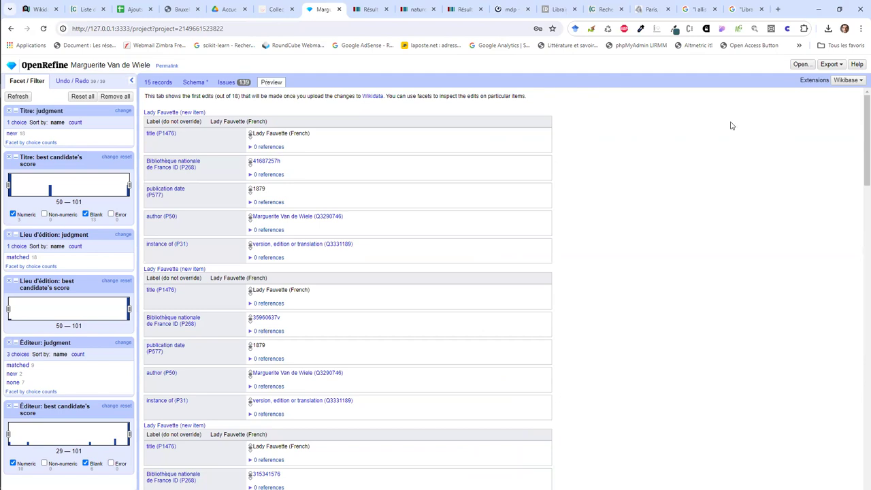
{"action": "scroll", "coordinate": [731, 125], "scroll_direction": "down", "scroll_amount": 15}
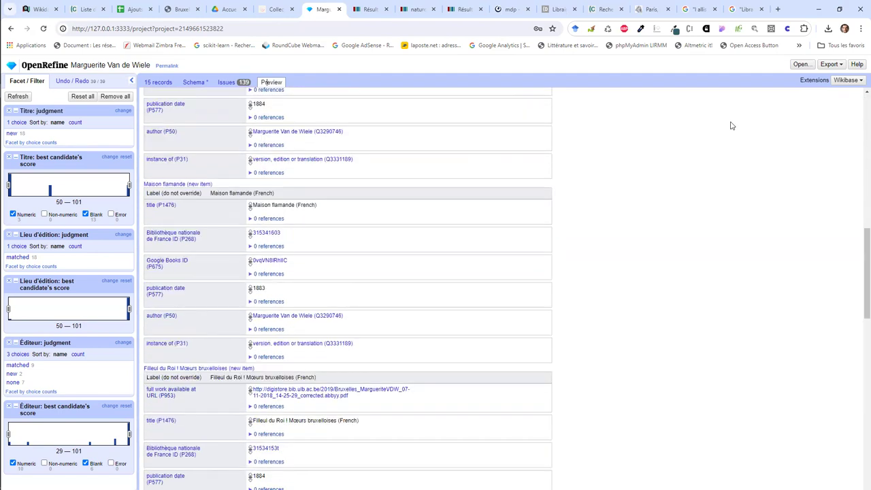
{"action": "scroll", "coordinate": [731, 125], "scroll_direction": "down", "scroll_amount": 5}
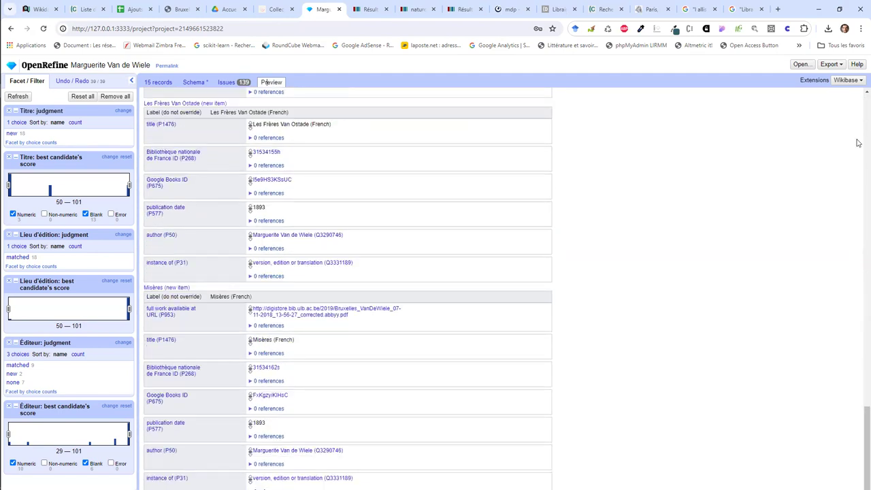
{"action": "scroll", "coordinate": [859, 143], "scroll_direction": "up", "scroll_amount": 20}
{"action": "left_click", "coordinate": [856, 81]}
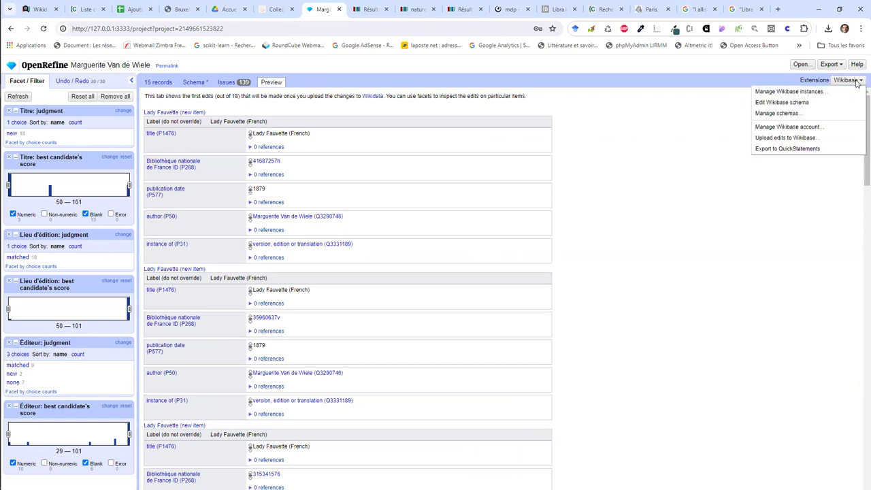
Step: Upload the 18 edits with summary 'Editions of books by Marguerite Van de Wiele'
{"action": "left_click", "coordinate": [820, 138]}
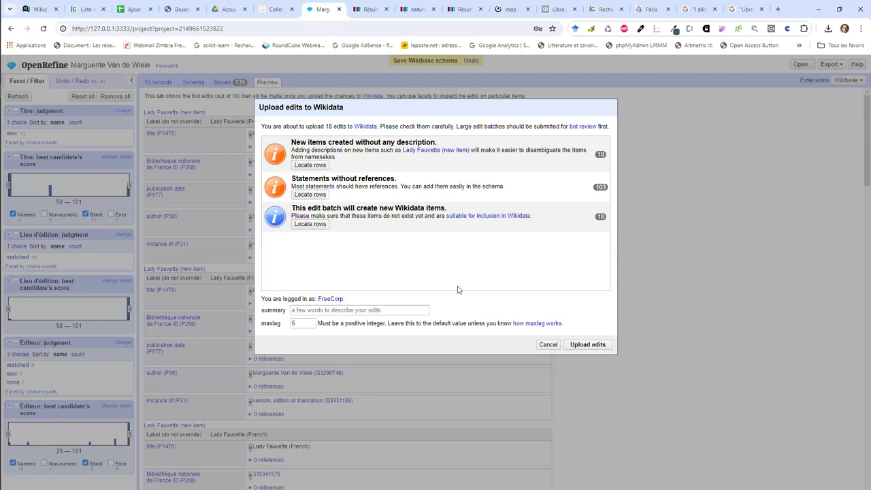
{"action": "left_click", "coordinate": [391, 309]}
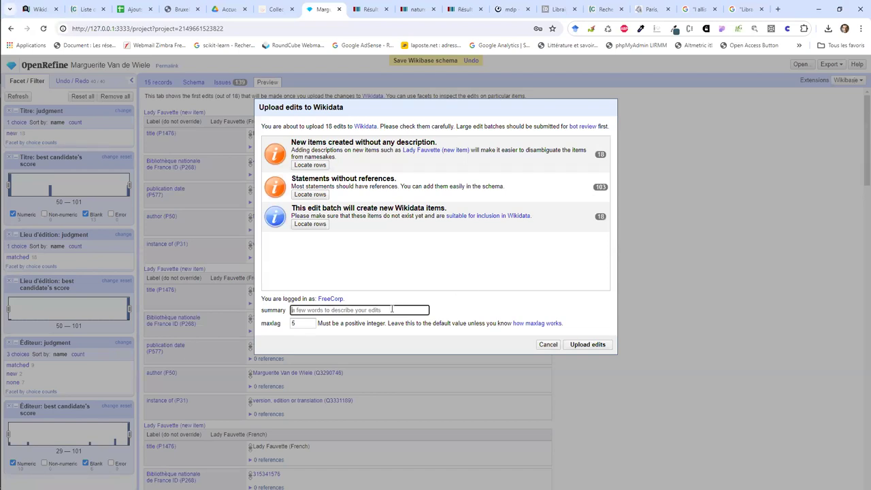
{"action": "type", "text": "Editions of books by Margue"}
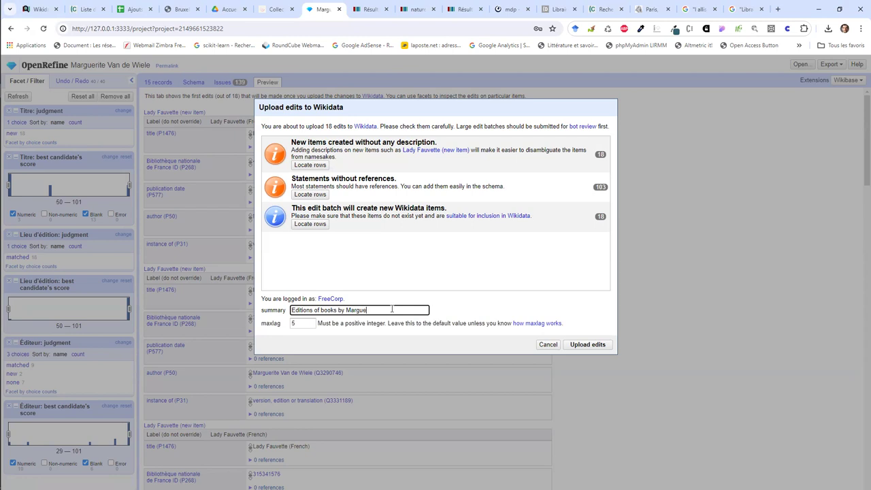
{"action": "type", "text": "rite va"}
{"action": "type", "text": "an de Wi"}
{"action": "type", "text": "iele"}
{"action": "left_click", "coordinate": [577, 345]}
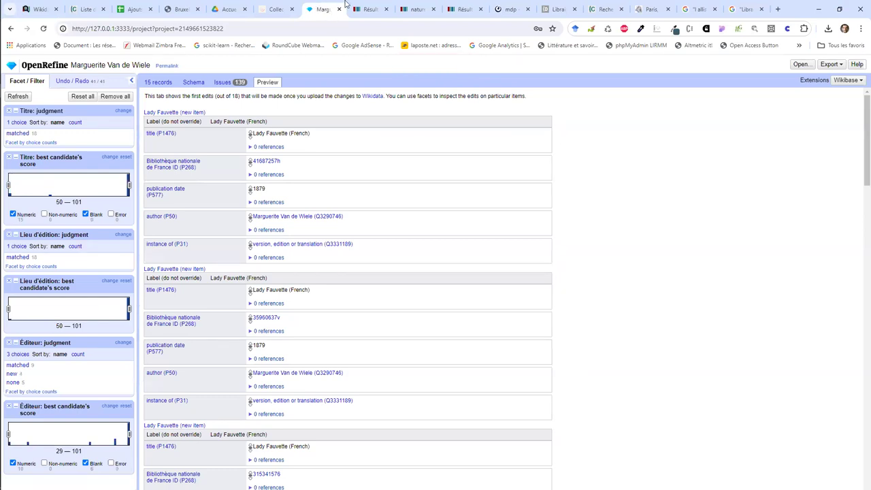
{"action": "left_click", "coordinate": [371, 9]}
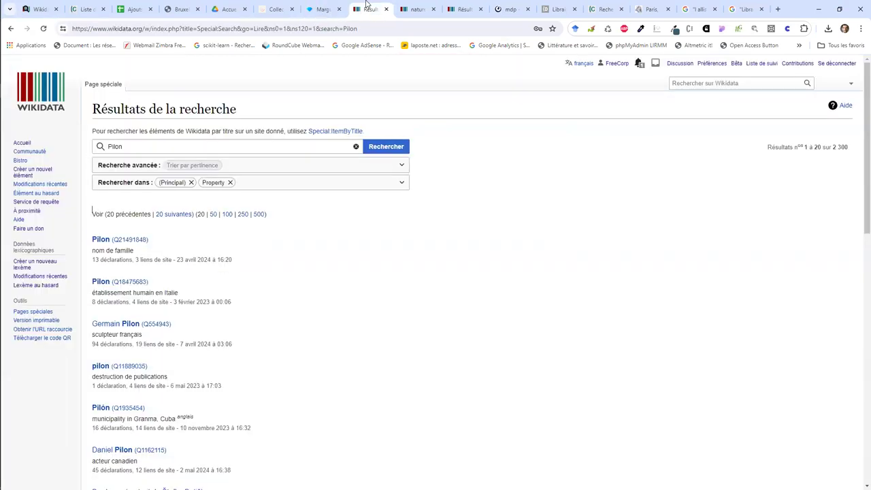
Step: Open the four Lady Fauvette items from the account's contributions in separate tabs
{"action": "left_click", "coordinate": [796, 63]}
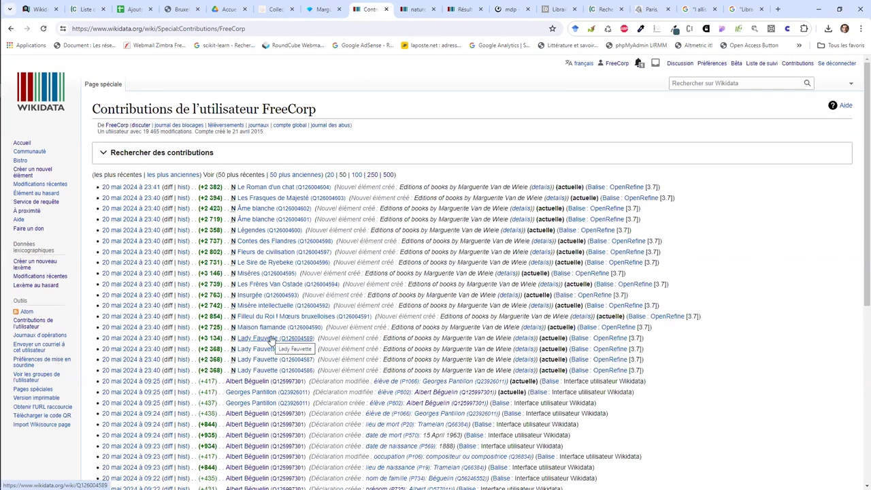
{"action": "middle_click", "coordinate": [271, 338]}
{"action": "middle_click", "coordinate": [268, 348]}
{"action": "middle_click", "coordinate": [264, 359]}
{"action": "middle_click", "coordinate": [262, 370]}
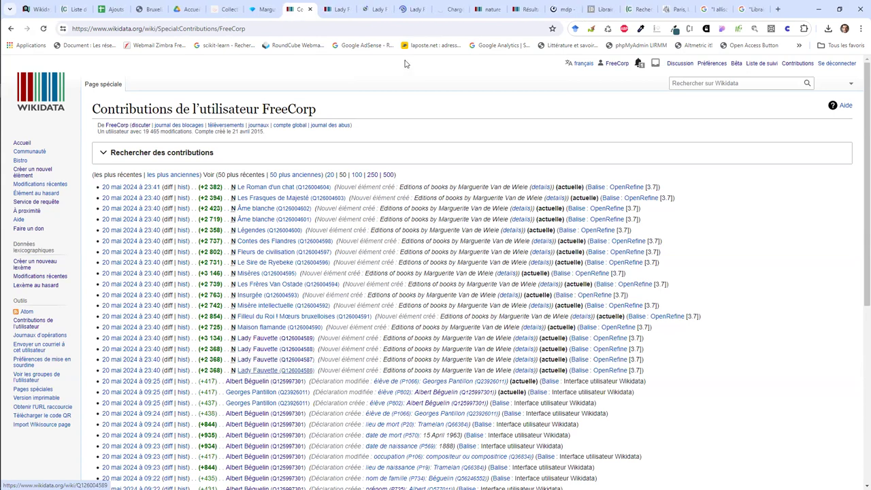
Step: Step through the new Lady Fauvette items, ending on Q126004587 dated 1879
{"action": "left_click", "coordinate": [351, 7]}
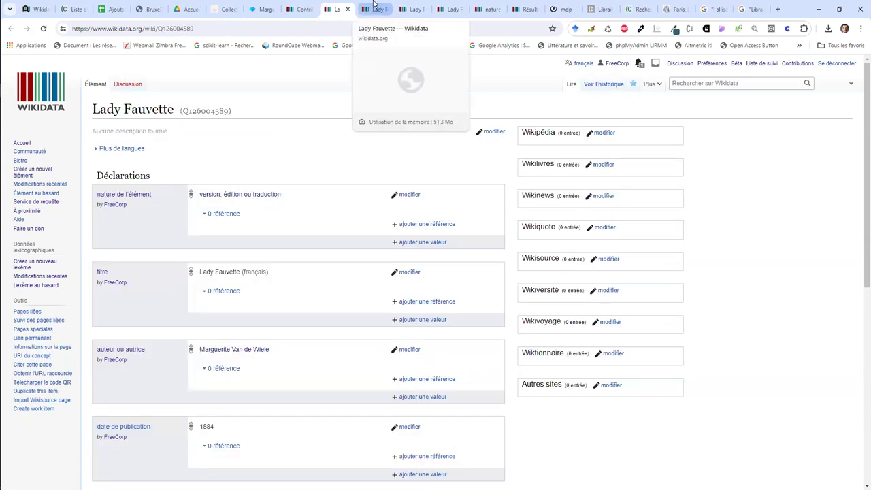
{"action": "scroll", "coordinate": [301, 241], "scroll_direction": "down", "scroll_amount": 3}
{"action": "scroll", "coordinate": [301, 240], "scroll_direction": "up", "scroll_amount": 3}
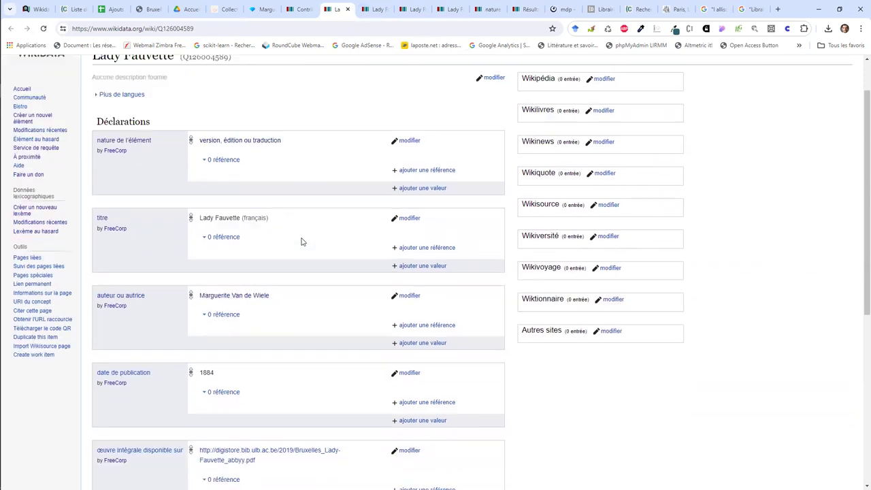
{"action": "left_click", "coordinate": [365, 6]}
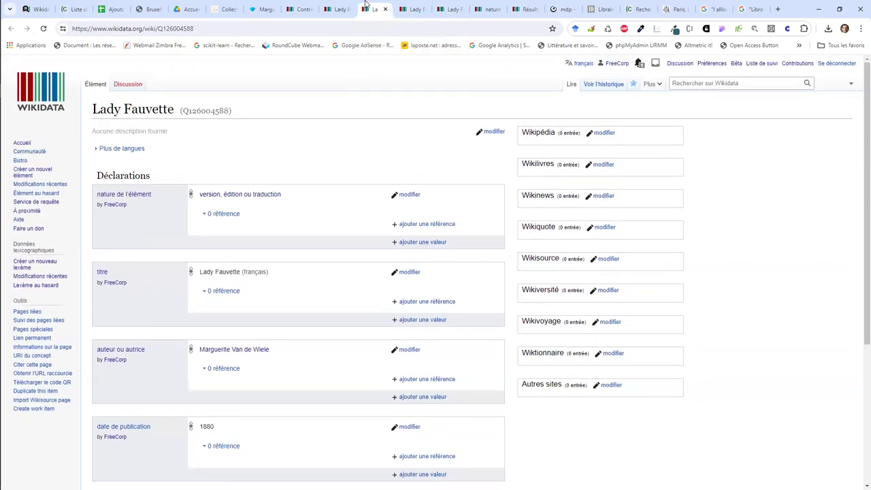
{"action": "left_click", "coordinate": [411, 7]}
{"action": "left_click", "coordinate": [337, 6]}
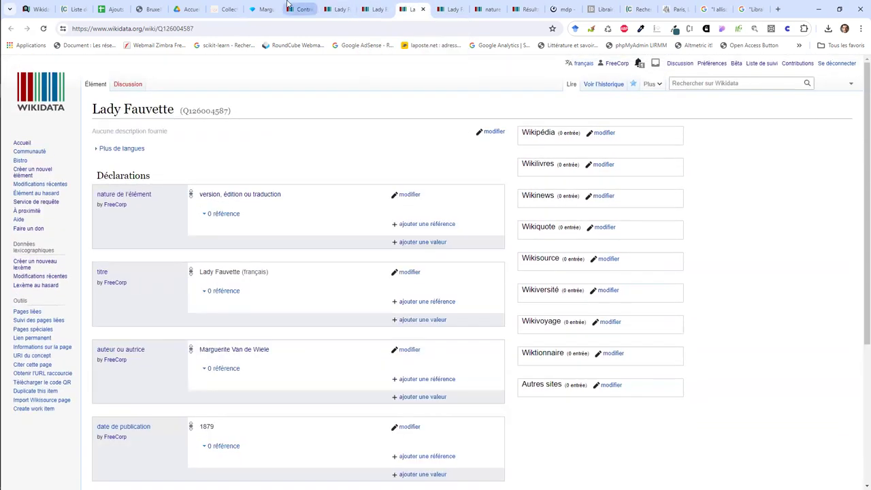
{"action": "left_click", "coordinate": [269, 5]}
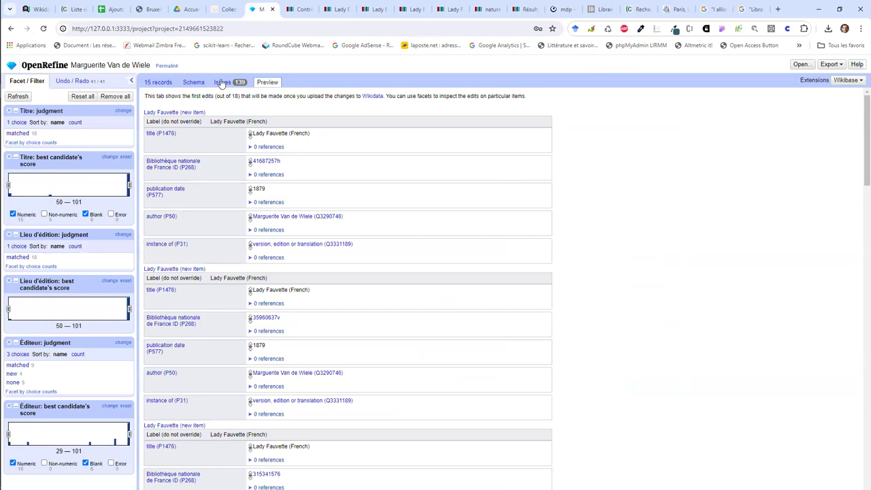
Step: Add a publisher statement filled from the Éditeur column
{"action": "left_click", "coordinate": [193, 83]}
{"action": "scroll", "coordinate": [253, 299], "scroll_direction": "down", "scroll_amount": 3}
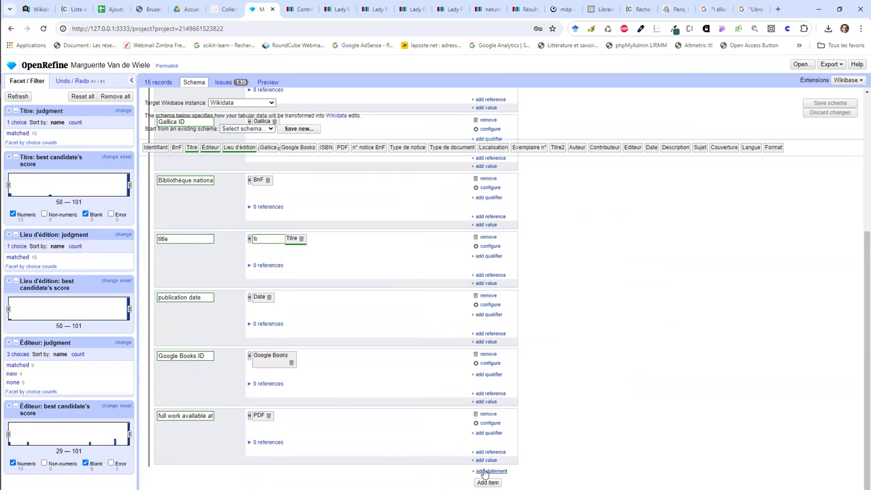
{"action": "left_click", "coordinate": [484, 470]}
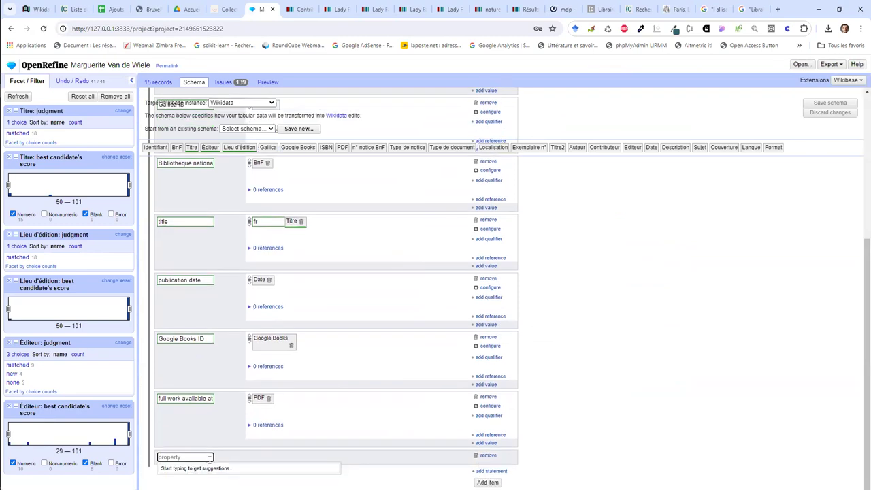
{"action": "type", "text": "publish"}
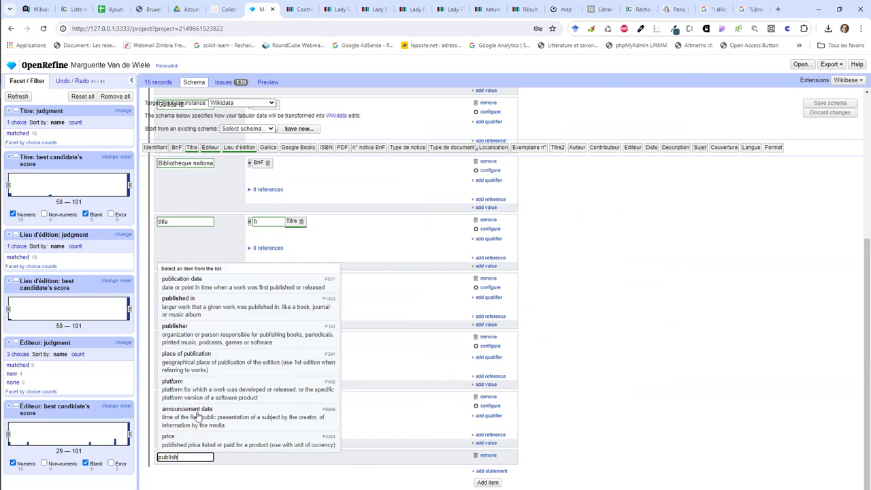
{"action": "left_click", "coordinate": [218, 332]}
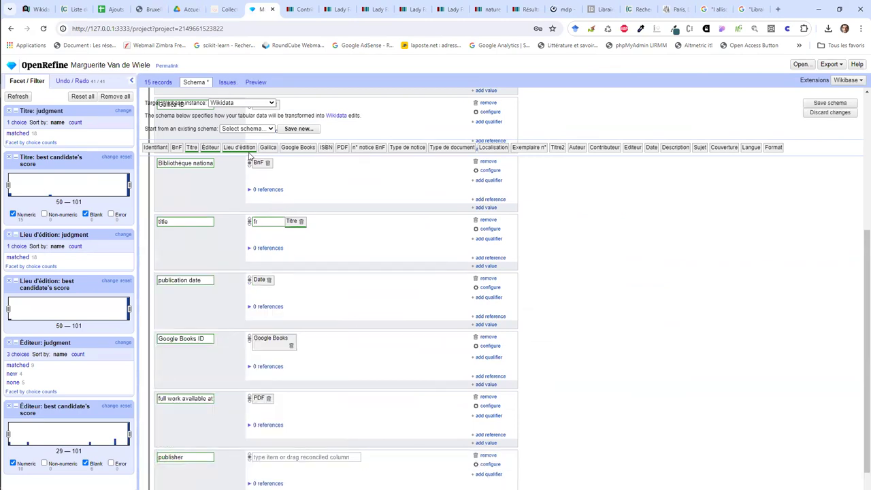
{"action": "left_click_drag", "start_coordinate": [211, 149], "coordinate": [280, 458]}
Step: Add place of publication from Lieu d'édition, save the schema, and review the 146 issues
{"action": "scroll", "coordinate": [280, 458], "scroll_direction": "down", "scroll_amount": 1}
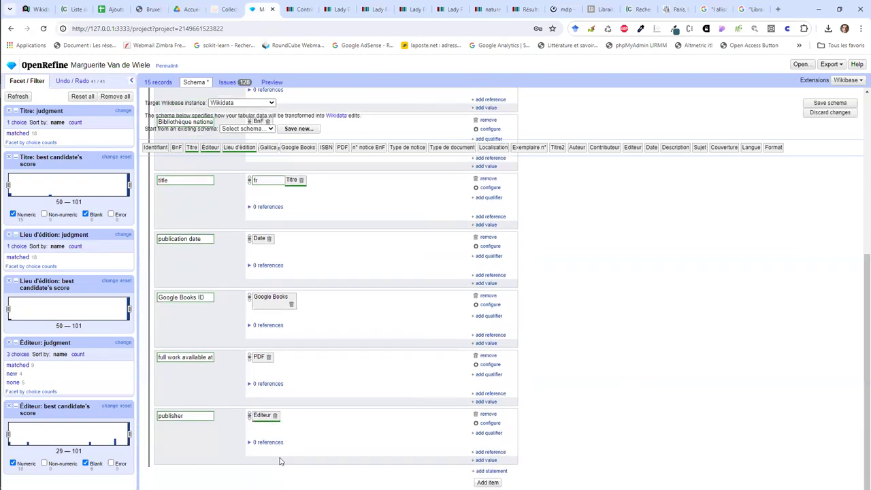
{"action": "left_click", "coordinate": [485, 471]}
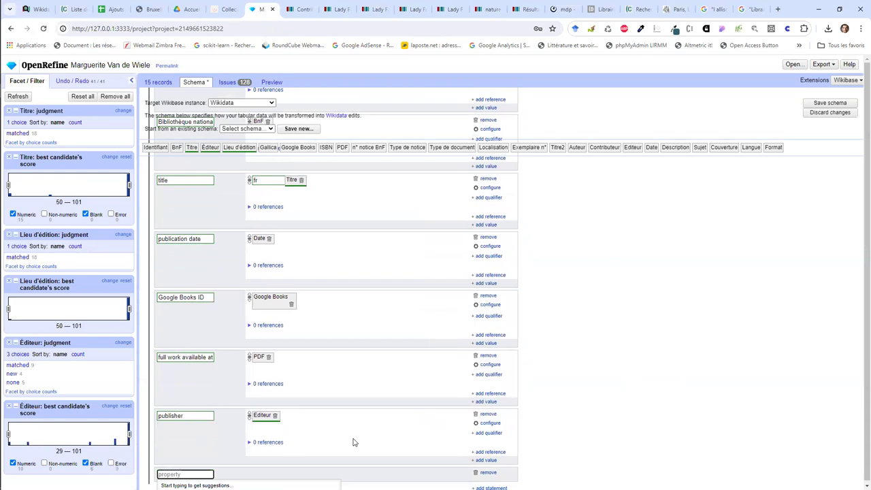
{"action": "type", "text": "publ"}
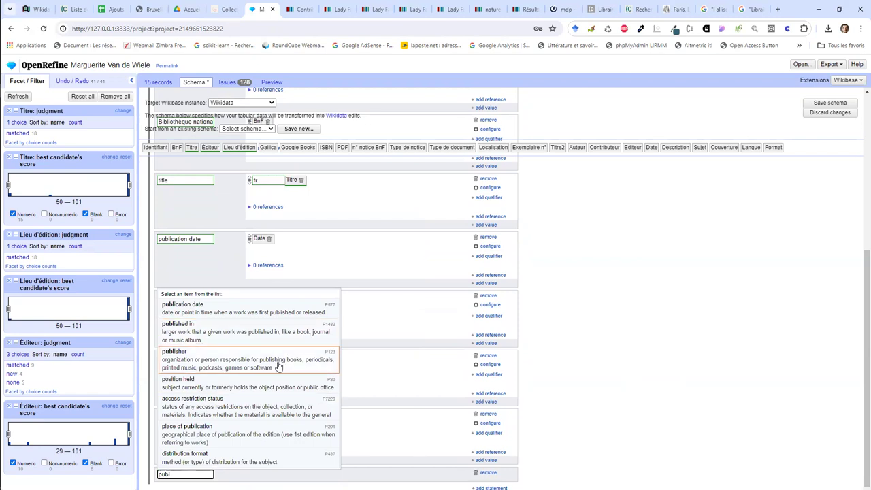
{"action": "left_click", "coordinate": [253, 432]}
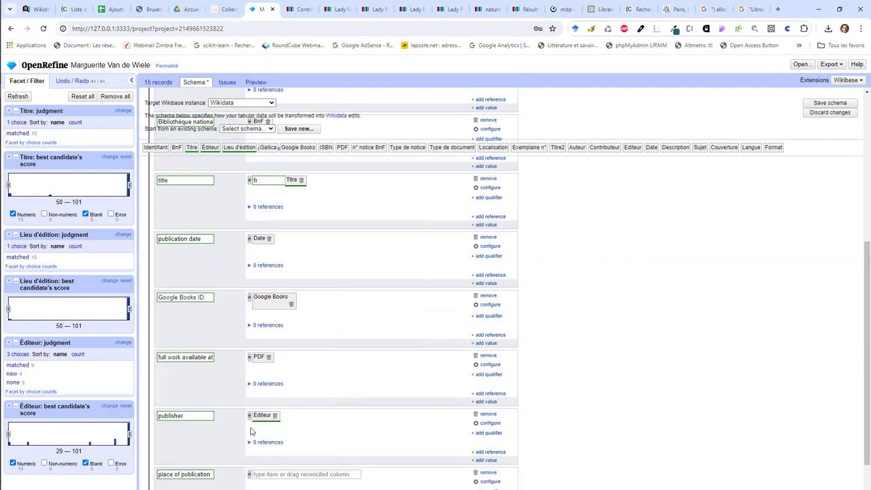
{"action": "left_click_drag", "start_coordinate": [243, 147], "coordinate": [287, 473]}
{"action": "scroll", "coordinate": [287, 473], "scroll_direction": "down", "scroll_amount": 1}
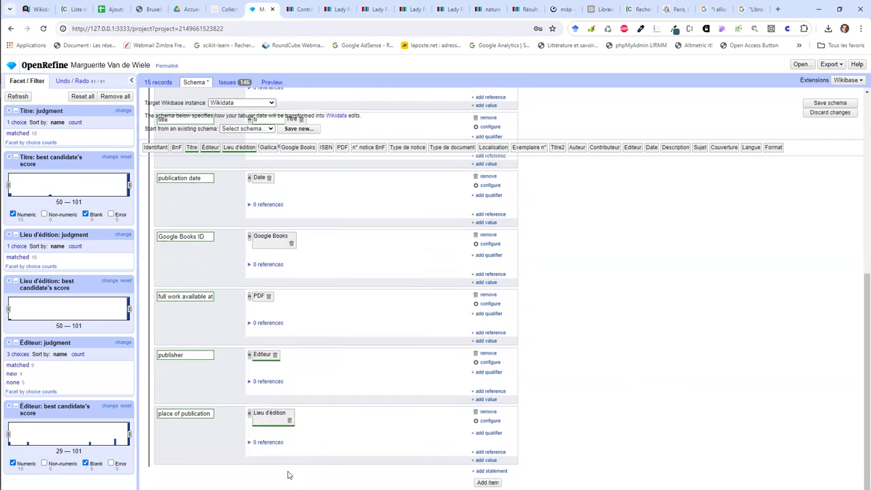
{"action": "scroll", "coordinate": [606, 249], "scroll_direction": "up", "scroll_amount": 2}
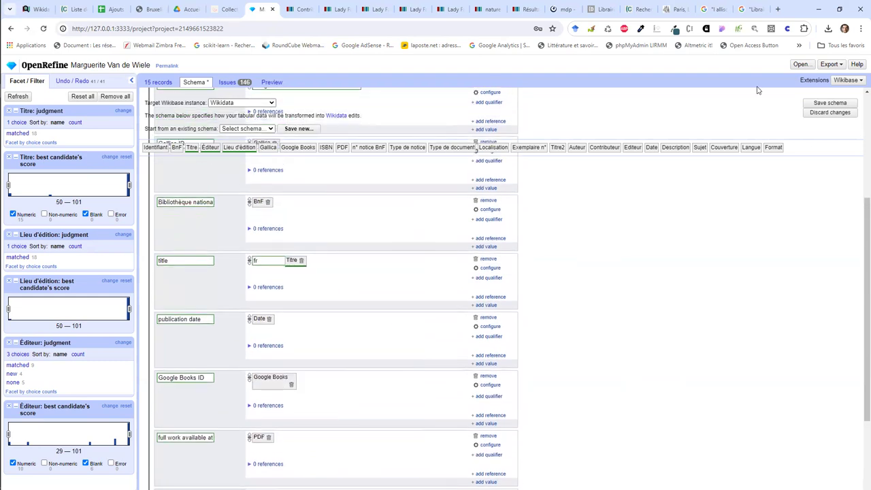
{"action": "left_click", "coordinate": [814, 104]}
{"action": "scroll", "coordinate": [612, 179], "scroll_direction": "up", "scroll_amount": 2}
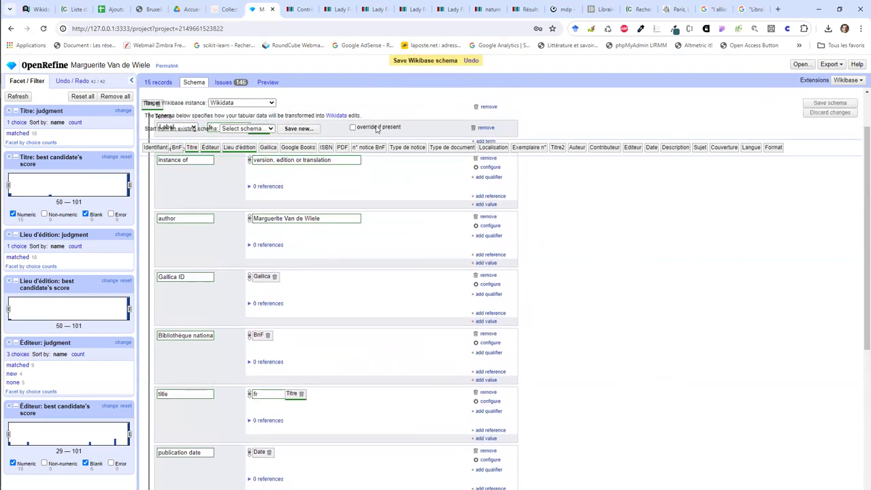
{"action": "left_click", "coordinate": [231, 82]}
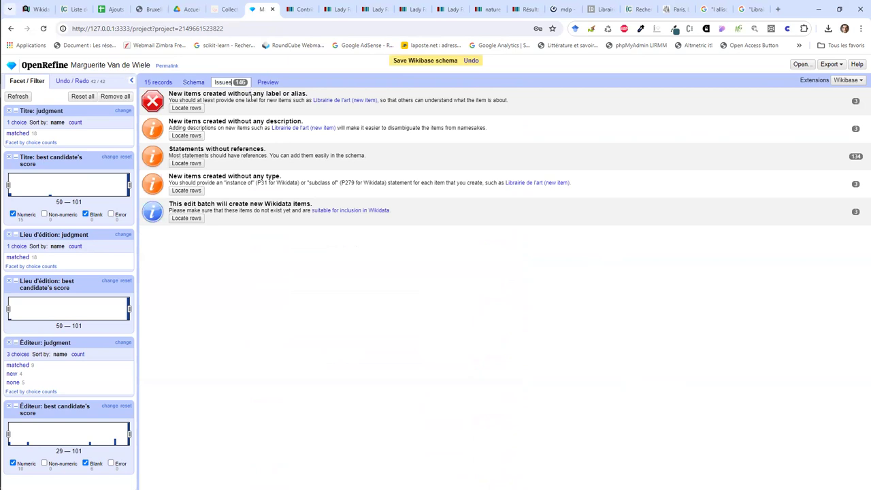
Step: Preview the 18 edits and upload them with summary ending ': add publisher and publication location'
{"action": "left_click", "coordinate": [267, 82]}
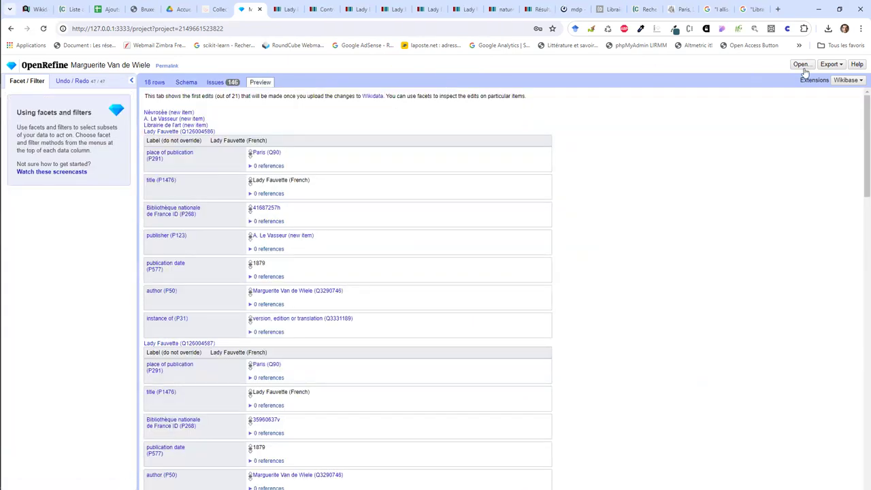
{"action": "left_click", "coordinate": [833, 82]}
{"action": "left_click", "coordinate": [802, 140]}
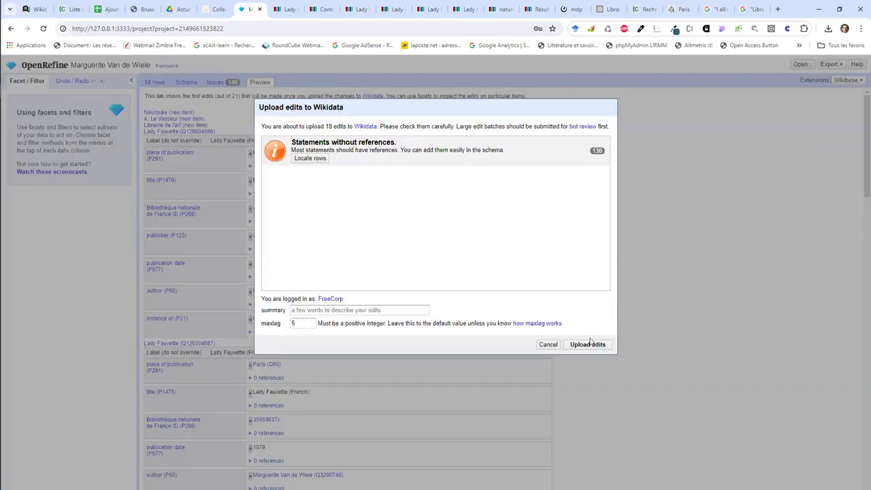
{"action": "left_click", "coordinate": [409, 309]}
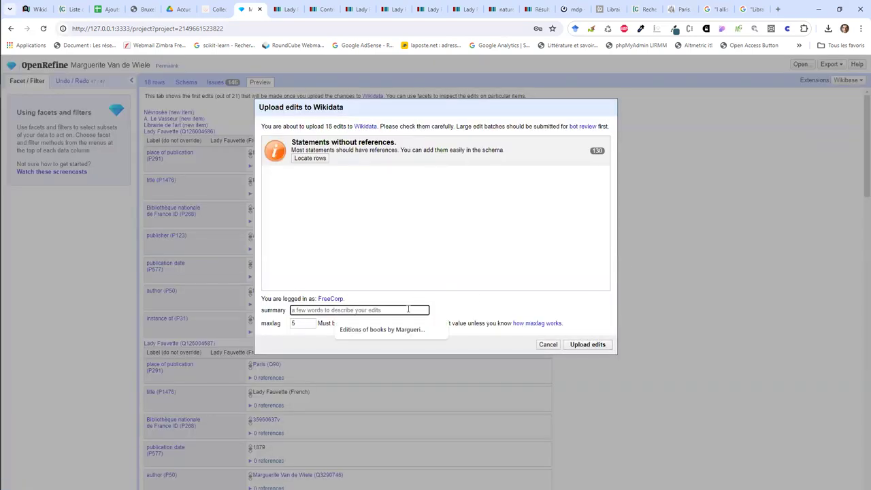
{"action": "key", "text": "Down"}
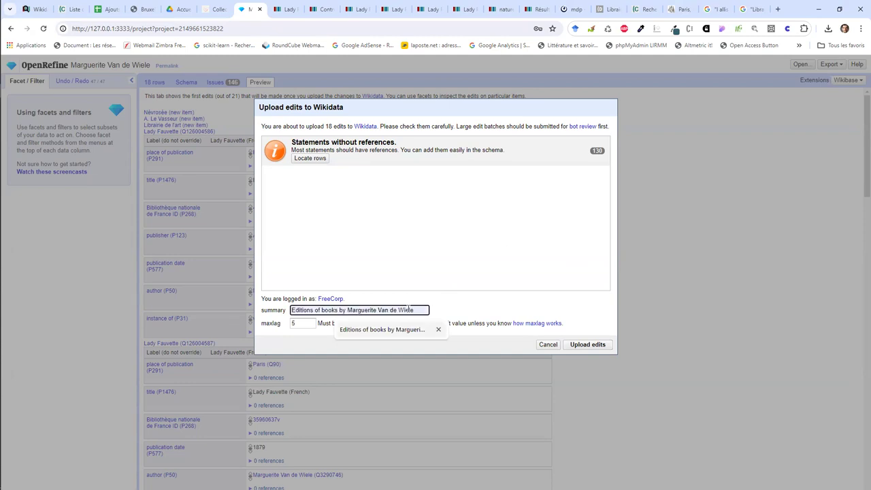
{"action": "key", "text": "Return"}
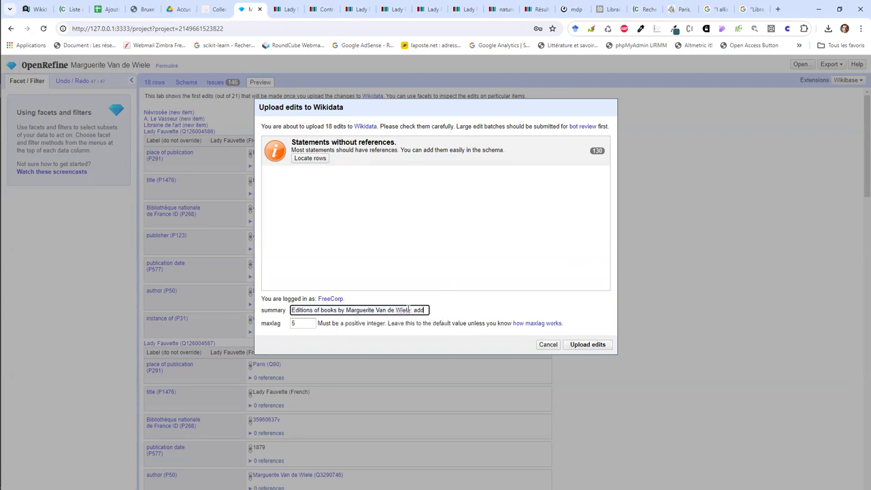
{"action": "type", "text": ": add publ"}
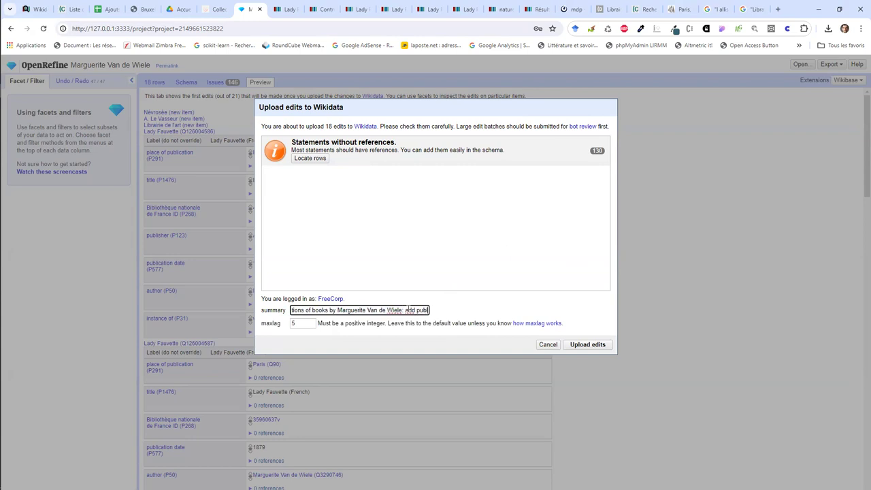
{"action": "type", "text": "isher and publ"}
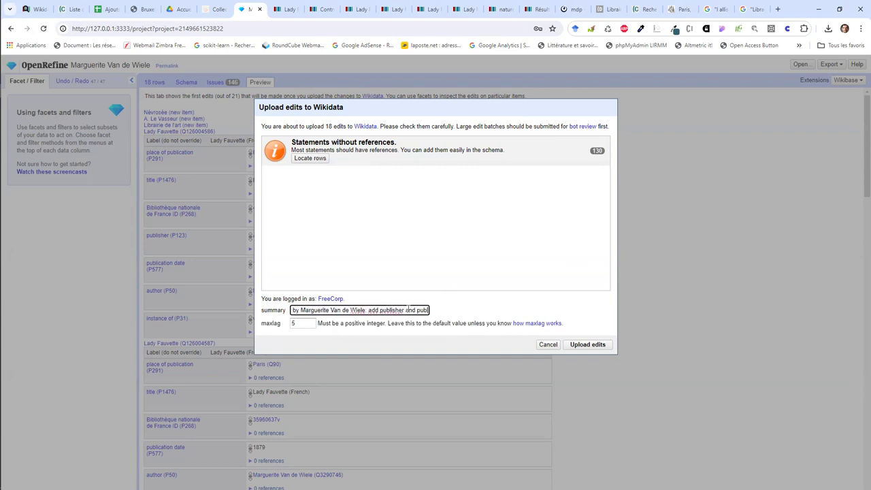
{"action": "type", "text": "ication location"}
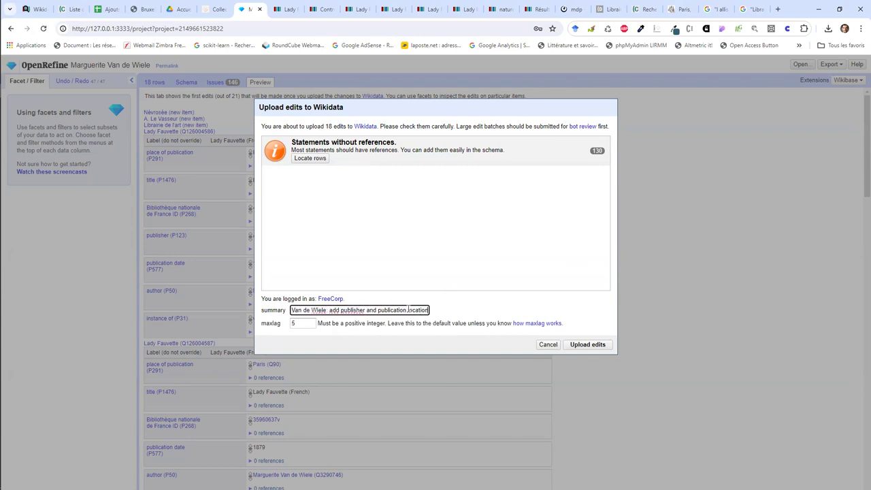
{"action": "left_click", "coordinate": [587, 344]}
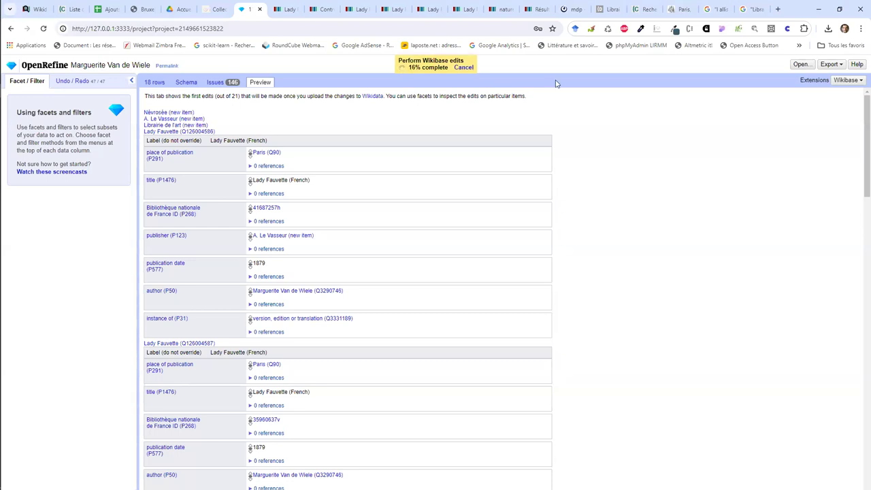
Step: From the contributions list, open Le Roman d'un chat and follow its linked Verviers place
{"action": "left_click", "coordinate": [529, 9]}
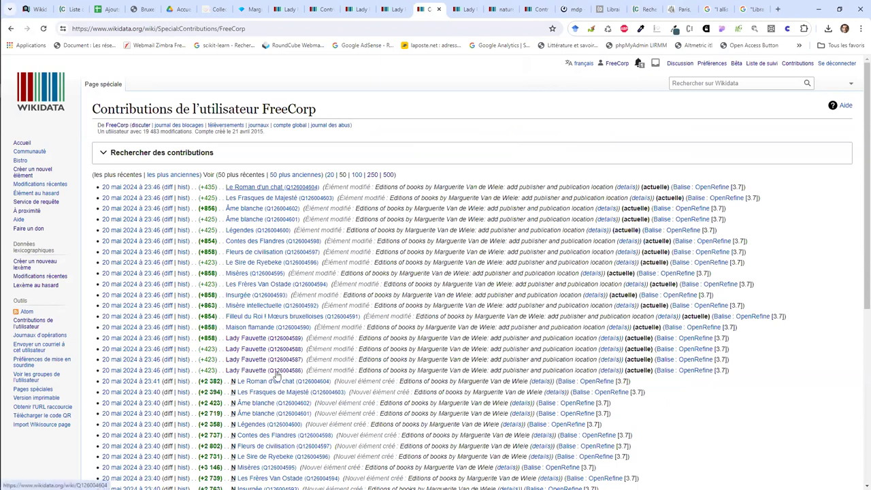
{"action": "left_click", "coordinate": [248, 188]}
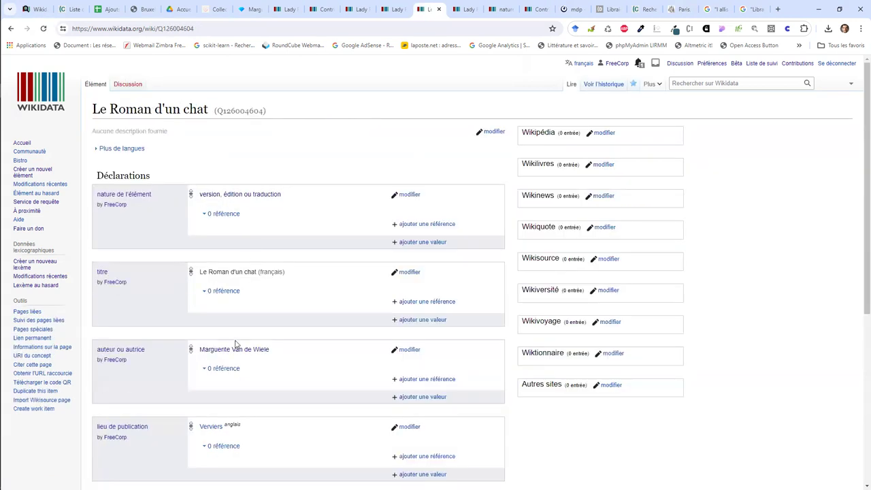
{"action": "scroll", "coordinate": [230, 414], "scroll_direction": "down", "scroll_amount": 3}
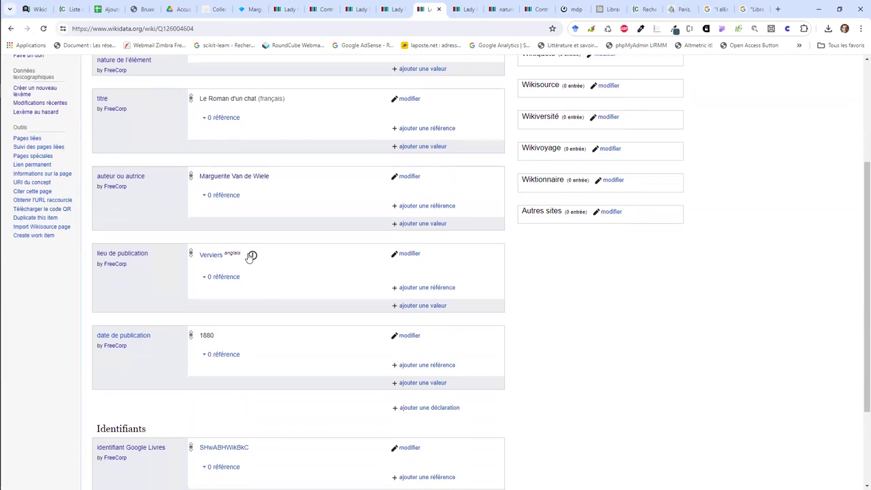
{"action": "left_click", "coordinate": [223, 257]}
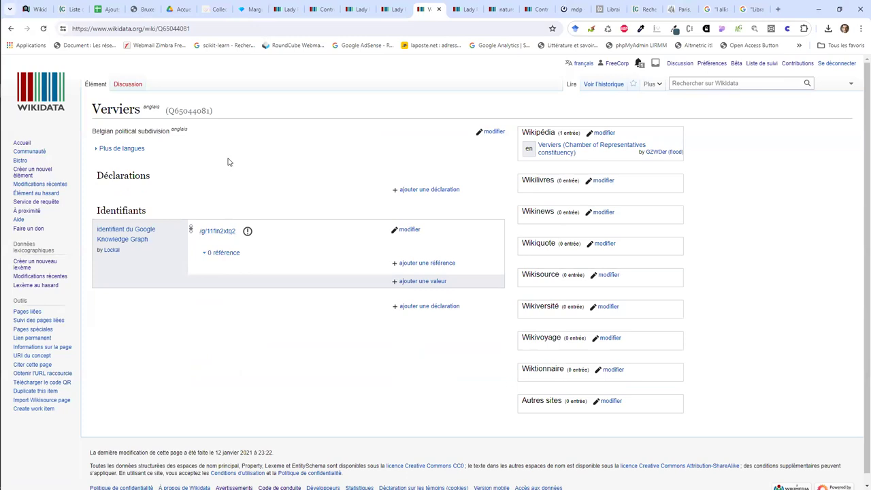
Step: Search Wikidata for Verviers and open the town item, ville de Wallonie
{"action": "left_click_drag", "start_coordinate": [140, 110], "coordinate": [92, 119]}
{"action": "key", "text": "ctrl+c"}
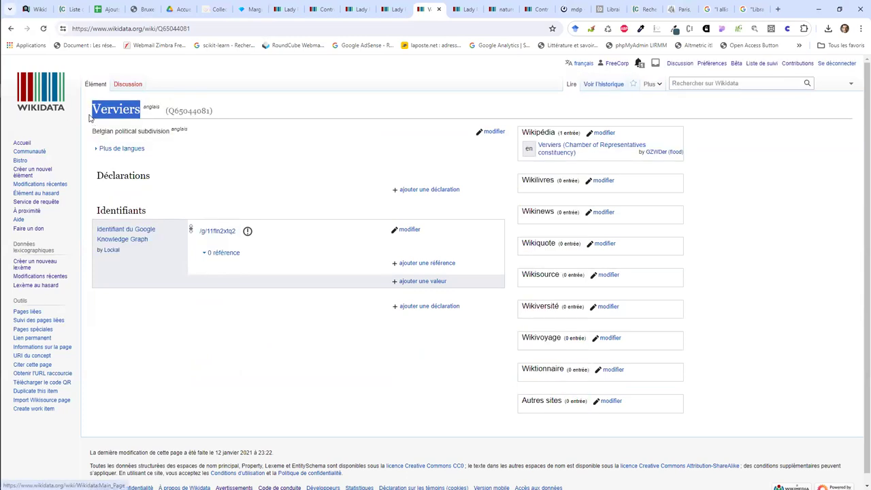
{"action": "left_click", "coordinate": [702, 84]}
{"action": "key", "text": "ctrl+v"}
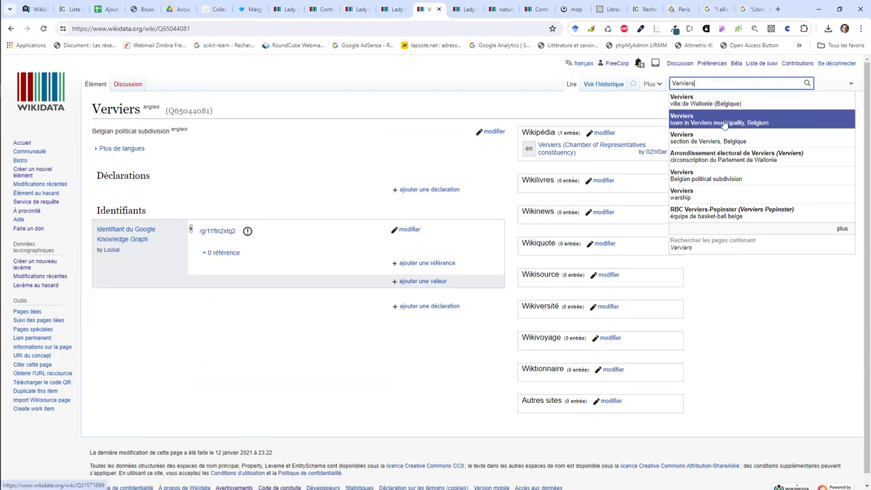
{"action": "left_click", "coordinate": [717, 110]}
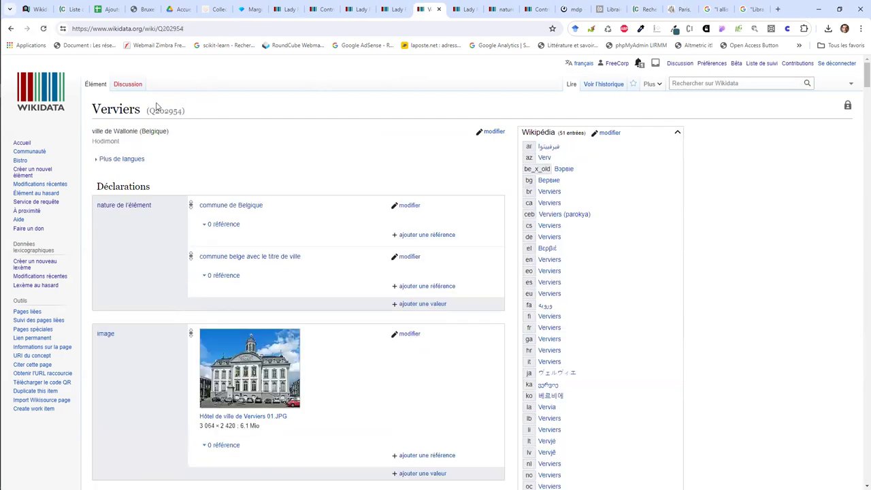
Step: Copy the Verviers town ID Q202954 and go back to the Le Roman d'un chat item
{"action": "double_click", "coordinate": [155, 108]}
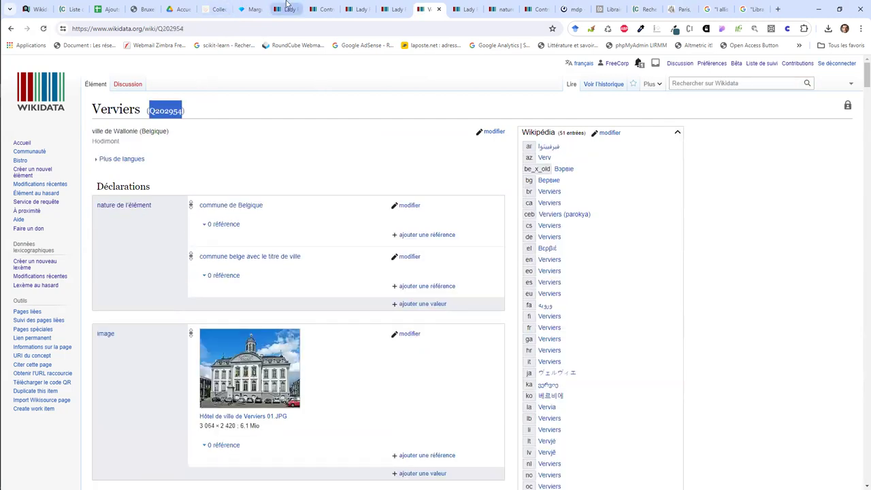
{"action": "left_click", "coordinate": [395, 4]}
{"action": "scroll", "coordinate": [356, 272], "scroll_direction": "down", "scroll_amount": 2}
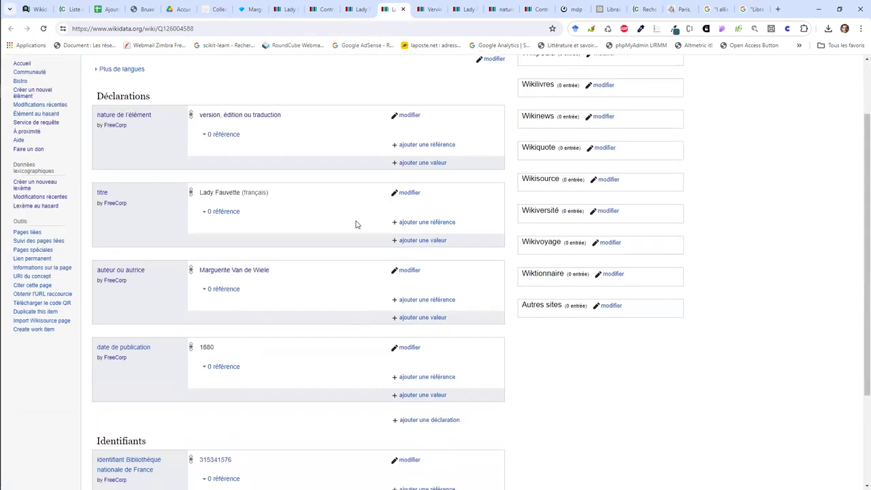
{"action": "key", "text": "ctrl+Tab"}
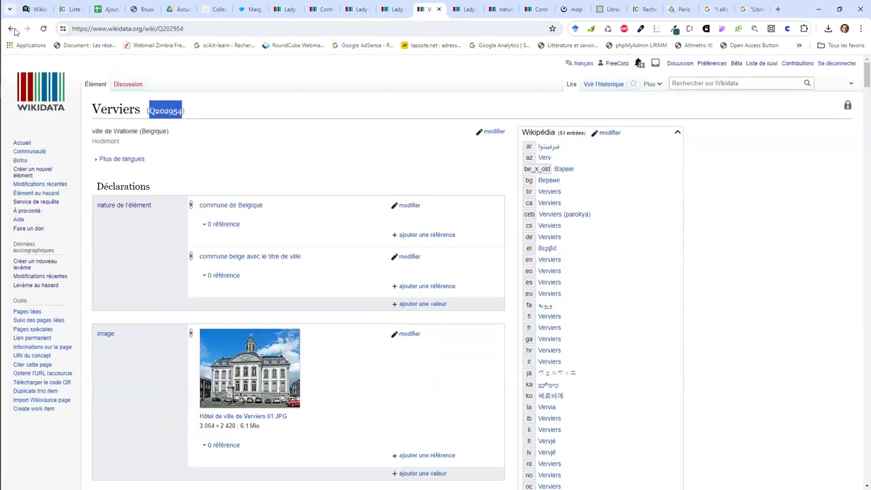
{"action": "left_click", "coordinate": [14, 31]}
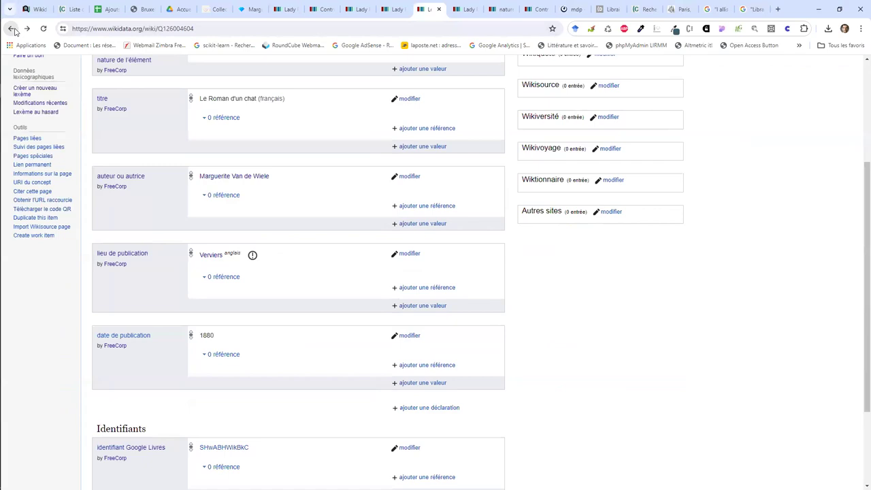
Step: Reselect Verviers (Q202954) as place of publication, save it, and return to contributions
{"action": "left_click", "coordinate": [400, 253]}
{"action": "left_click", "coordinate": [319, 256]}
{"action": "left_click", "coordinate": [371, 266]}
{"action": "left_click", "coordinate": [406, 255]}
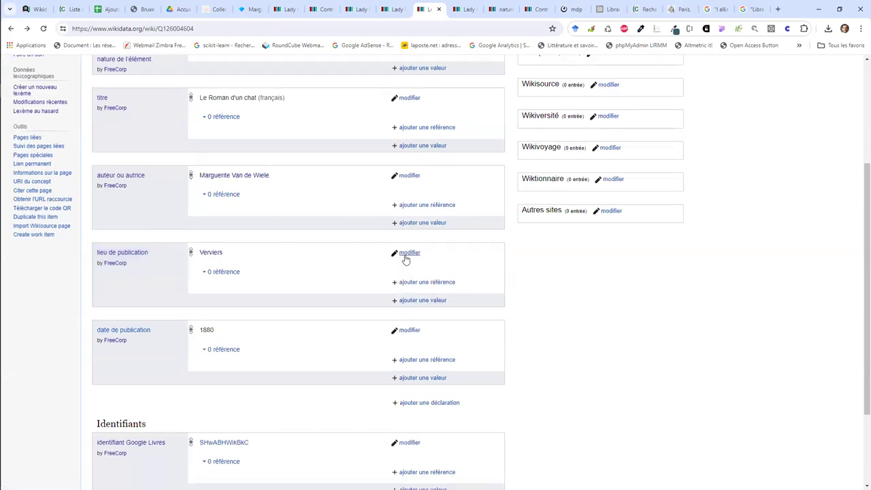
{"action": "scroll", "coordinate": [404, 252], "scroll_direction": "up", "scroll_amount": 3}
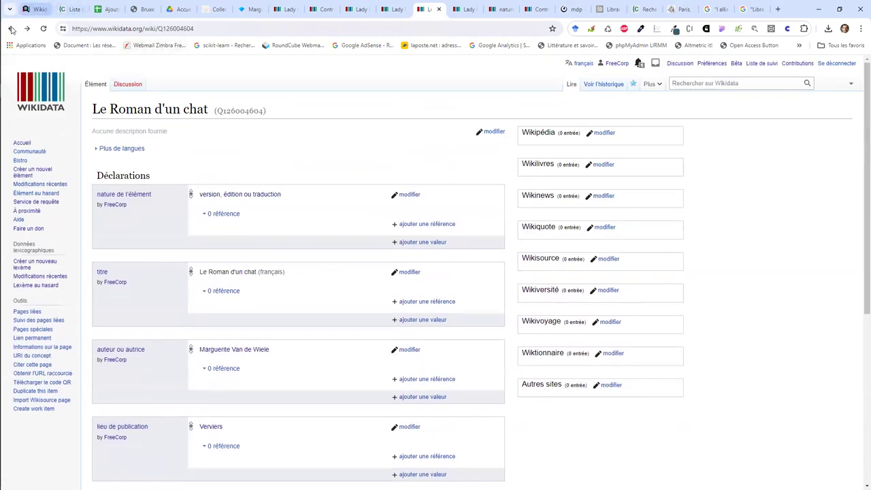
{"action": "left_click", "coordinate": [11, 28]}
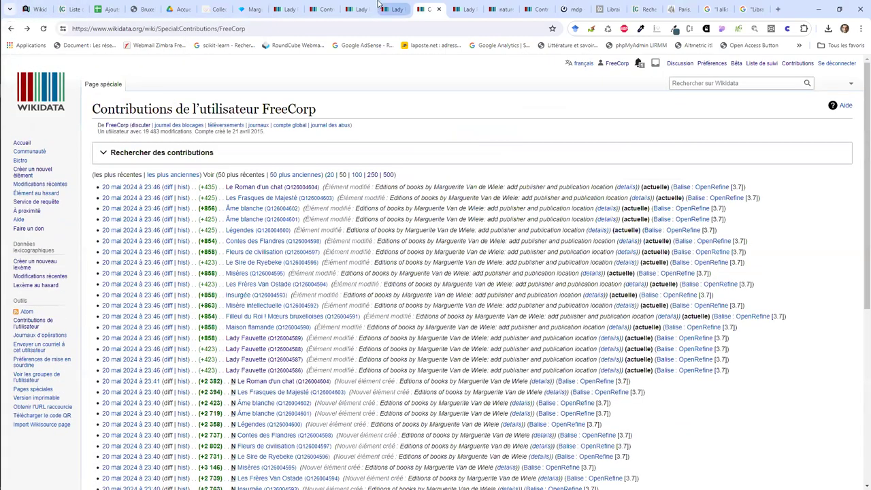
Step: Close the extra contributions tab, reload Lady Fauvette Q126004586, and view the 1884 edition
{"action": "left_click", "coordinate": [325, 9]}
{"action": "left_click", "coordinate": [338, 9]}
{"action": "left_click", "coordinate": [208, 31]}
{"action": "key", "text": "Return"}
{"action": "left_click", "coordinate": [310, 9]}
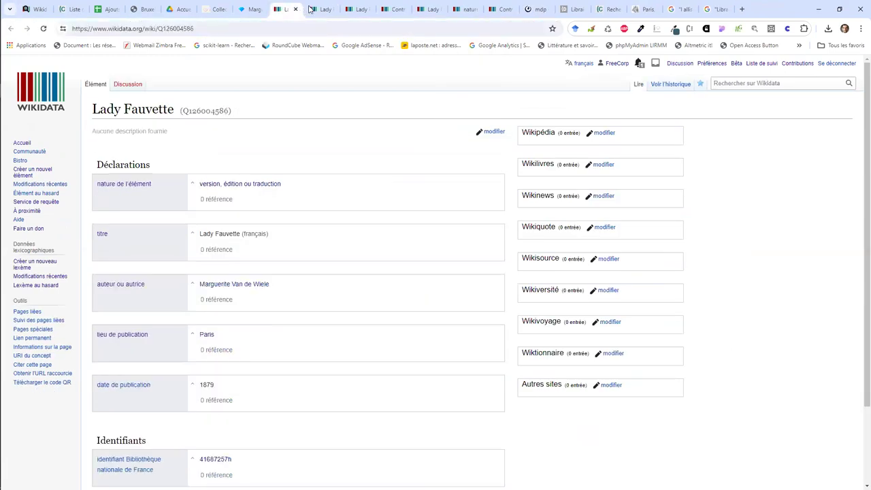
{"action": "scroll", "coordinate": [245, 143], "scroll_direction": "down", "scroll_amount": 3}
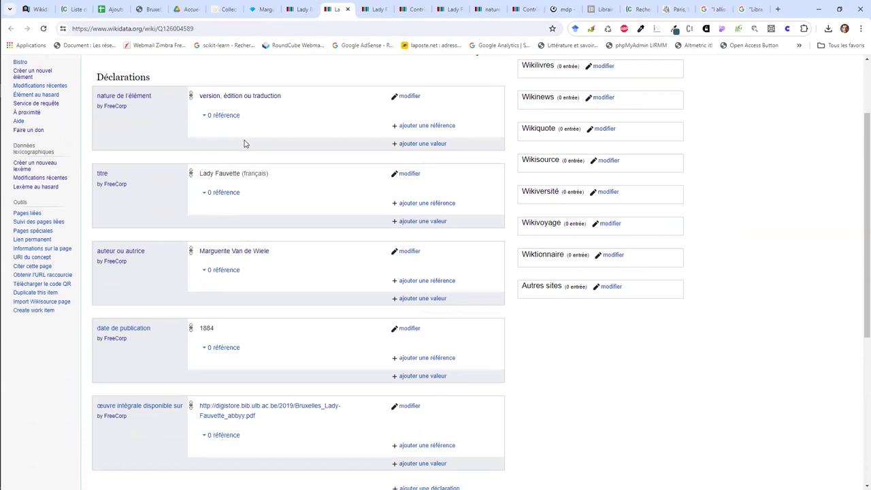
Step: Reload and review the 1880 Lady Fauvette edition item
{"action": "left_click", "coordinate": [371, 5]}
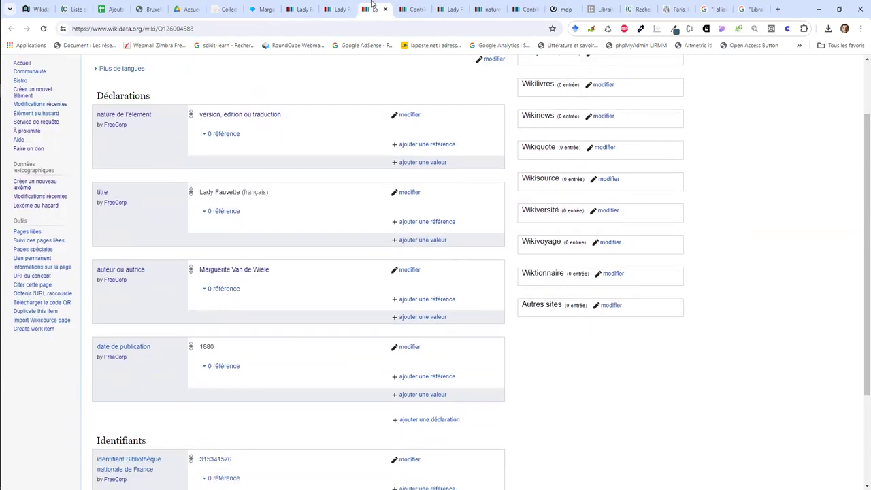
{"action": "scroll", "coordinate": [294, 180], "scroll_direction": "down", "scroll_amount": 2}
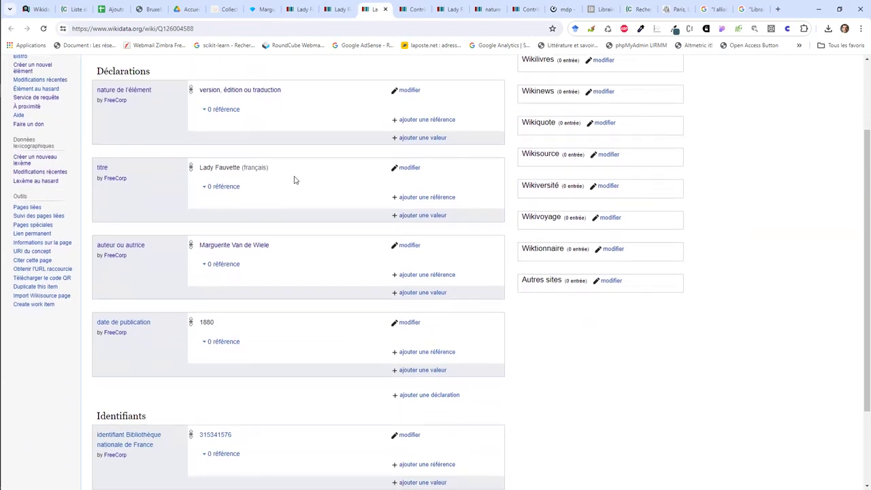
{"action": "left_click", "coordinate": [200, 29]}
{"action": "key", "text": "Return"}
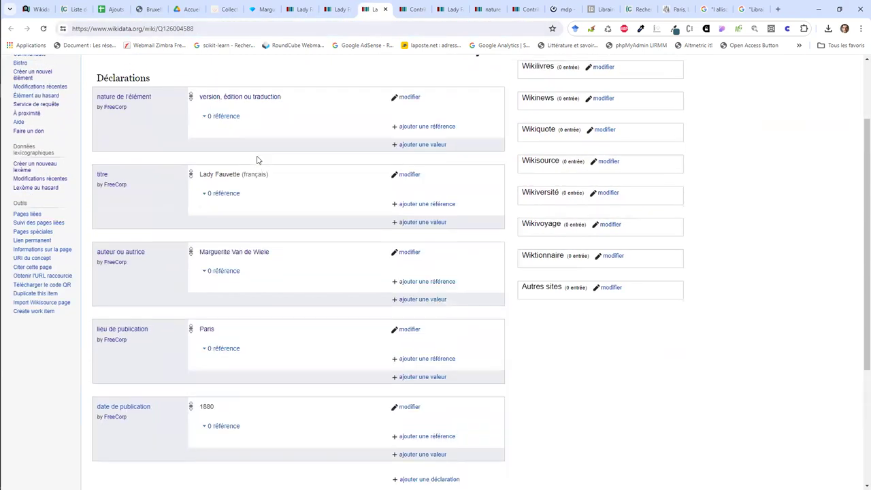
{"action": "scroll", "coordinate": [257, 160], "scroll_direction": "down", "scroll_amount": 2}
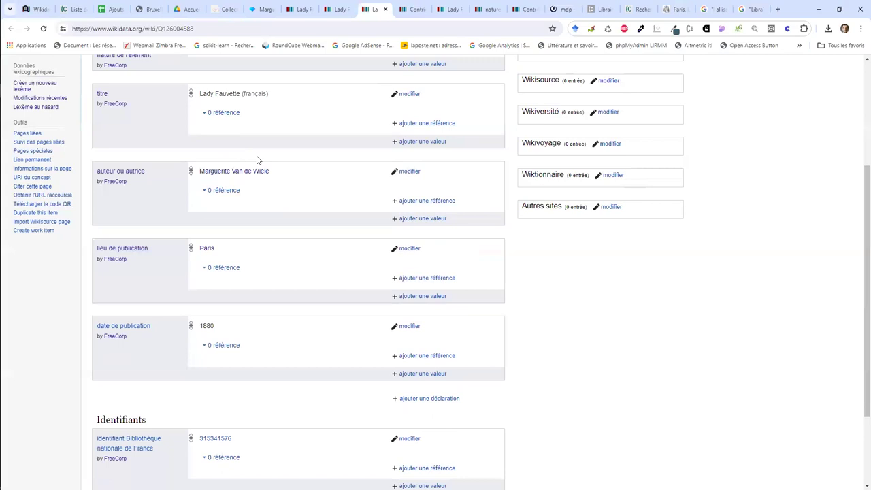
{"action": "scroll", "coordinate": [257, 160], "scroll_direction": "up", "scroll_amount": 1}
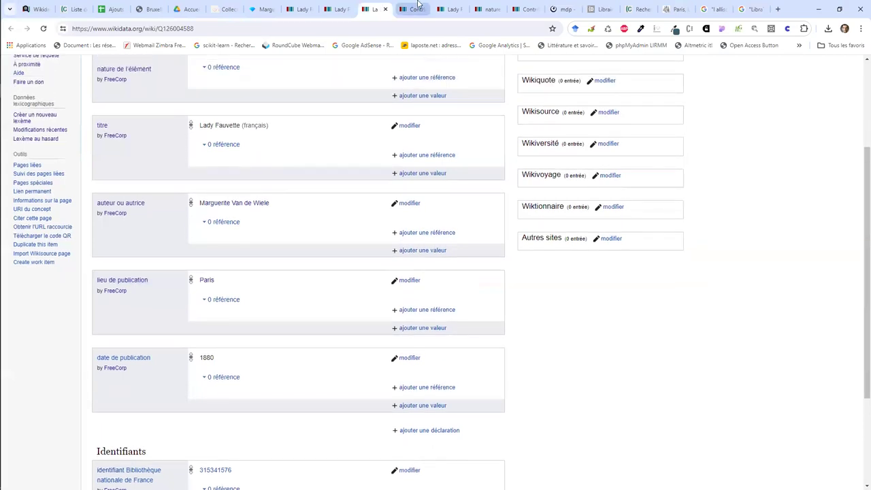
Step: Reload the Lady Fauvette Q126004586 page and look over its statements
{"action": "left_click", "coordinate": [417, 5]}
{"action": "left_click", "coordinate": [438, 7]}
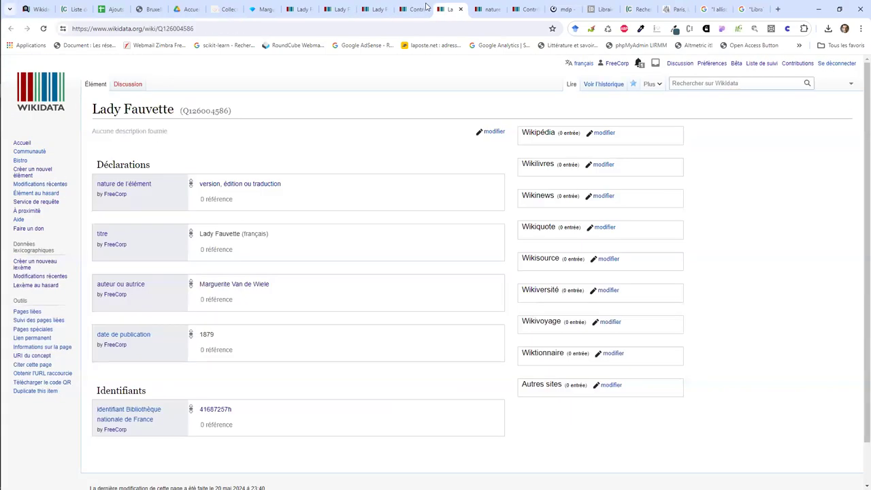
{"action": "left_click", "coordinate": [185, 28]}
{"action": "key", "text": "Return"}
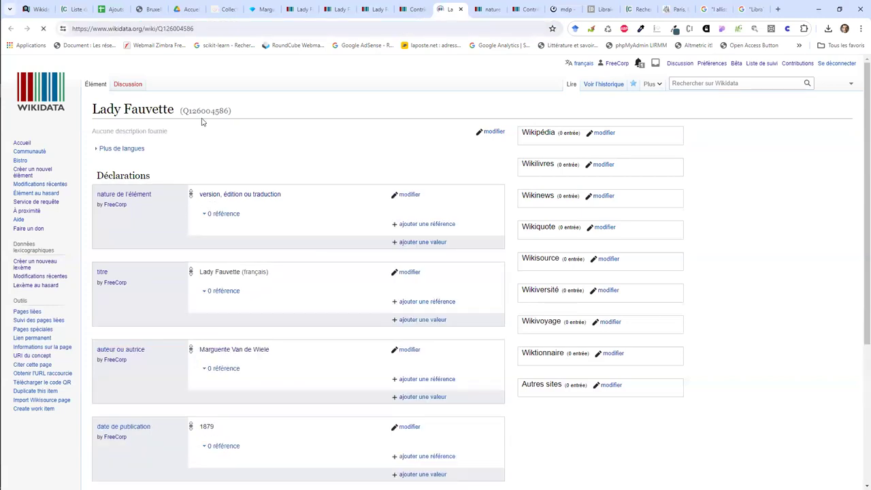
{"action": "scroll", "coordinate": [204, 138], "scroll_direction": "down", "scroll_amount": 2}
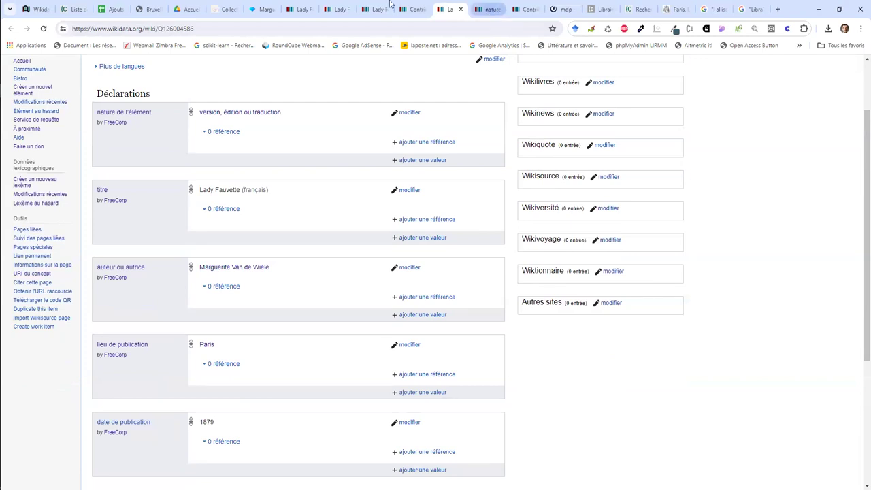
Step: Reload another Lady Fauvette item, then reopen Q126004586 by re-entering its ID in the address
{"action": "left_click", "coordinate": [297, 9]}
{"action": "scroll", "coordinate": [258, 234], "scroll_direction": "down", "scroll_amount": 1}
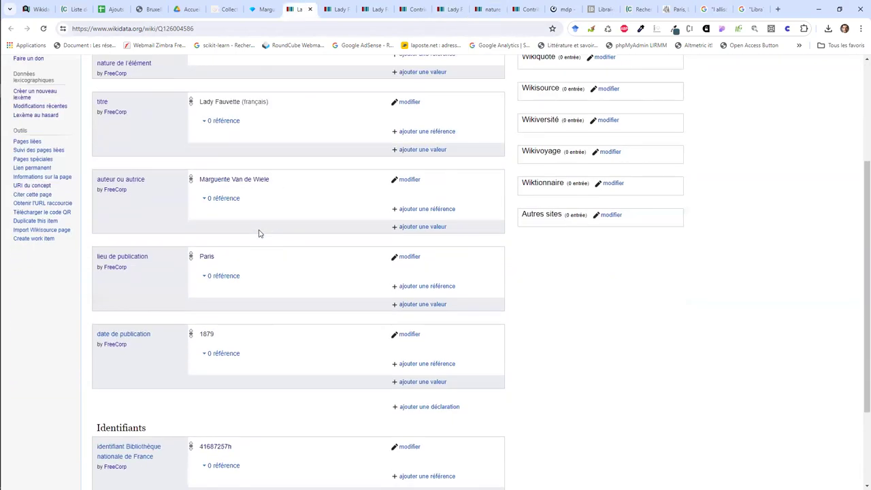
{"action": "left_click", "coordinate": [197, 31]}
{"action": "key", "text": "Return"}
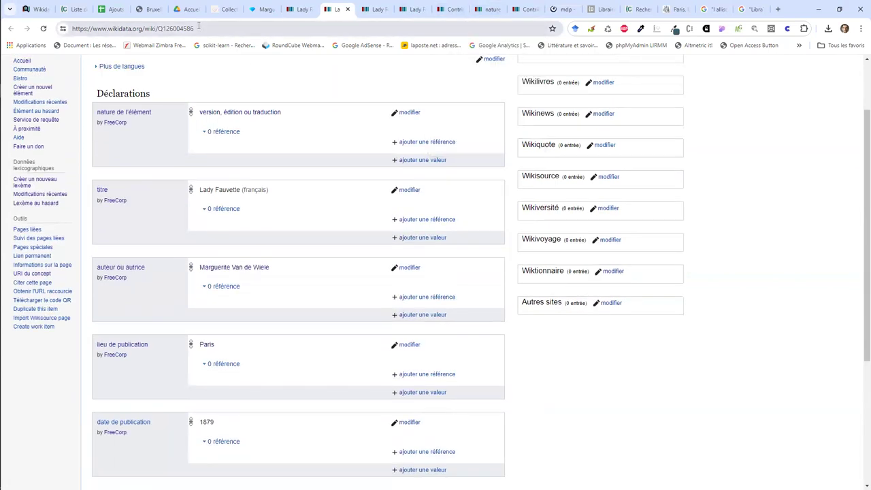
{"action": "double_click", "coordinate": [178, 29]}
{"action": "right_click", "coordinate": [196, 28]}
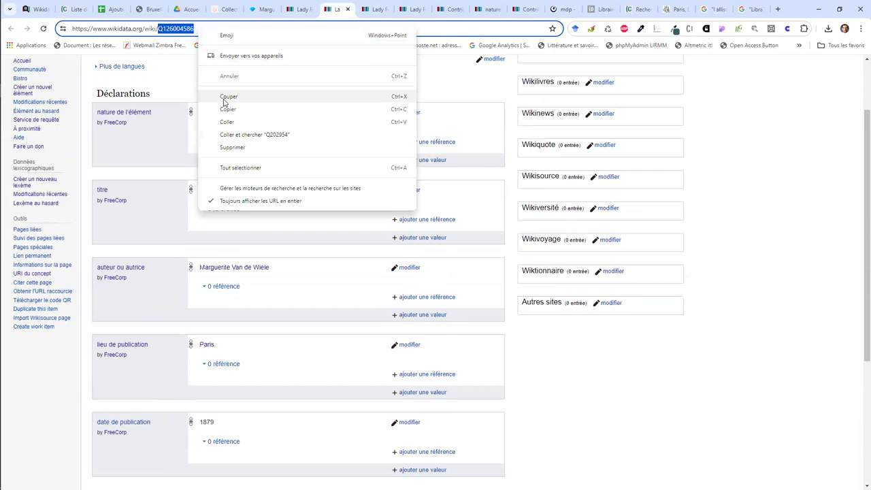
{"action": "left_click", "coordinate": [228, 97]}
{"action": "left_click", "coordinate": [310, 5]}
{"action": "left_click", "coordinate": [334, 9]}
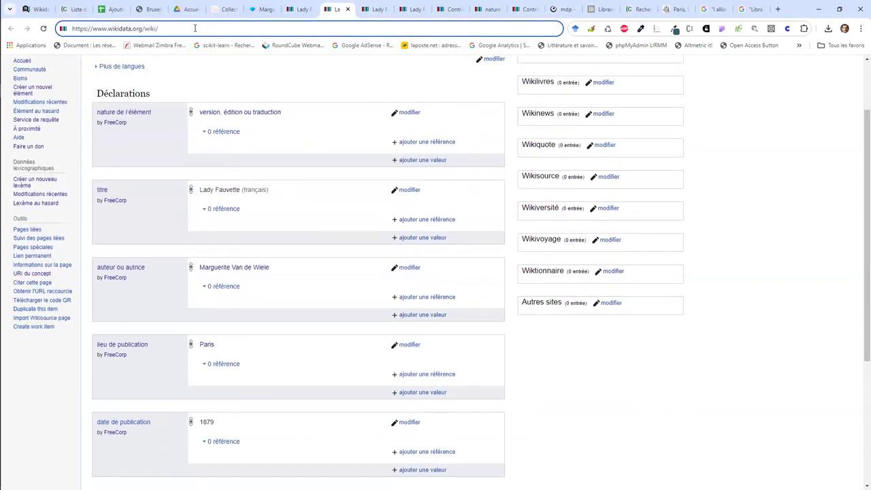
{"action": "key", "text": "ctrl+v"}
{"action": "key", "text": "Return"}
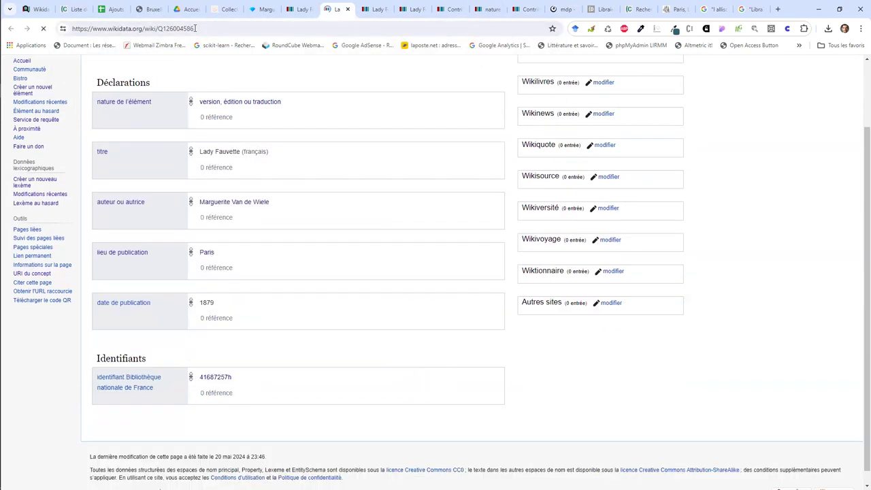
Step: Open the duplicate Q126004587, copy its ID from the title, and return to Q126004586
{"action": "left_click", "coordinate": [402, 7]}
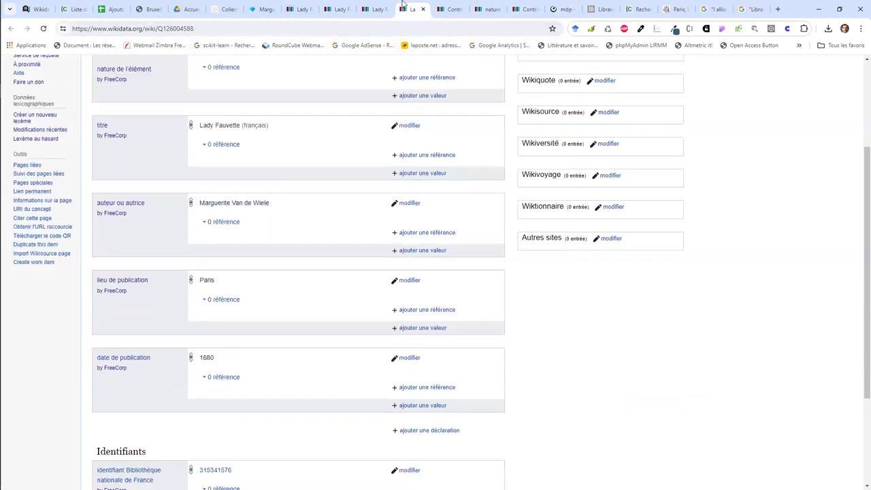
{"action": "left_click", "coordinate": [335, 9]}
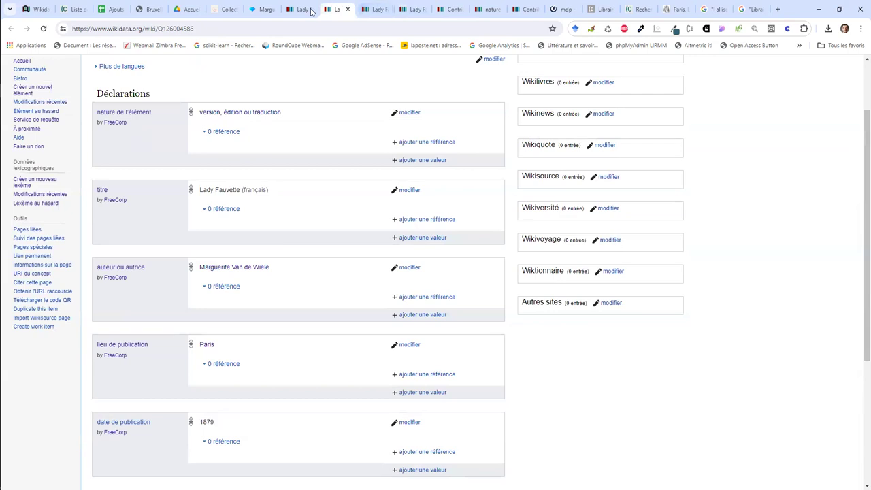
{"action": "left_click", "coordinate": [196, 28]}
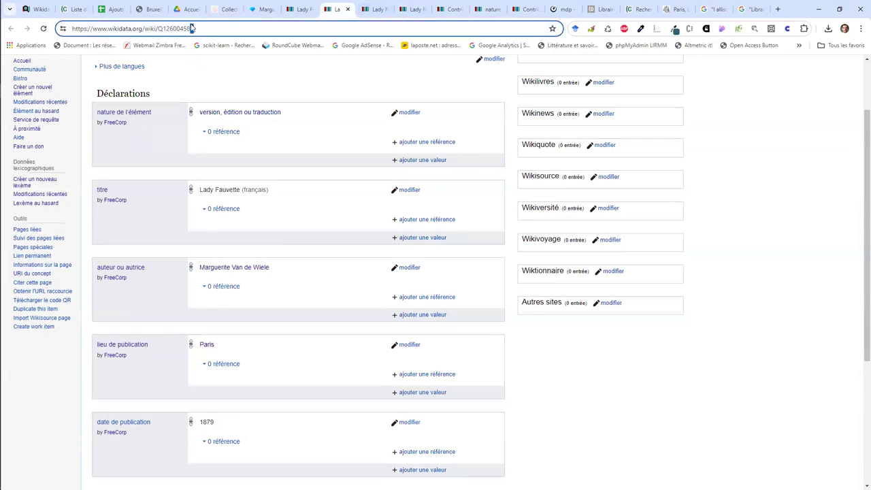
{"action": "key", "text": "Return"}
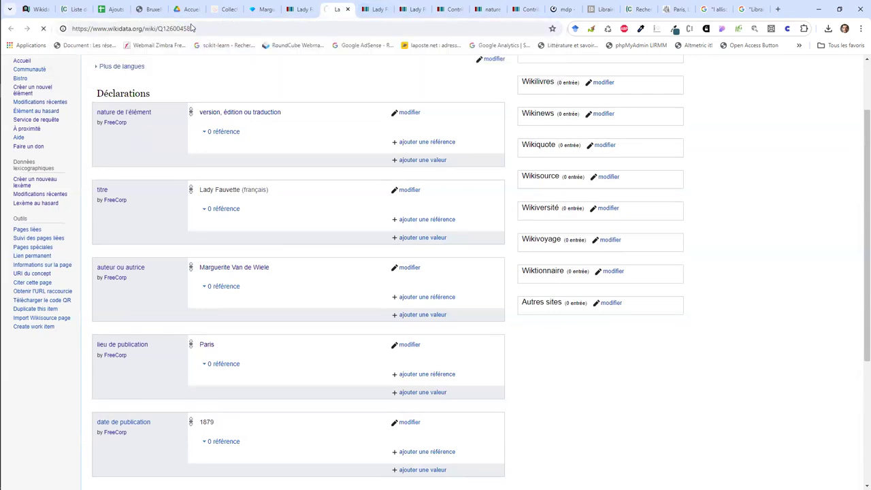
{"action": "scroll", "coordinate": [291, 301], "scroll_direction": "down", "scroll_amount": 3}
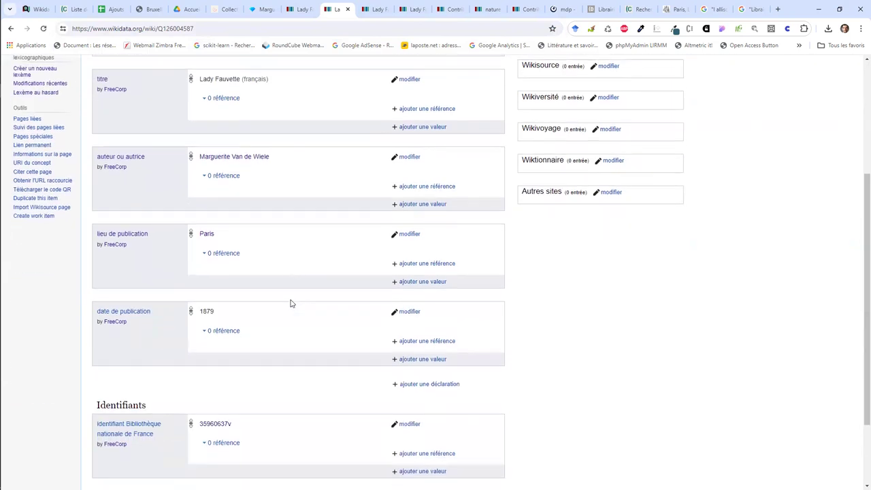
{"action": "scroll", "coordinate": [291, 302], "scroll_direction": "down", "scroll_amount": 2}
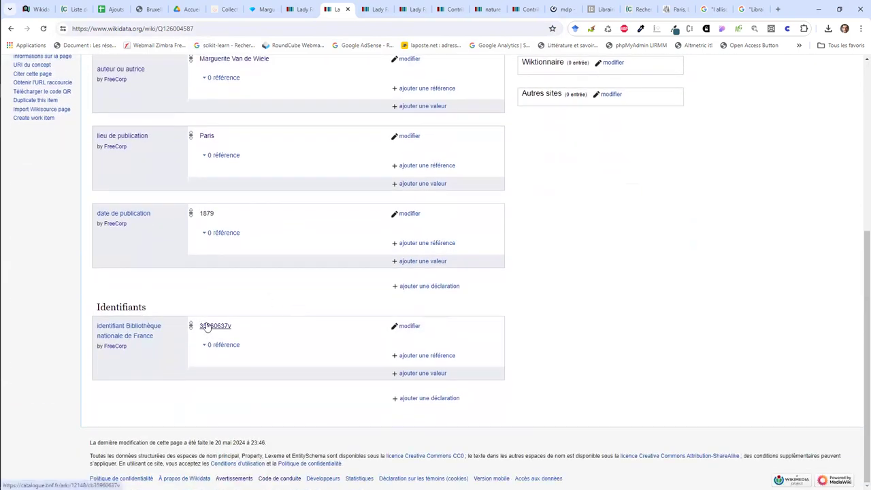
{"action": "scroll", "coordinate": [330, 204], "scroll_direction": "up", "scroll_amount": 5}
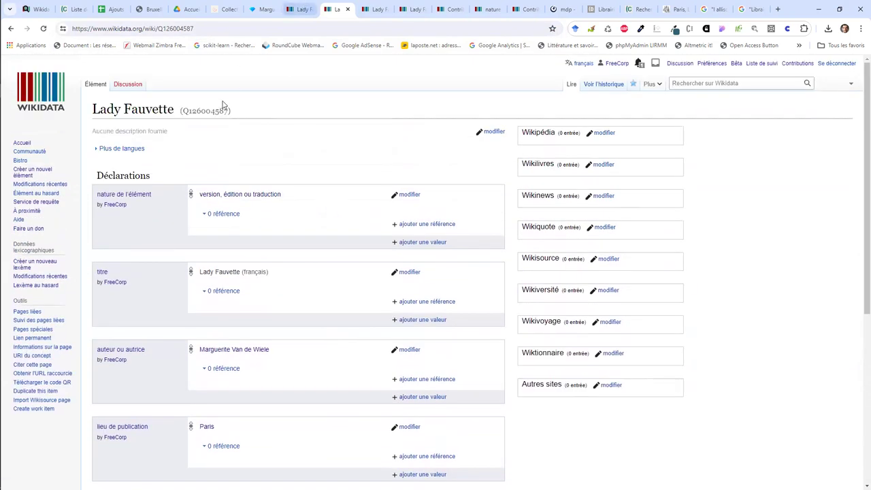
{"action": "left_click_drag", "start_coordinate": [225, 108], "coordinate": [182, 111]}
{"action": "left_click", "coordinate": [300, 9]}
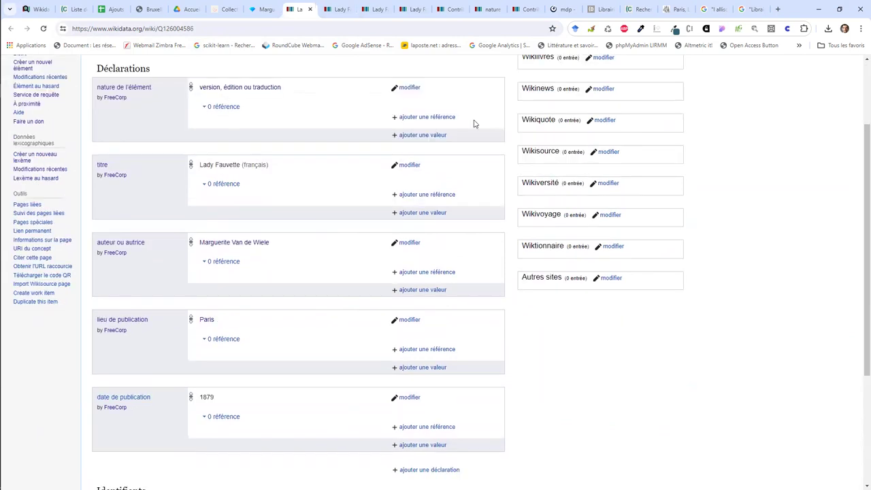
{"action": "scroll", "coordinate": [474, 122], "scroll_direction": "up", "scroll_amount": 2}
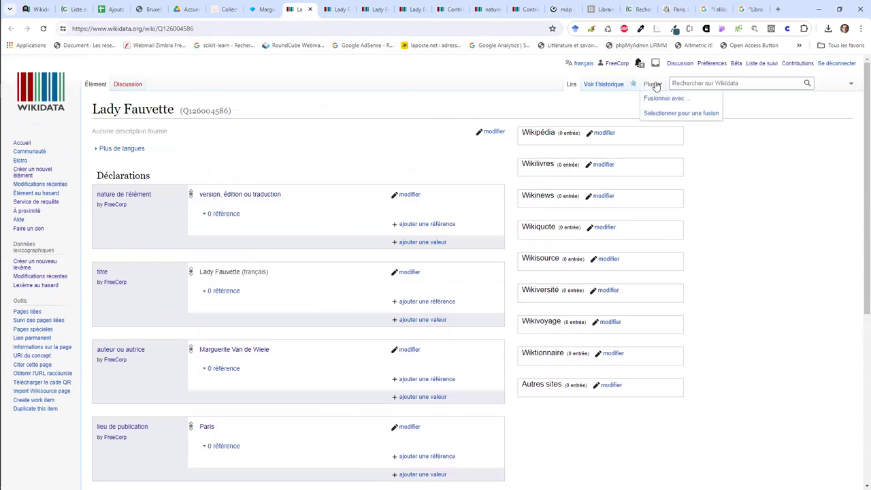
Step: Enter Q126004587 in the merge tool, pick the 'same element' summary, and merge
{"action": "left_click", "coordinate": [654, 99]}
{"action": "key", "text": "ctrl+v"}
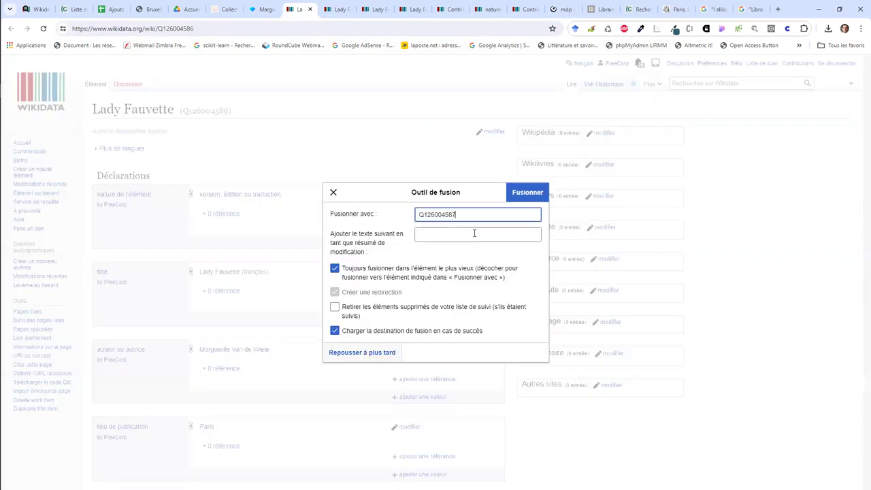
{"action": "left_click", "coordinate": [474, 232]}
{"action": "key", "text": "Down"}
{"action": "key", "text": "Down"}
{"action": "key", "text": "Down"}
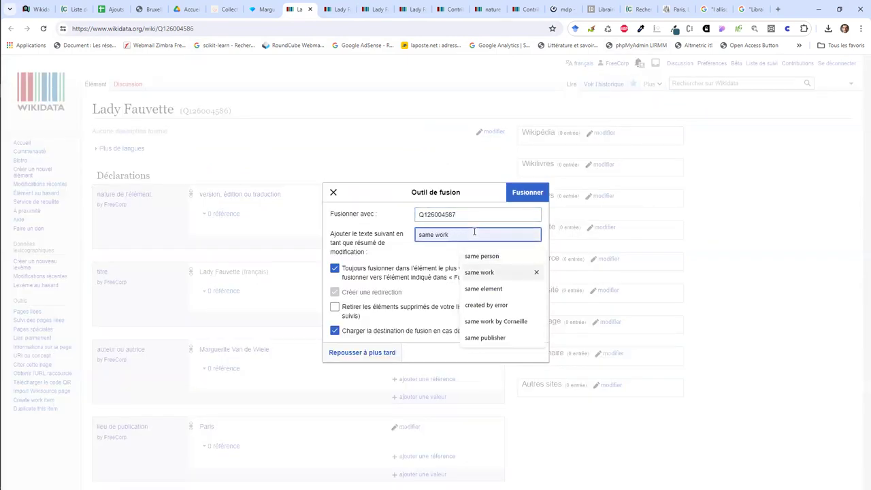
{"action": "key", "text": "Return"}
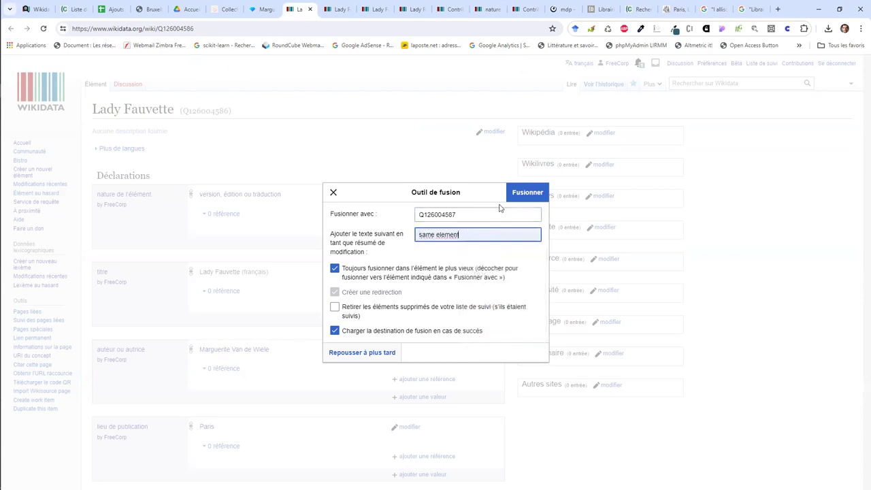
{"action": "left_click", "coordinate": [527, 193]}
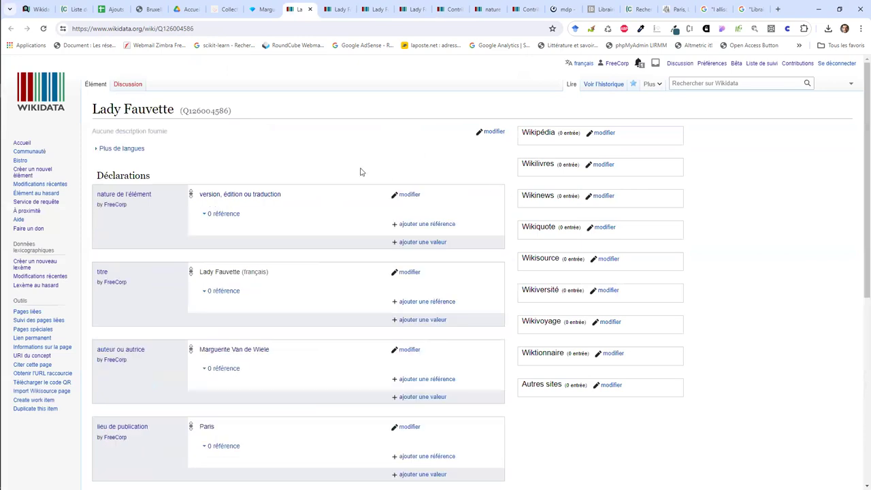
Step: Begin the French description 'édition française de l'ouvrage' and copy the author's name
{"action": "left_click", "coordinate": [478, 132]}
{"action": "left_click", "coordinate": [279, 174]}
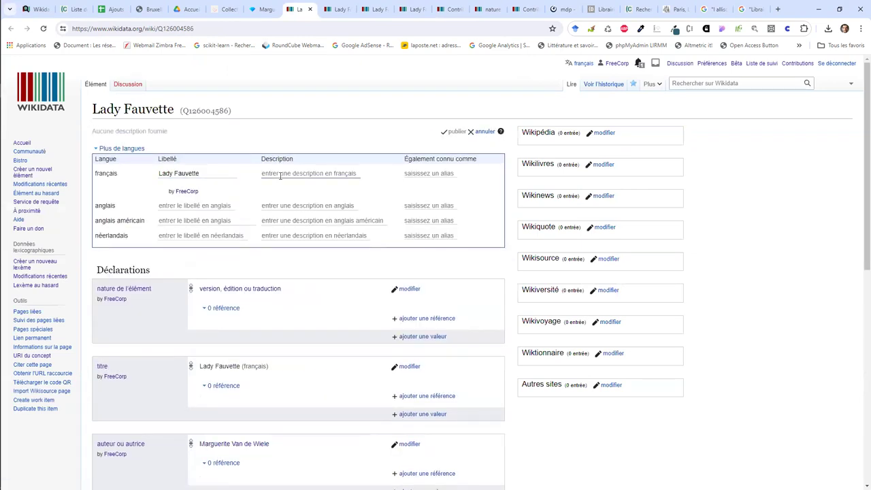
{"action": "type", "text": "édition fran"}
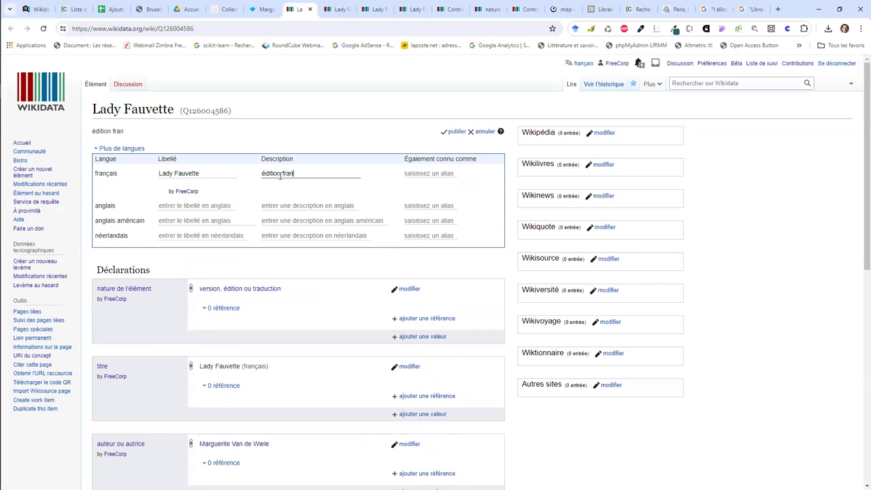
{"action": "type", "text": "çaise de l'ouvrage de"}
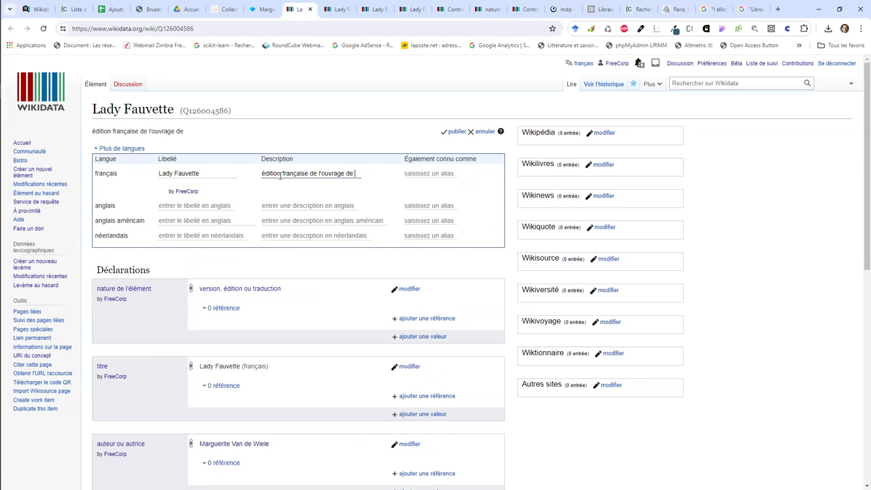
{"action": "scroll", "coordinate": [280, 175], "scroll_direction": "down", "scroll_amount": 5}
{"action": "left_click_drag", "start_coordinate": [291, 120], "coordinate": [189, 113]}
{"action": "key", "text": "ctrl+c"}
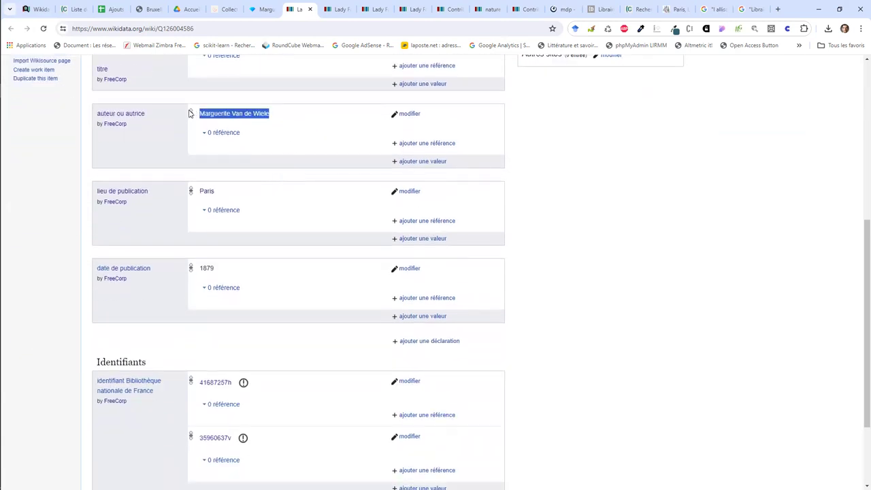
{"action": "scroll", "coordinate": [319, 113], "scroll_direction": "up", "scroll_amount": 6}
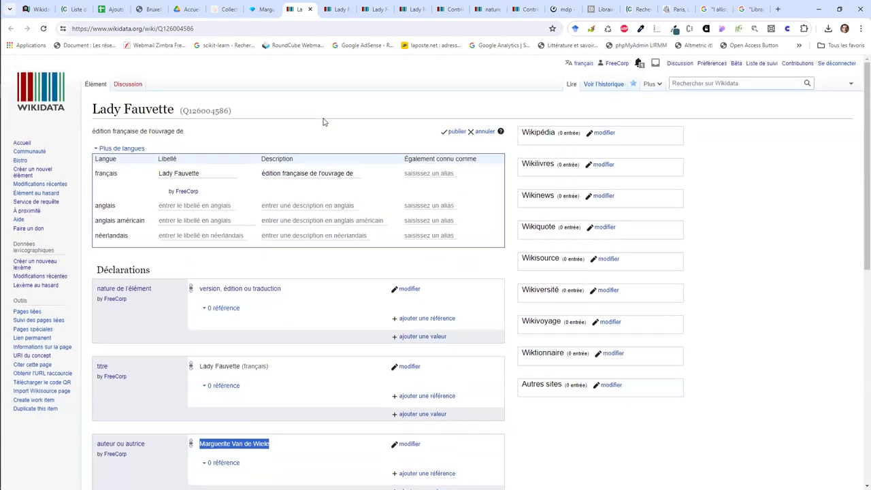
Step: Complete the description with Marguerite Van de Wiele and 1879, copy it, and publish
{"action": "left_click", "coordinate": [359, 172]}
{"action": "key", "text": "ctrl+v"}
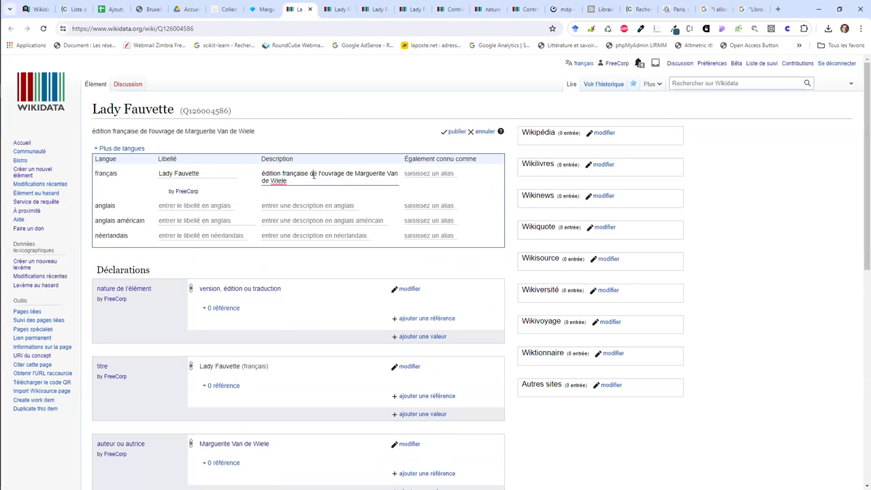
{"action": "type", "text": "de 1879"}
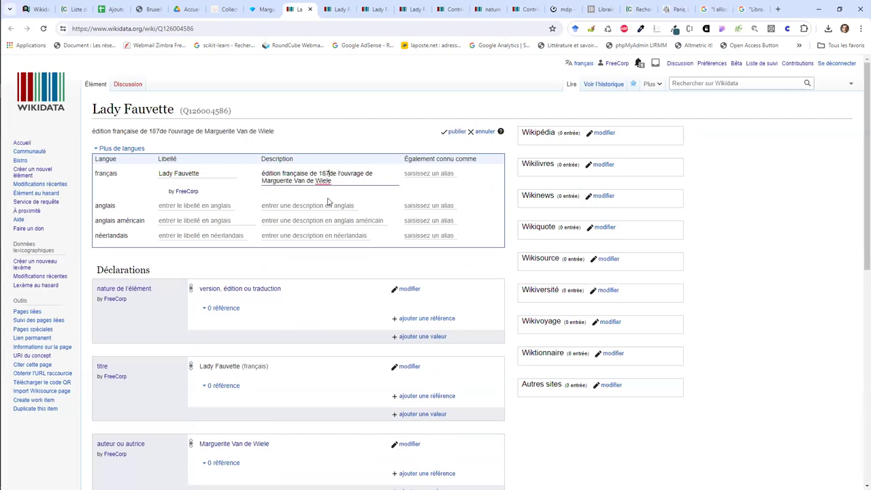
{"action": "key", "text": "ctrl+a"}
{"action": "key", "text": "ctrl+c"}
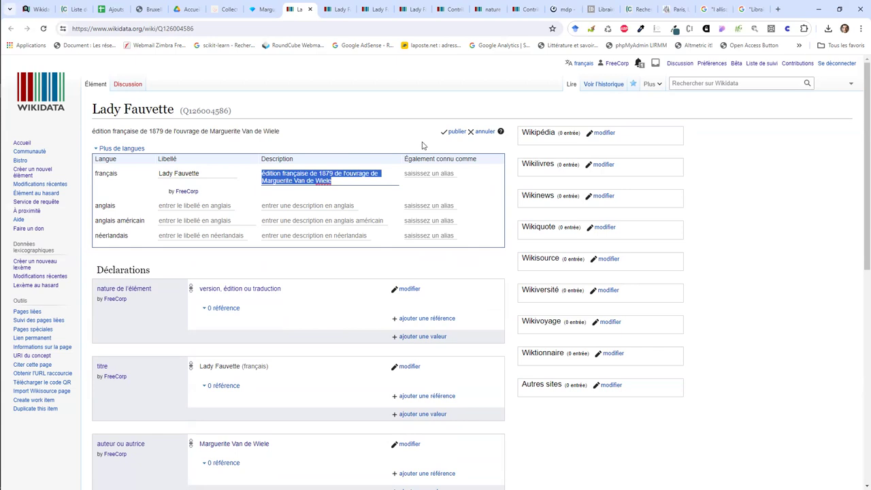
{"action": "key", "text": "Return"}
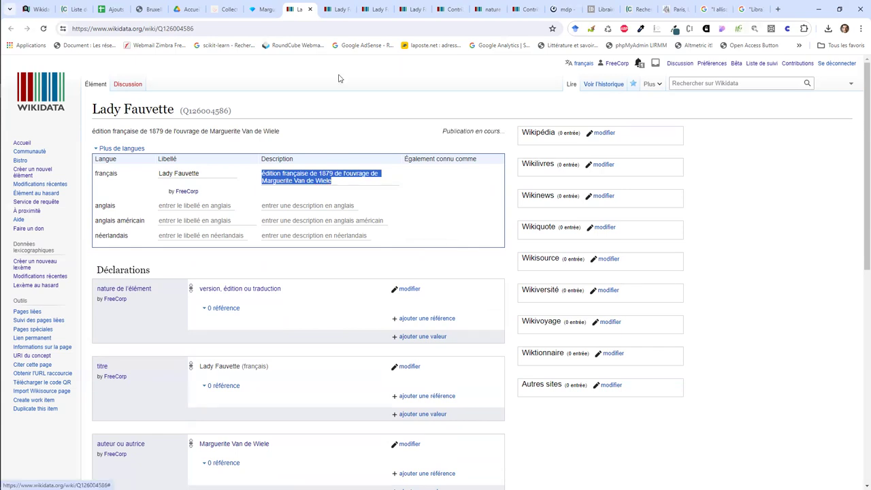
{"action": "key", "text": "ctrl+Tab"}
{"action": "scroll", "coordinate": [327, 209], "scroll_direction": "up", "scroll_amount": 5}
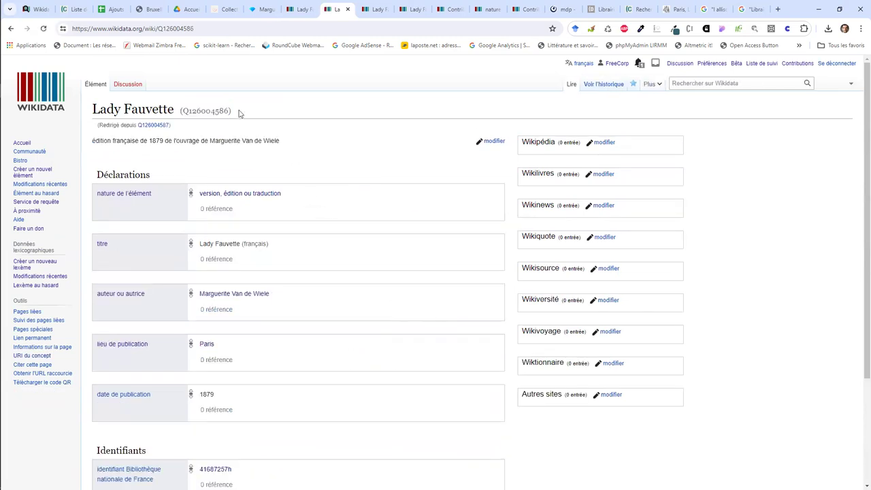
Step: Give Q126004589 the copied French description with the year changed to 1884
{"action": "left_click", "coordinate": [348, 9]}
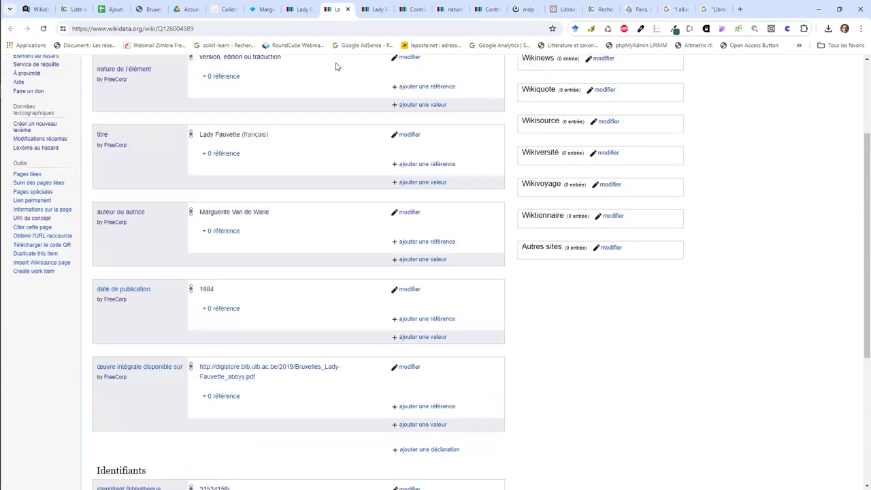
{"action": "scroll", "coordinate": [424, 129], "scroll_direction": "up", "scroll_amount": 3}
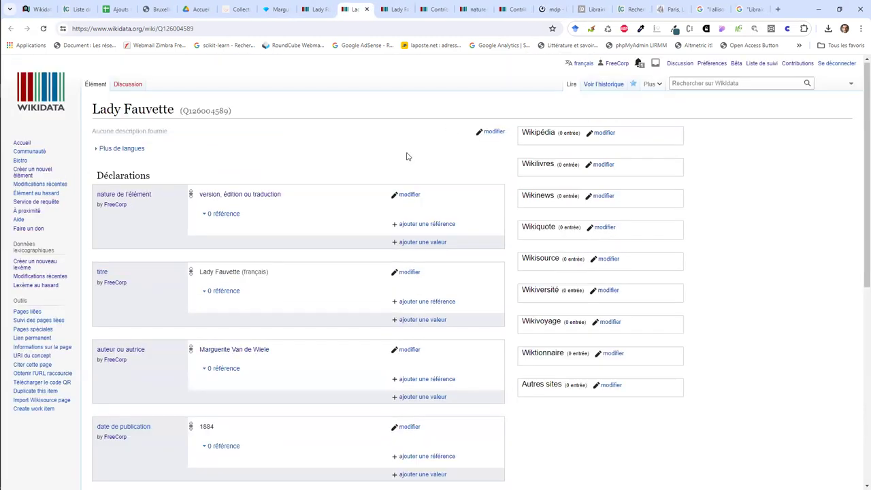
{"action": "scroll", "coordinate": [251, 264], "scroll_direction": "down", "scroll_amount": 3}
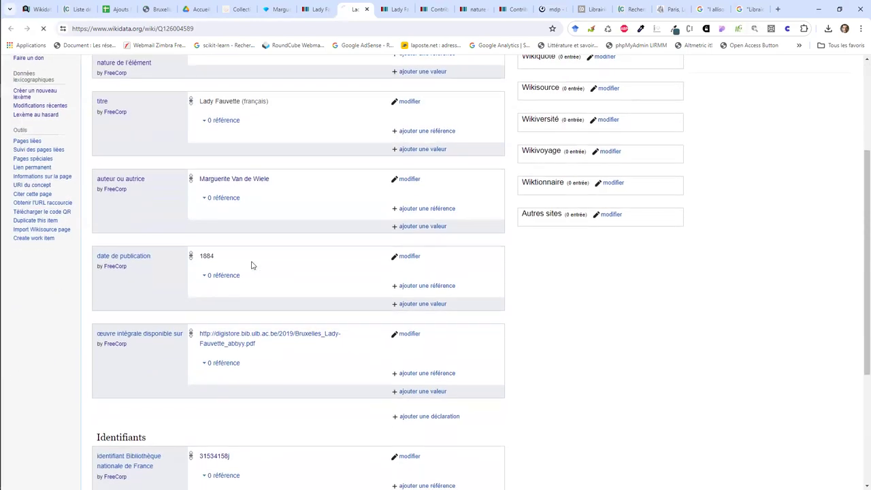
{"action": "scroll", "coordinate": [251, 264], "scroll_direction": "up", "scroll_amount": 3}
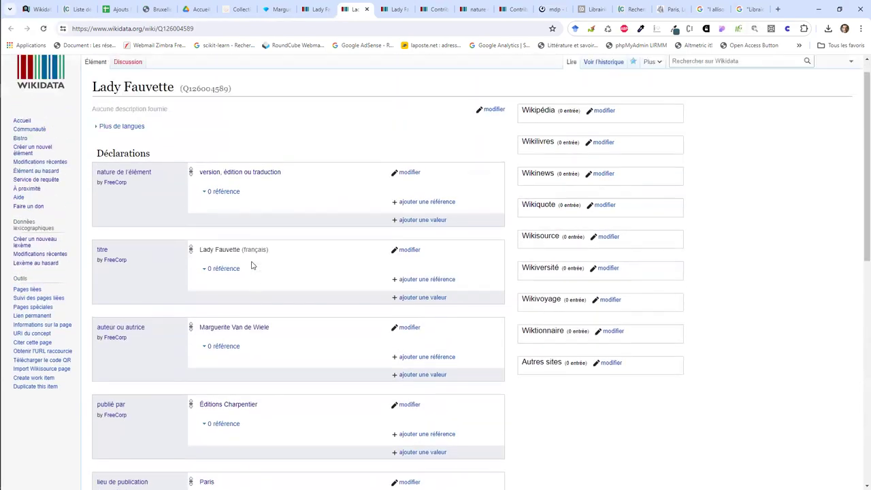
{"action": "left_click", "coordinate": [487, 125]}
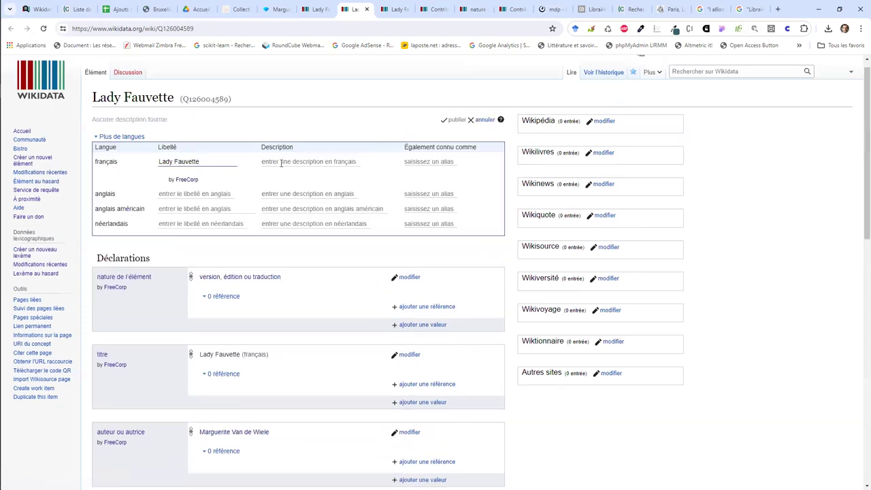
{"action": "left_click", "coordinate": [306, 164]}
{"action": "key", "text": "ctrl+v"}
{"action": "double_click", "coordinate": [322, 161]}
{"action": "type", "text": "1884"}
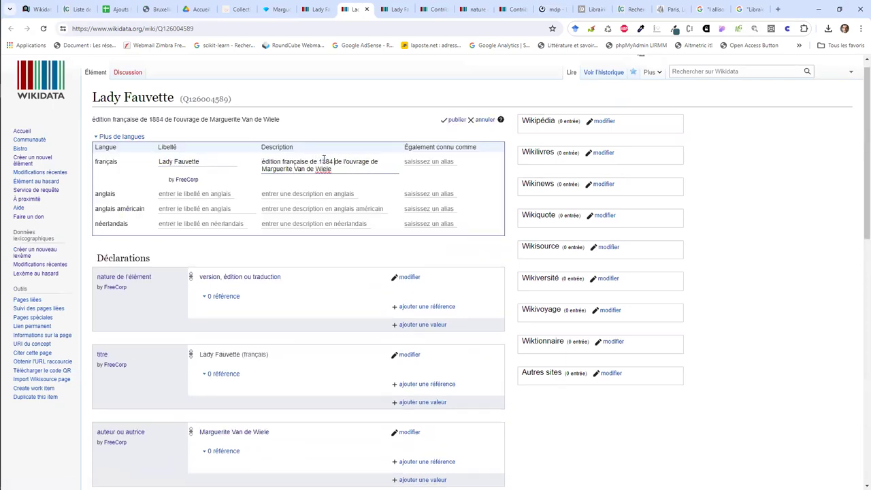
{"action": "left_click", "coordinate": [452, 119]}
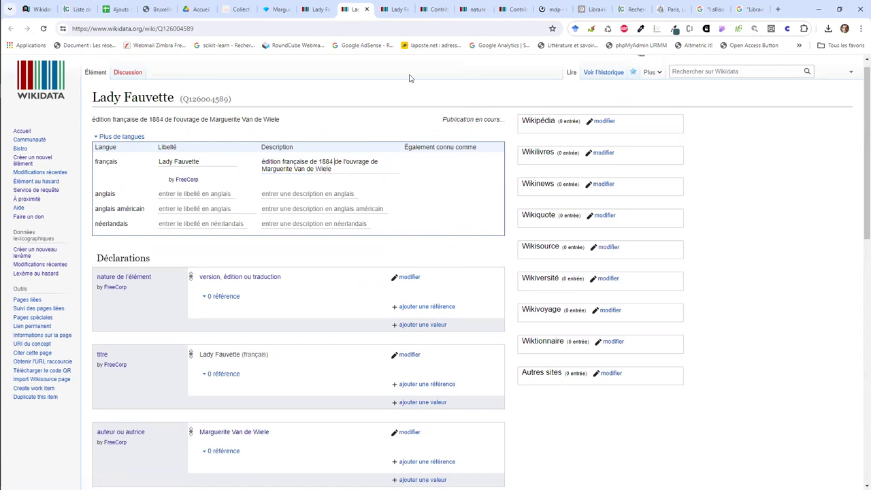
Step: Give Q126004588 the same French description with the year changed to 1880
{"action": "key", "text": "ctrl+Tab"}
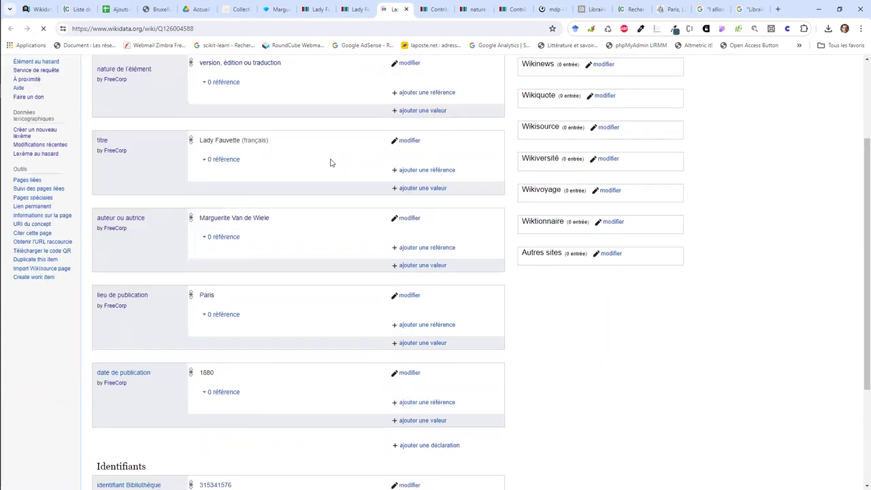
{"action": "scroll", "coordinate": [331, 161], "scroll_direction": "up", "scroll_amount": 5}
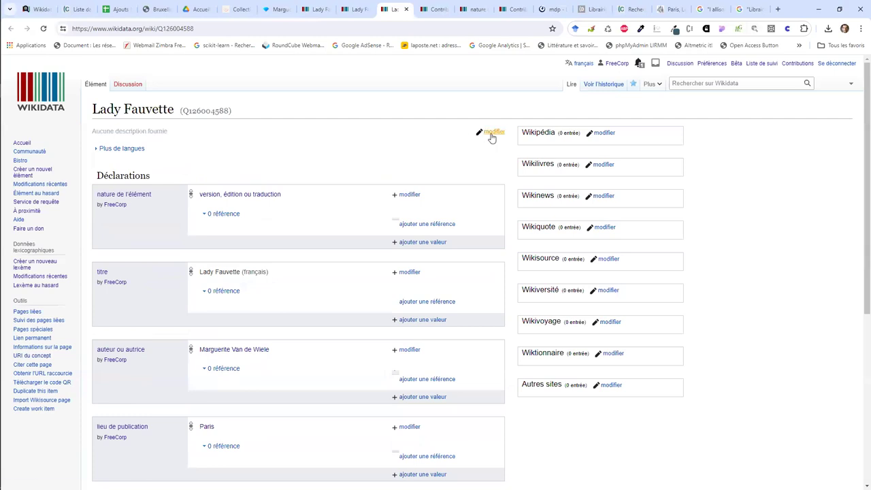
{"action": "left_click", "coordinate": [491, 134]}
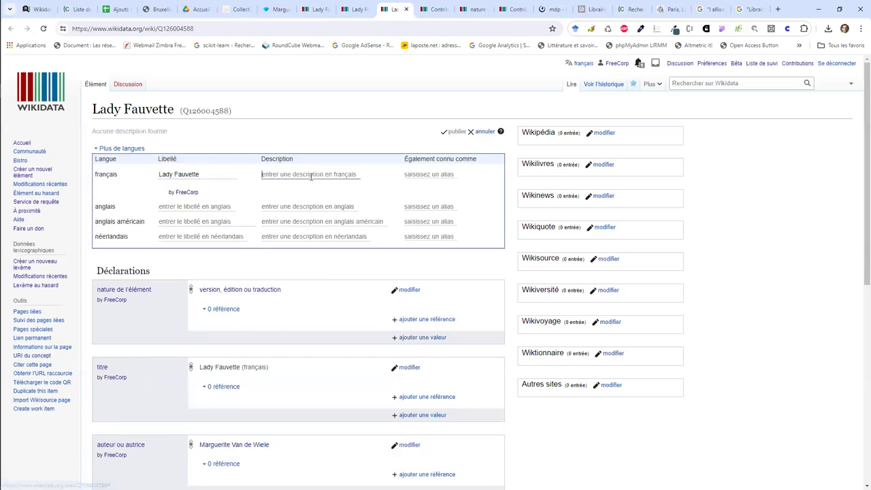
{"action": "left_click", "coordinate": [311, 175]}
{"action": "key", "text": "ctrl+v"}
{"action": "double_click", "coordinate": [325, 174]}
{"action": "type", "text": "1880"}
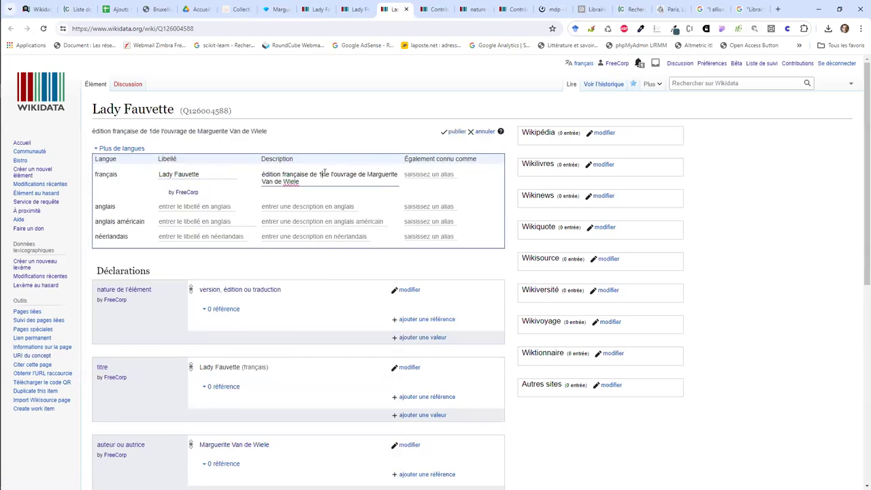
{"action": "key", "text": "Return"}
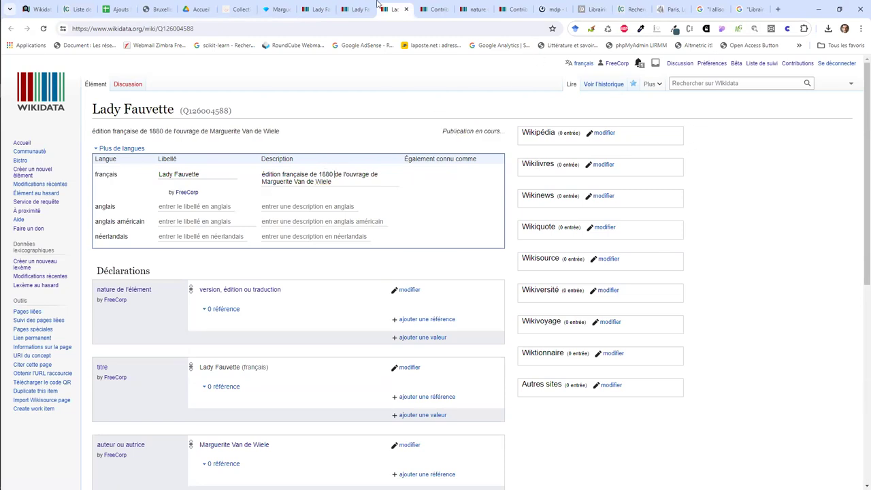
{"action": "left_click", "coordinate": [23, 201]}
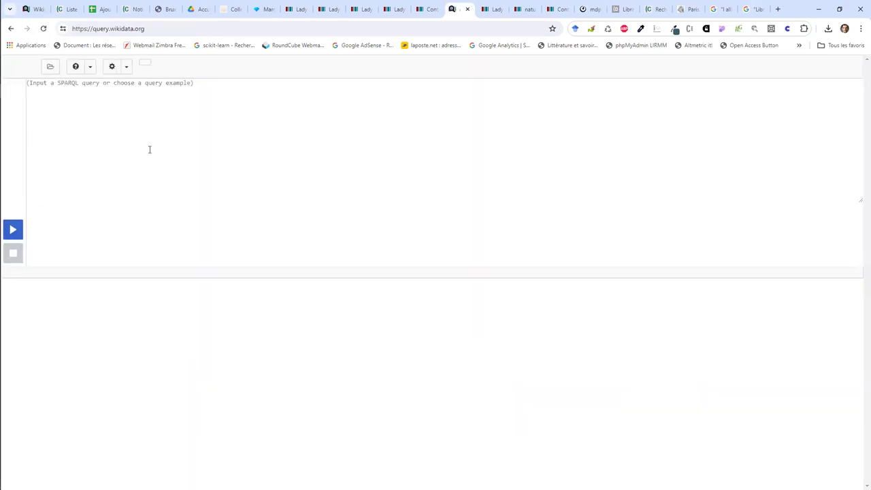
Step: Add a filter in the query helper and search for an item starting with 'Mar'
{"action": "left_click", "coordinate": [43, 133]}
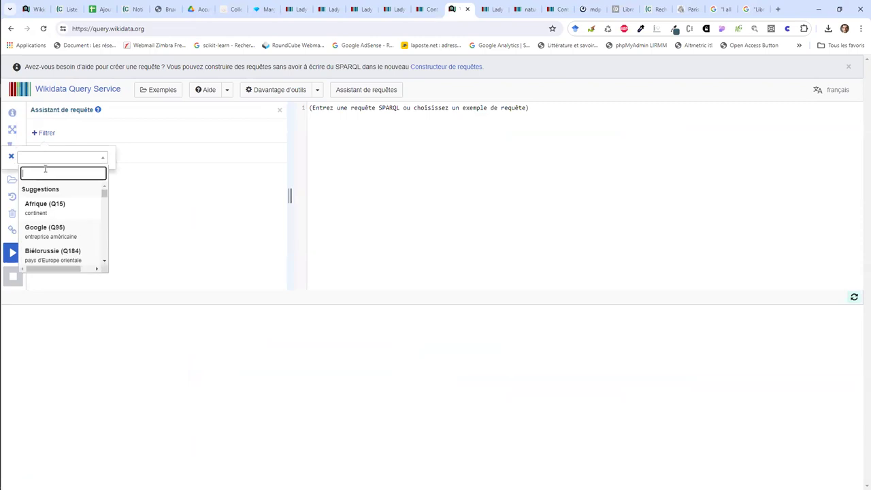
{"action": "type", "text": "Margue"}
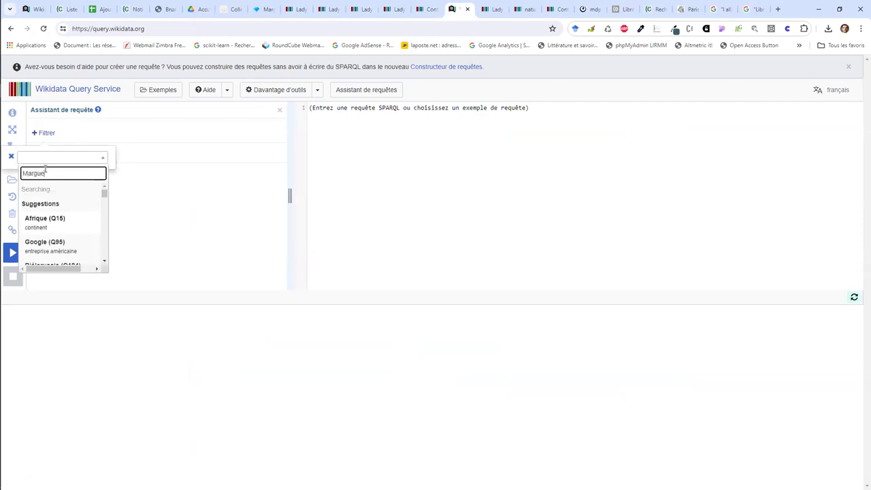